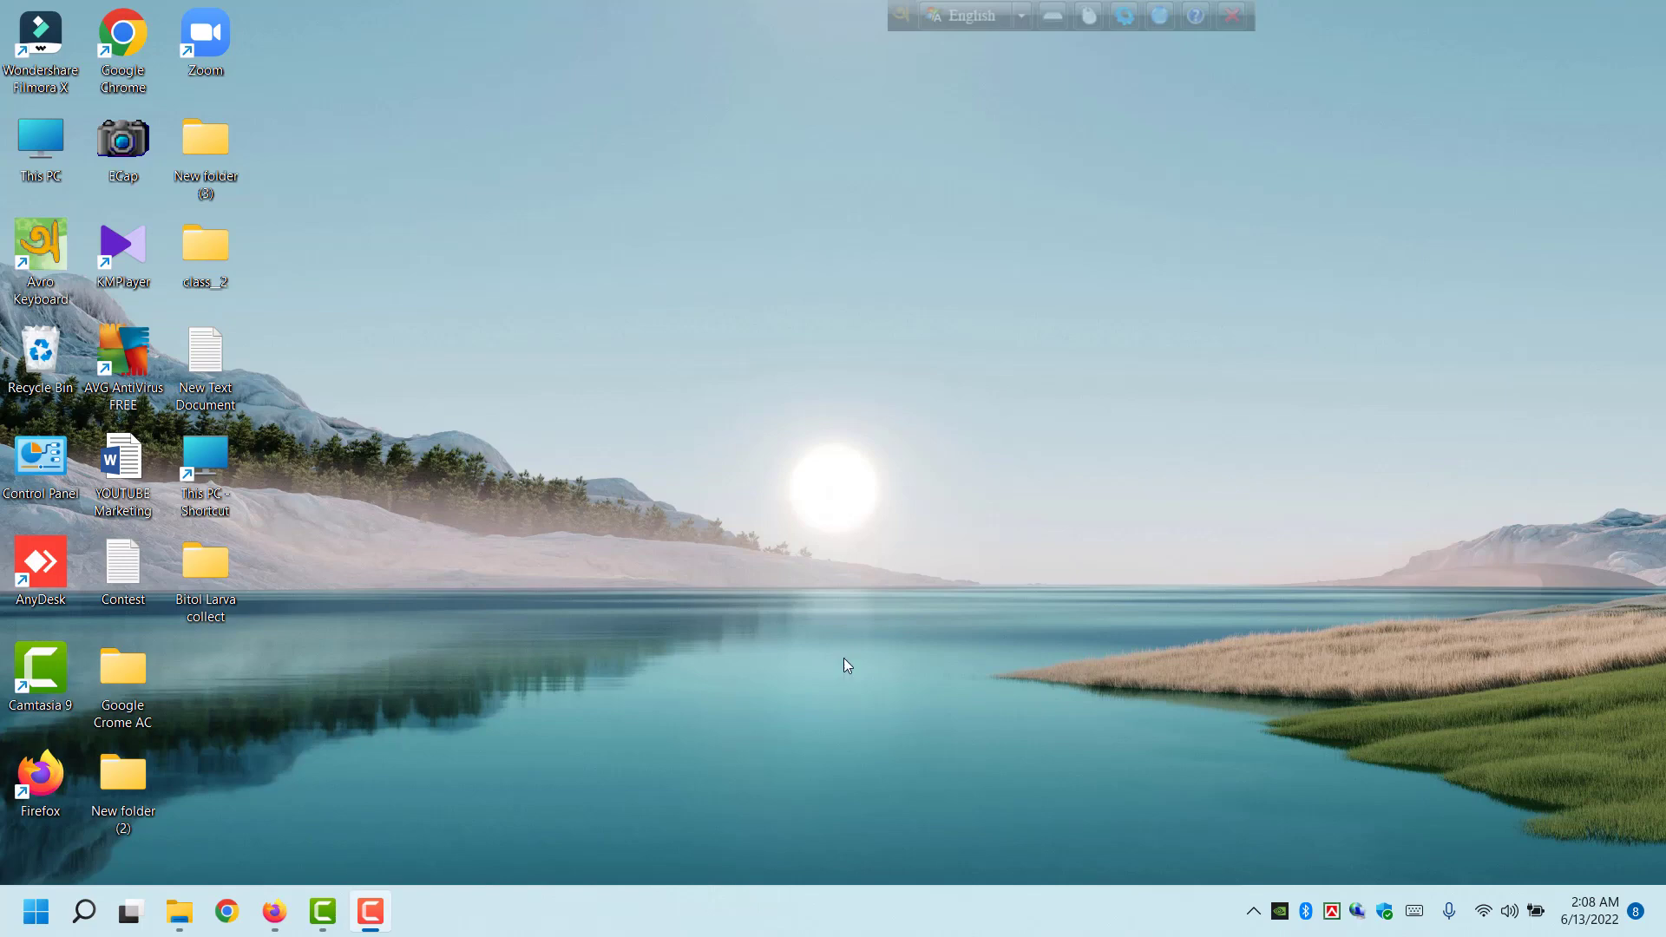
# - Launch the fourth Chrome profile shortcut from the Google Crome AC desktop folder and load Facebook from its bookmark
pyautogui.rightClick(618, 289)
pyautogui.click(713, 384)
pyautogui.doubleClick(134, 668)
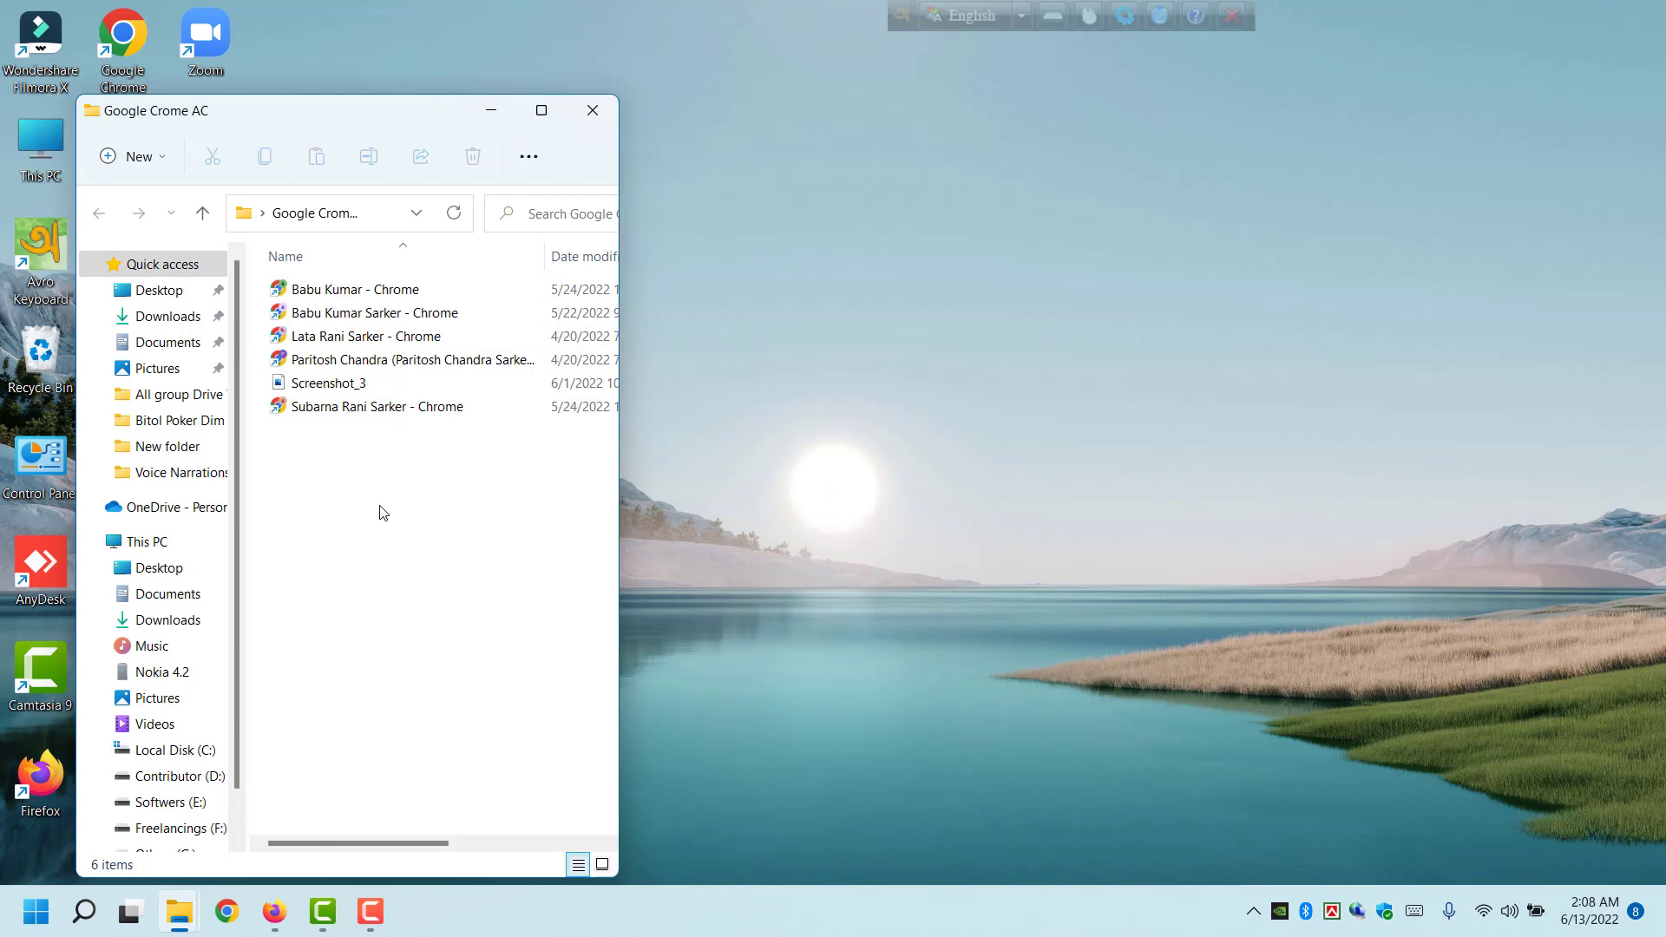
pyautogui.click(372, 289)
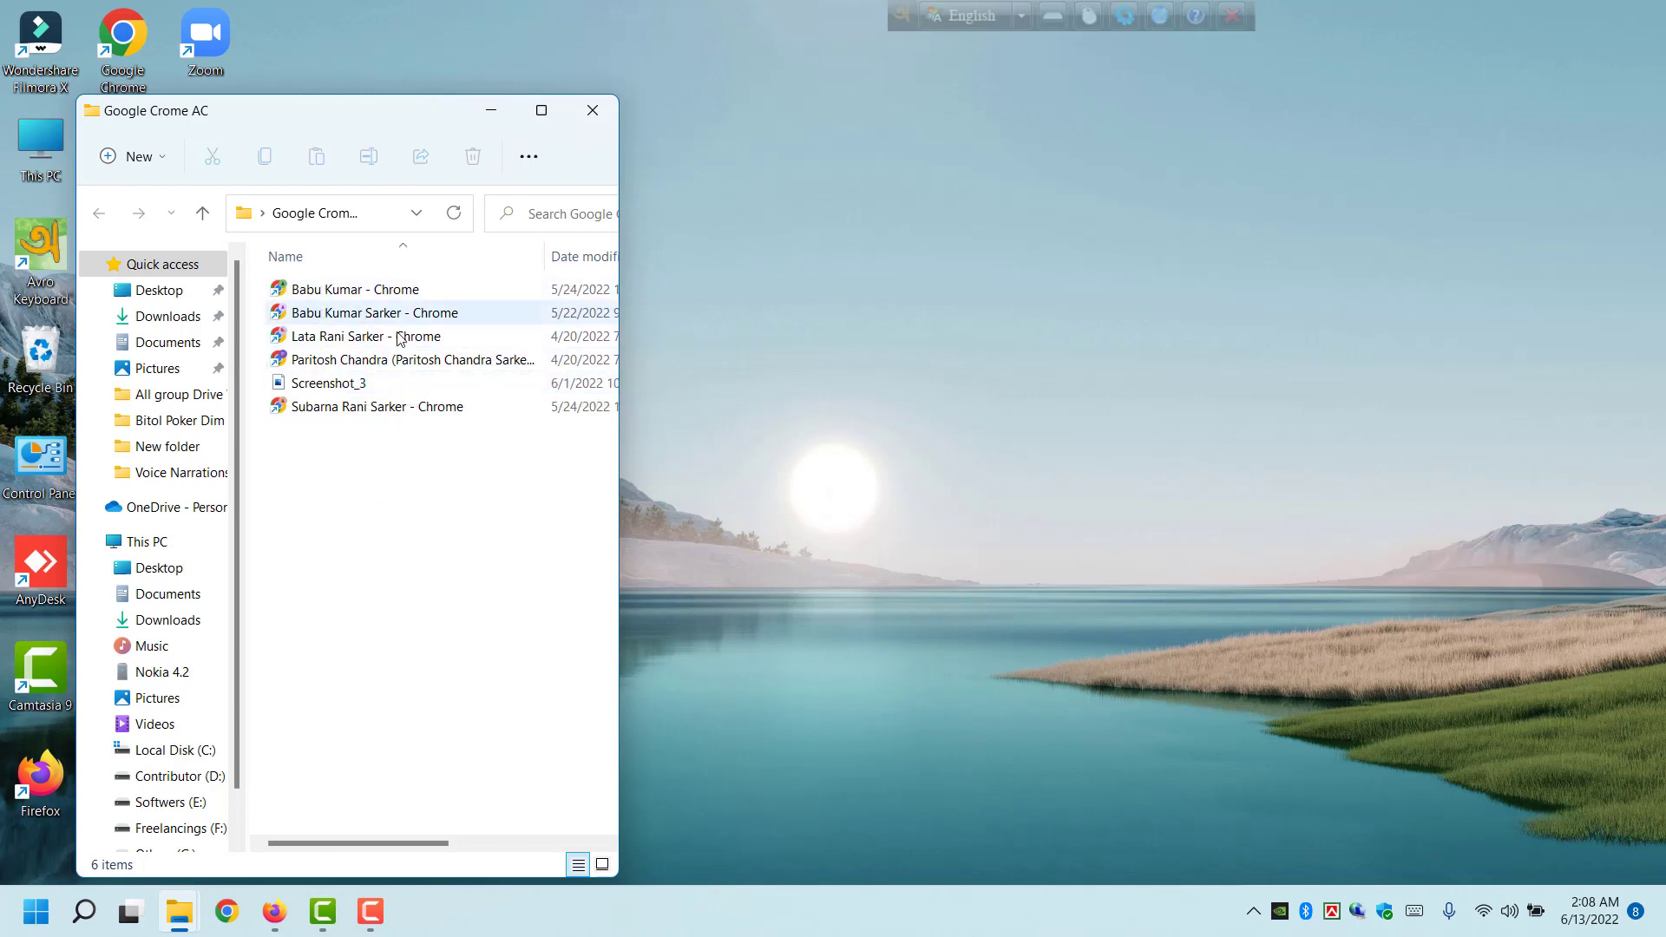
pyautogui.click(417, 363)
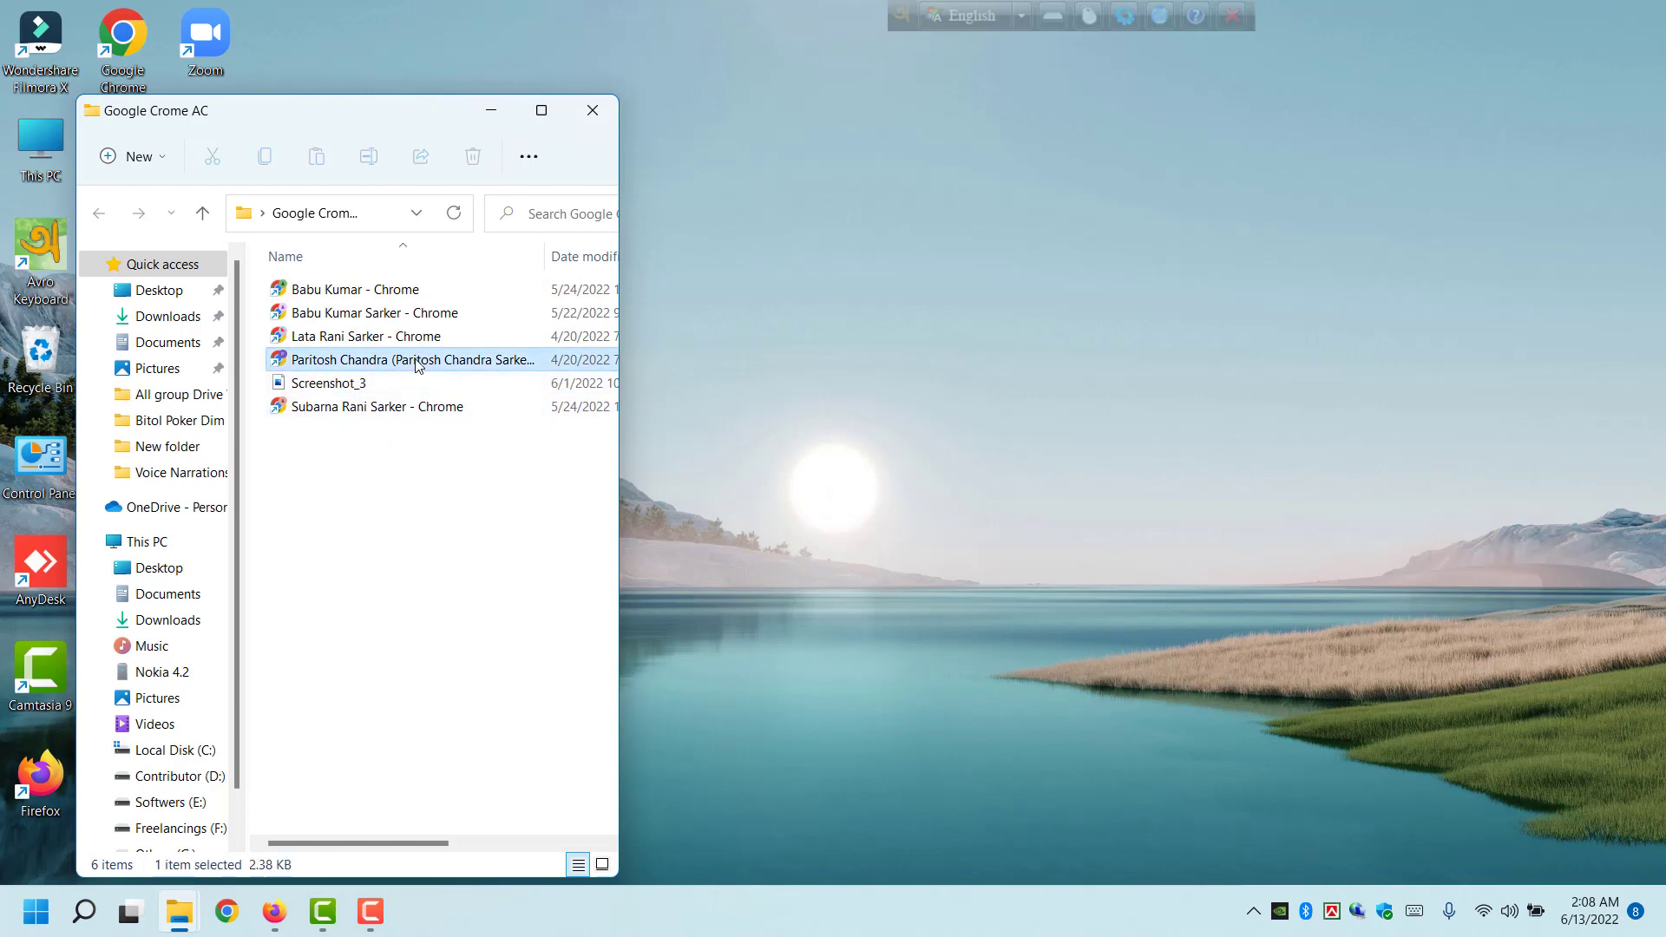
pyautogui.doubleClick(416, 363)
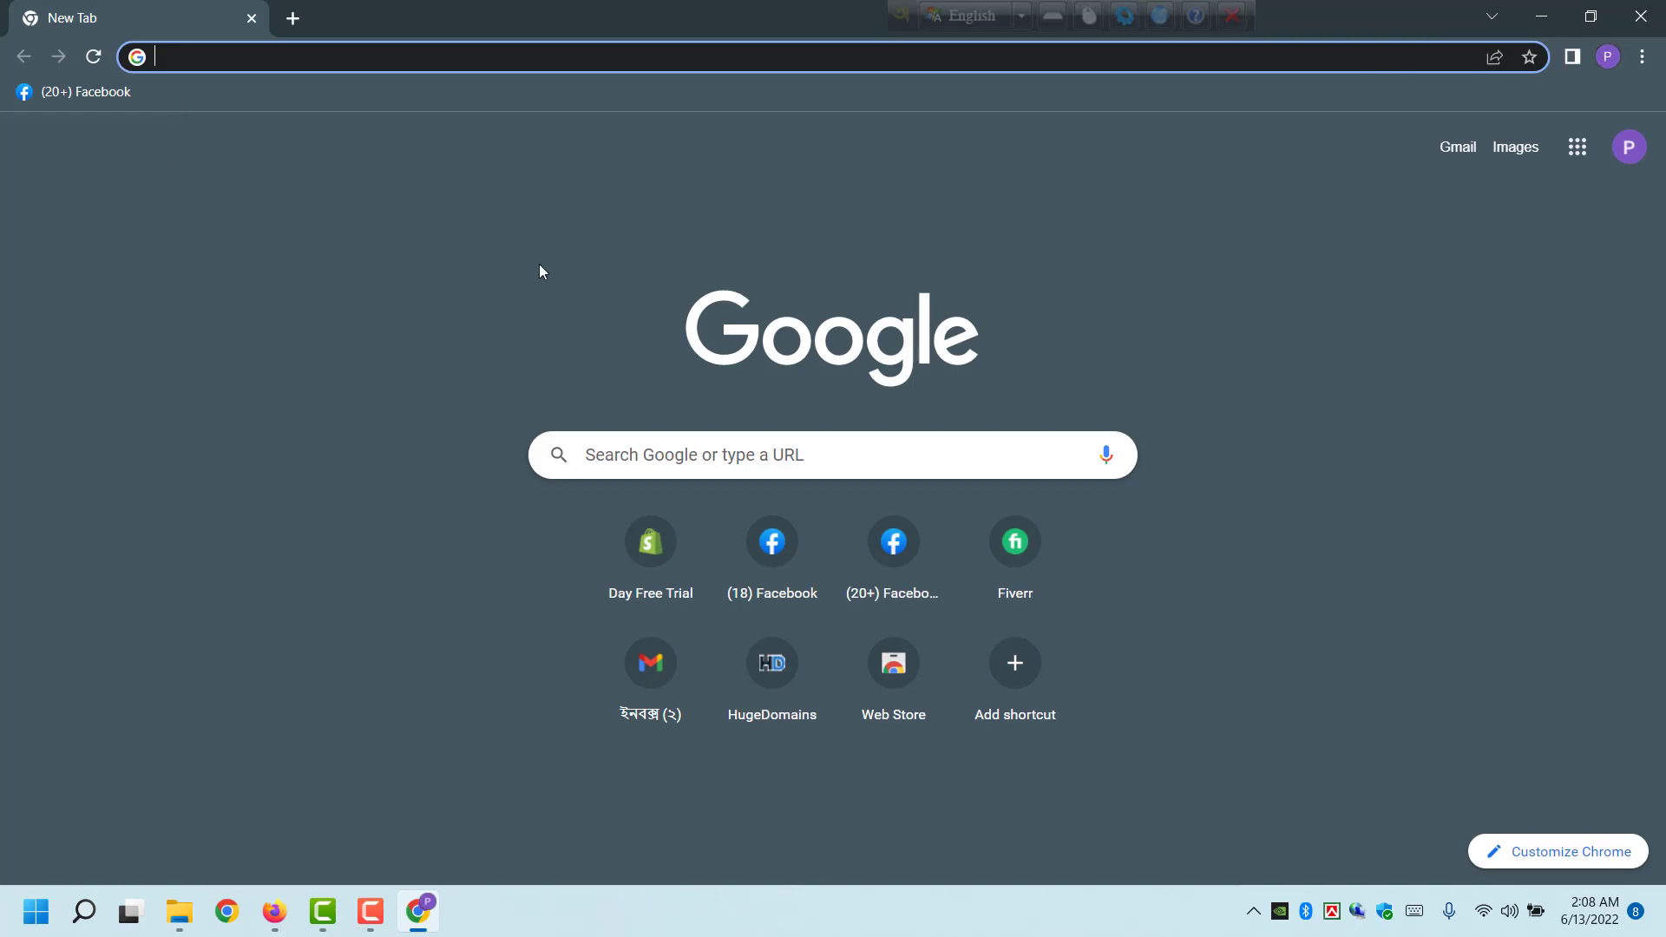
pyautogui.click(92, 90)
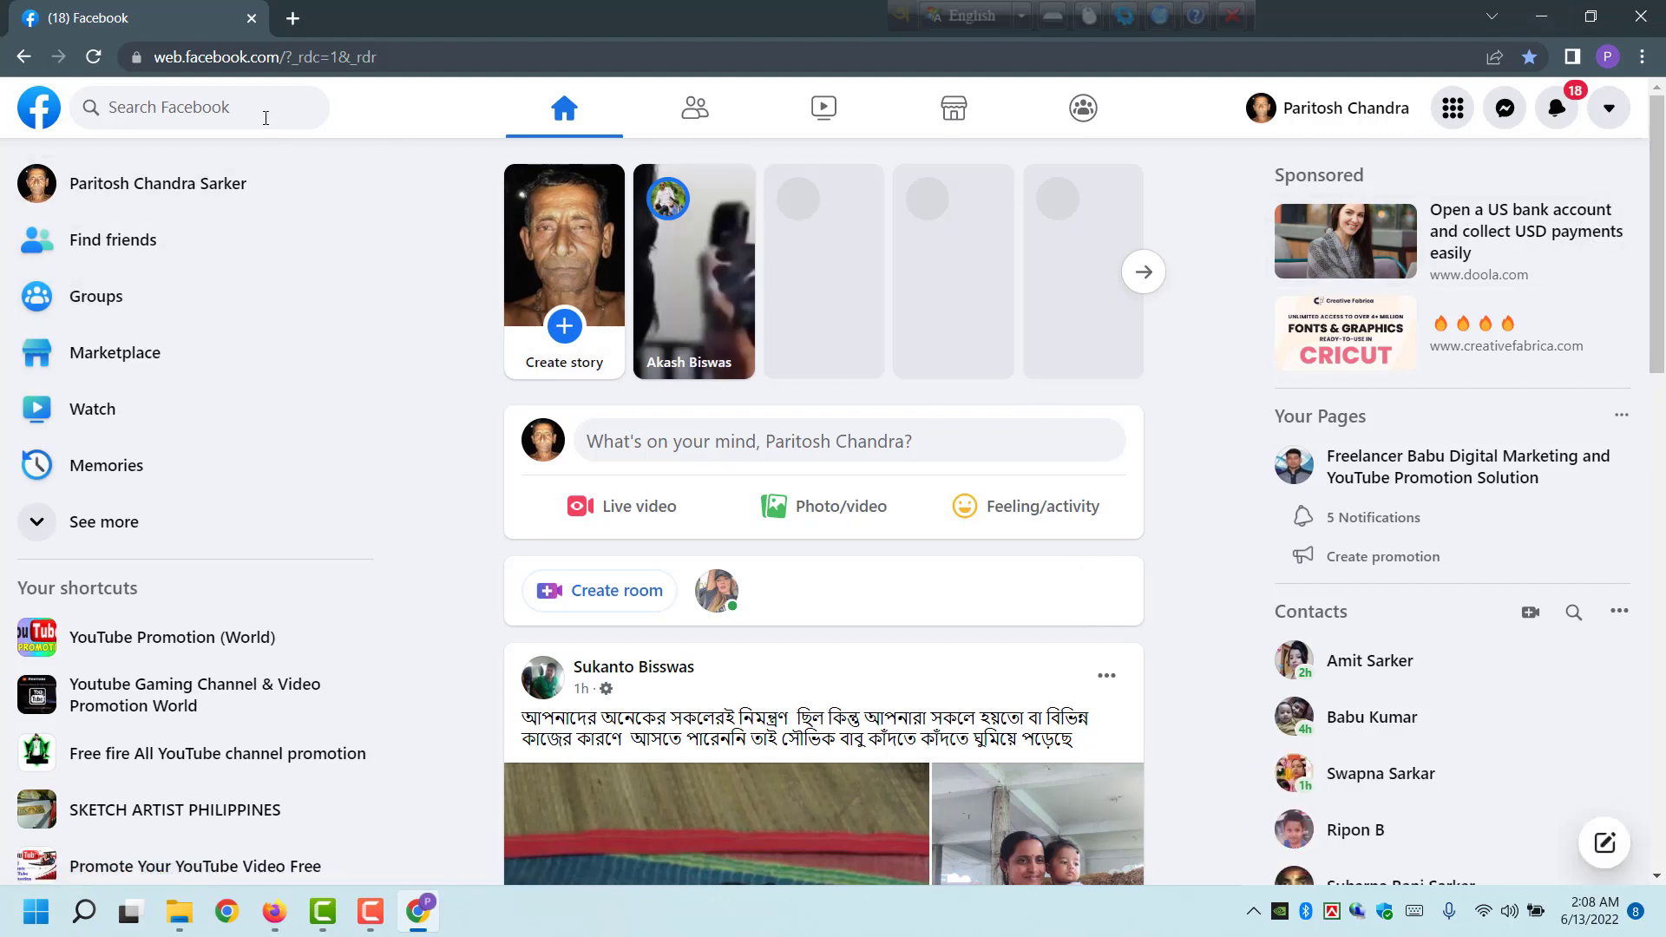
# - Switch to the Firefox window with the Facebook Marketing Group link list and open the Gmail inbox in a new tab
pyautogui.hotkey('alt', 'Tab')
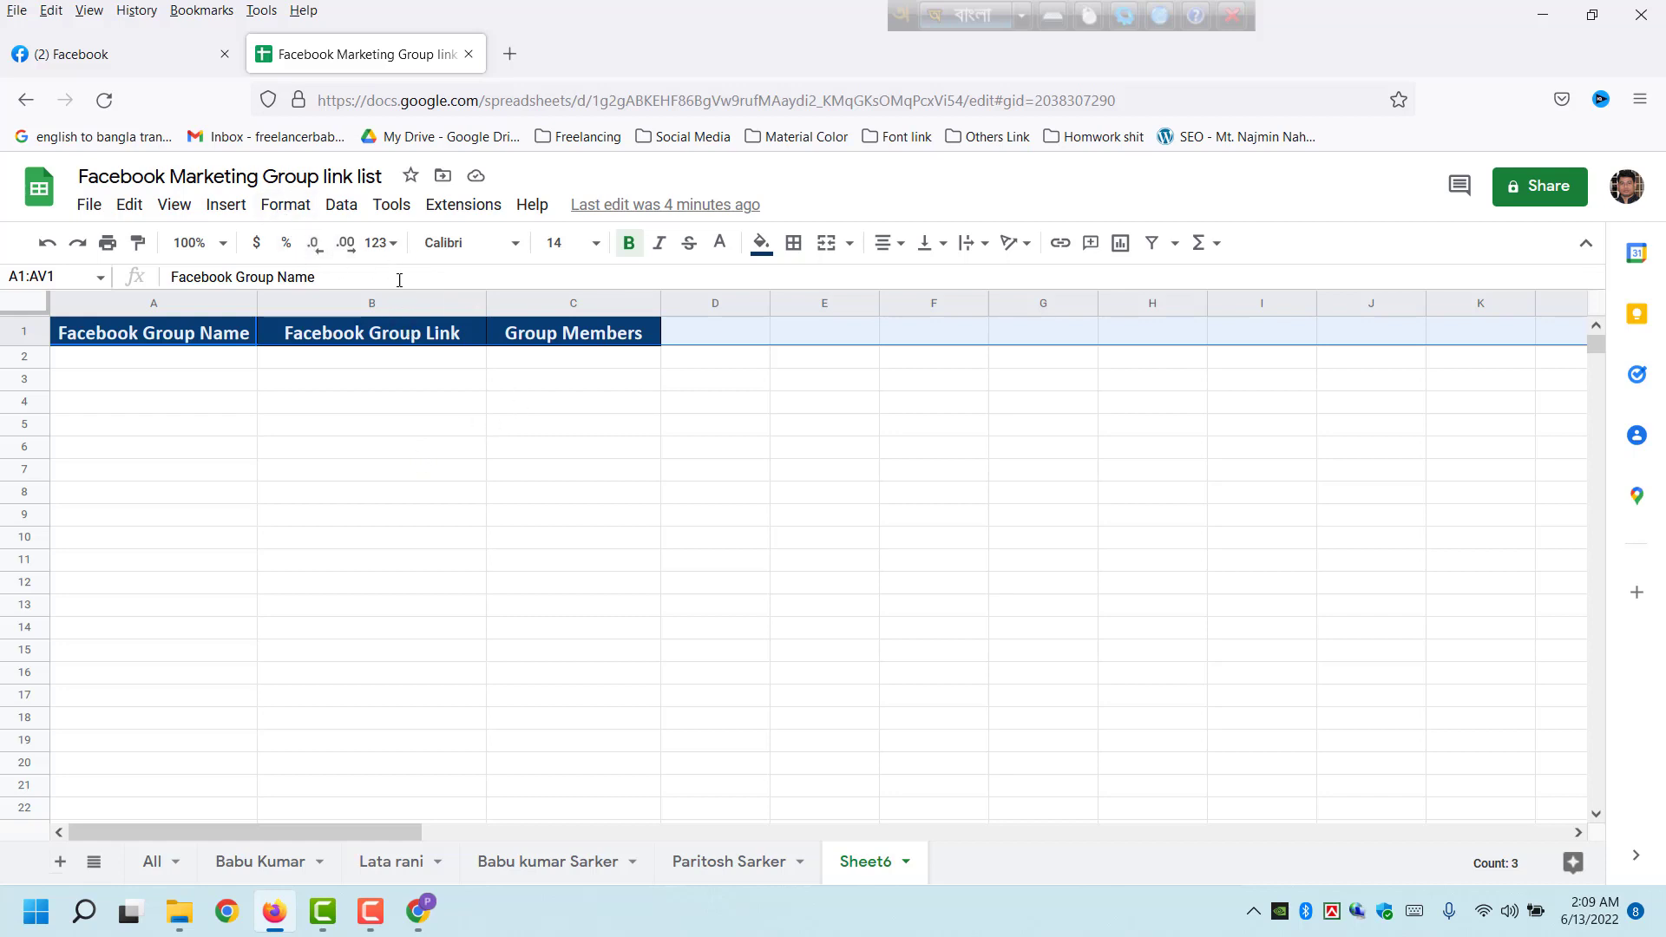
pyautogui.click(511, 53)
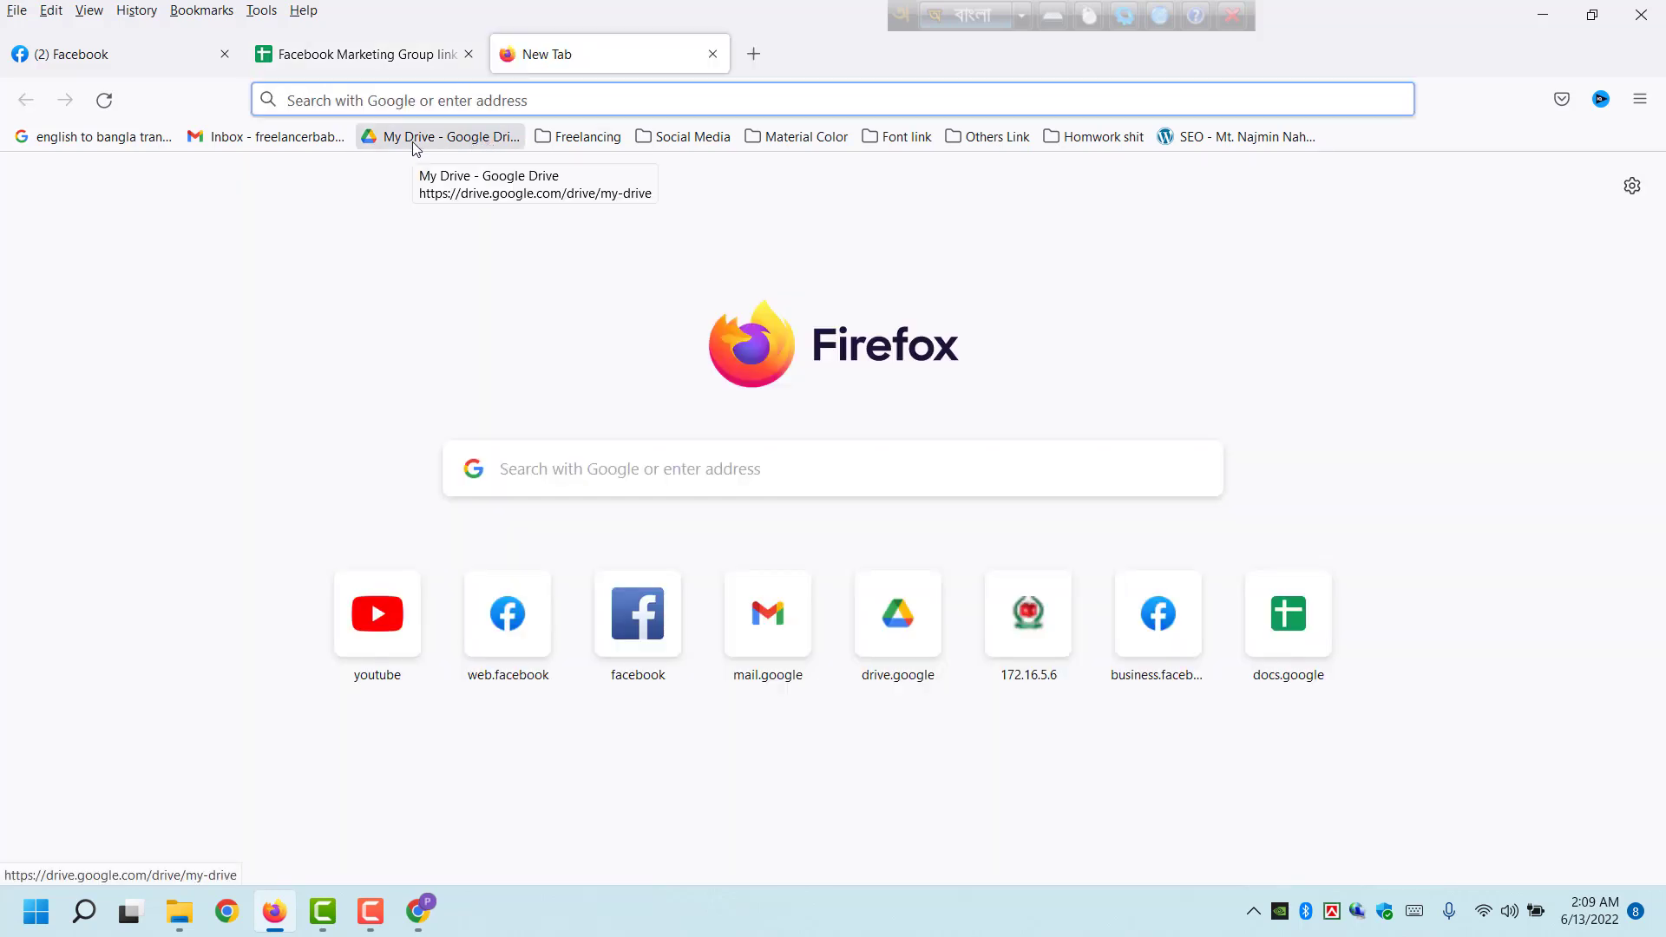
pyautogui.hotkey('ctrl', 'w')
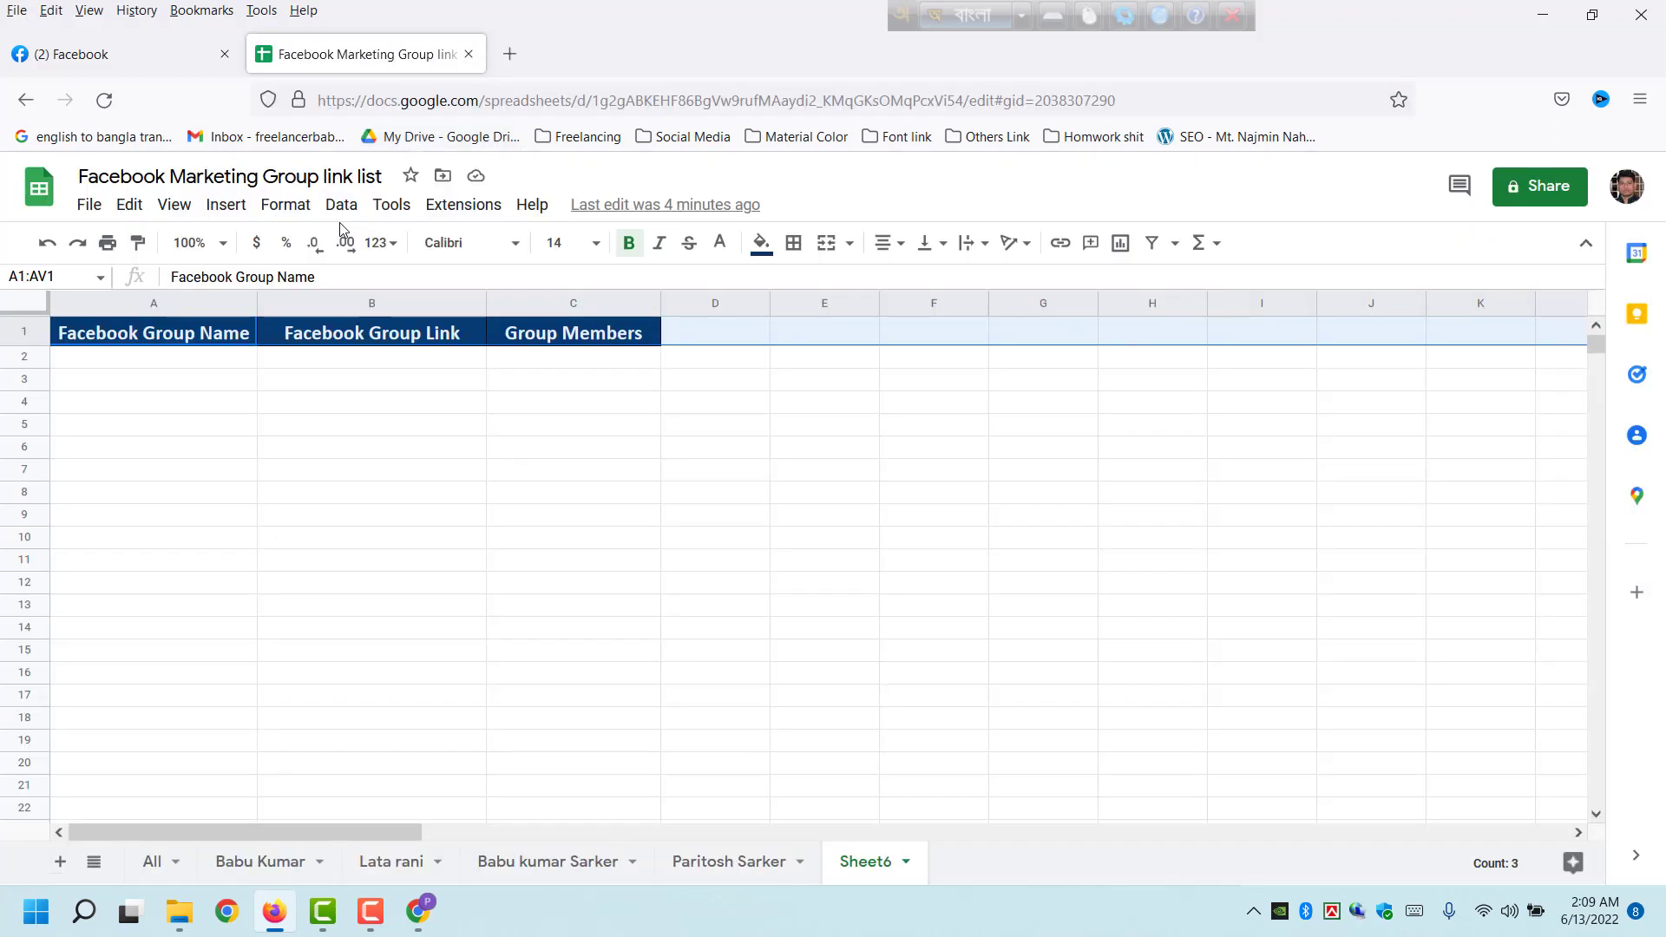
pyautogui.click(516, 53)
pyautogui.click(262, 139)
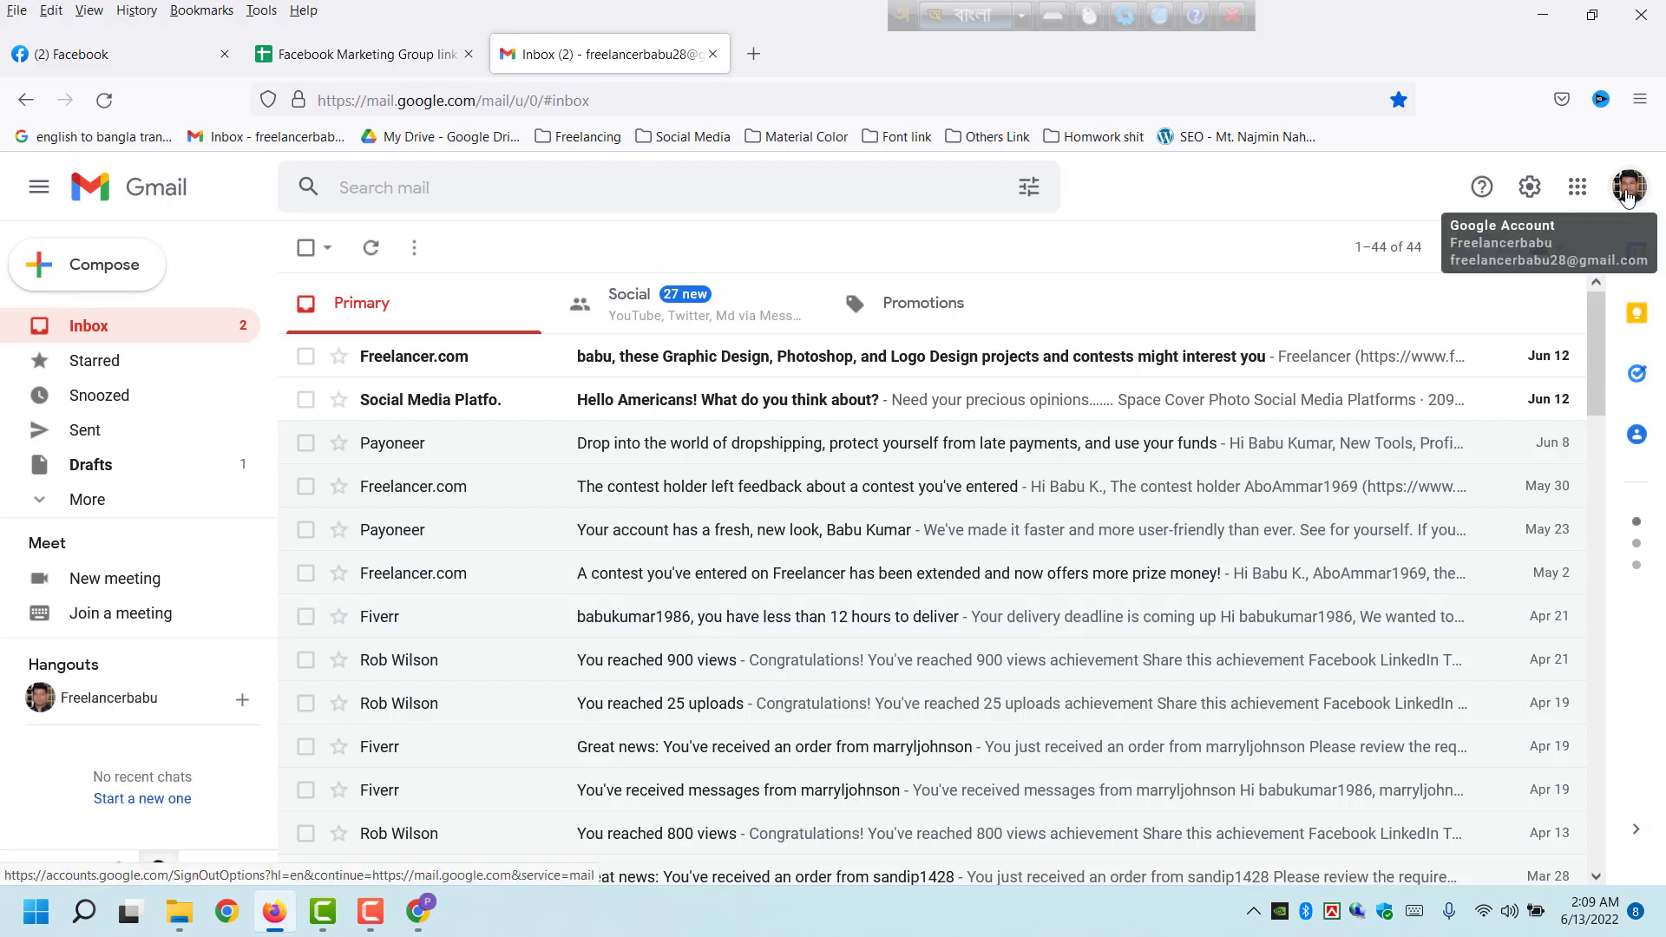
# - Open Google Drive from Gmail's list of Google apps
pyautogui.click(1579, 199)
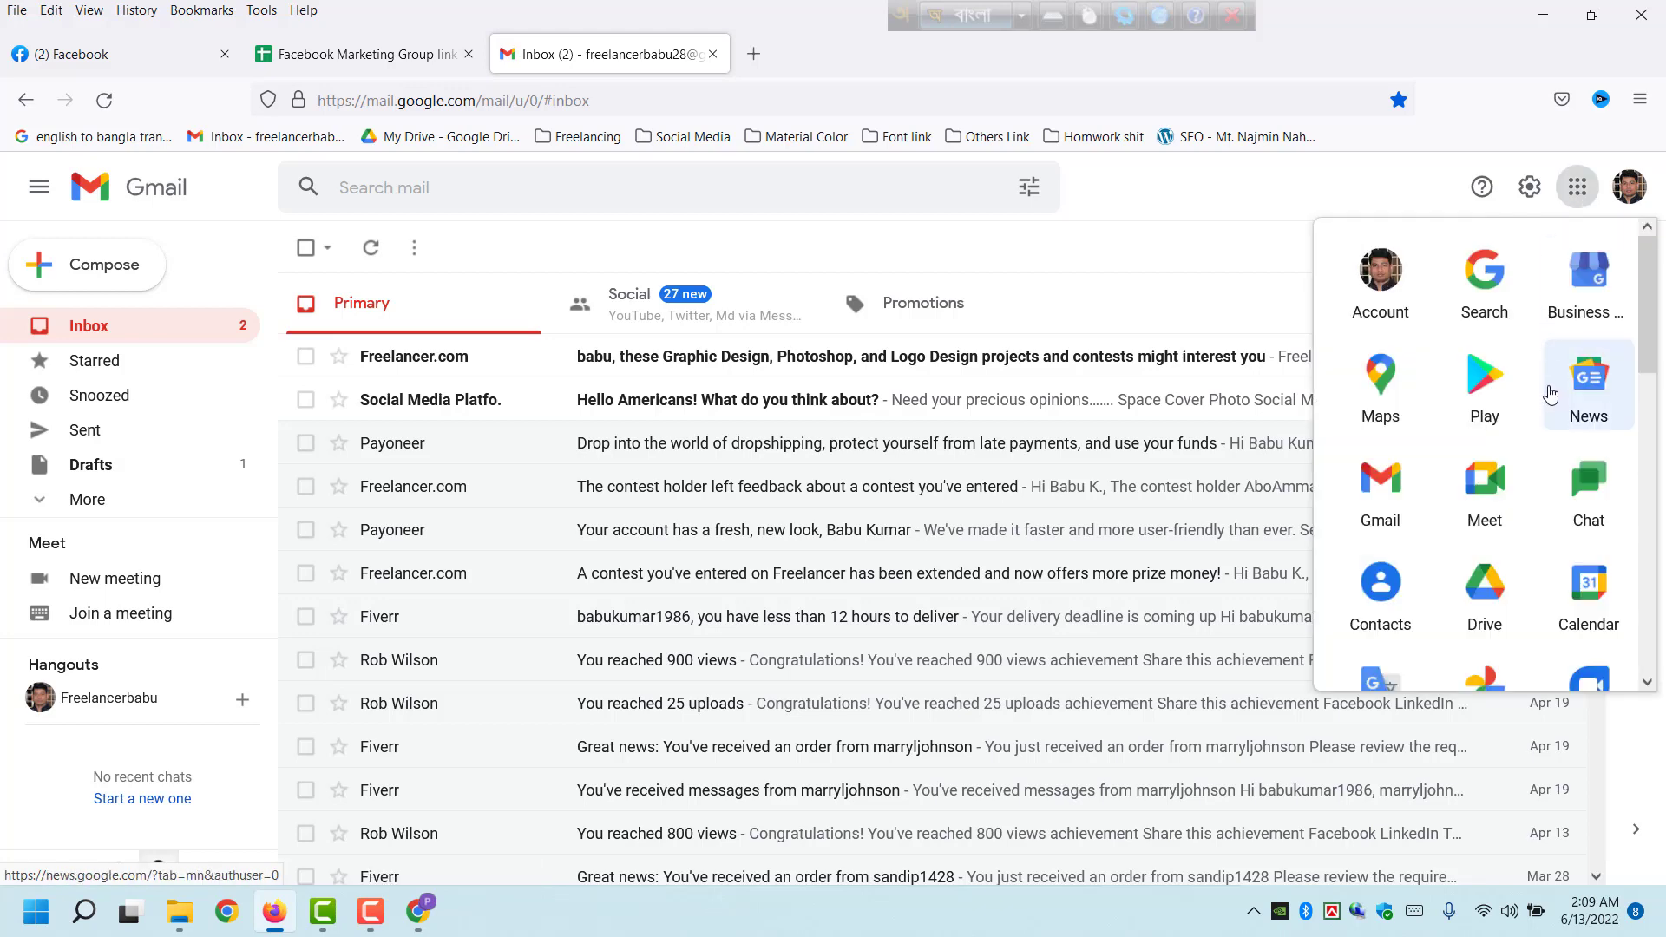
pyautogui.scroll(-3, 1547, 401)
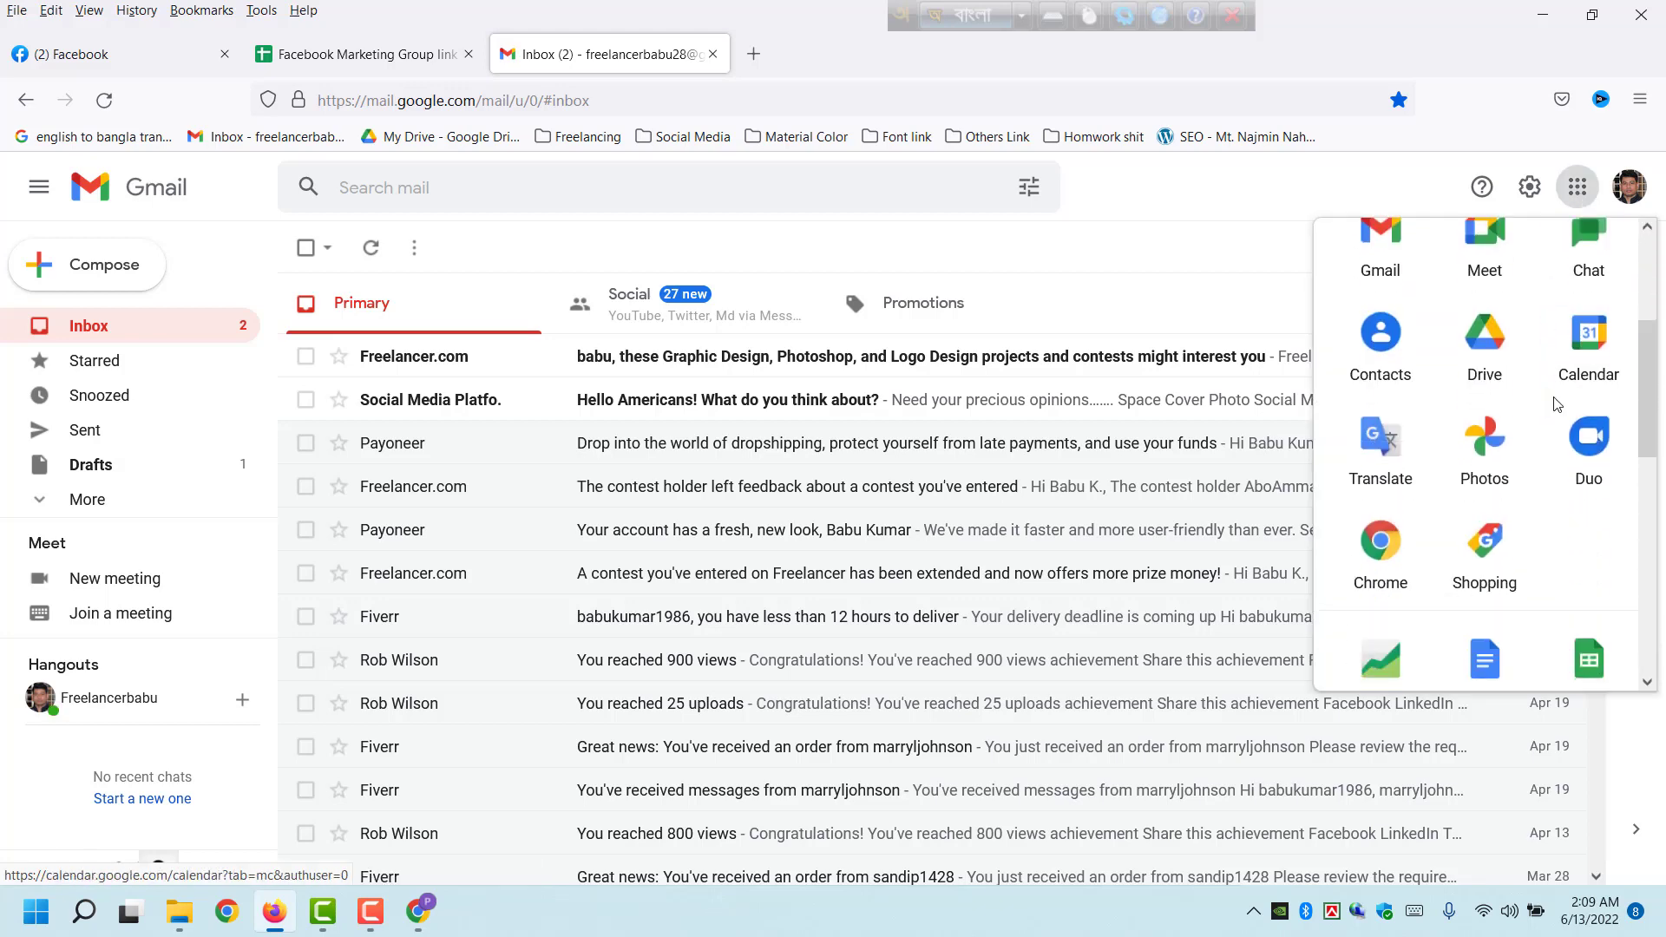
pyautogui.click(1491, 350)
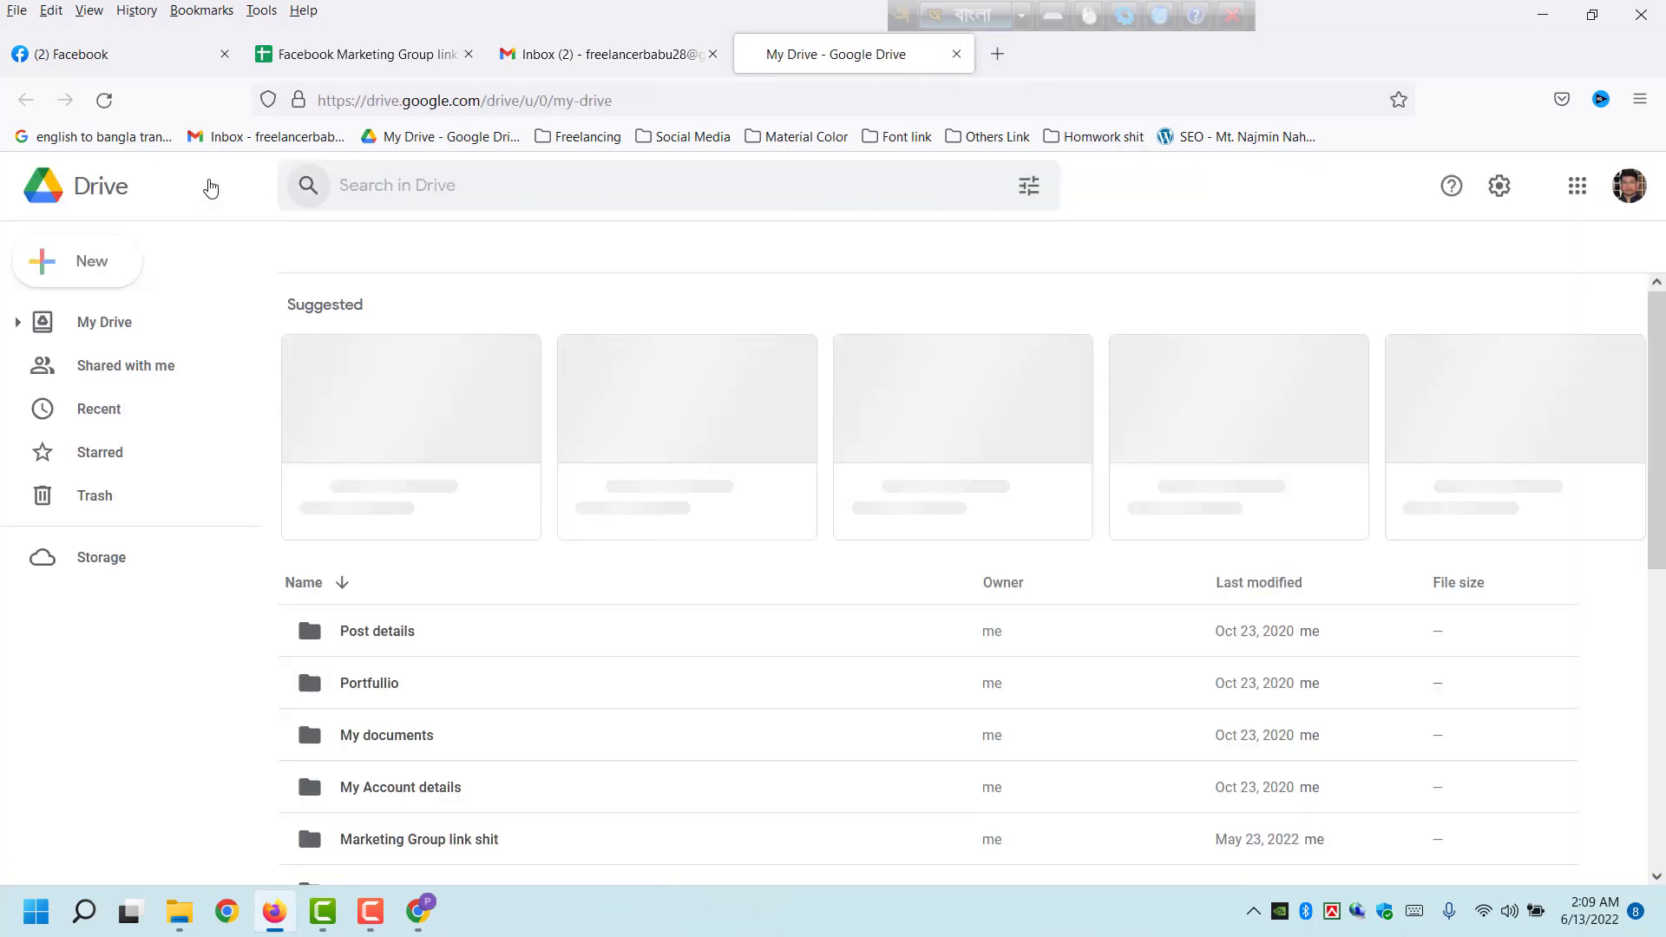
# - Show Drive's options for creating a new Google Sheets file, and close the Drive and Gmail tabs
pyautogui.click(76, 276)
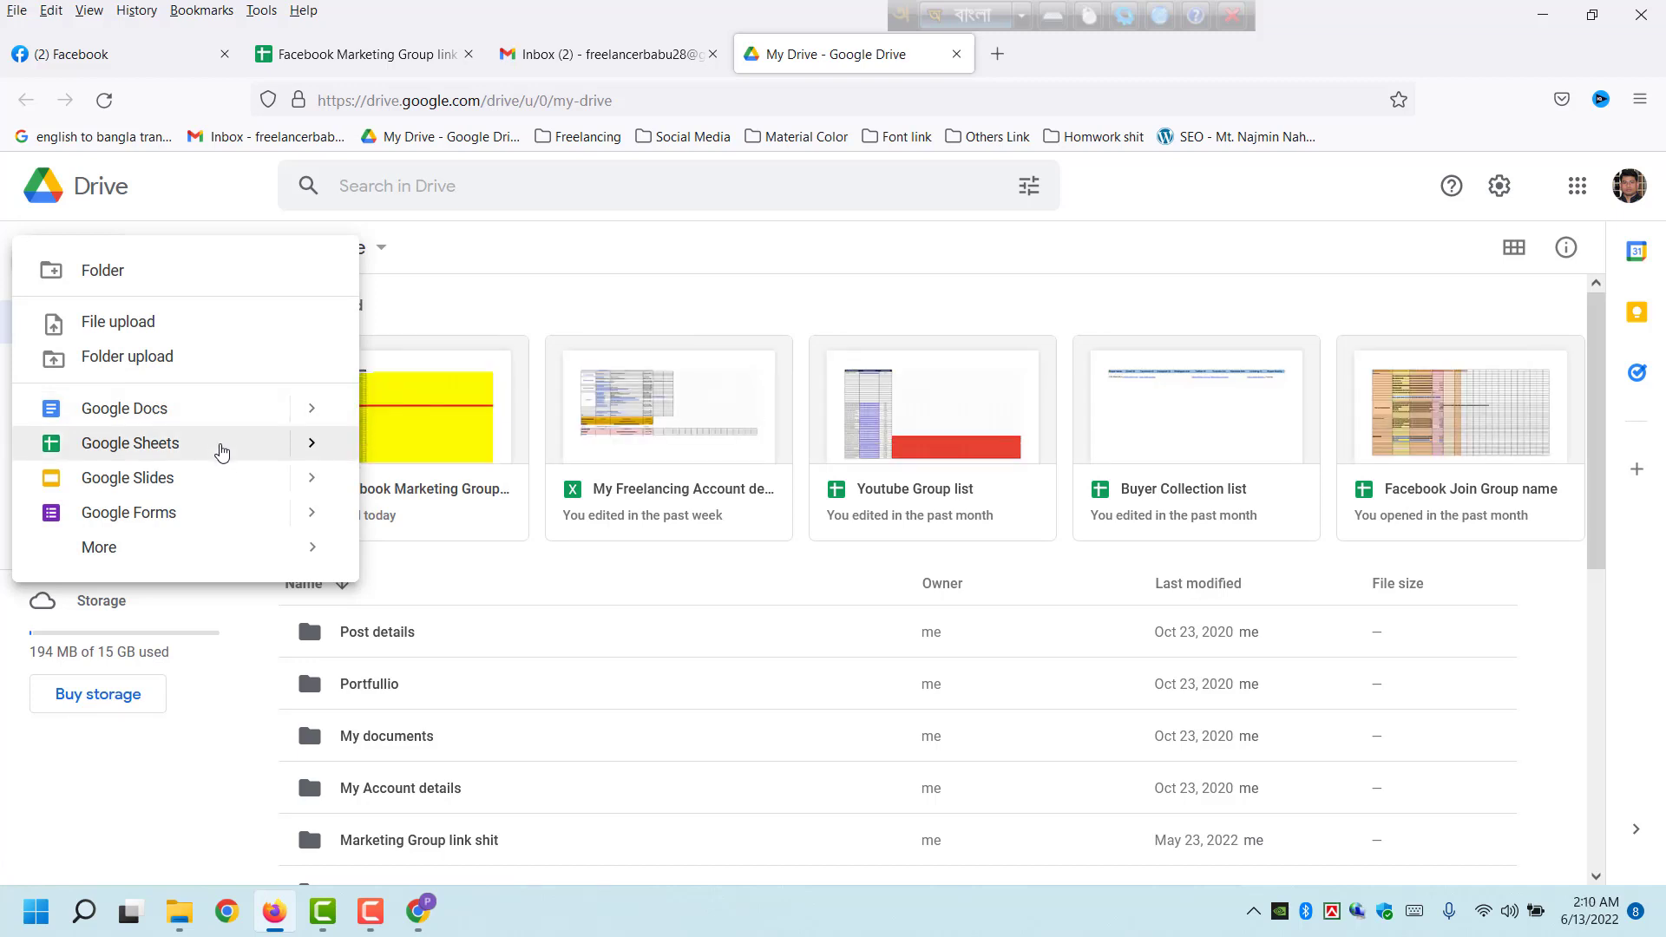
pyautogui.click(314, 445)
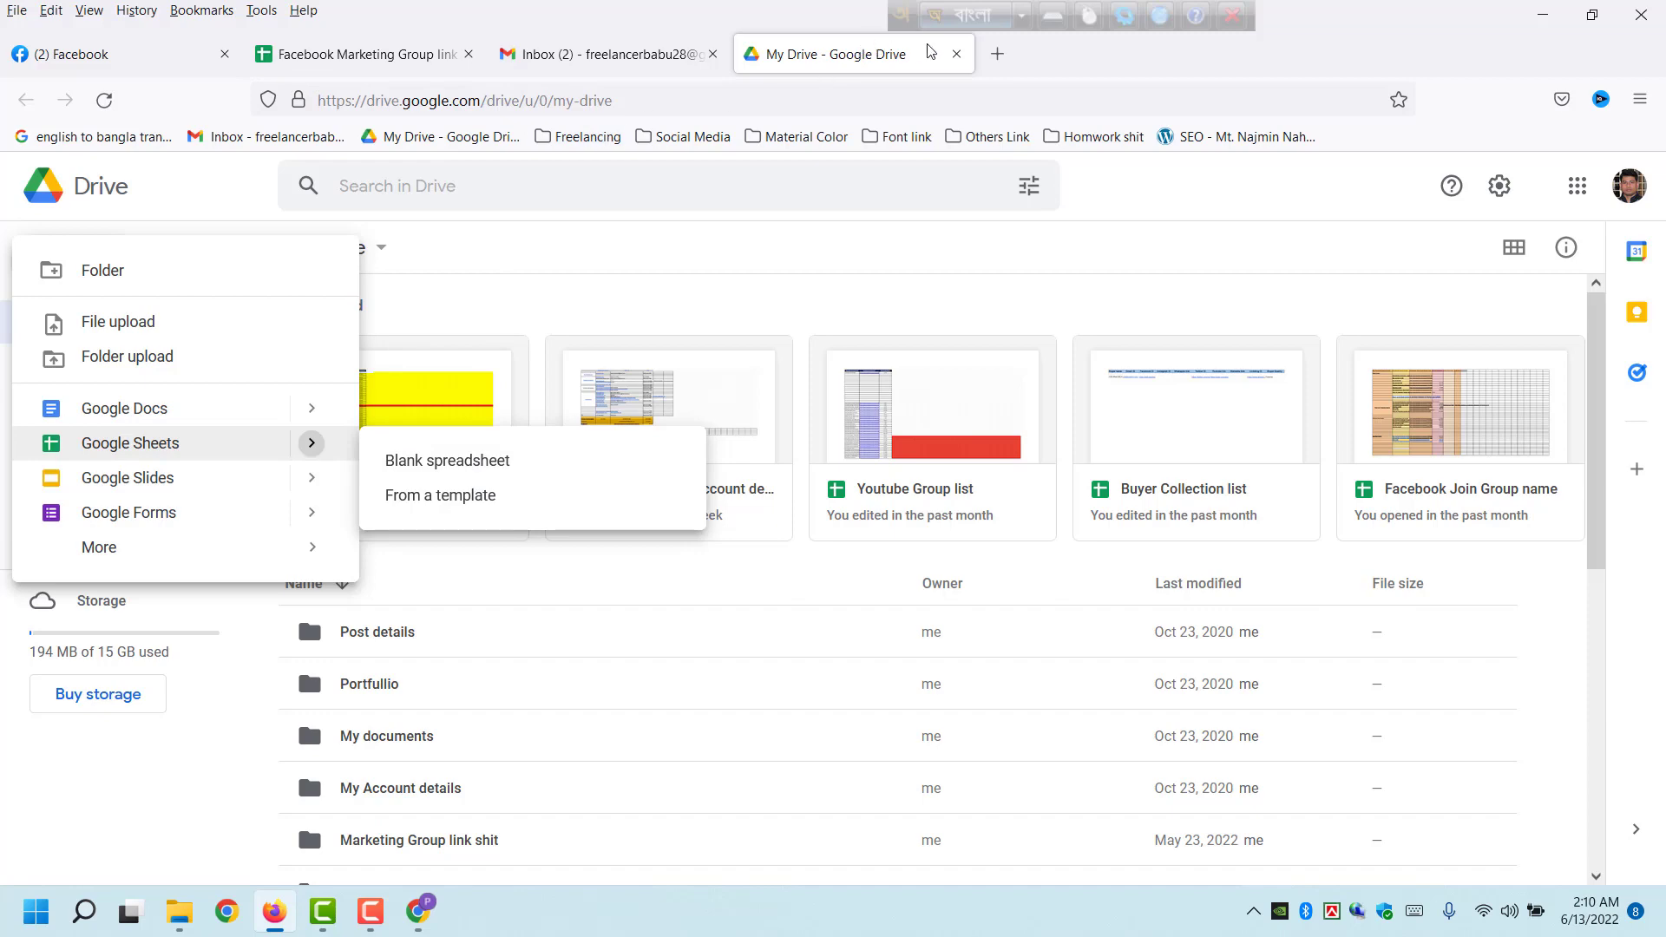
pyautogui.click(956, 54)
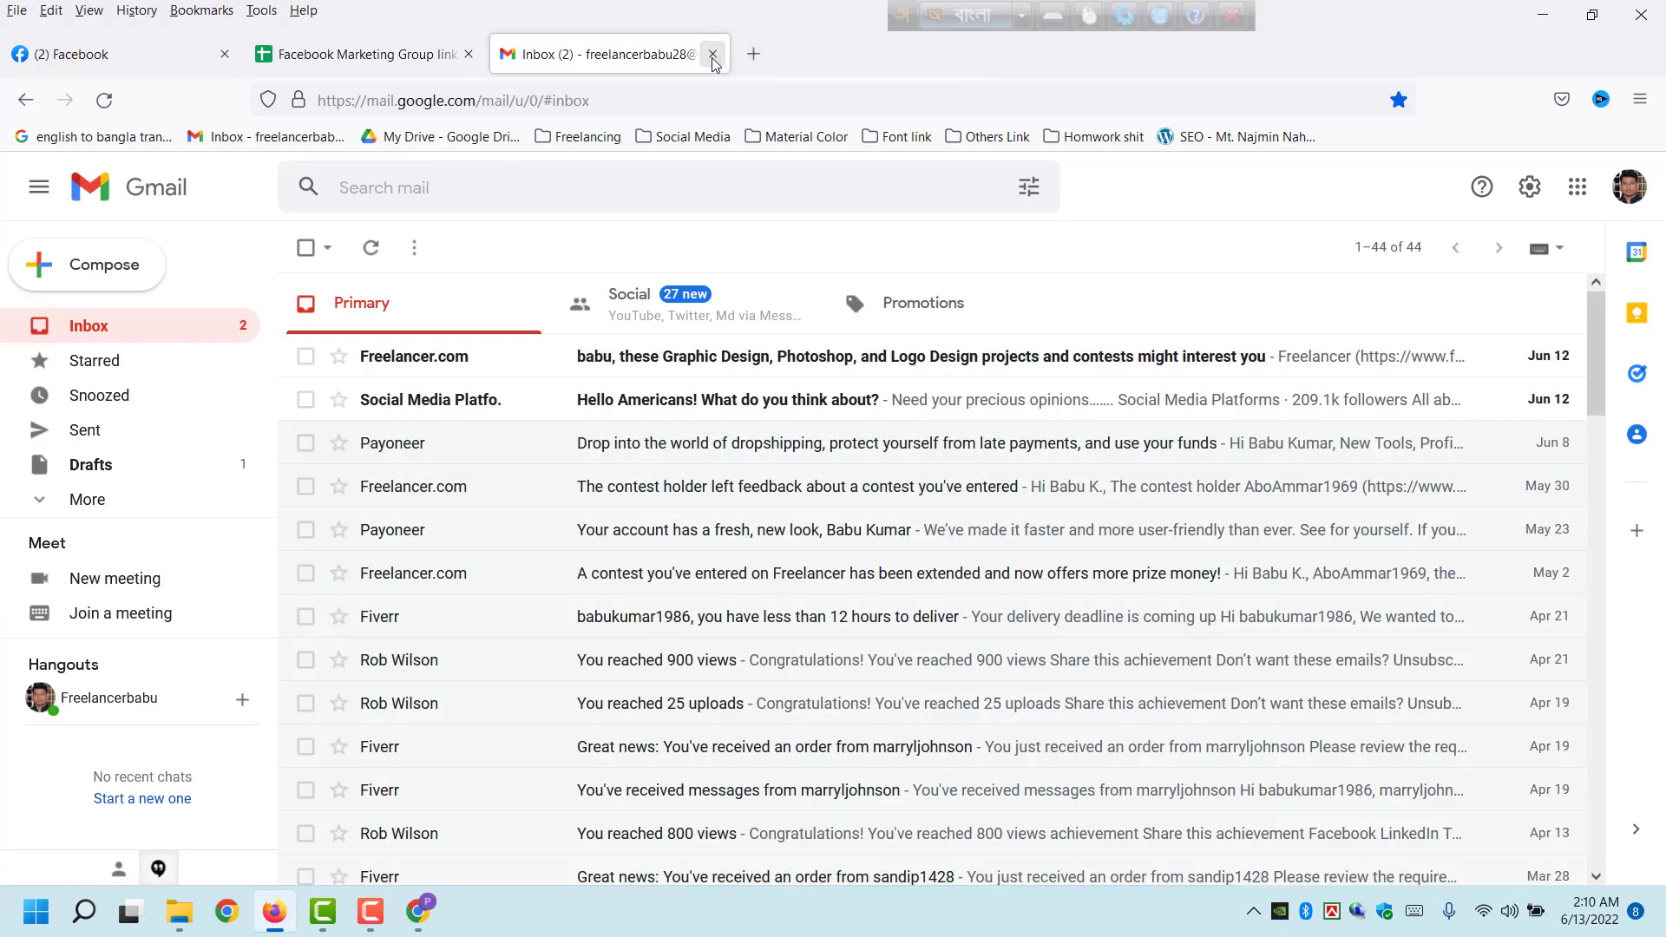
pyautogui.click(712, 55)
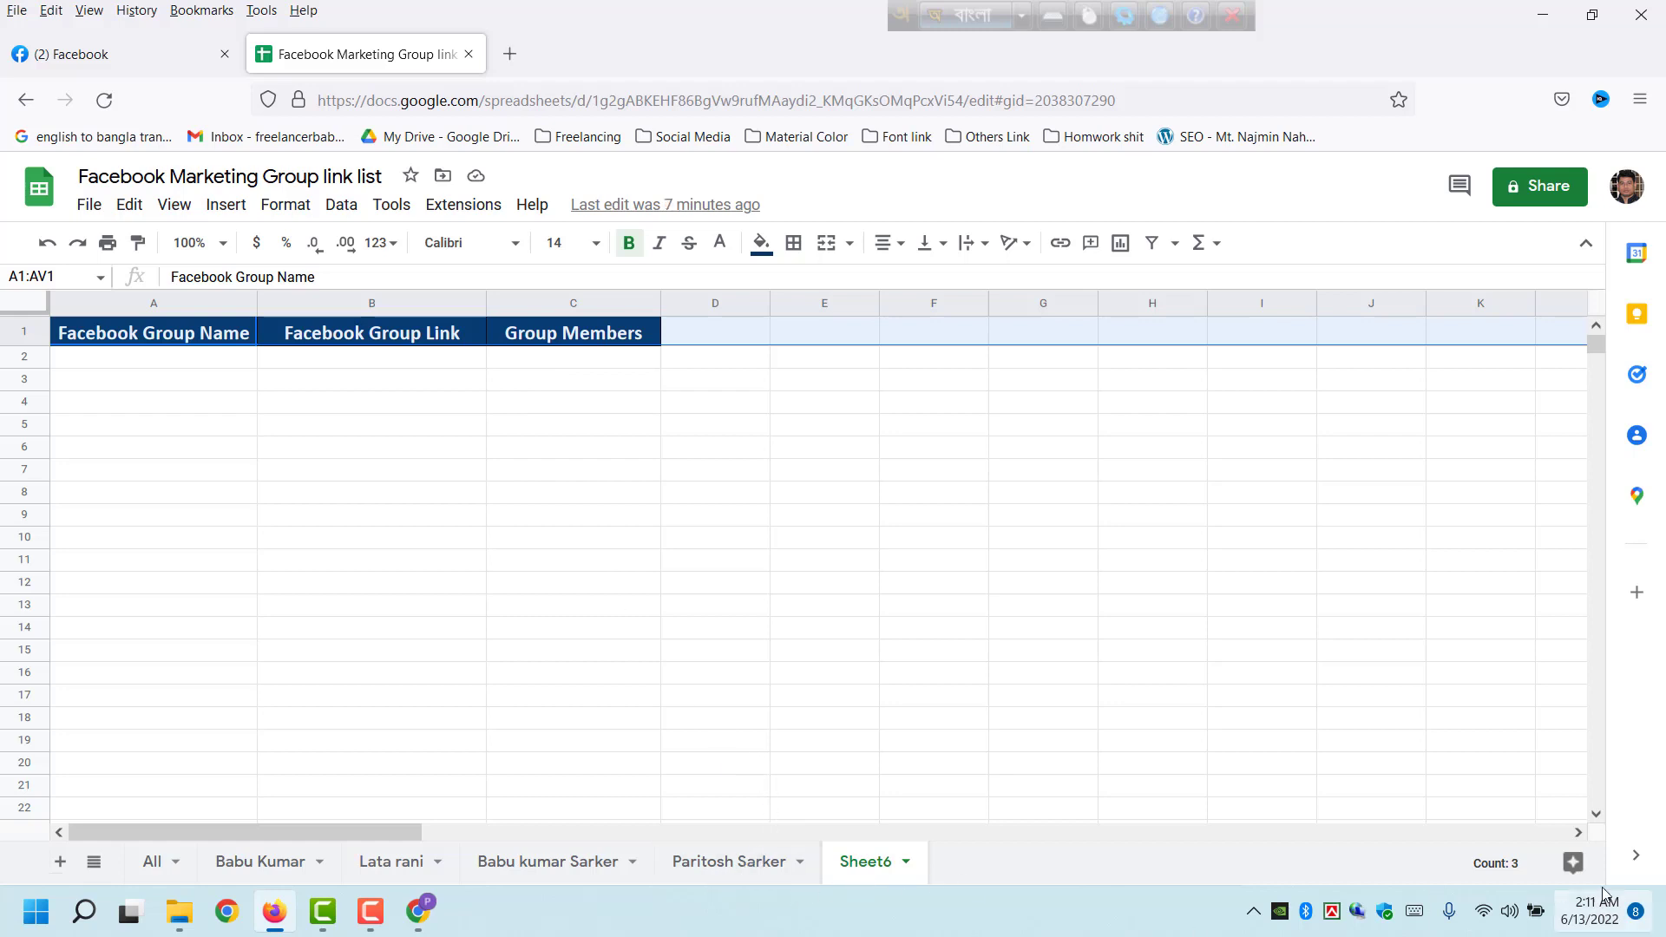
# - Outline the Facebook Group Name, Facebook Group Link and Group Members headers in a screen capture with a red rectangle, and discard the capture
pyautogui.press('Print')
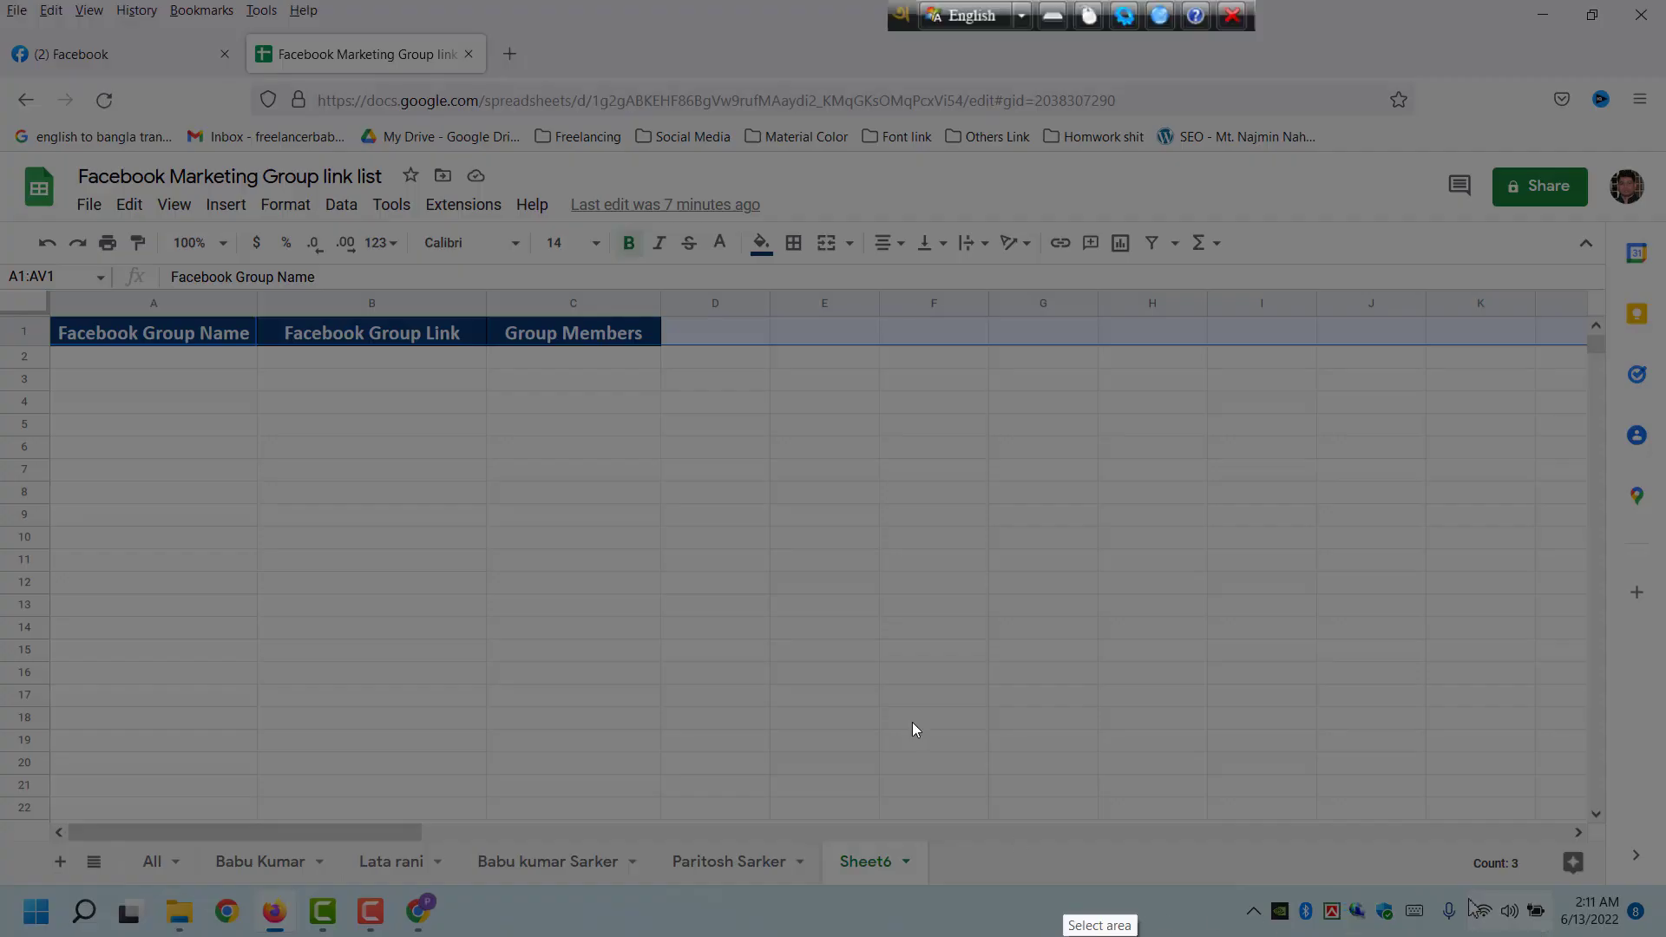
pyautogui.moveTo(41, 311)
pyautogui.mouseDown()
pyautogui.moveTo(290, 351)
pyautogui.moveTo(698, 353)
pyautogui.mouseUp()
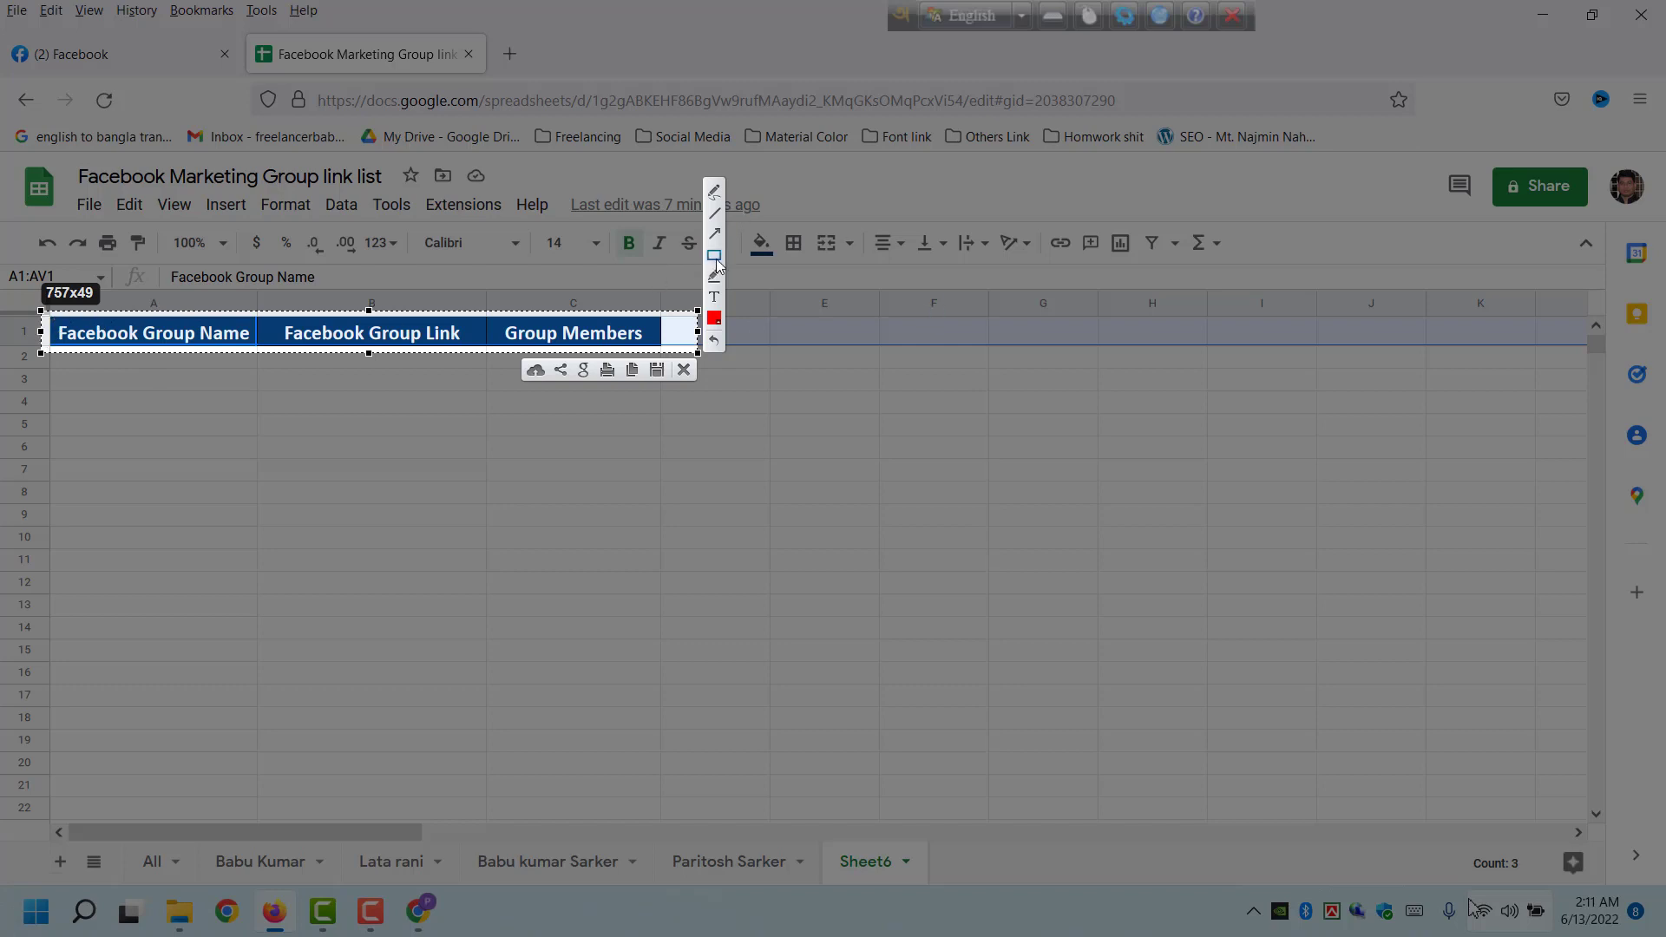
pyautogui.moveTo(53, 325)
pyautogui.mouseDown()
pyautogui.moveTo(117, 349)
pyautogui.moveTo(260, 356)
pyautogui.moveTo(670, 351)
pyautogui.mouseUp()
pyautogui.click(683, 371)
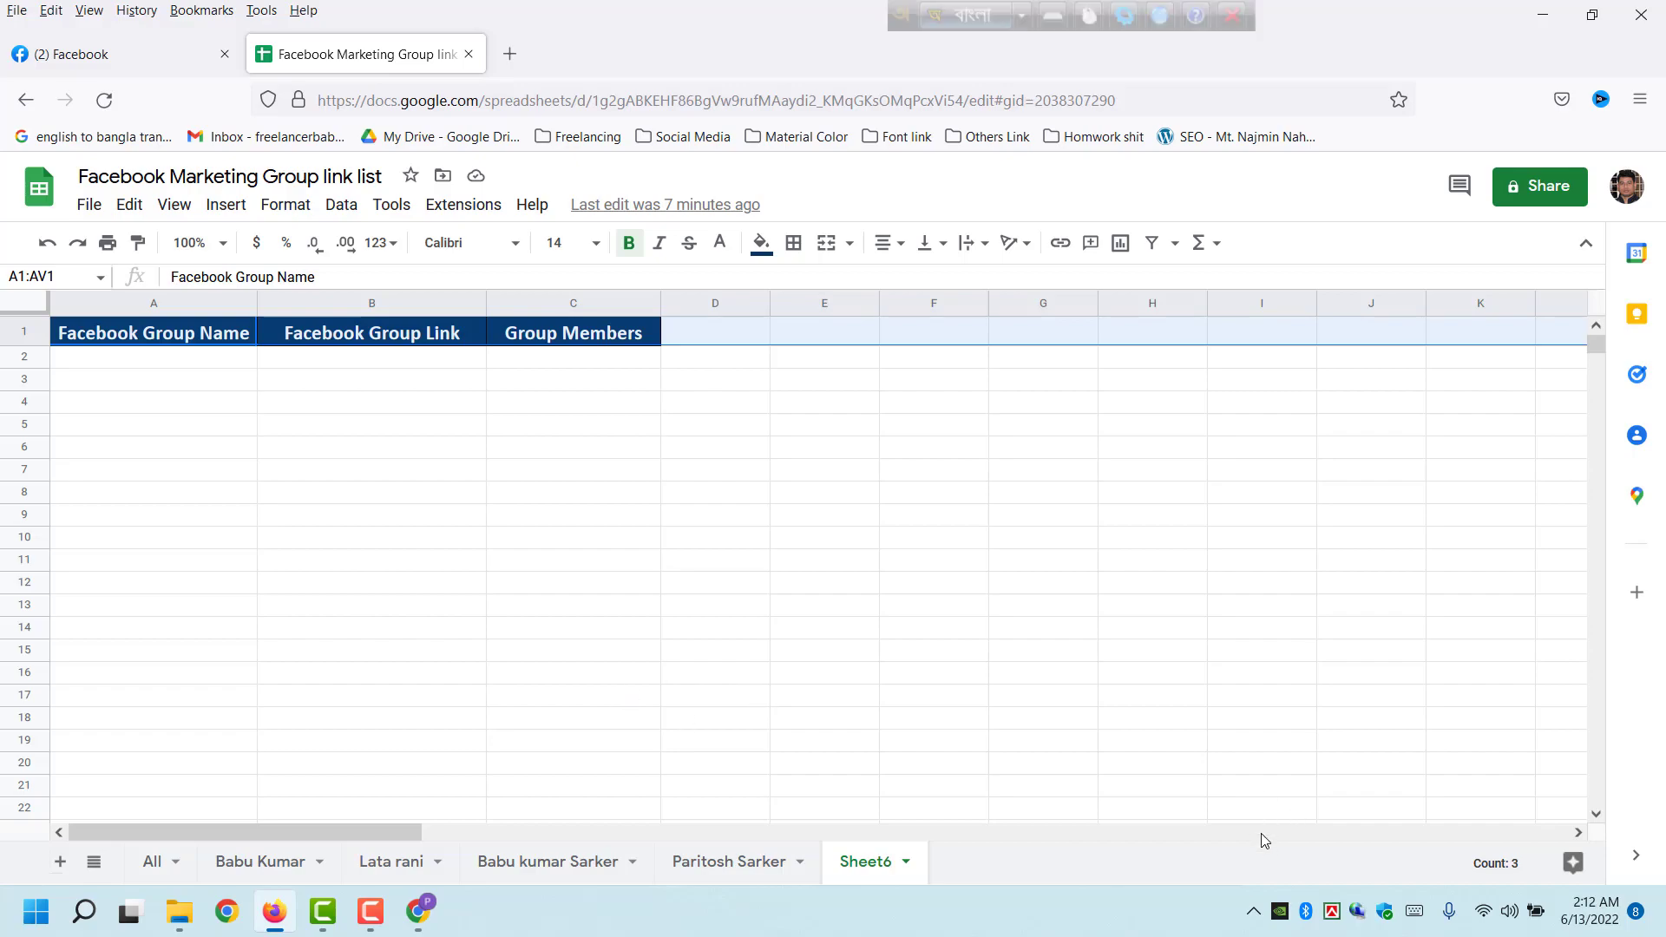
# - Outline the spreadsheet title, the add-sheet control and the account sheet tabs with red rectangles in a screen capture, and discard the capture
pyautogui.press('Print')
pyautogui.moveTo(5, 707)
pyautogui.mouseDown()
pyautogui.moveTo(289, 810)
pyautogui.moveTo(893, 893)
pyautogui.moveTo(1092, 892)
pyautogui.mouseUp()
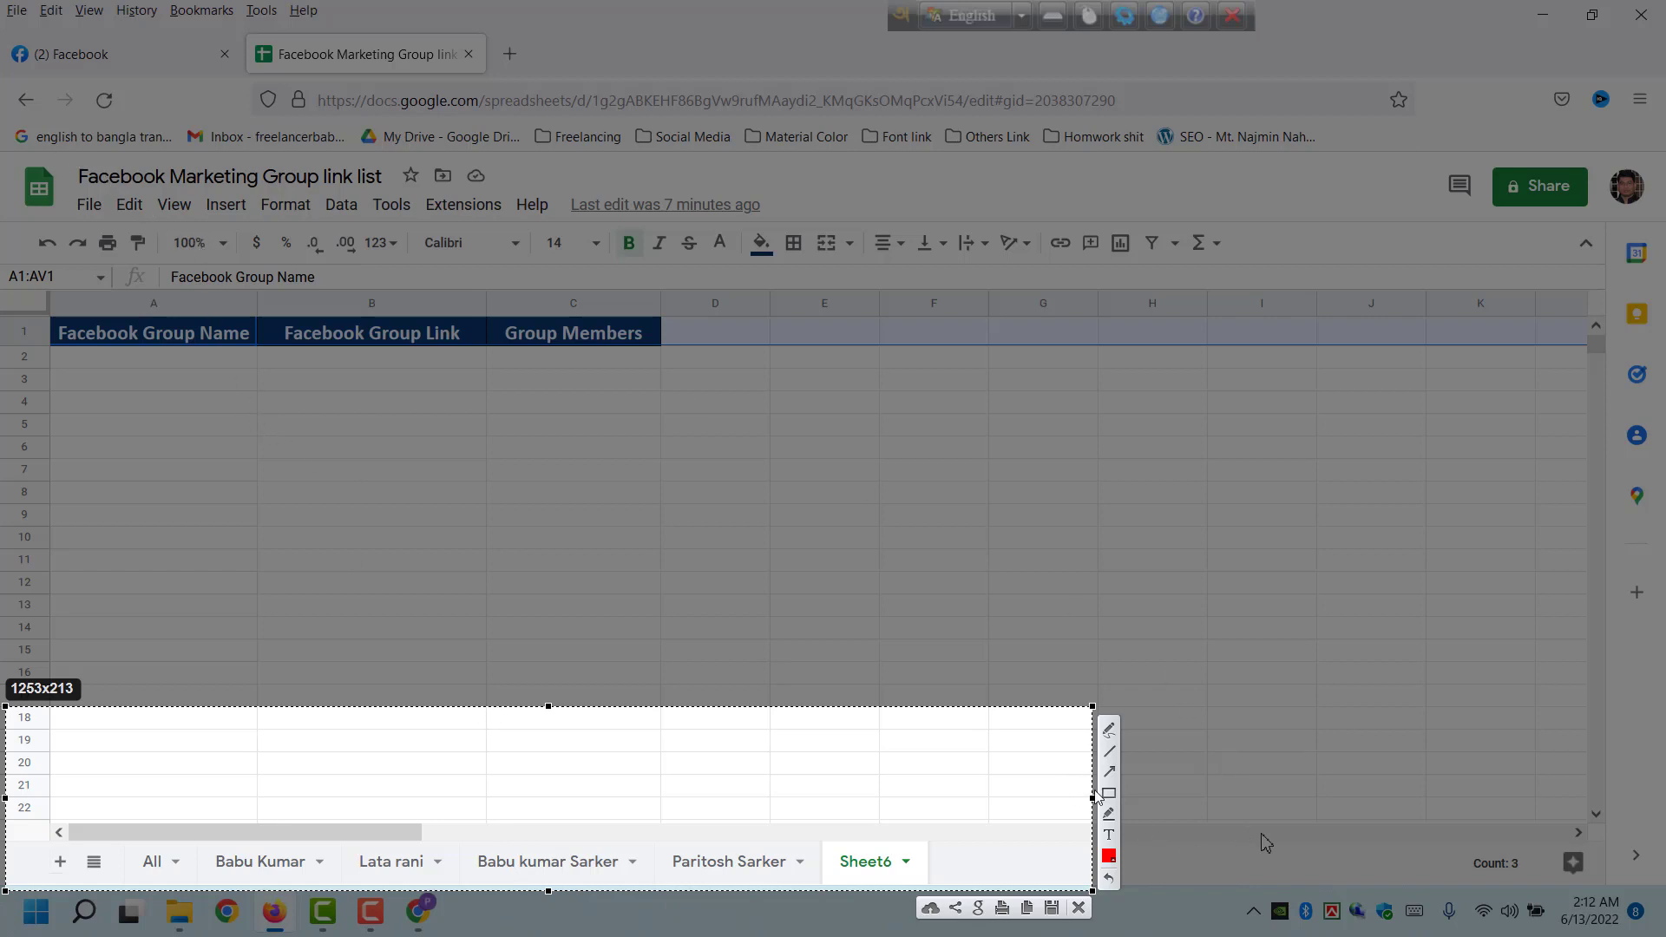
pyautogui.moveTo(64, 165); pyautogui.dragTo(507, 191)
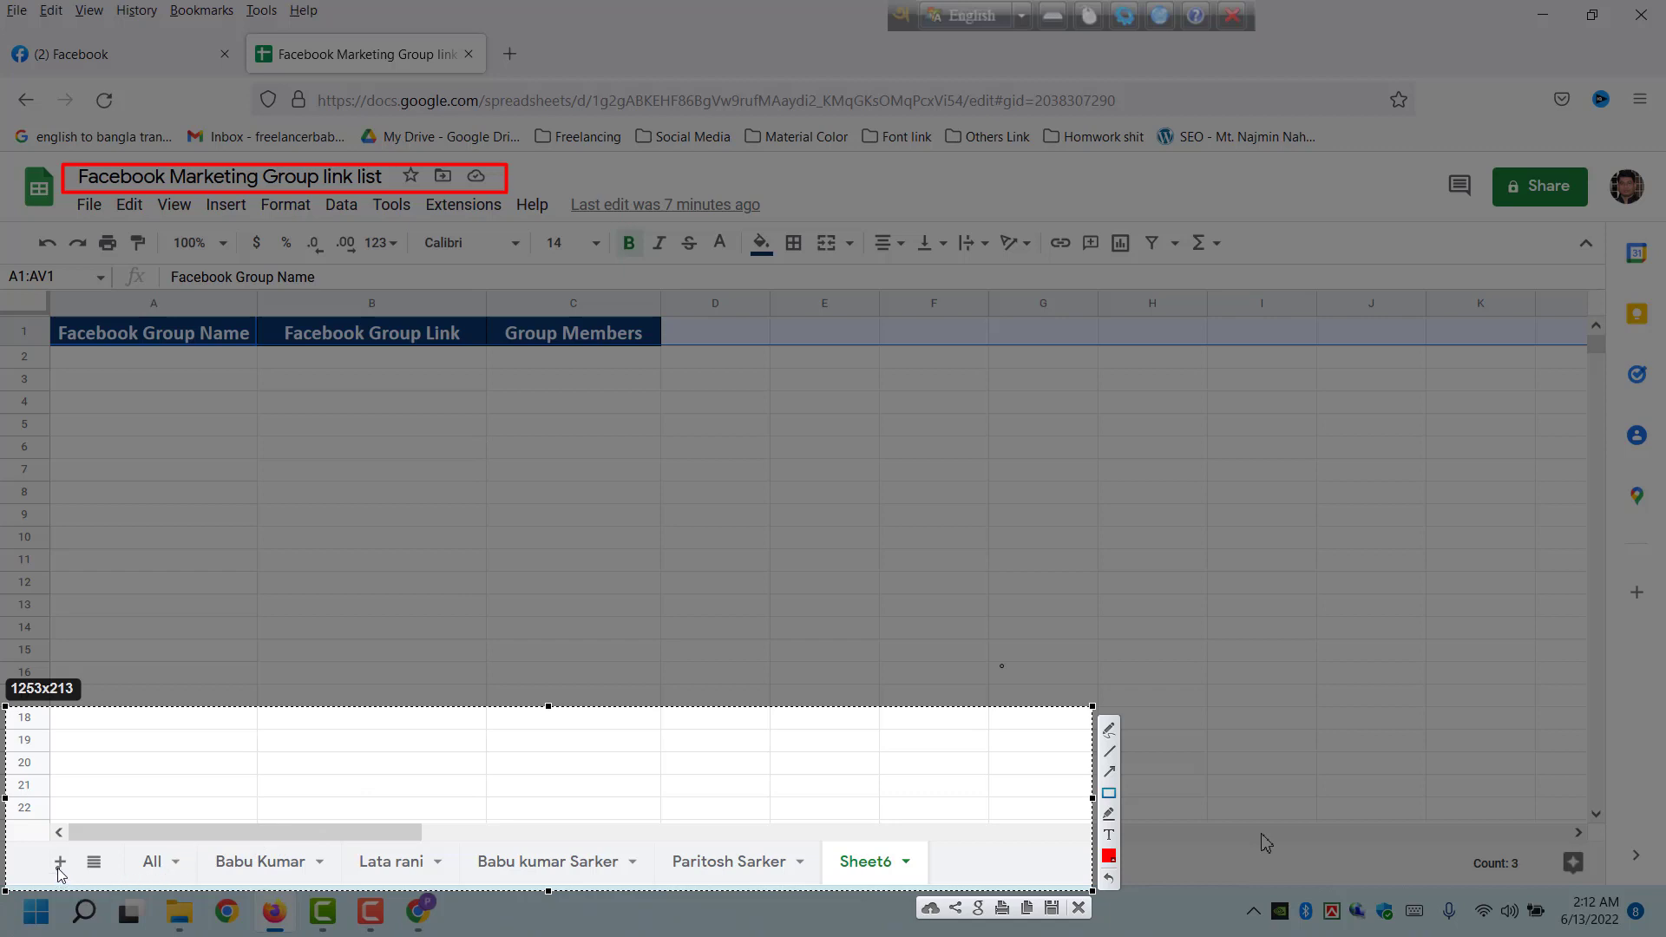
pyautogui.moveTo(44, 853); pyautogui.dragTo(83, 877)
pyautogui.moveTo(195, 838)
pyautogui.mouseDown()
pyautogui.moveTo(332, 880)
pyautogui.moveTo(687, 865)
pyautogui.moveTo(811, 884)
pyautogui.mouseUp()
pyautogui.moveTo(823, 820)
pyautogui.mouseDown()
pyautogui.moveTo(898, 883)
pyautogui.moveTo(920, 881)
pyautogui.mouseUp()
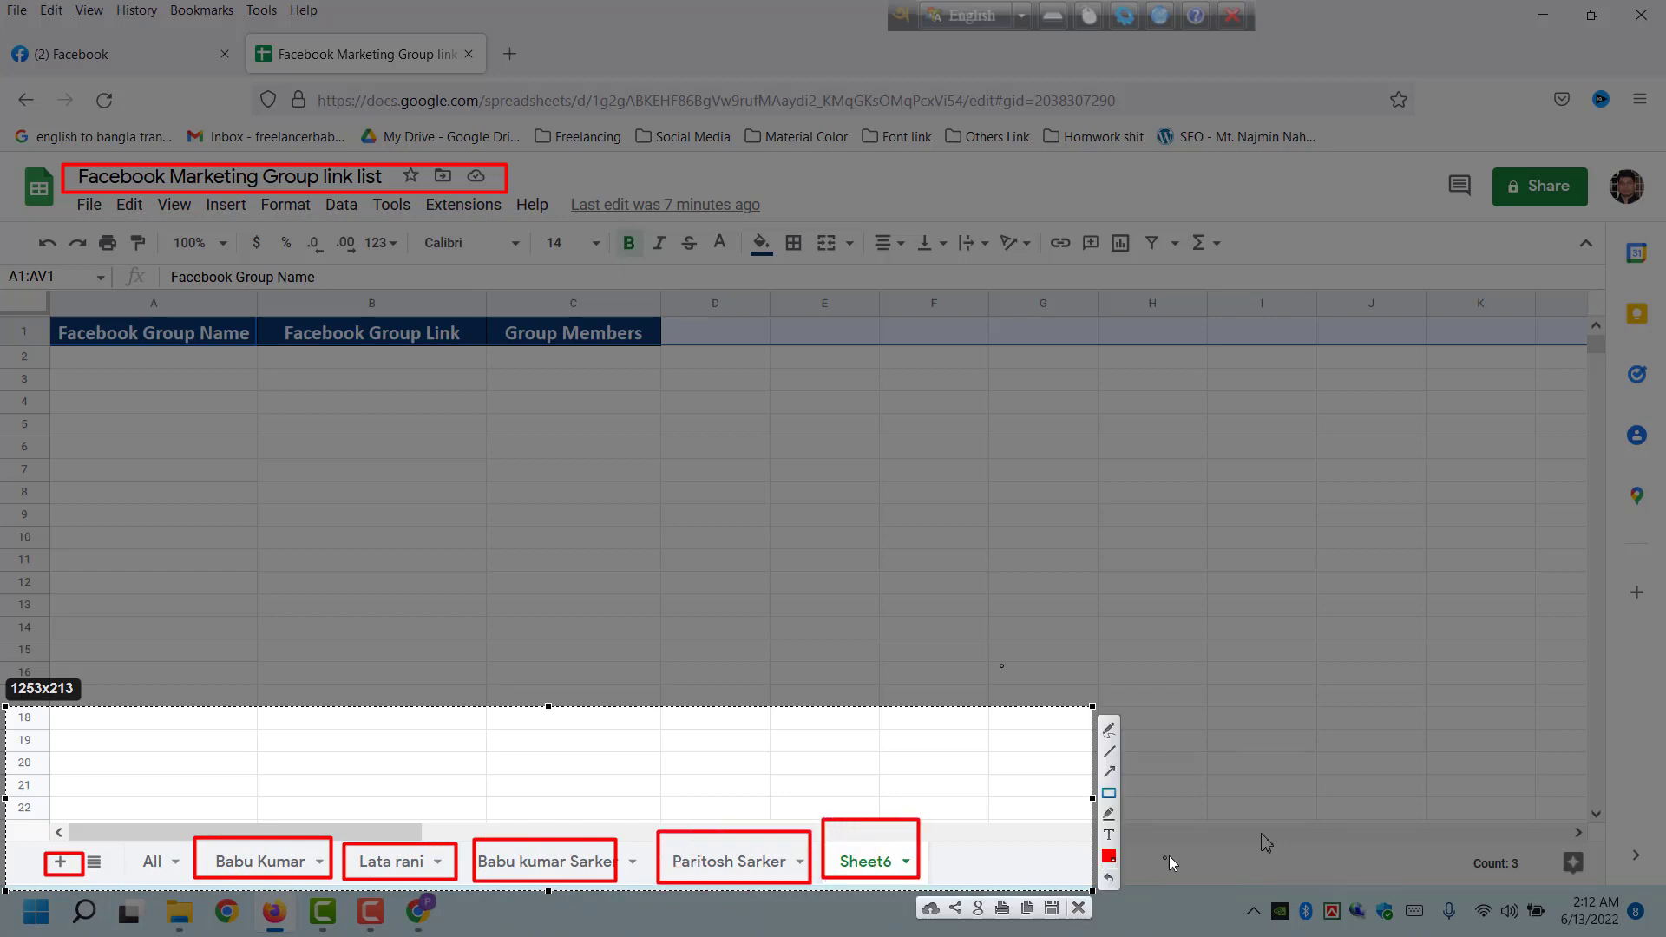
pyautogui.moveTo(933, 820); pyautogui.dragTo(1020, 876)
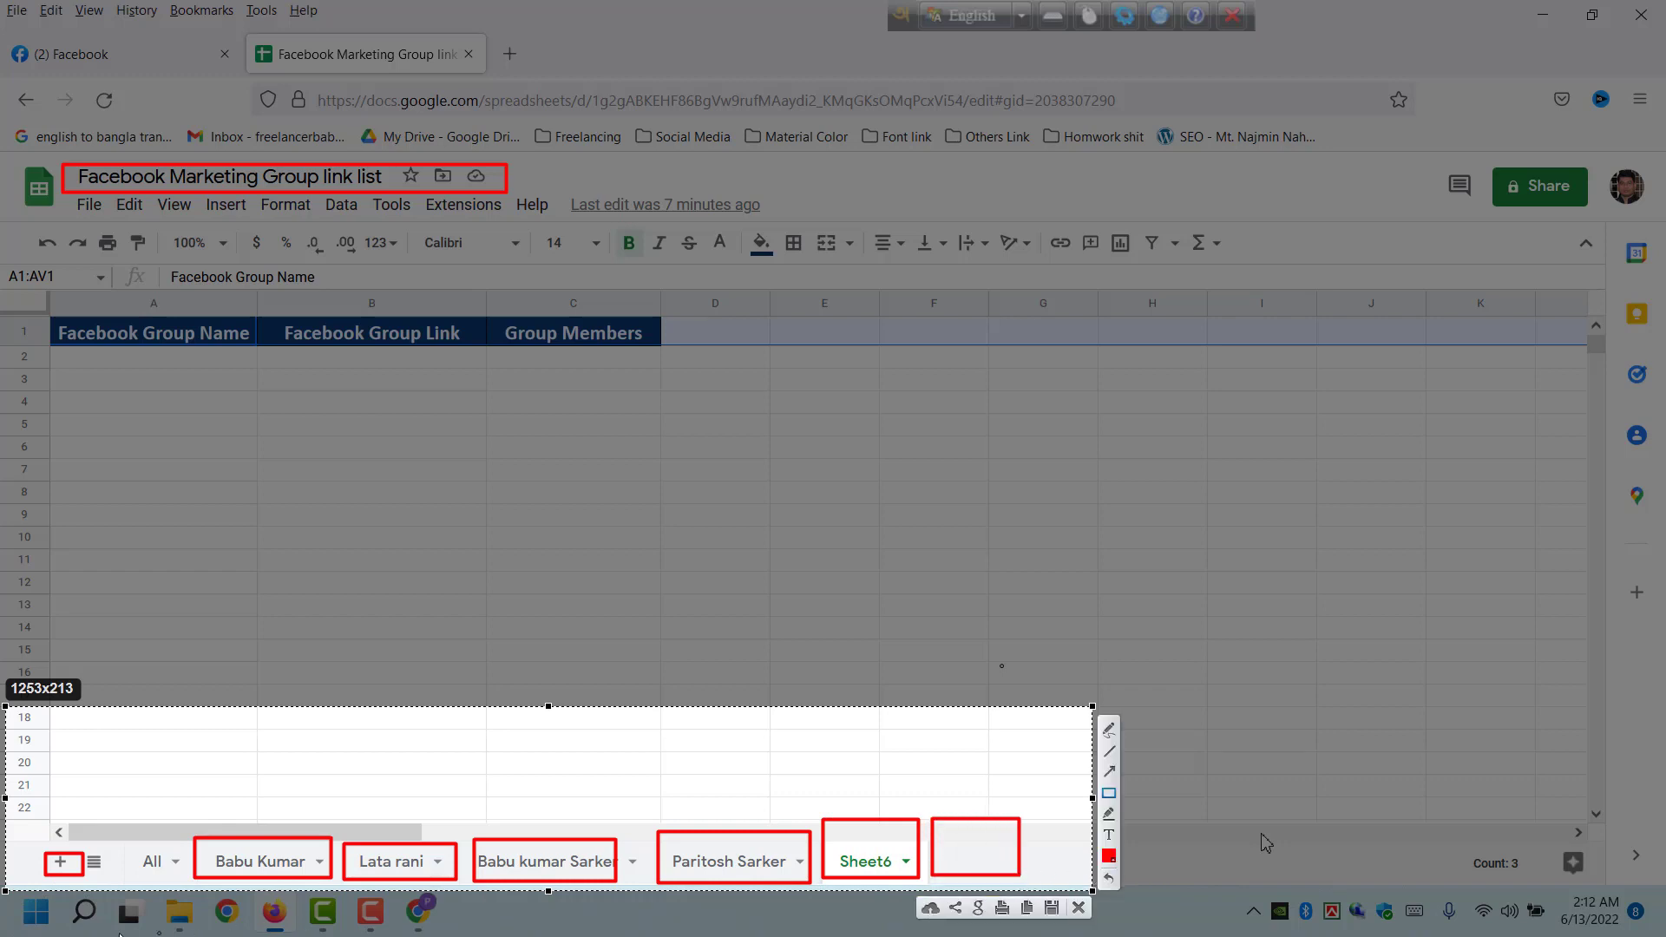
pyautogui.click(1081, 913)
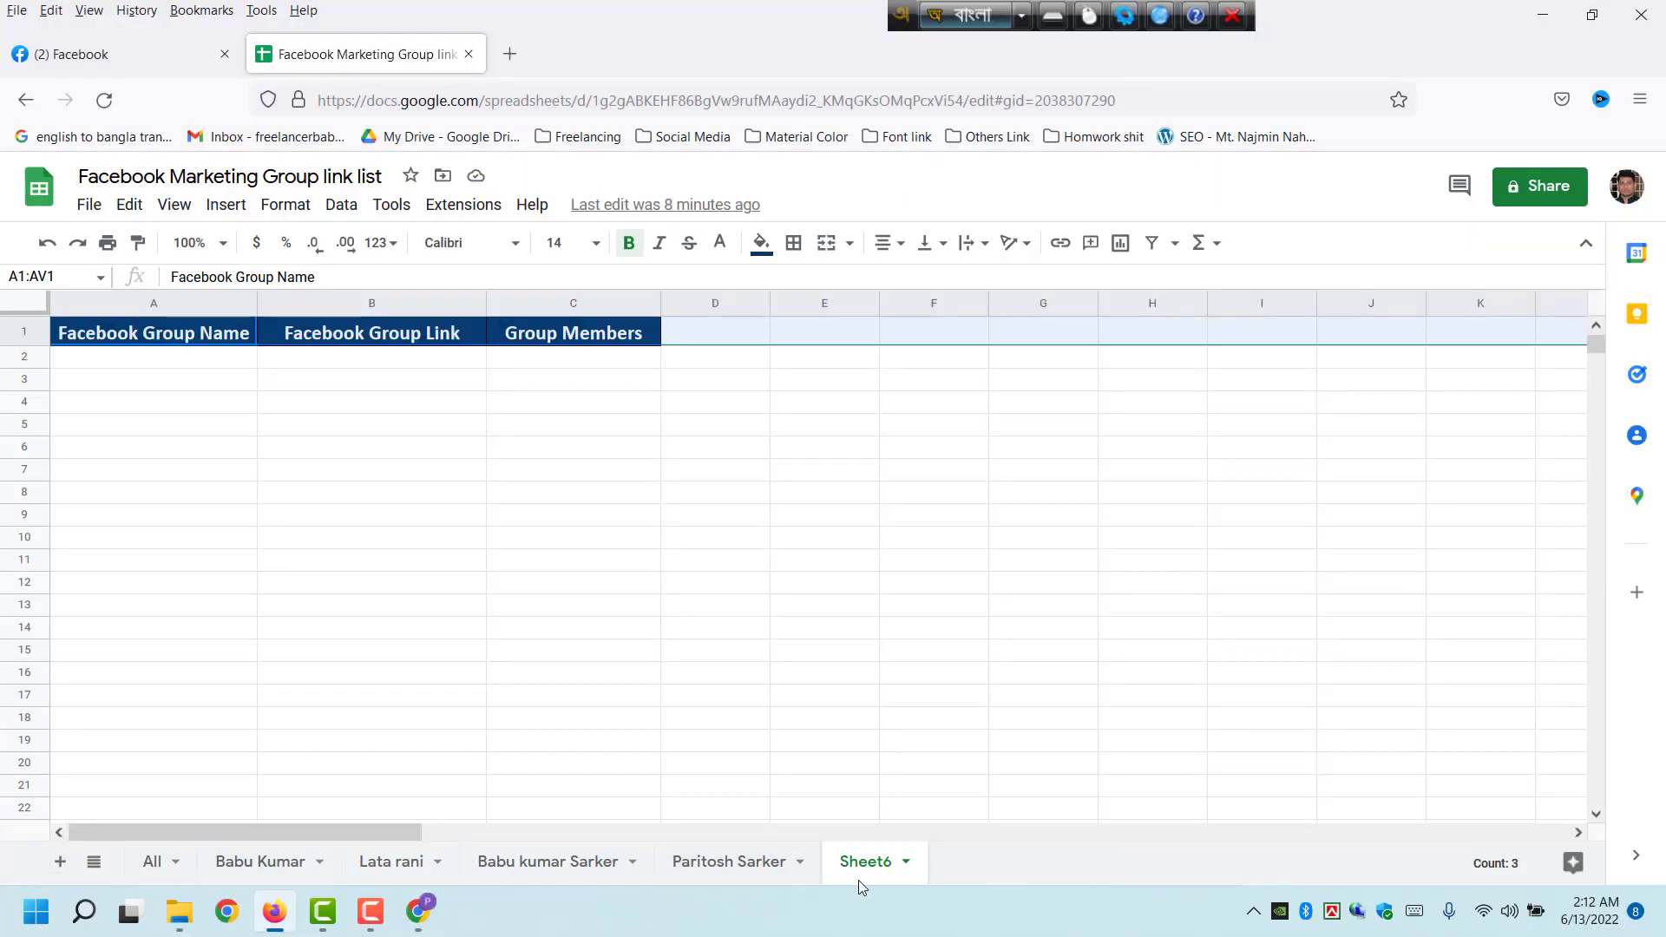
# - Add a blank sheet to the spreadsheet, reselect Sheet6 and switch back to the Facebook window in Chrome
pyautogui.click(61, 863)
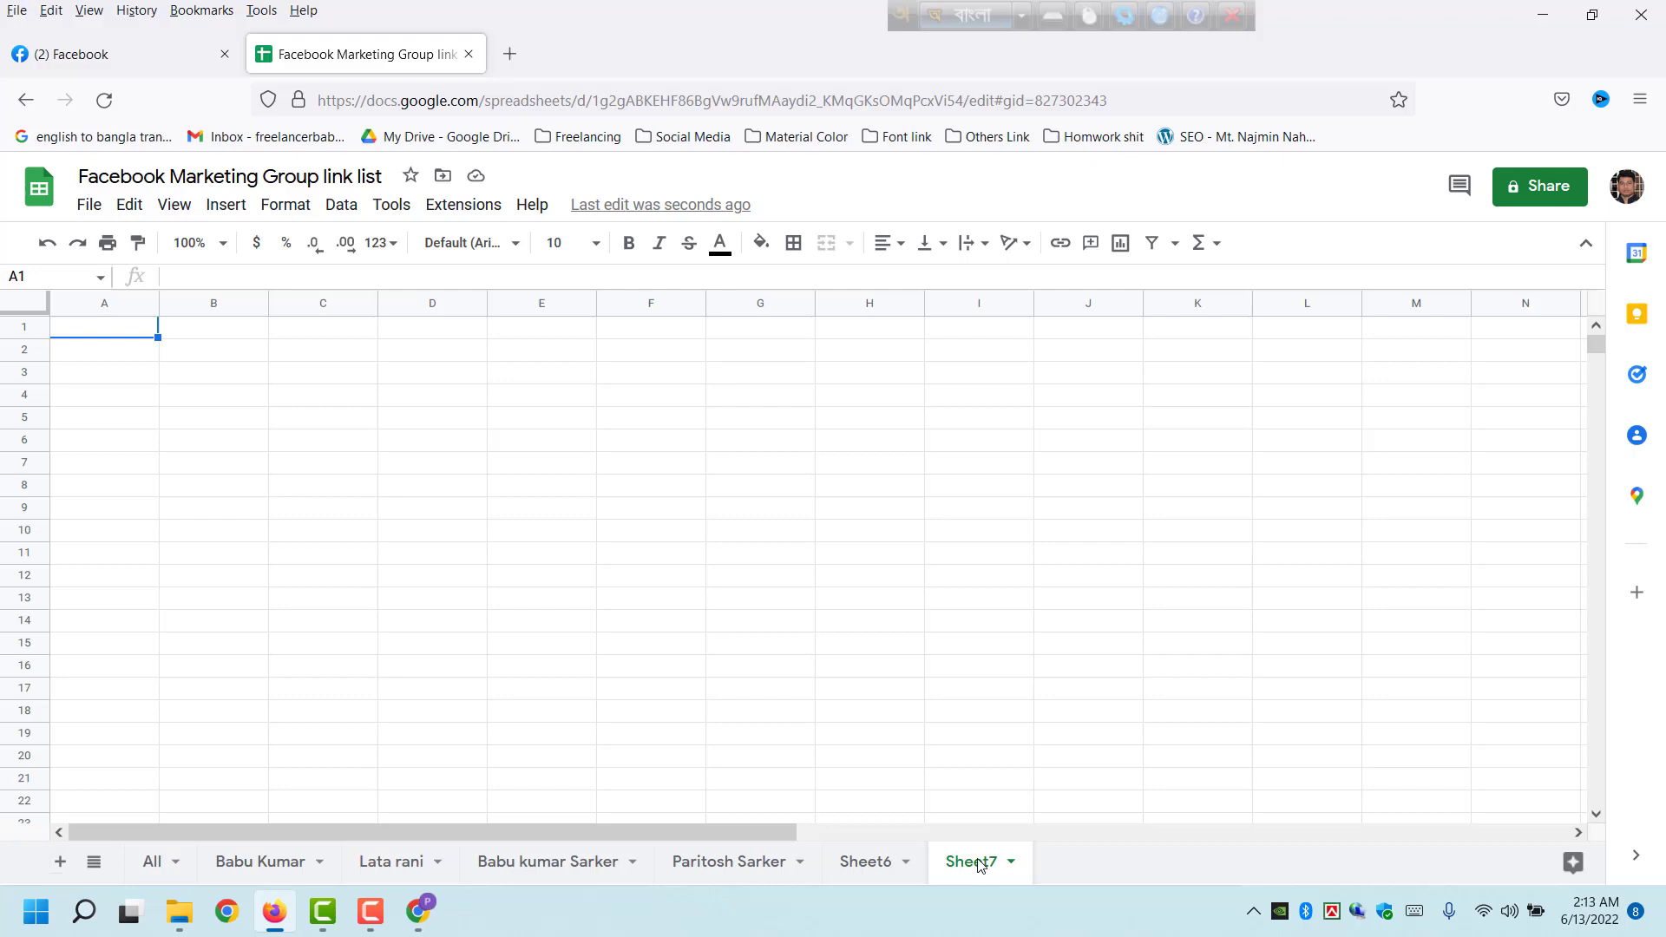
pyautogui.click(875, 862)
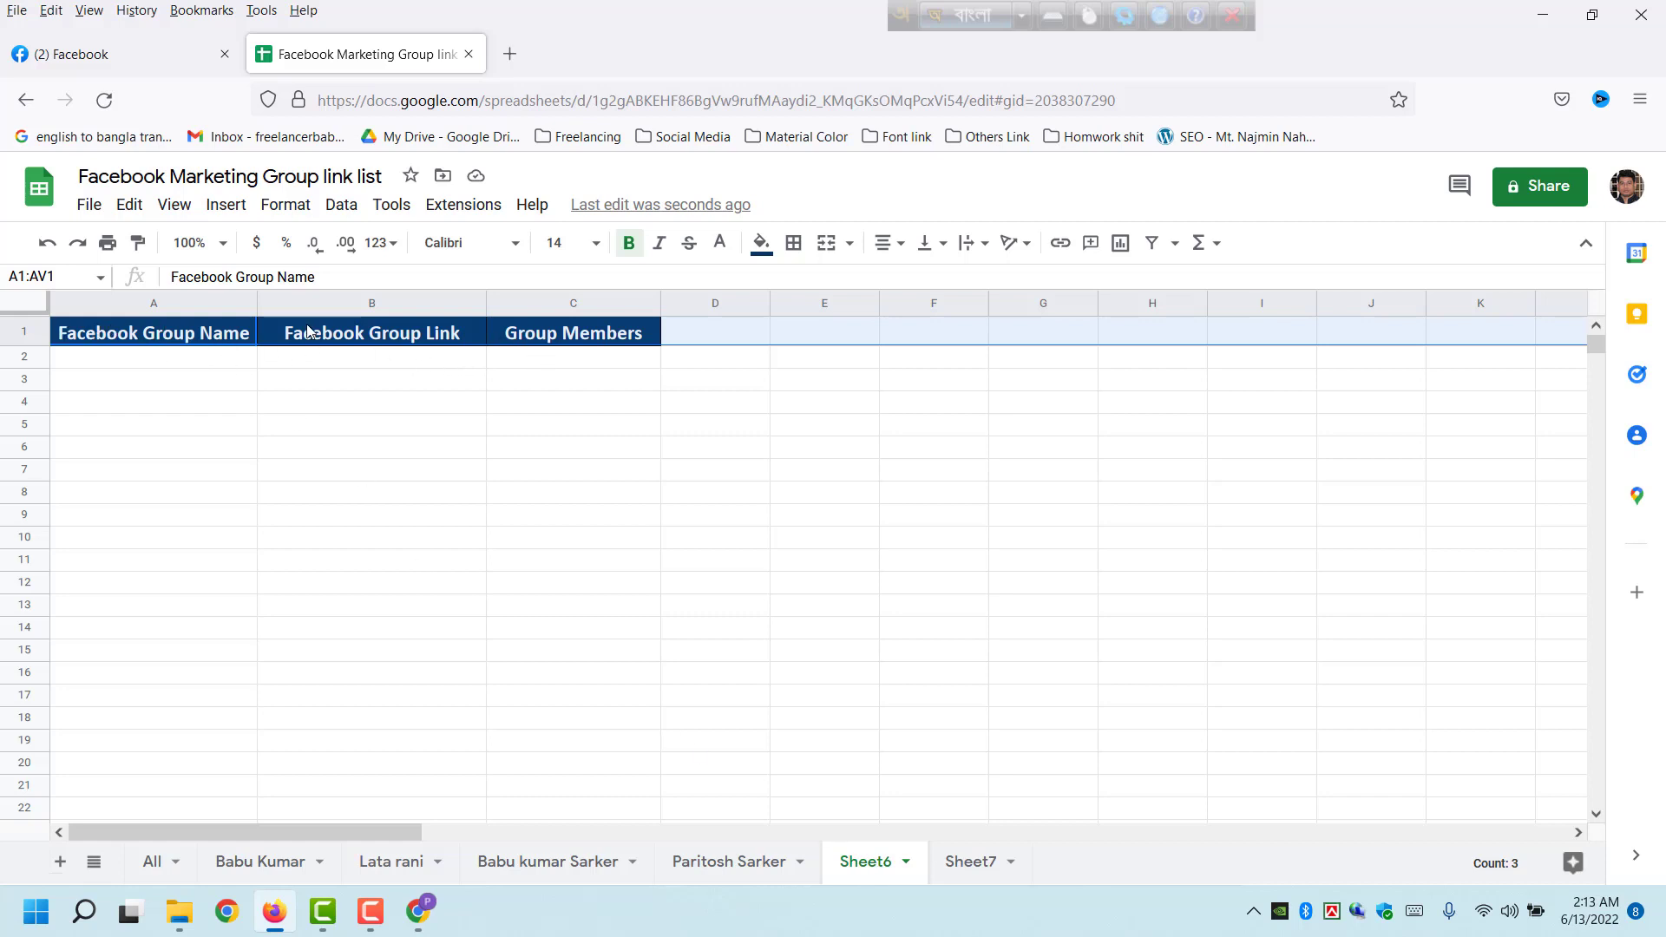
pyautogui.click(1549, 19)
pyautogui.hotkey('alt', 'Tab')
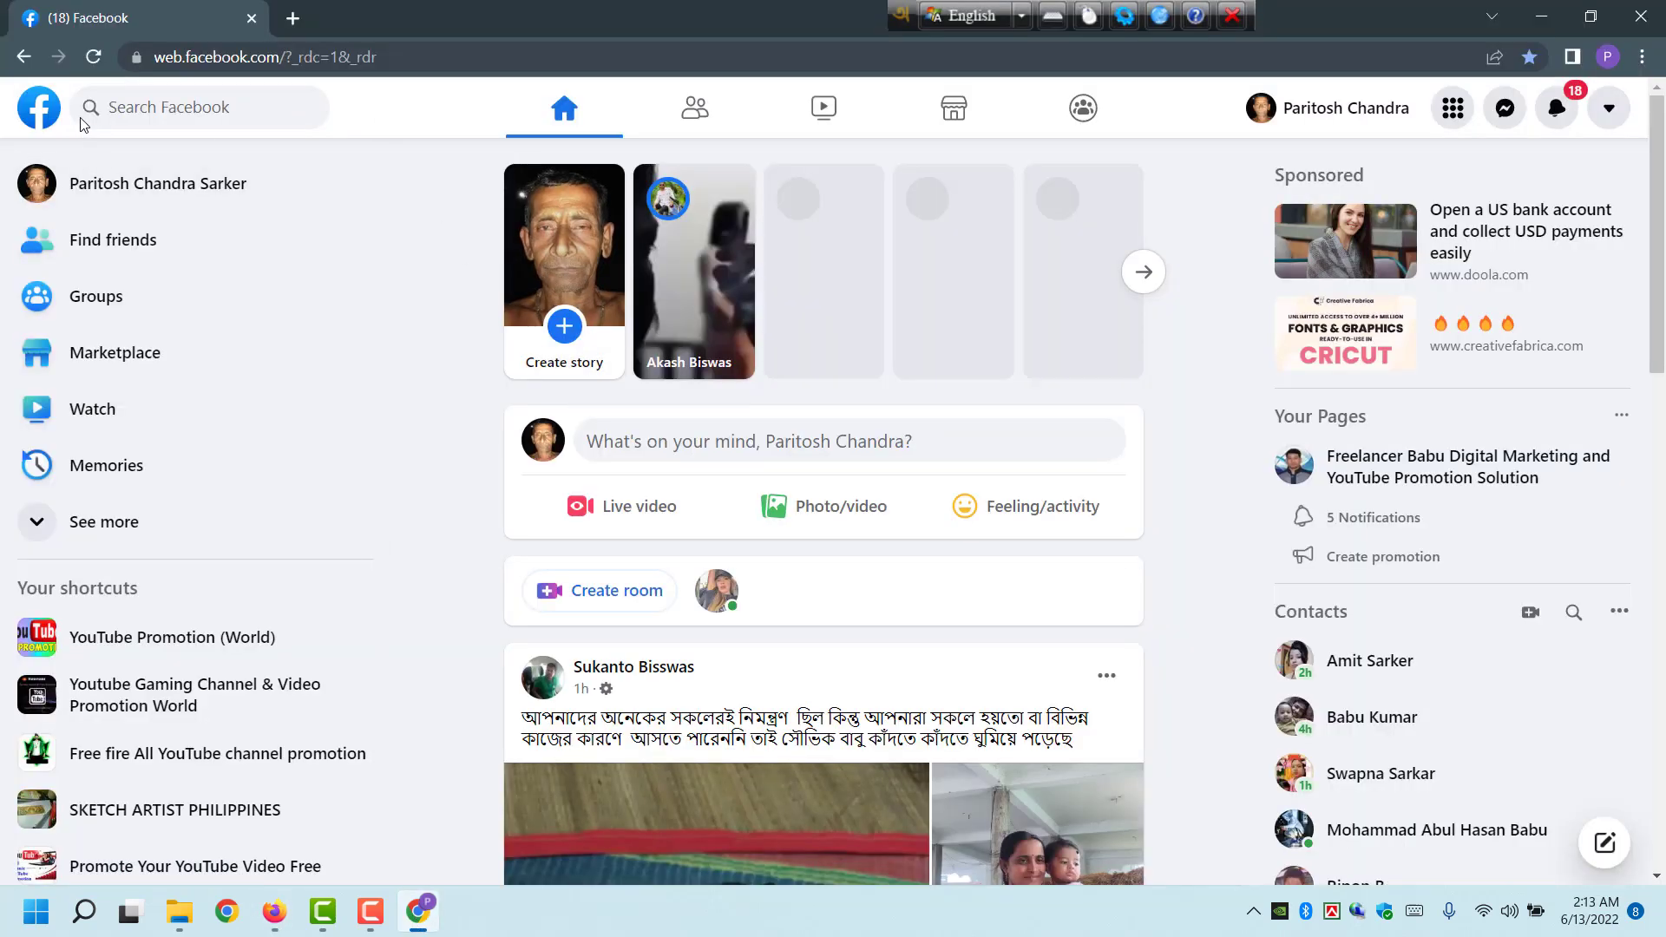
# - Outline the Facebook search box with a red rectangle in a screen capture, and discard the capture
pyautogui.press('Print')
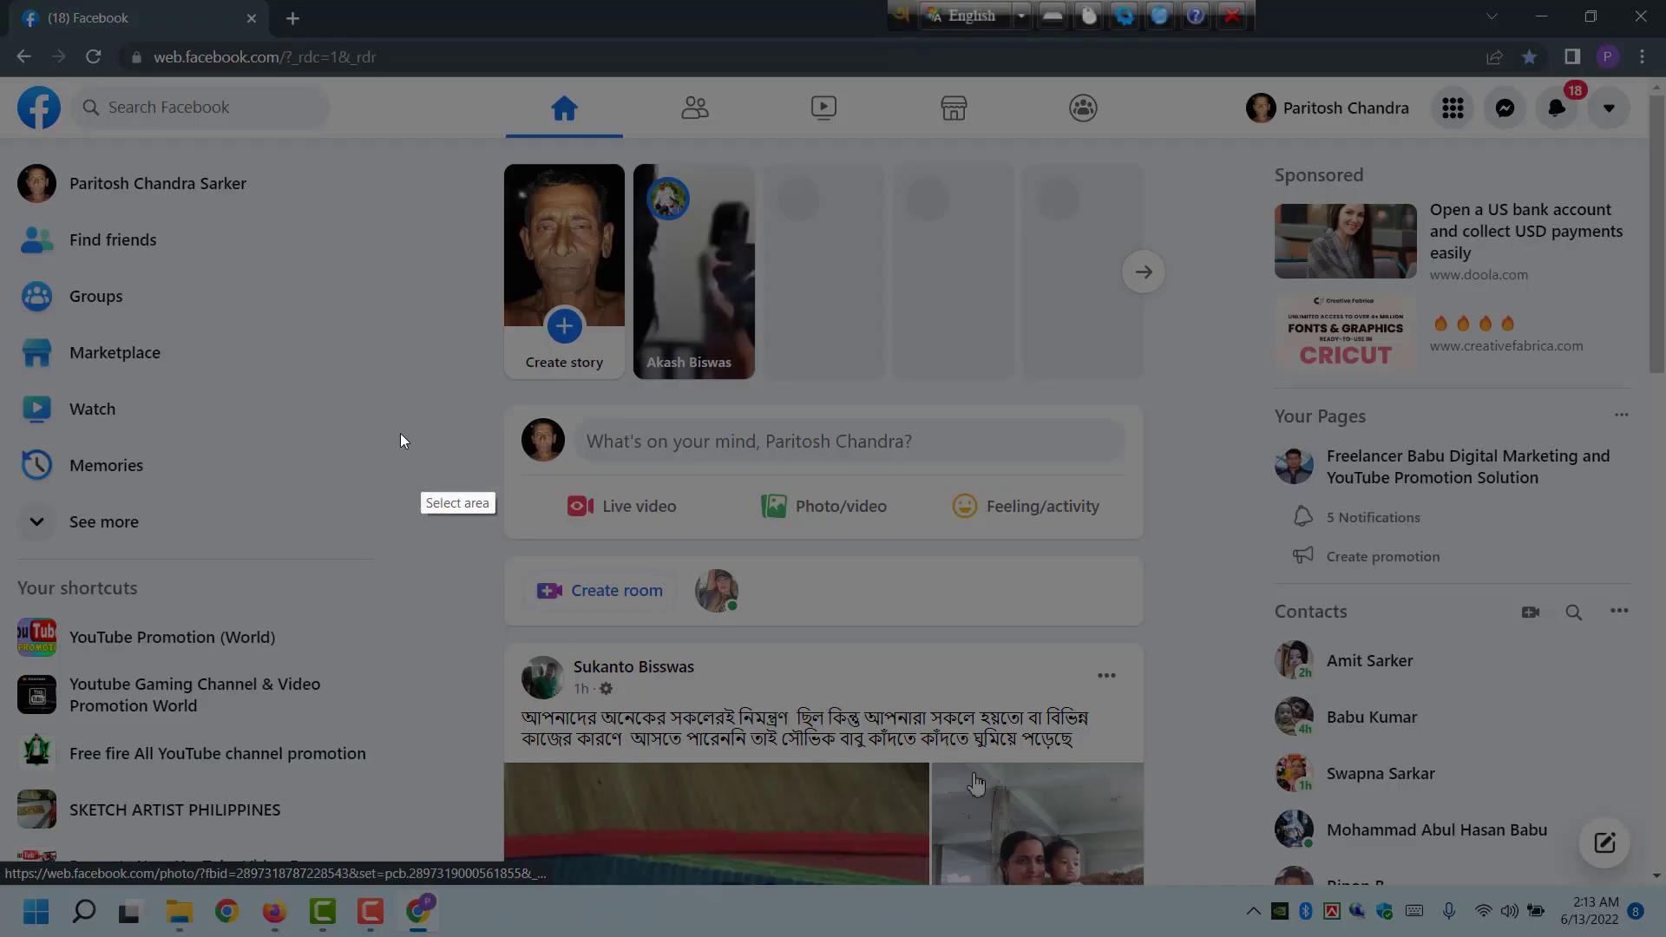
pyautogui.moveTo(13, 78)
pyautogui.mouseDown()
pyautogui.moveTo(180, 143)
pyautogui.moveTo(405, 154)
pyautogui.mouseUp()
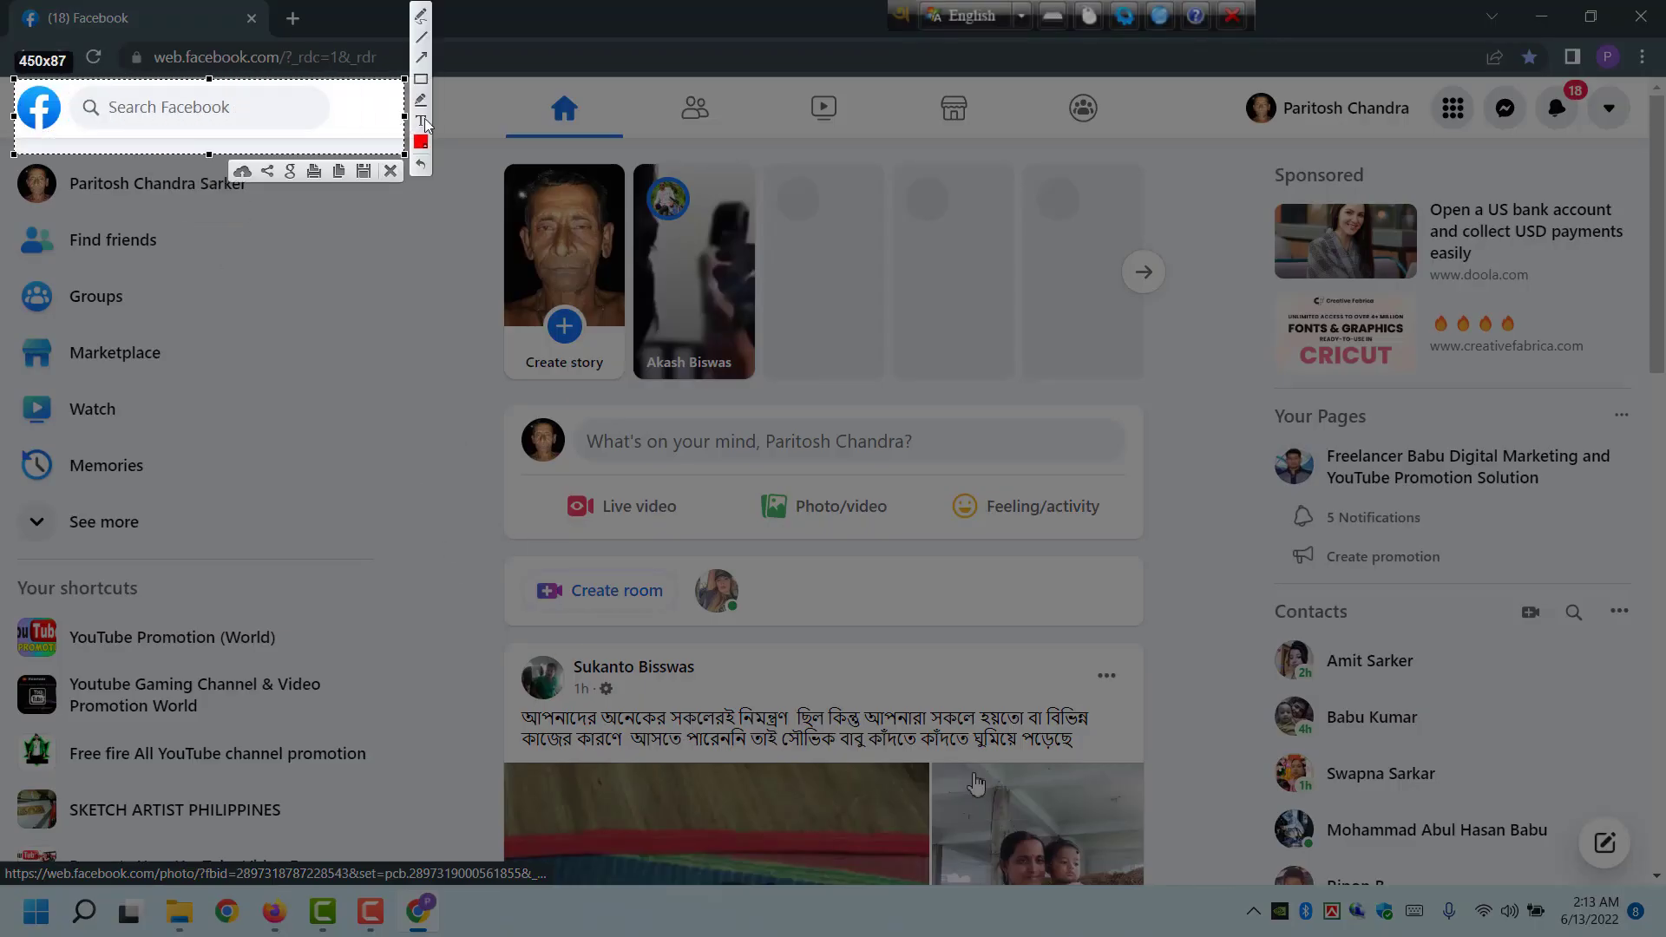
pyautogui.moveTo(60, 86); pyautogui.dragTo(351, 129)
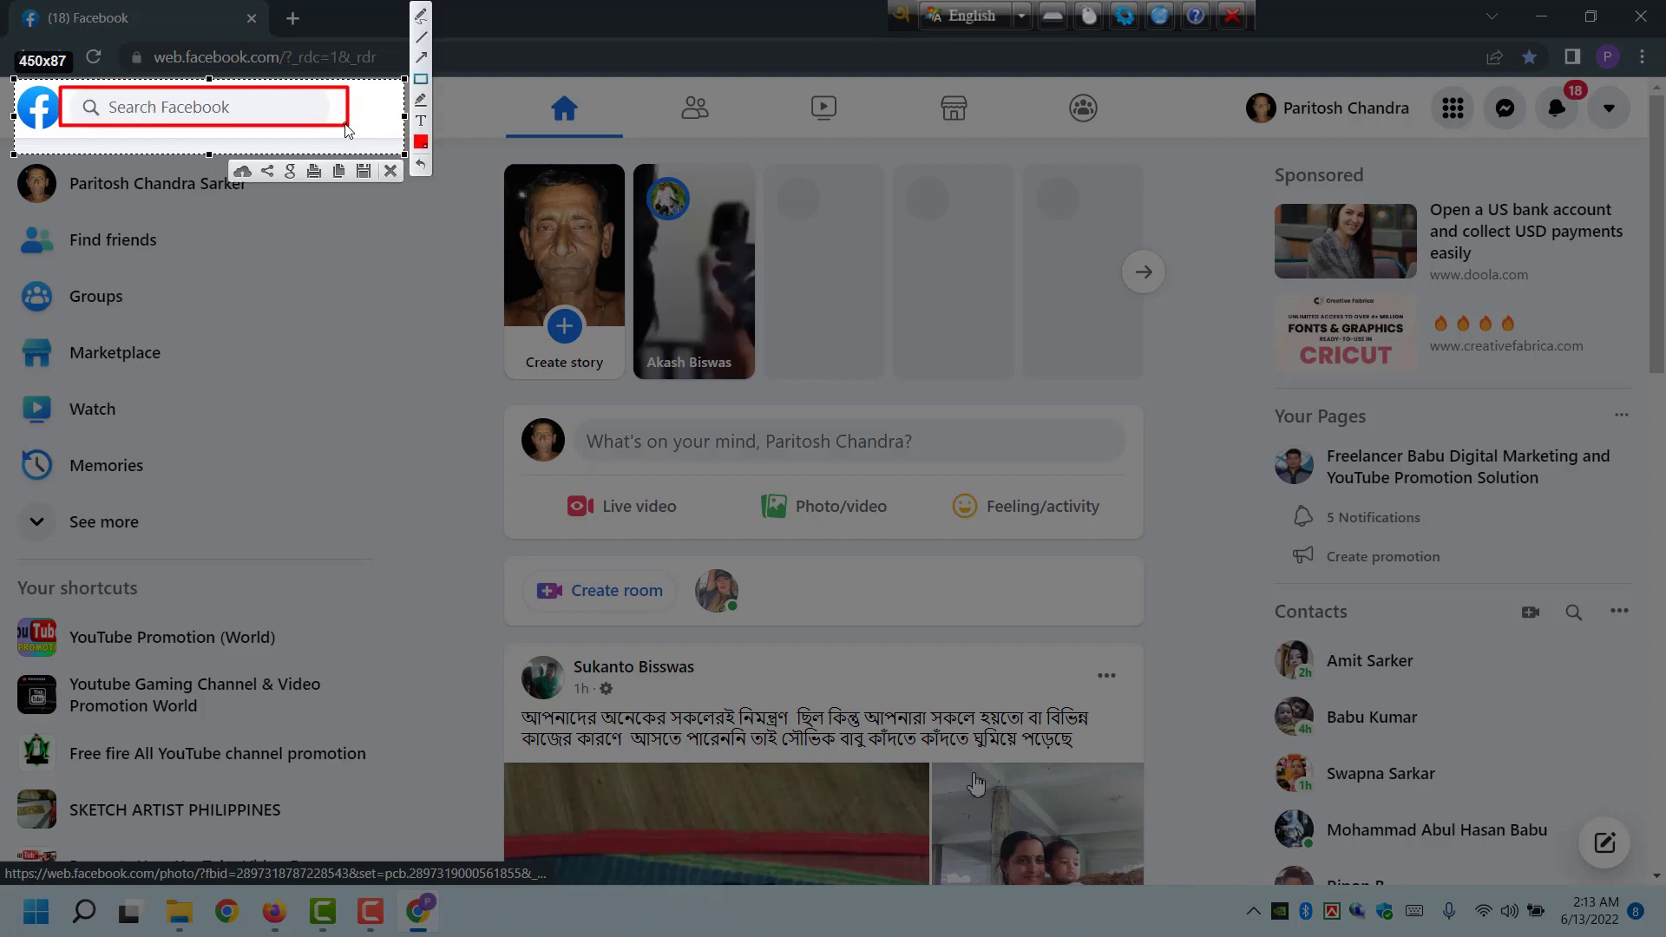
pyautogui.click(392, 172)
# - Search Facebook for the suggested query "bye & sell group canada" and look through the results
pyautogui.click(244, 111)
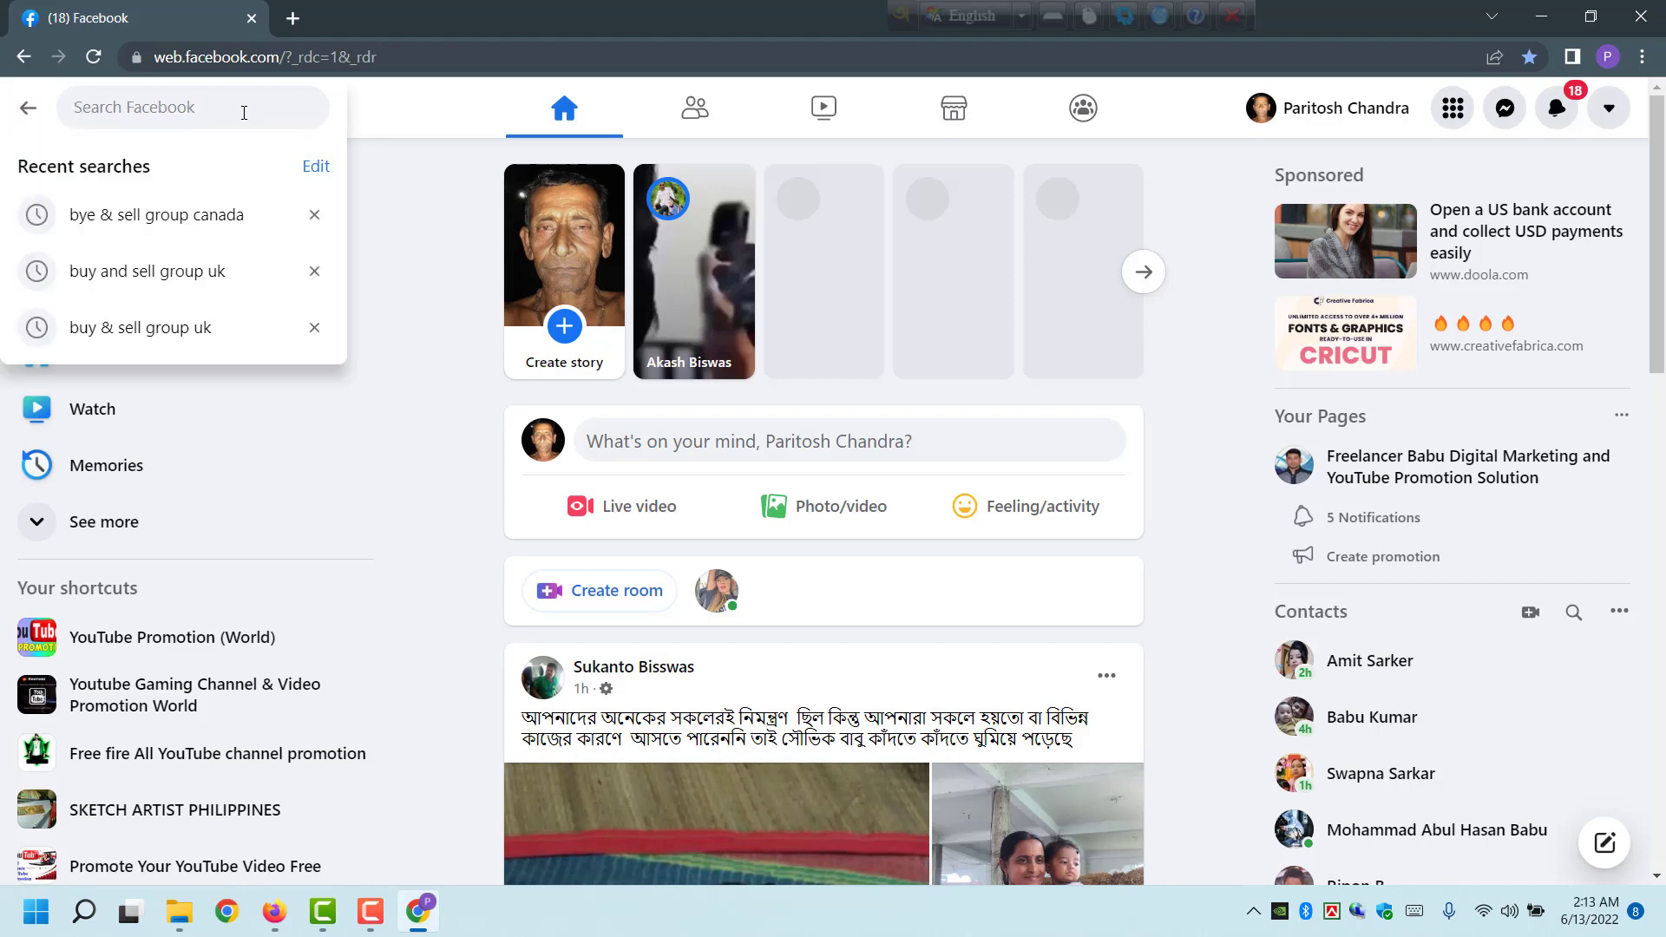
pyautogui.write('by')
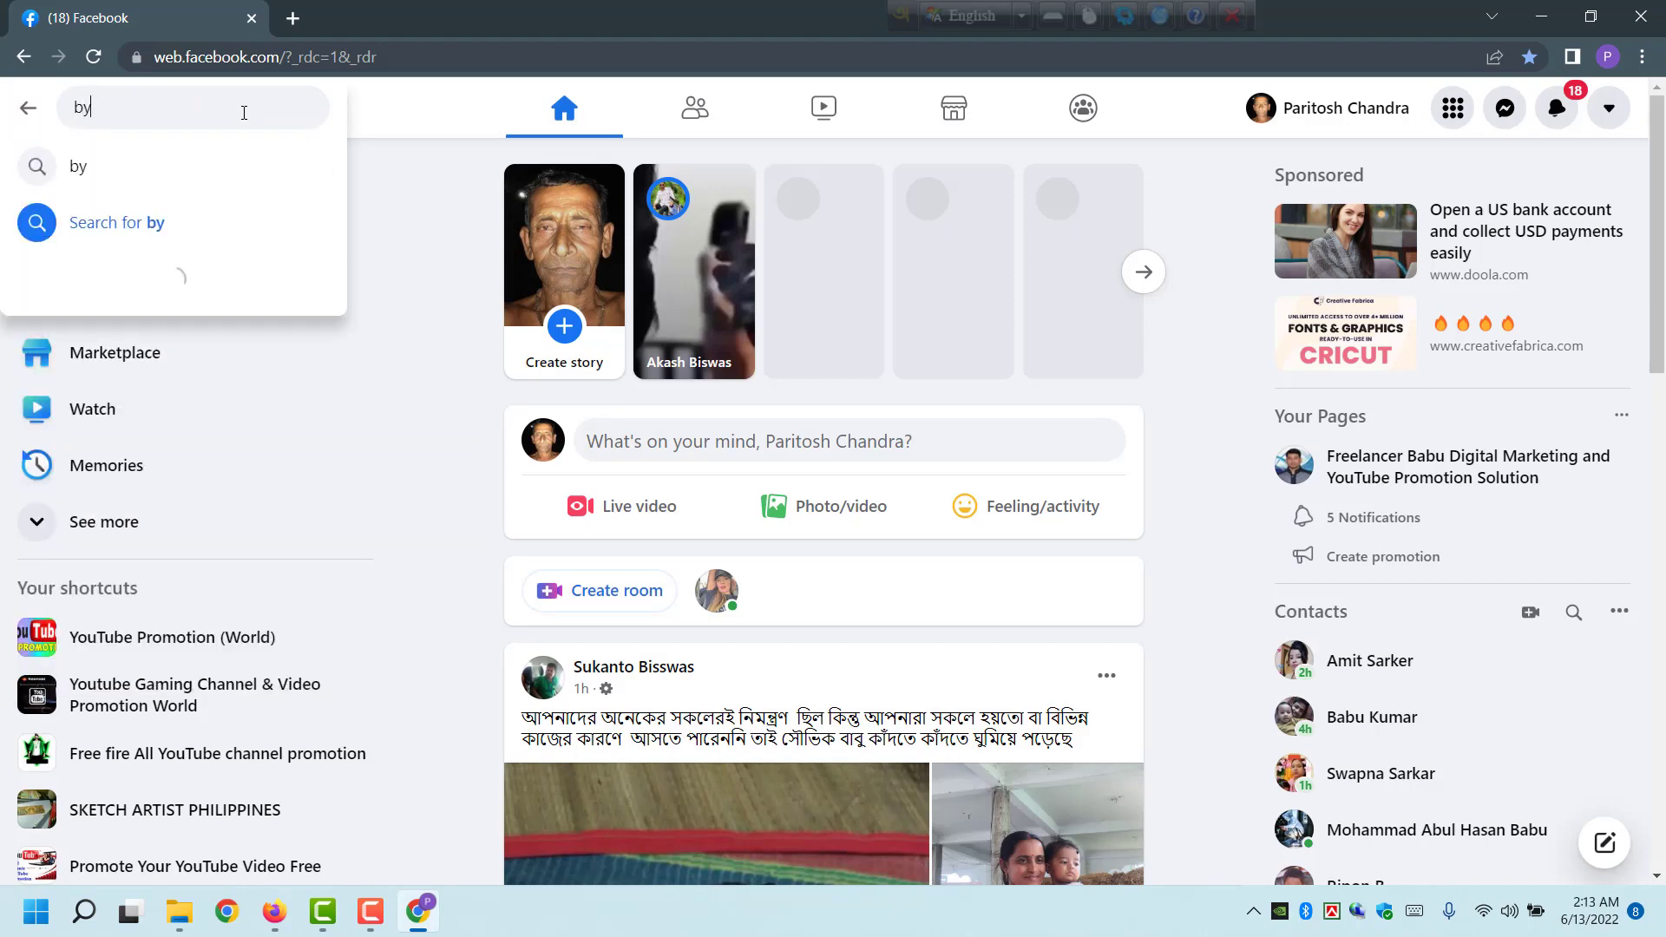
pyautogui.write('e s')
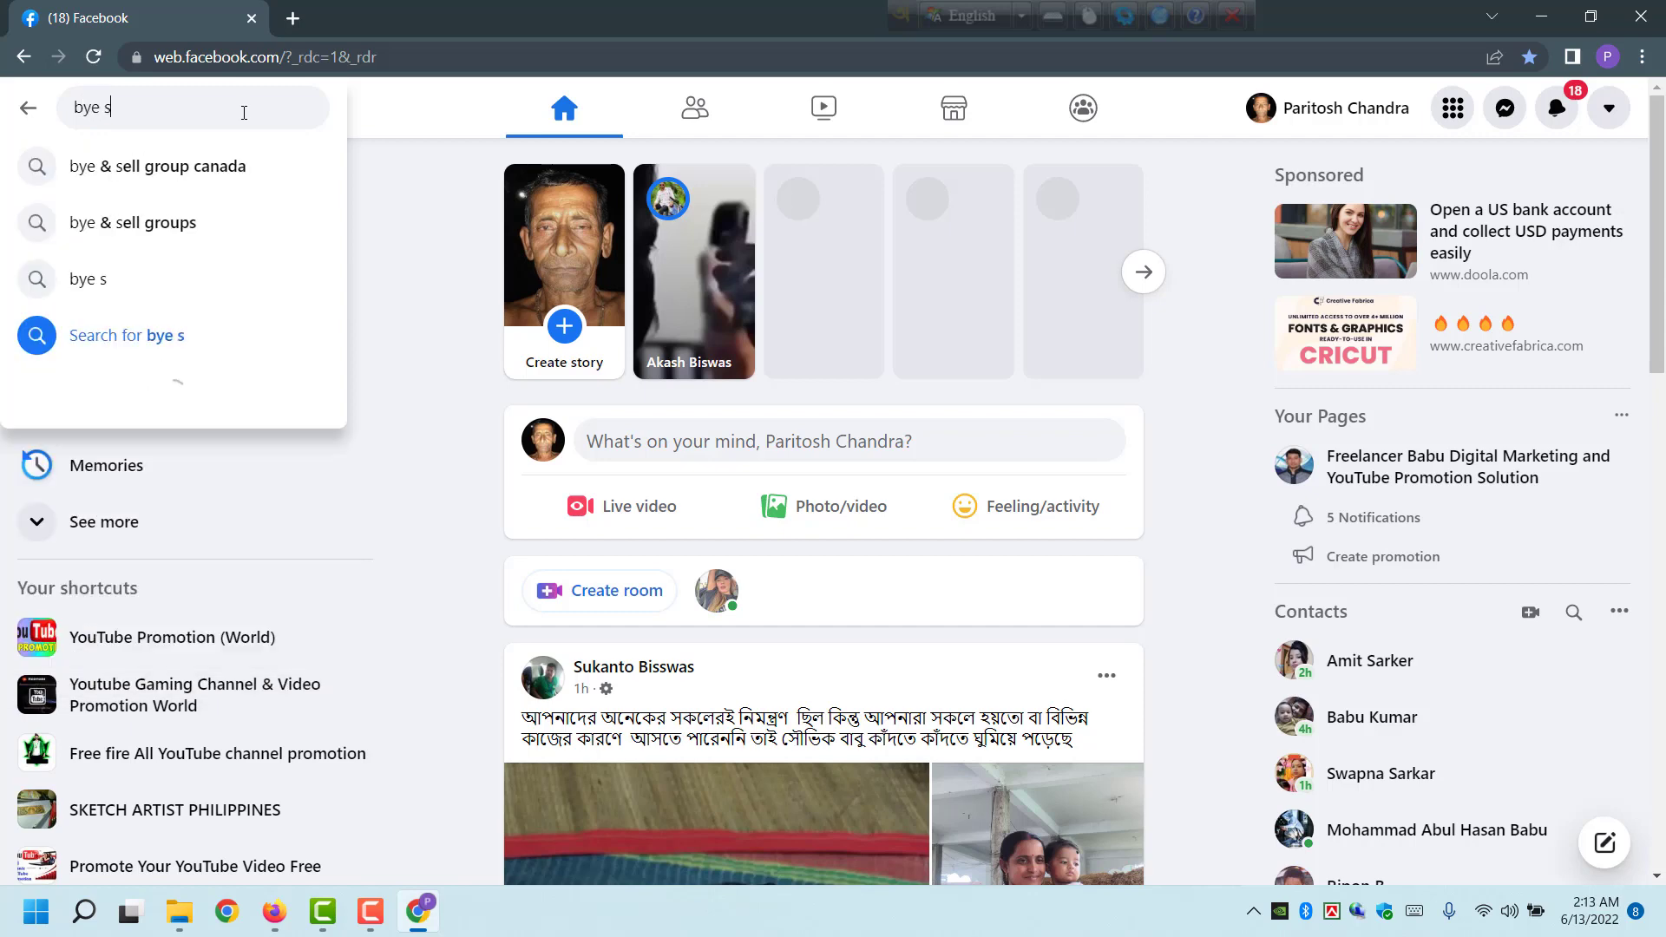
pyautogui.press('BackSpace')
pyautogui.write('&')
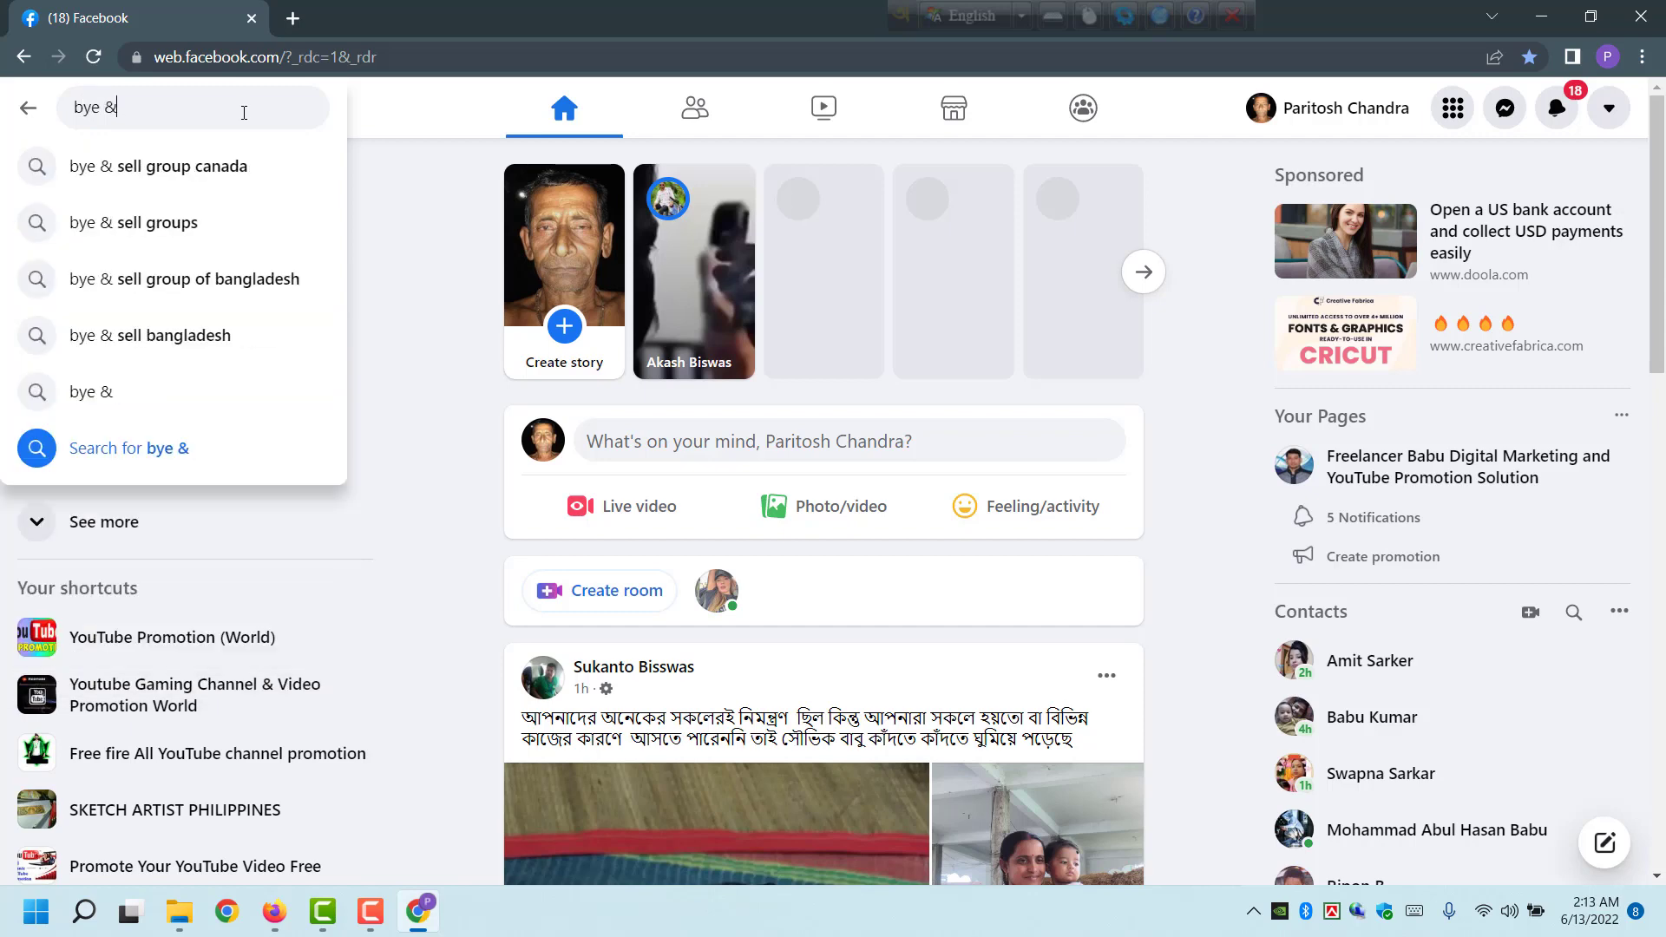
pyautogui.write(' sell')
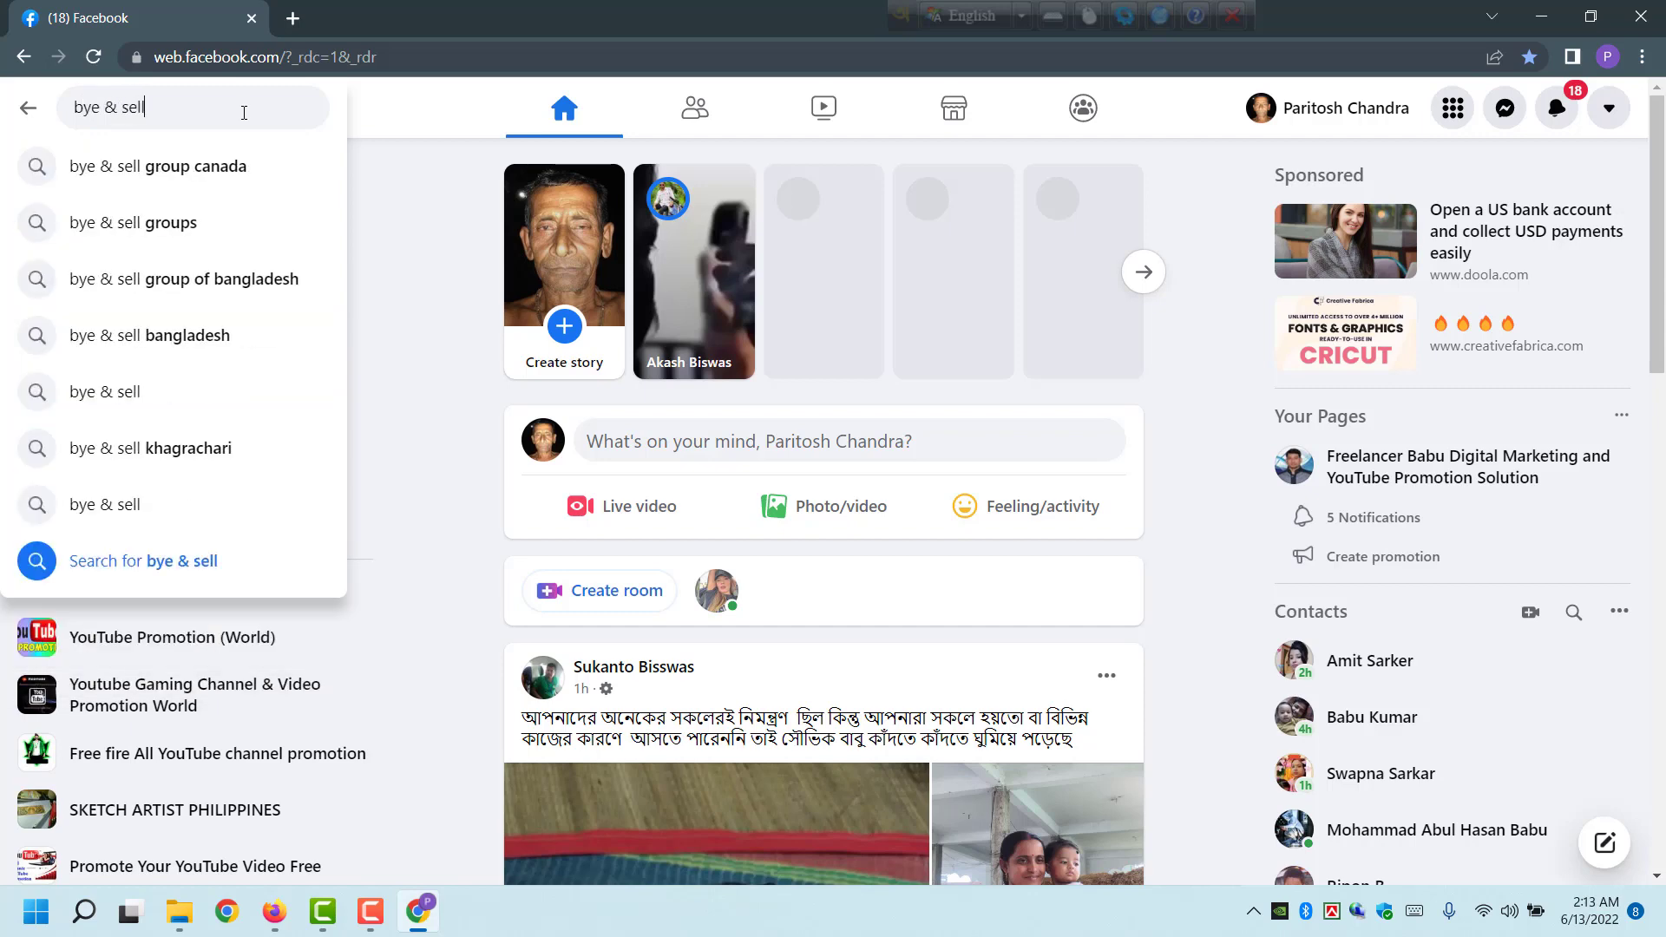
pyautogui.write(' g')
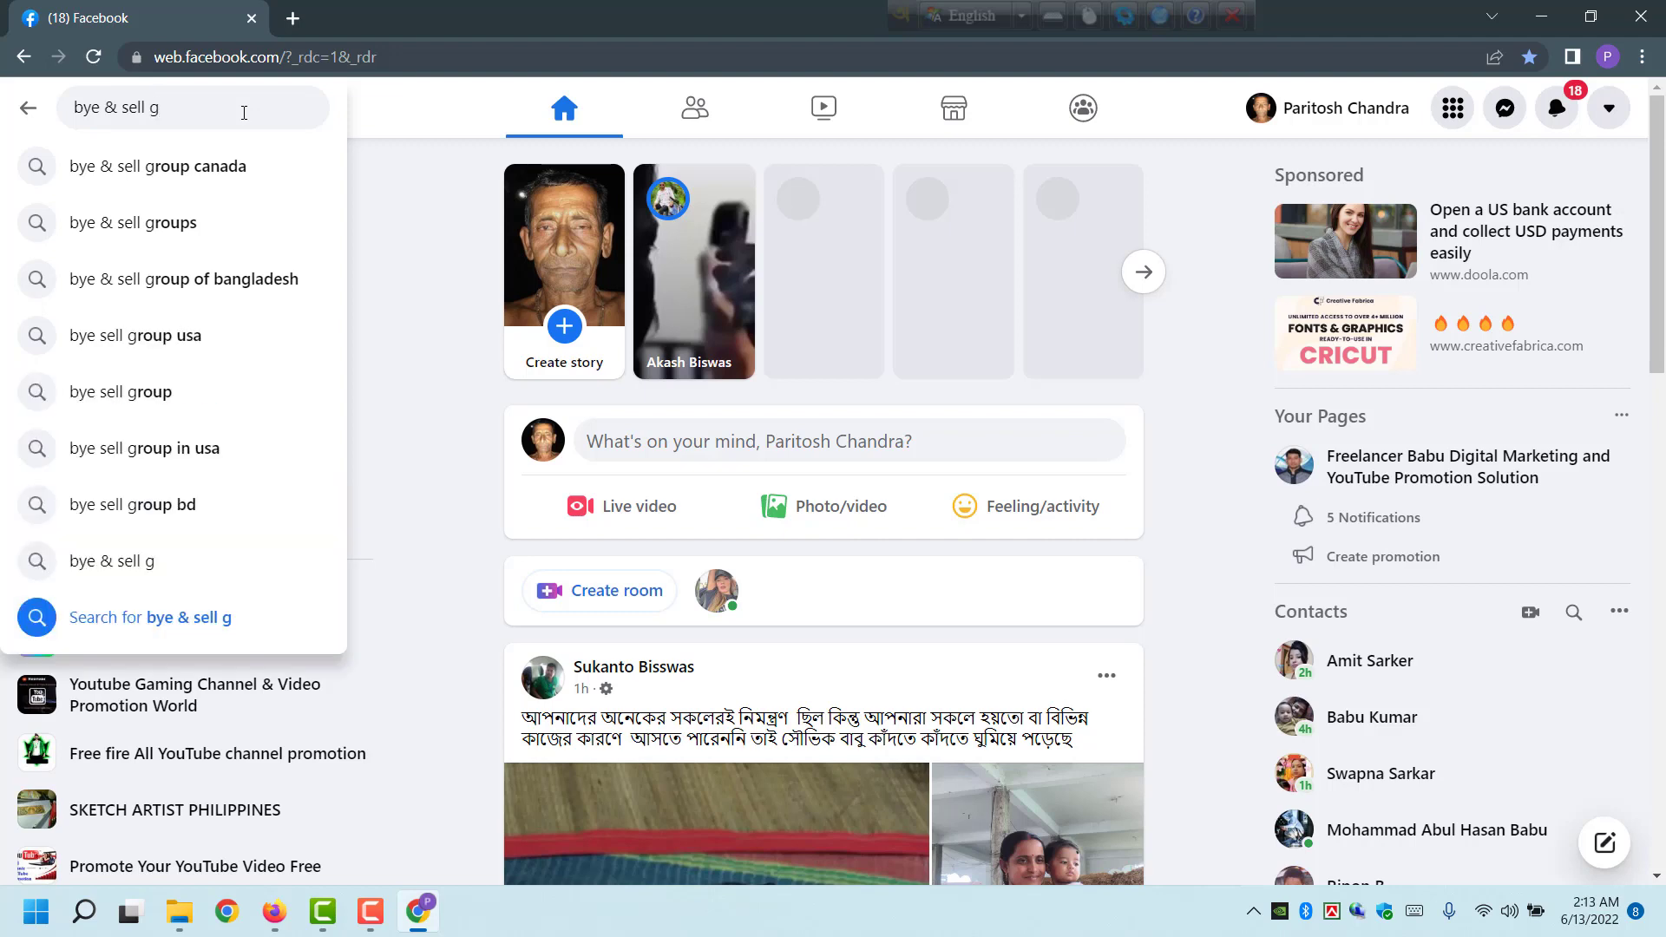
pyautogui.click(223, 167)
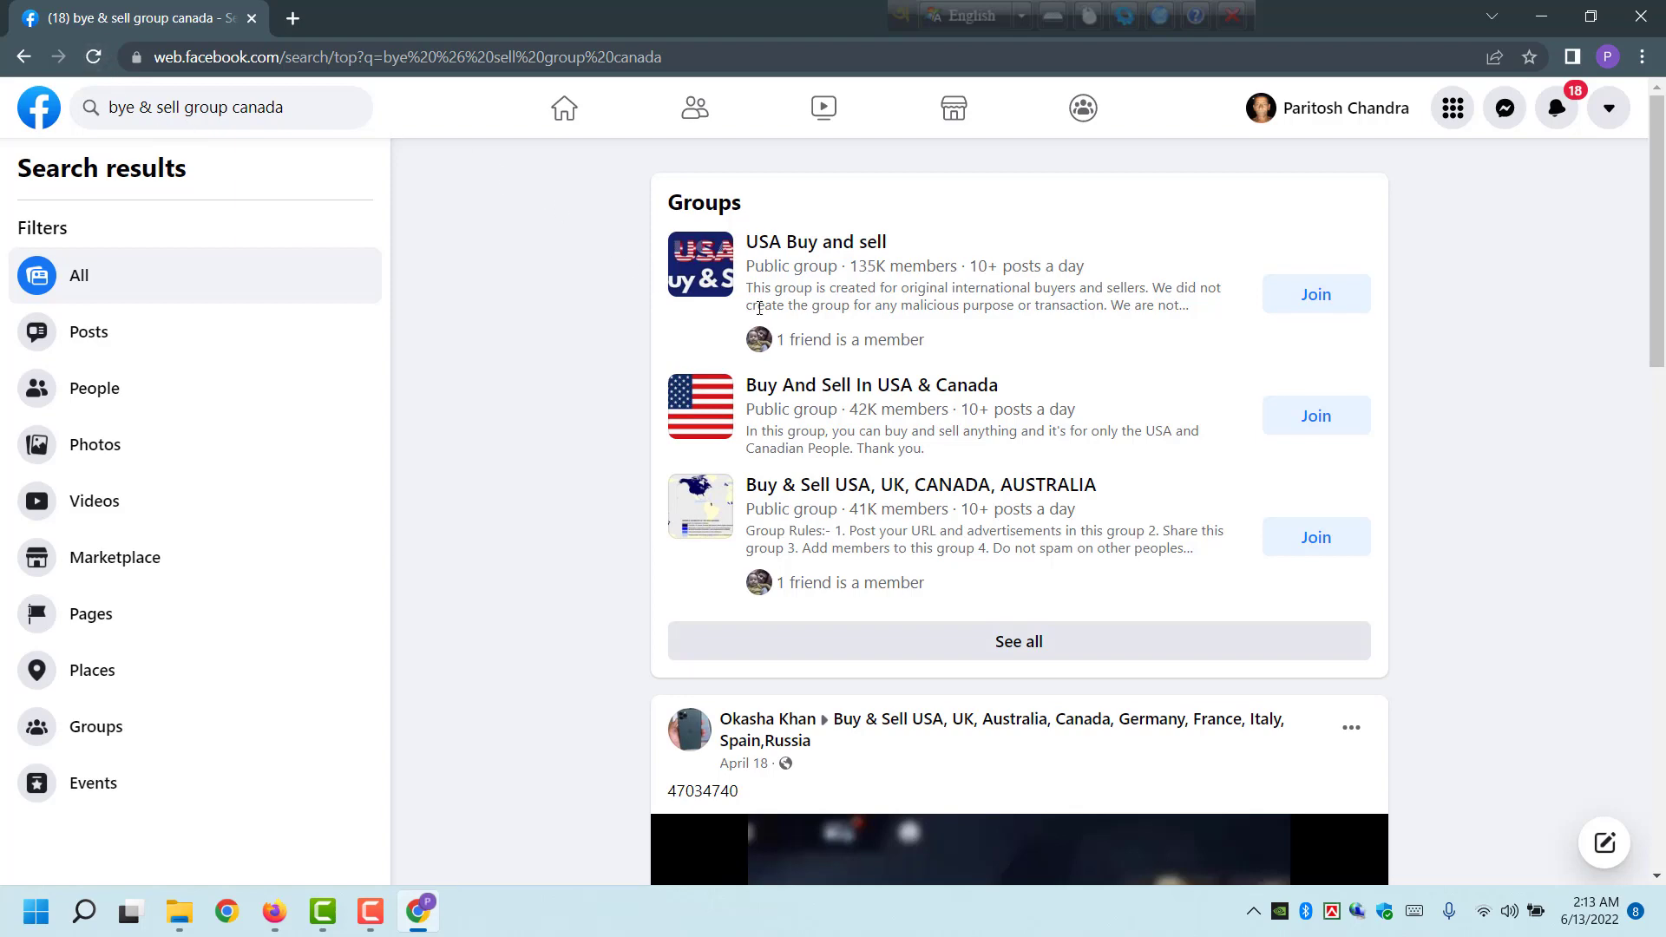
pyautogui.scroll(-18, 881, 379)
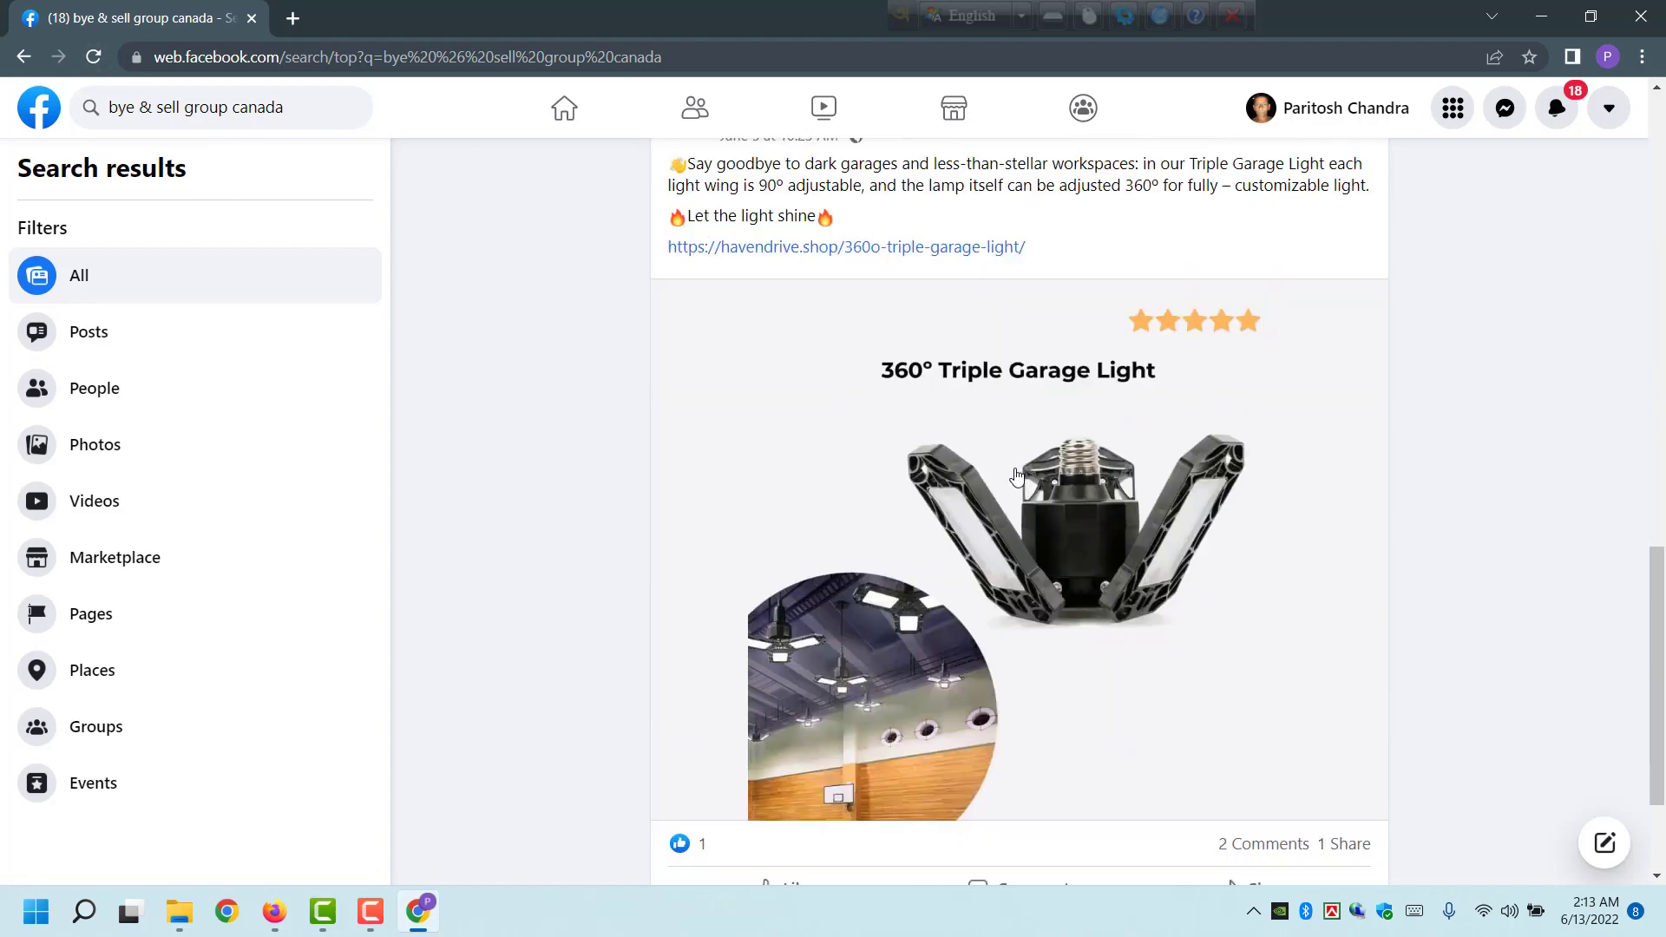
pyautogui.scroll(15, 1019, 482)
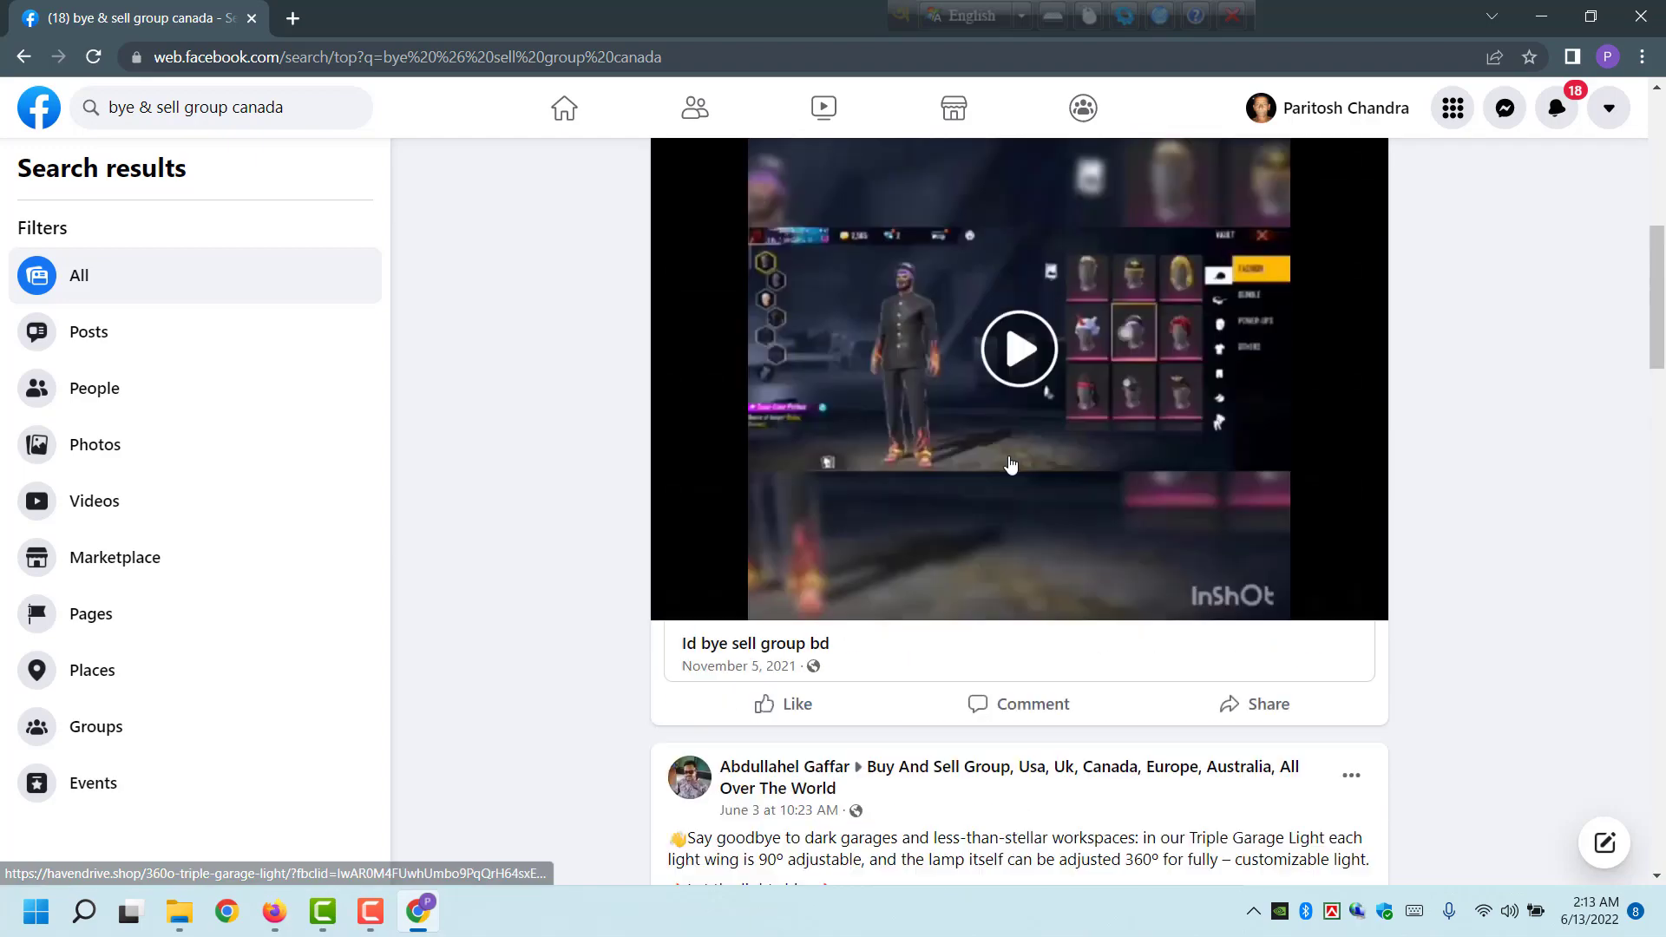
pyautogui.scroll(3, 1007, 449)
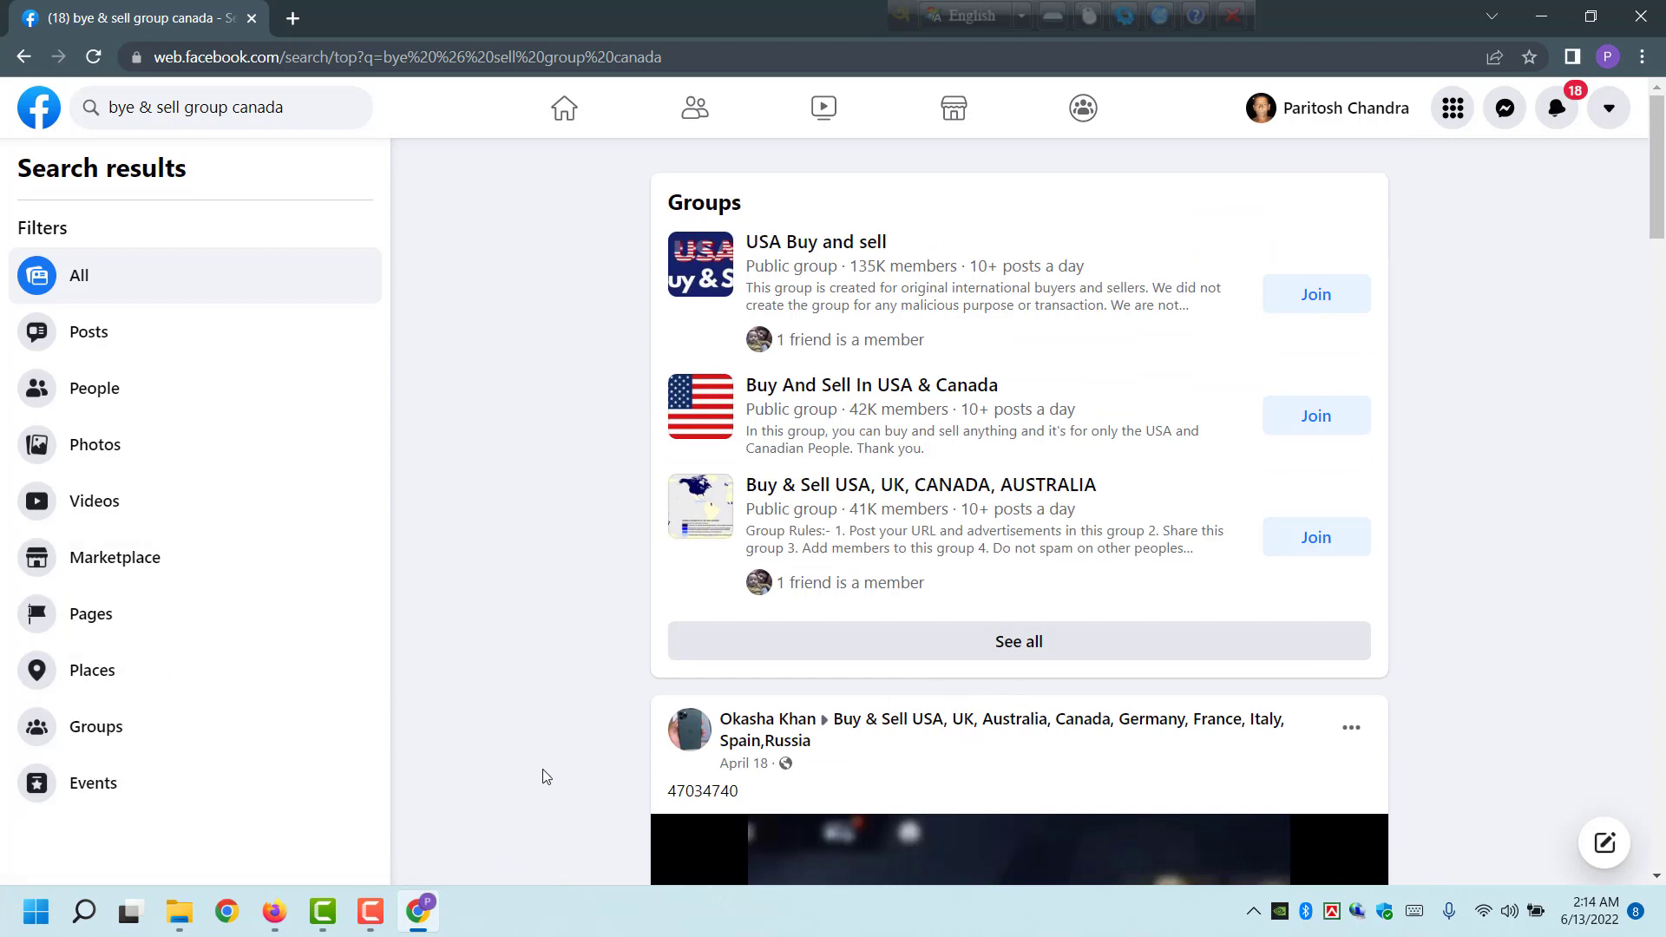
# - Outline the All, Posts, People, Photos, Videos and Groups filters in a screen capture, point an arrow at Groups, and discard the capture
pyautogui.click(174, 615)
pyautogui.press('Print')
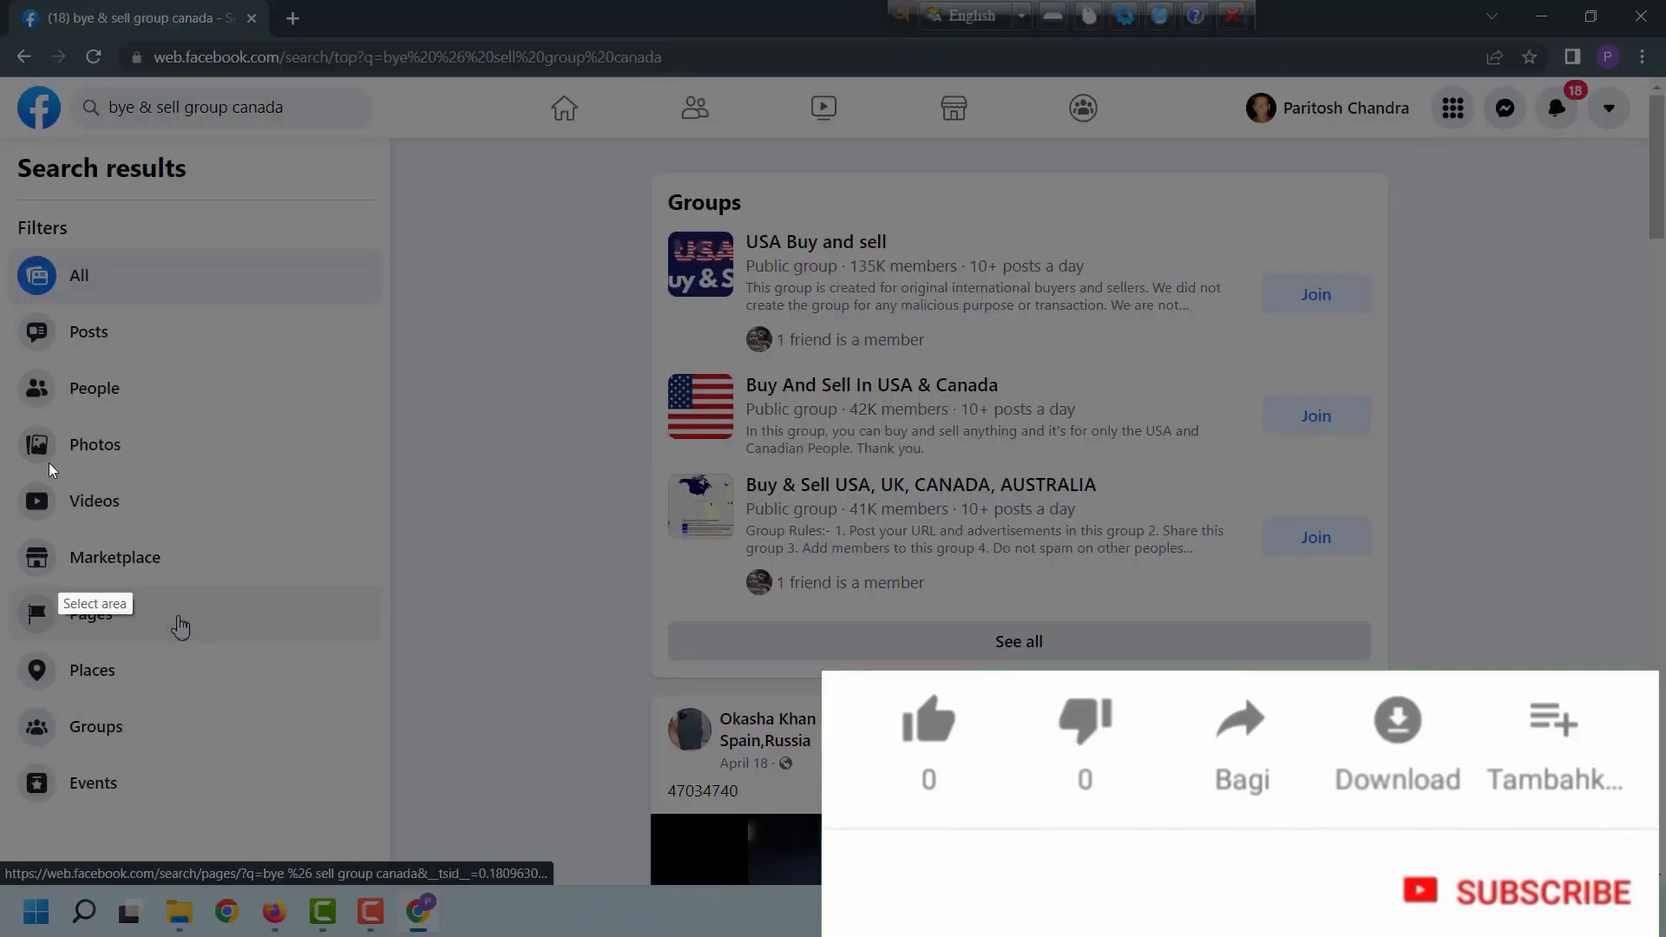
pyautogui.moveTo(13, 244)
pyautogui.mouseDown()
pyautogui.moveTo(80, 634)
pyautogui.moveTo(294, 835)
pyautogui.mouseUp()
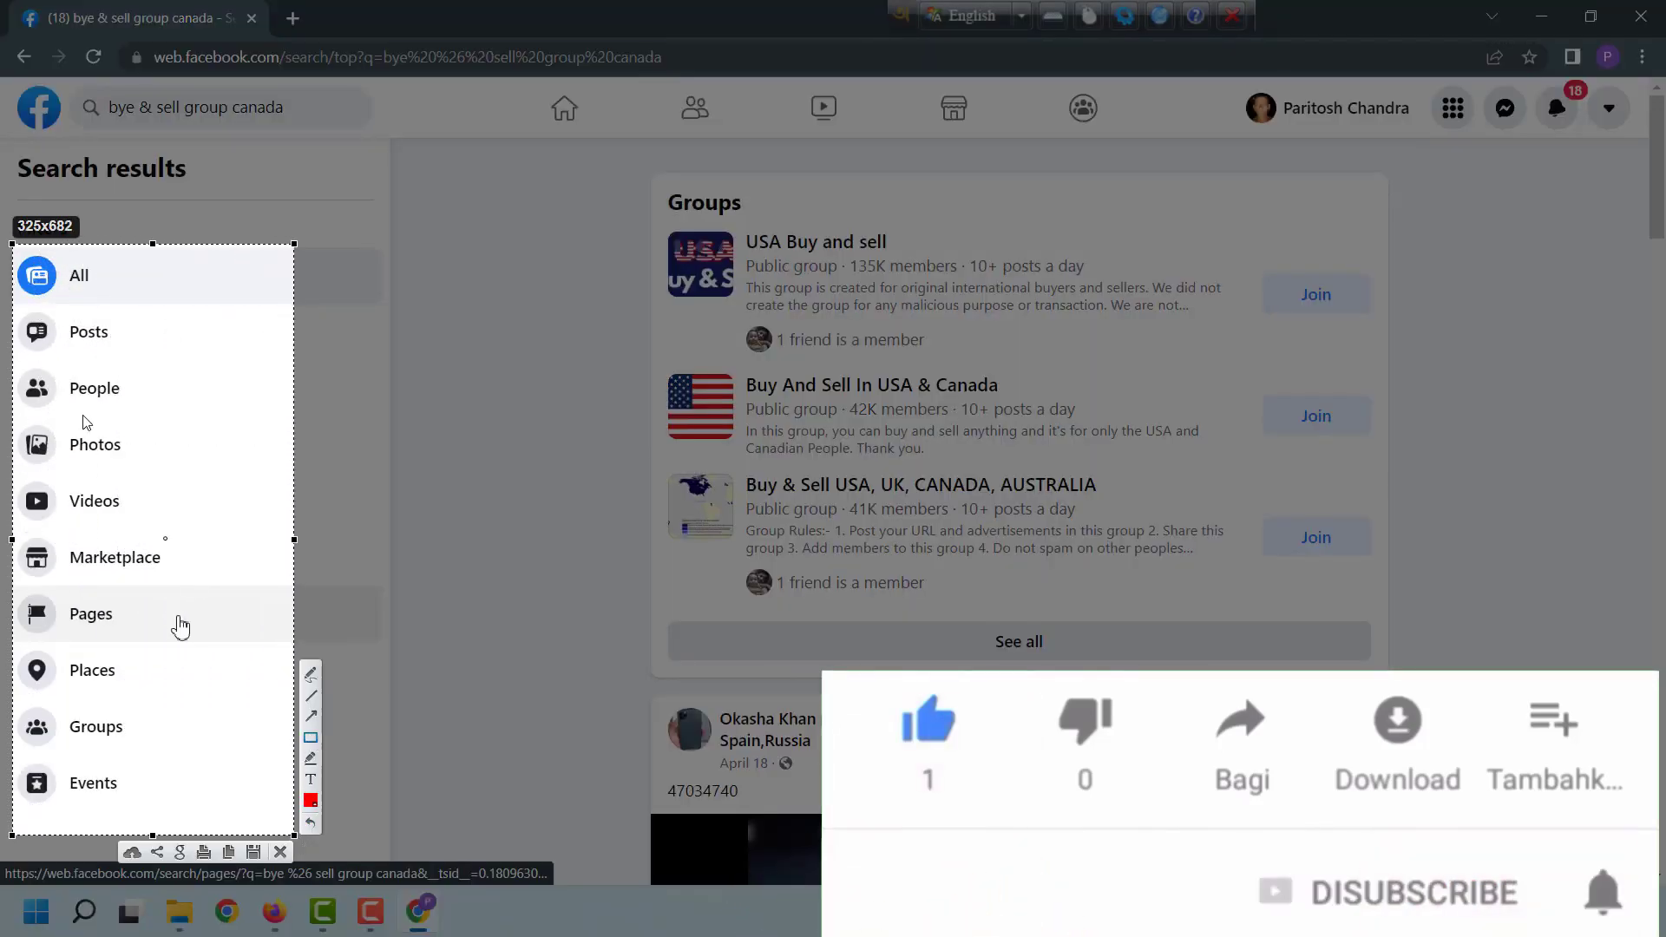
pyautogui.moveTo(37, 260)
pyautogui.mouseDown()
pyautogui.moveTo(124, 304)
pyautogui.moveTo(159, 346)
pyautogui.mouseUp()
pyautogui.moveTo(19, 379); pyautogui.dragTo(130, 417)
pyautogui.moveTo(52, 431)
pyautogui.mouseDown()
pyautogui.moveTo(72, 451)
pyautogui.moveTo(131, 455)
pyautogui.moveTo(135, 518)
pyautogui.mouseUp()
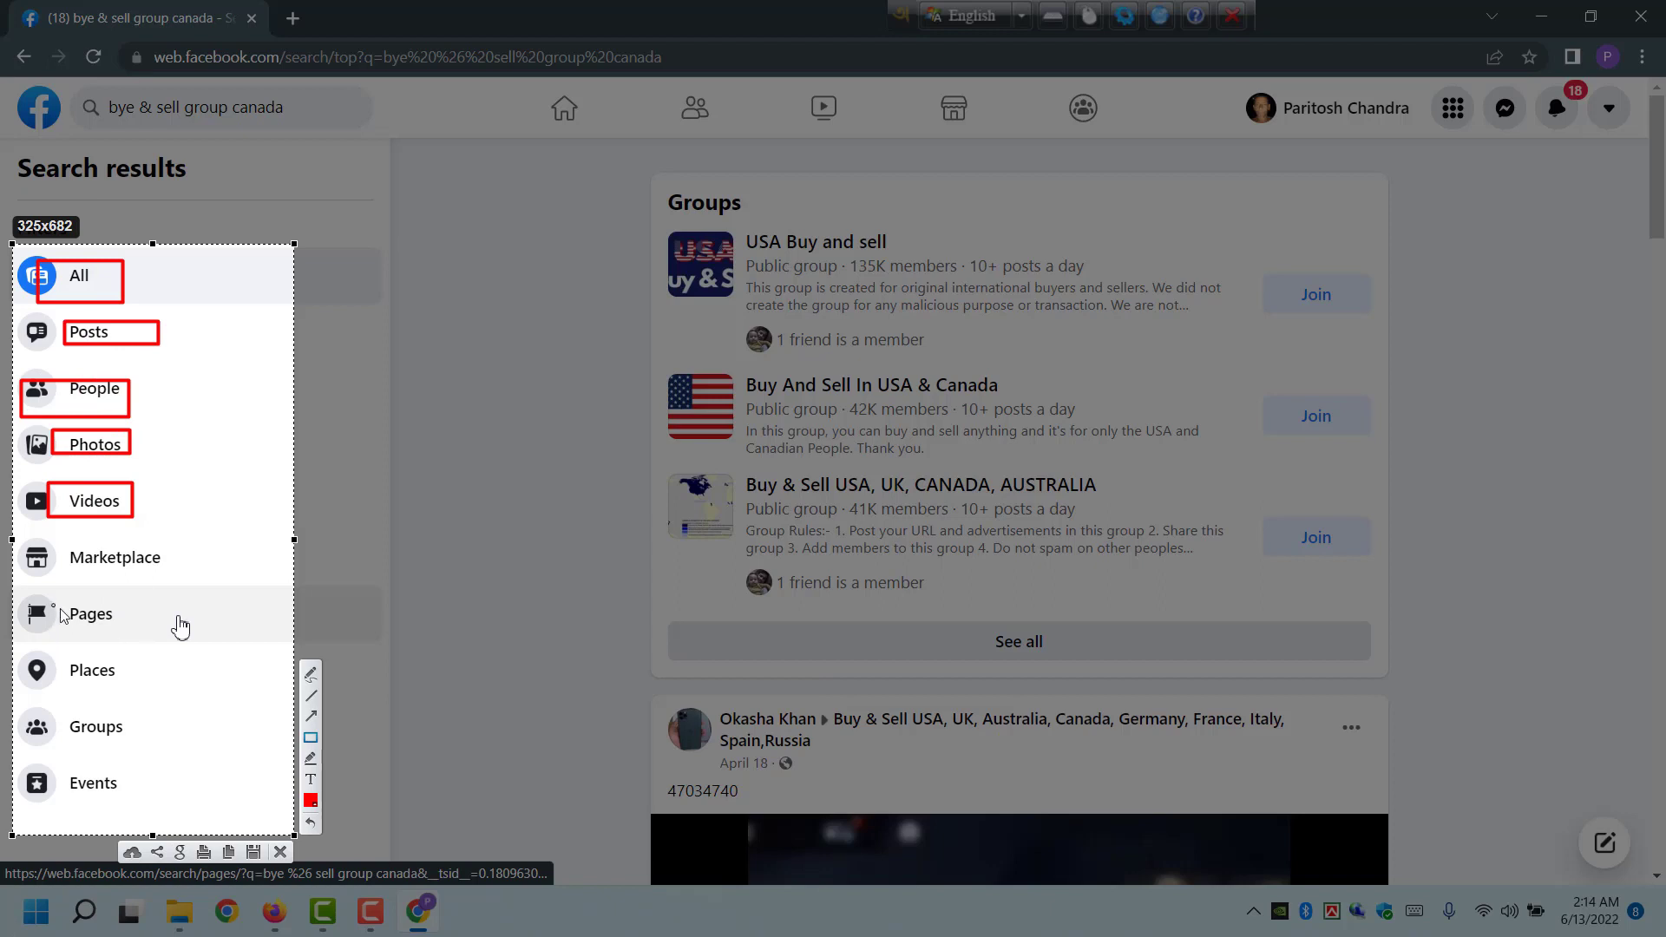
pyautogui.moveTo(21, 701)
pyautogui.mouseDown()
pyautogui.moveTo(107, 755)
pyautogui.moveTo(158, 753)
pyautogui.mouseUp()
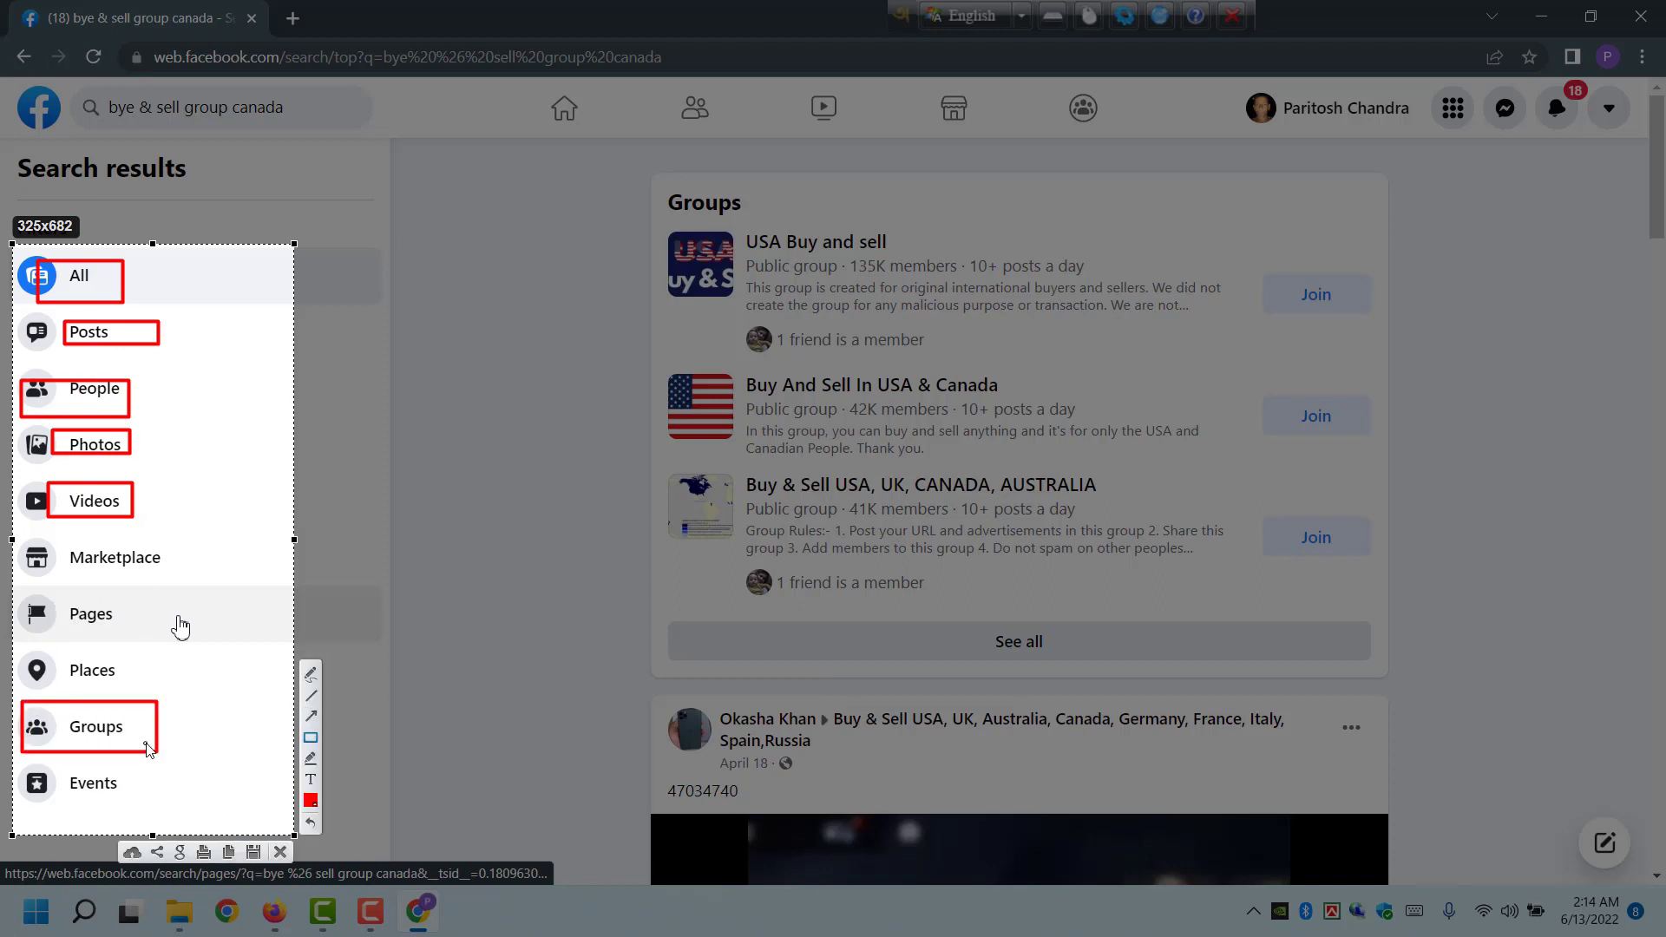
pyautogui.click(309, 714)
pyautogui.moveTo(306, 593); pyautogui.dragTo(168, 708)
pyautogui.click(280, 852)
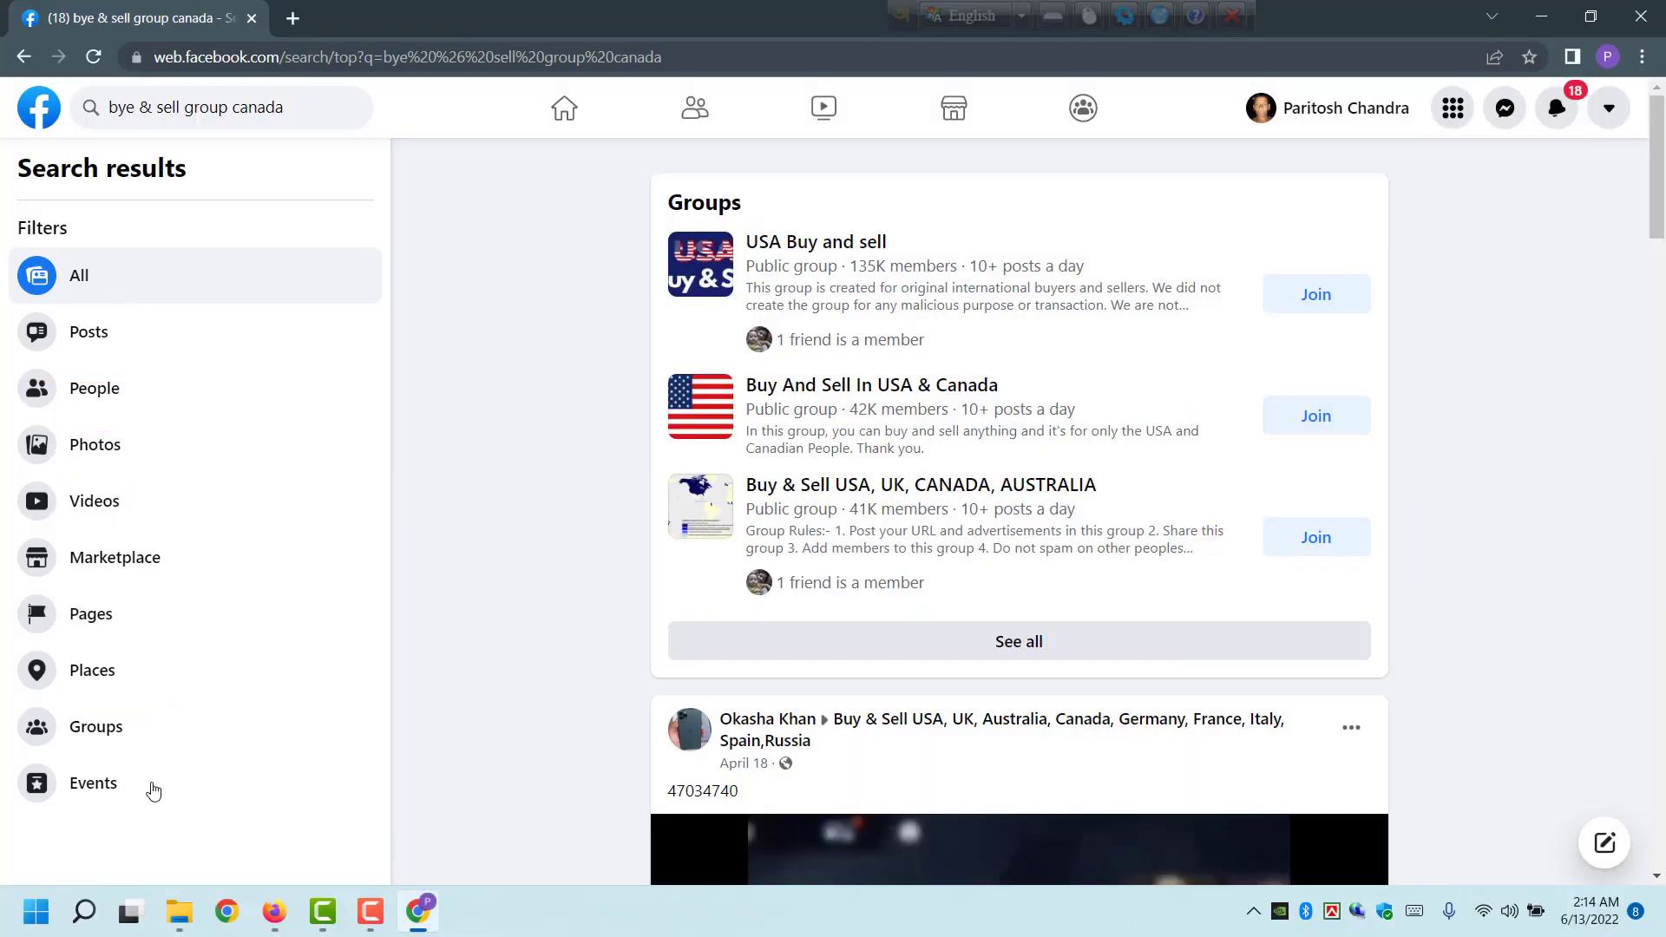
# - Filter the search results to groups and preview the USA buy and sell group's details
pyautogui.click(95, 734)
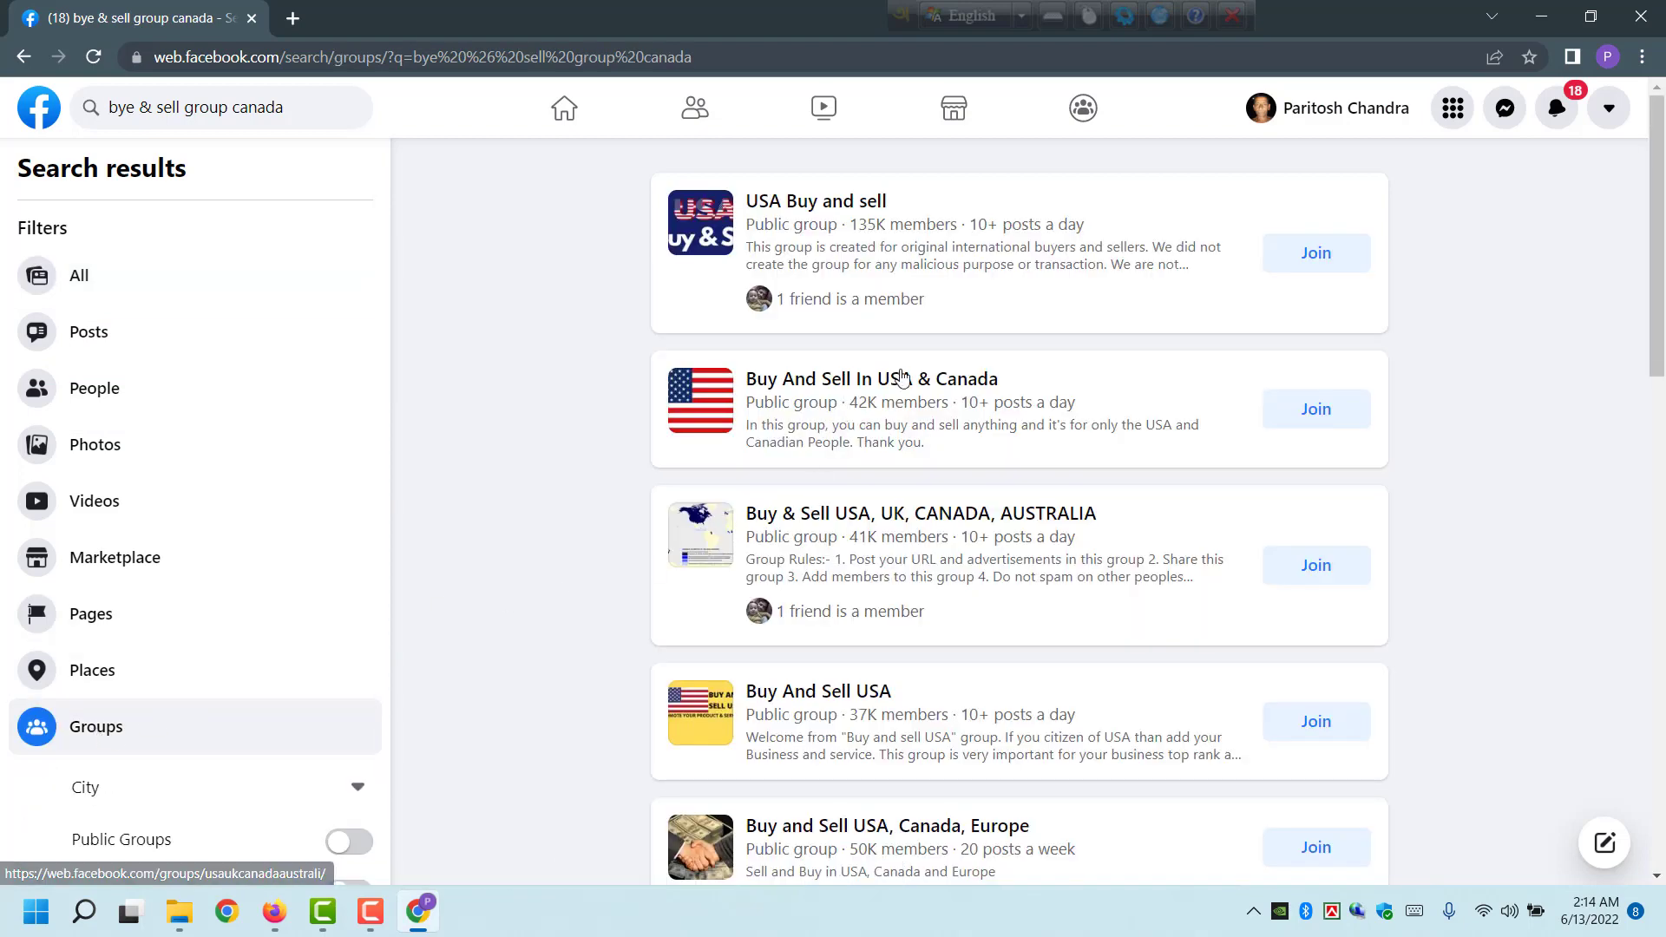
pyautogui.scroll(-3, 972, 460)
pyautogui.scroll(-7, 989, 538)
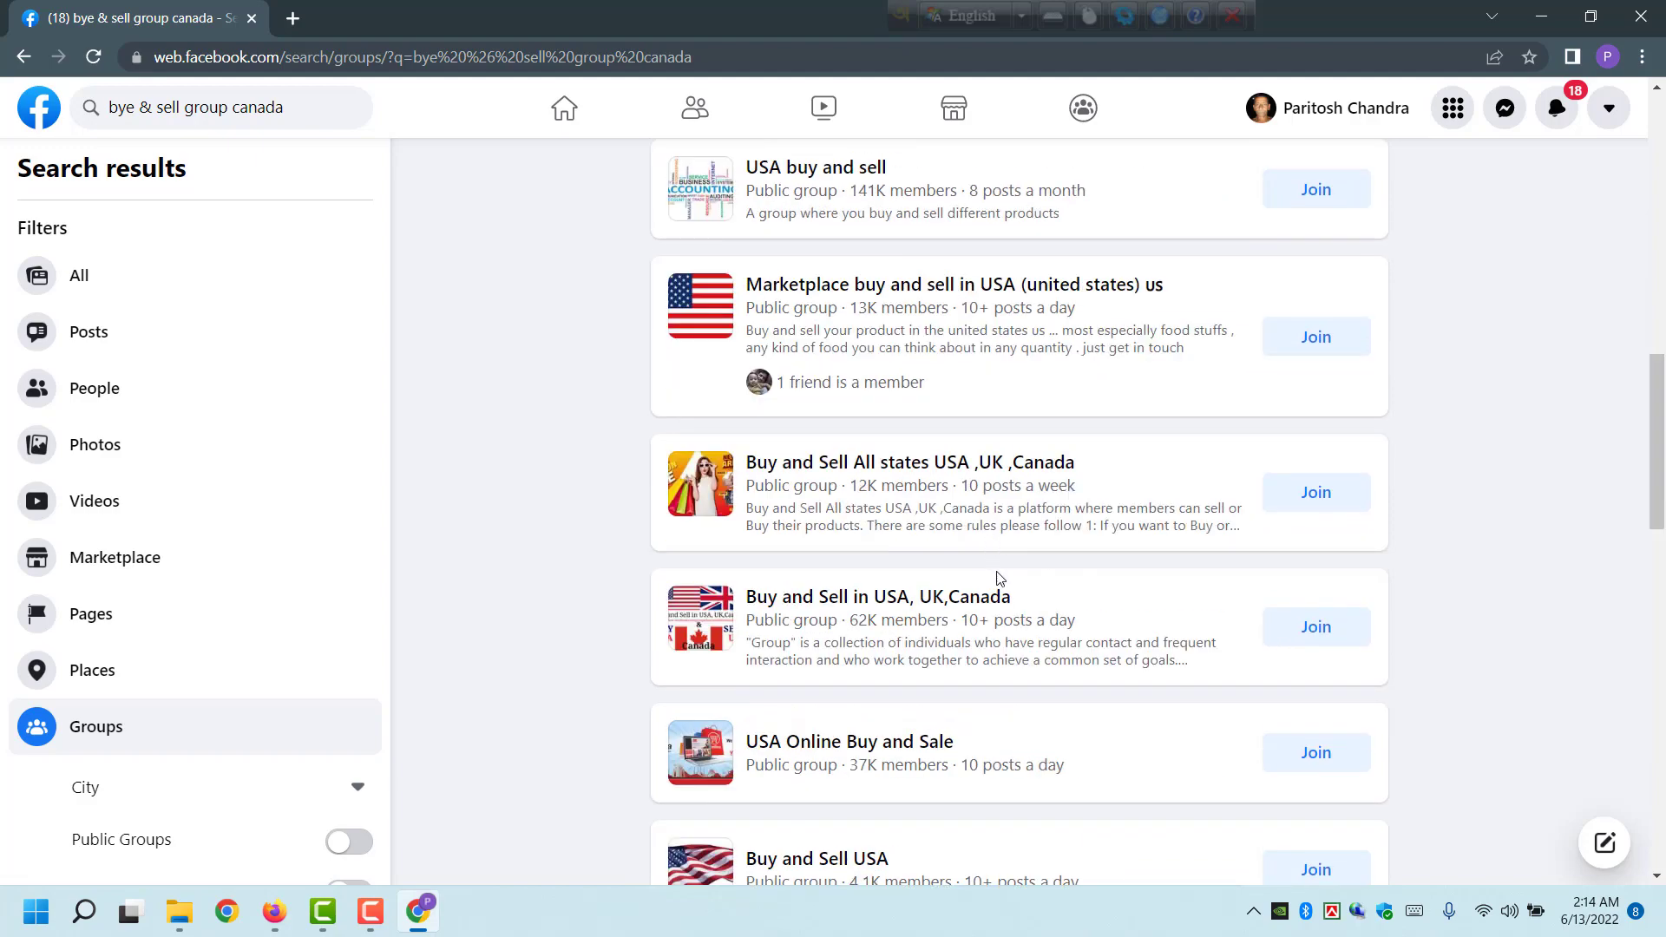
pyautogui.scroll(7, 999, 596)
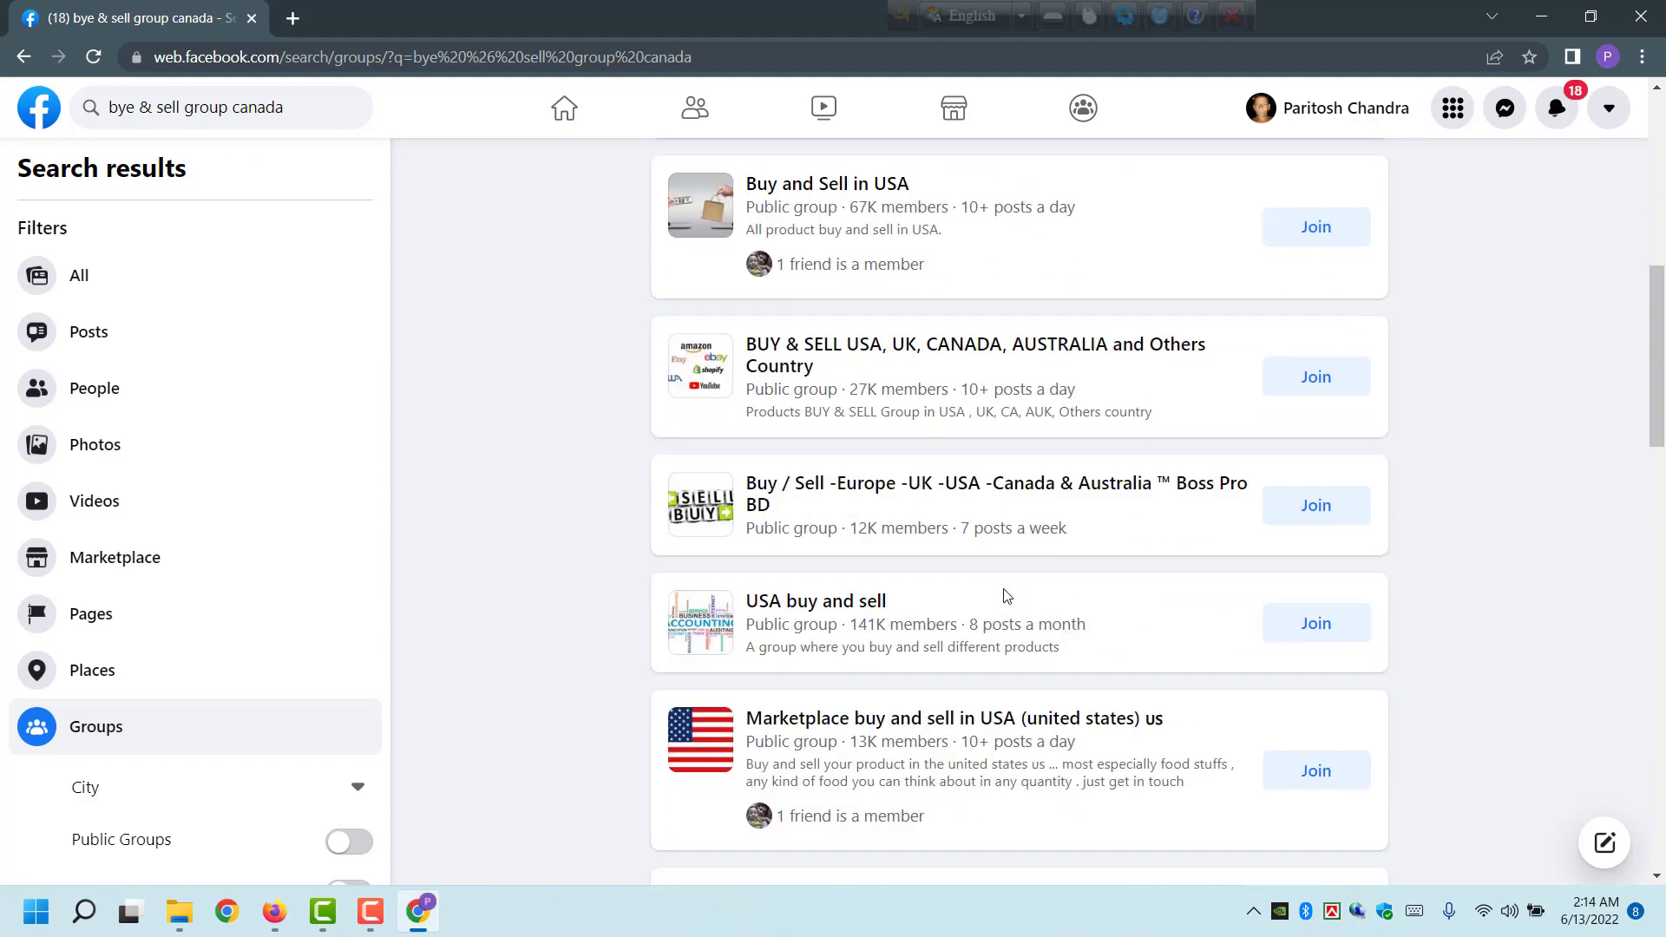
pyautogui.moveTo(816, 601)
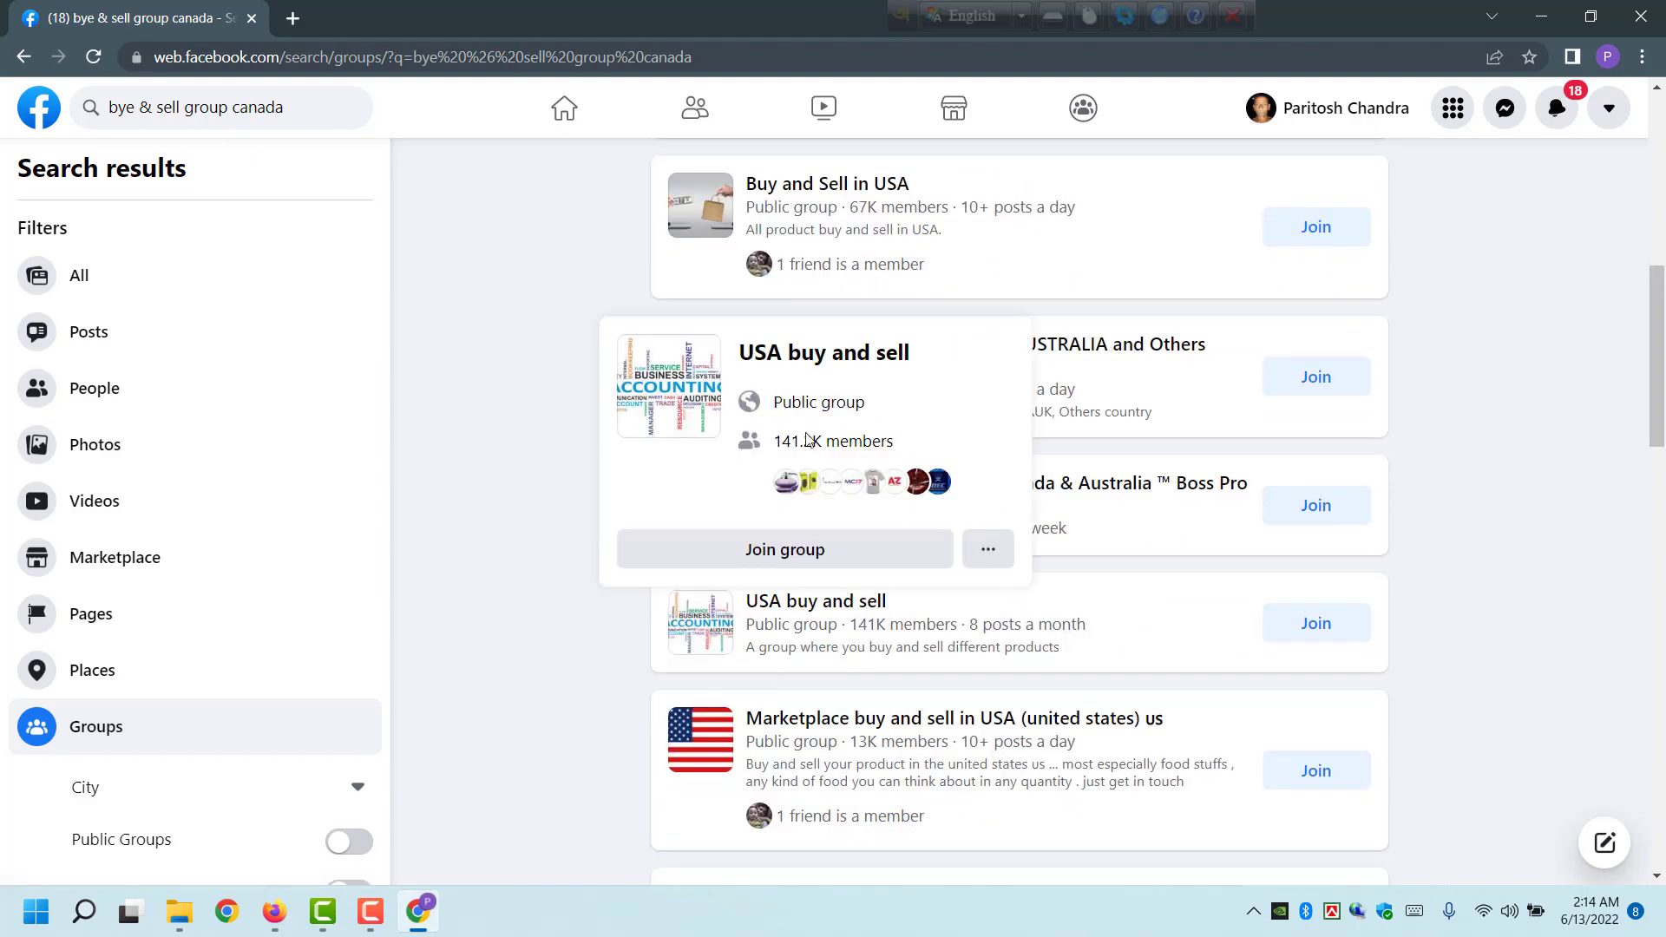
# - Frame the Groups filter with its City, Public Groups and My Groups options in a screen capture, and discard the capture
pyautogui.scroll(-1, 298, 527)
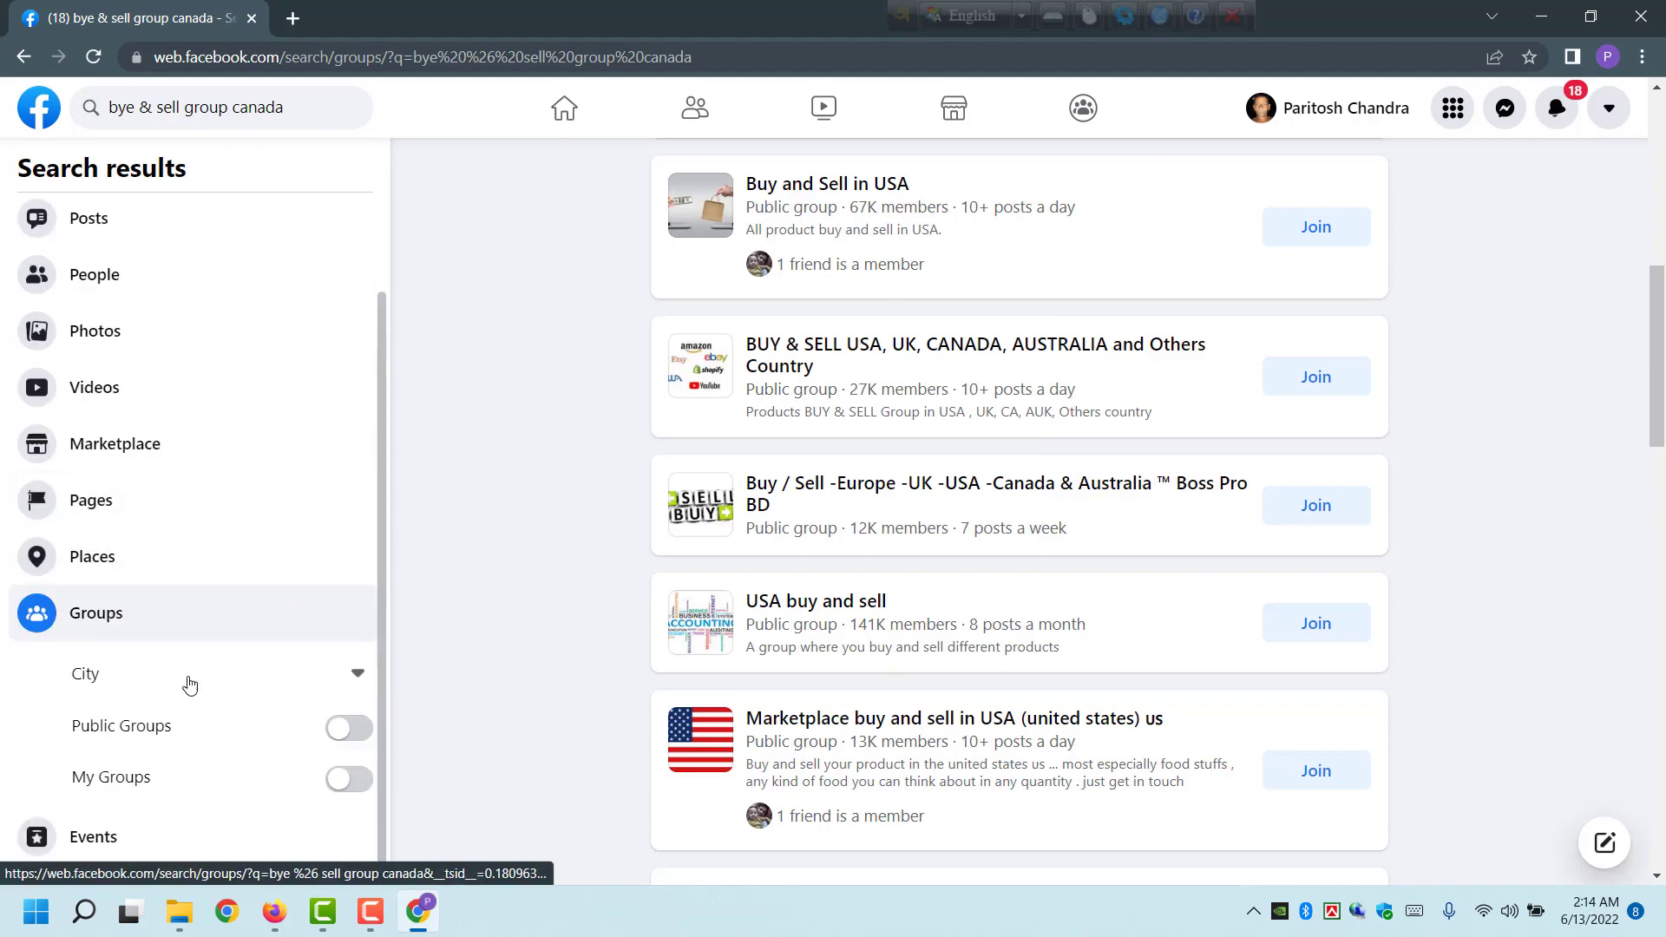
pyautogui.press('Print')
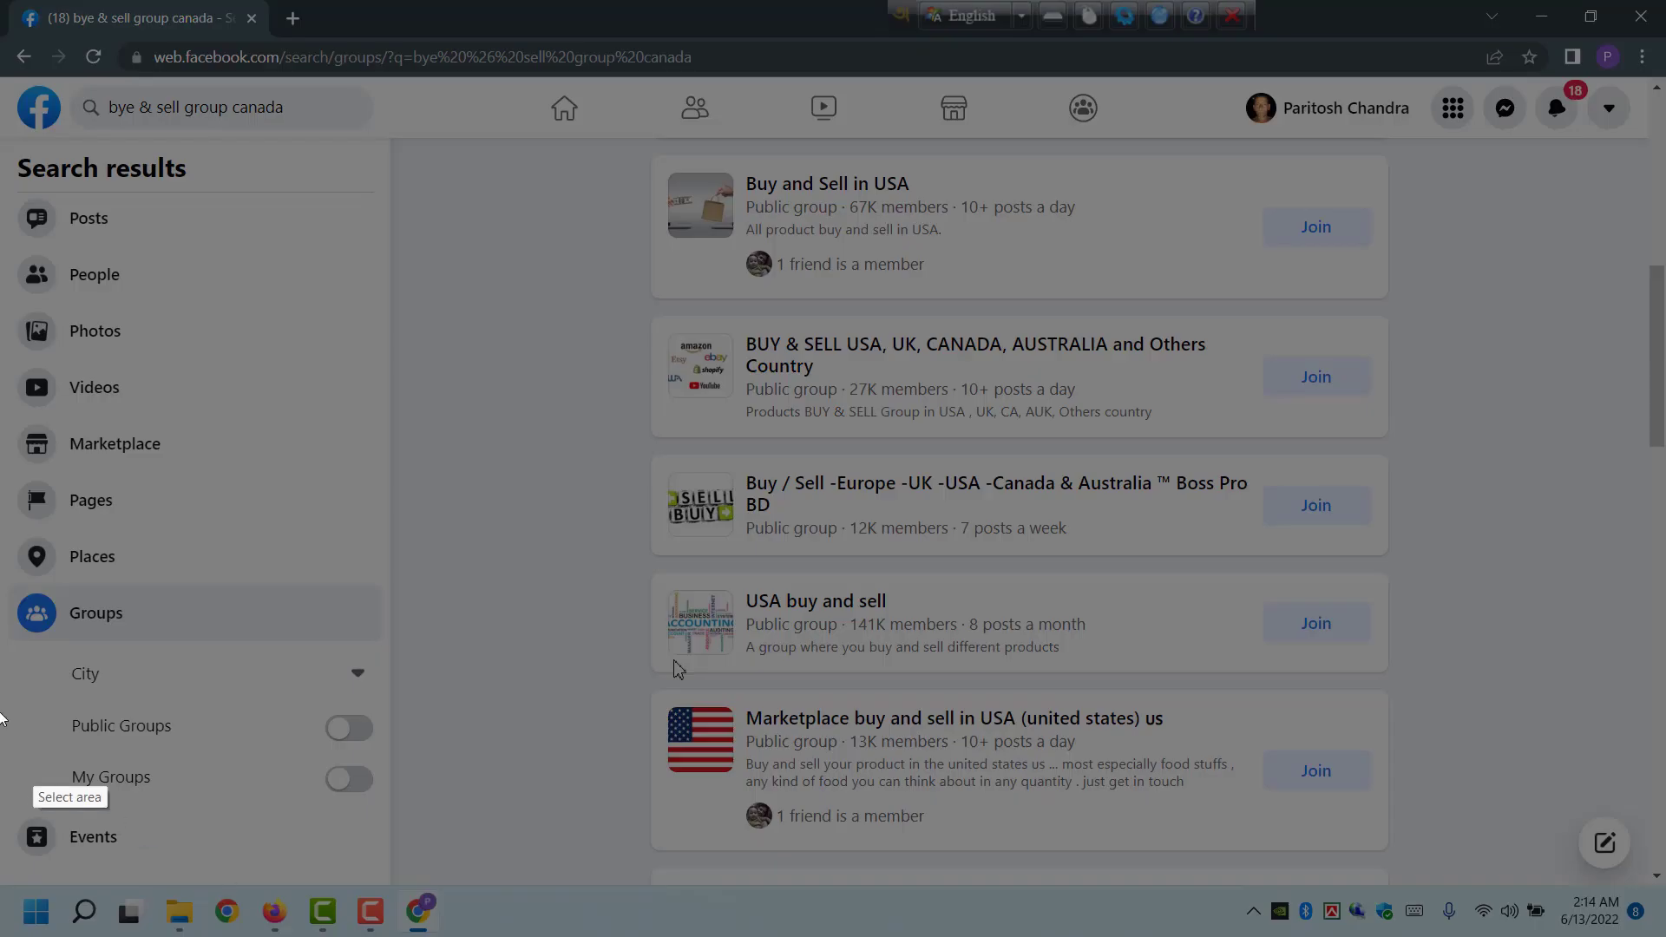
pyautogui.moveTo(10, 576)
pyautogui.mouseDown()
pyautogui.moveTo(377, 818)
pyautogui.moveTo(406, 818)
pyautogui.mouseUp()
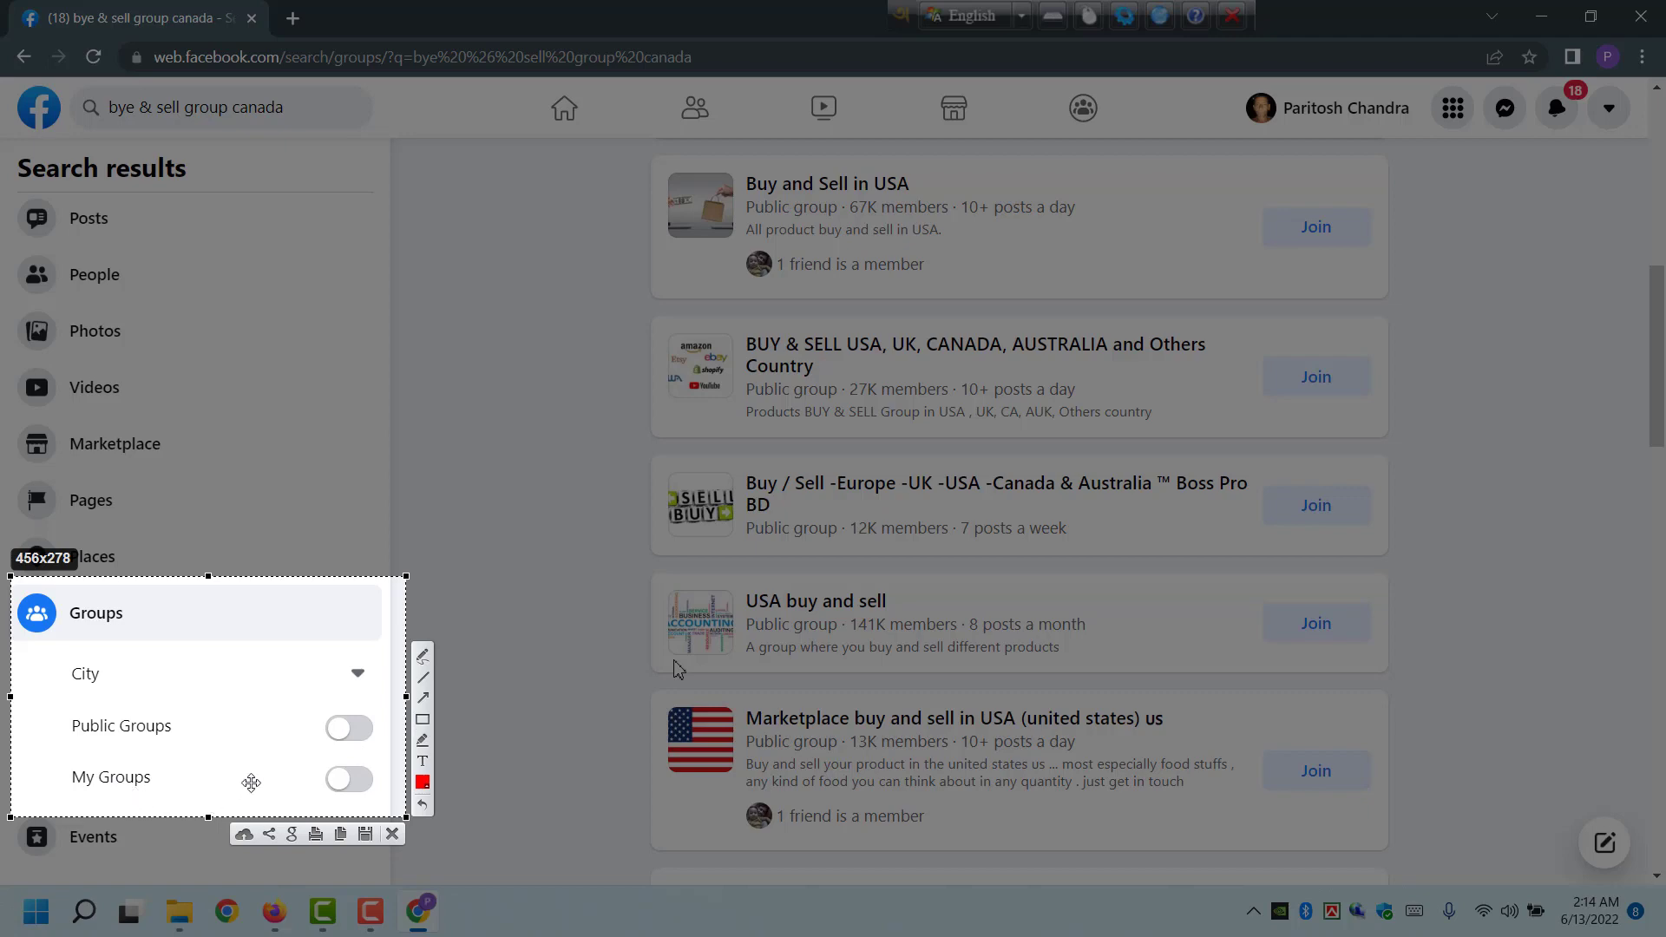
pyautogui.click(393, 835)
# - Underline the public or private label of five listings, USA Online Buy and Sale through BUY AND SELL IN USA, in a screen capture, and discard it
pyautogui.scroll(1, 791, 512)
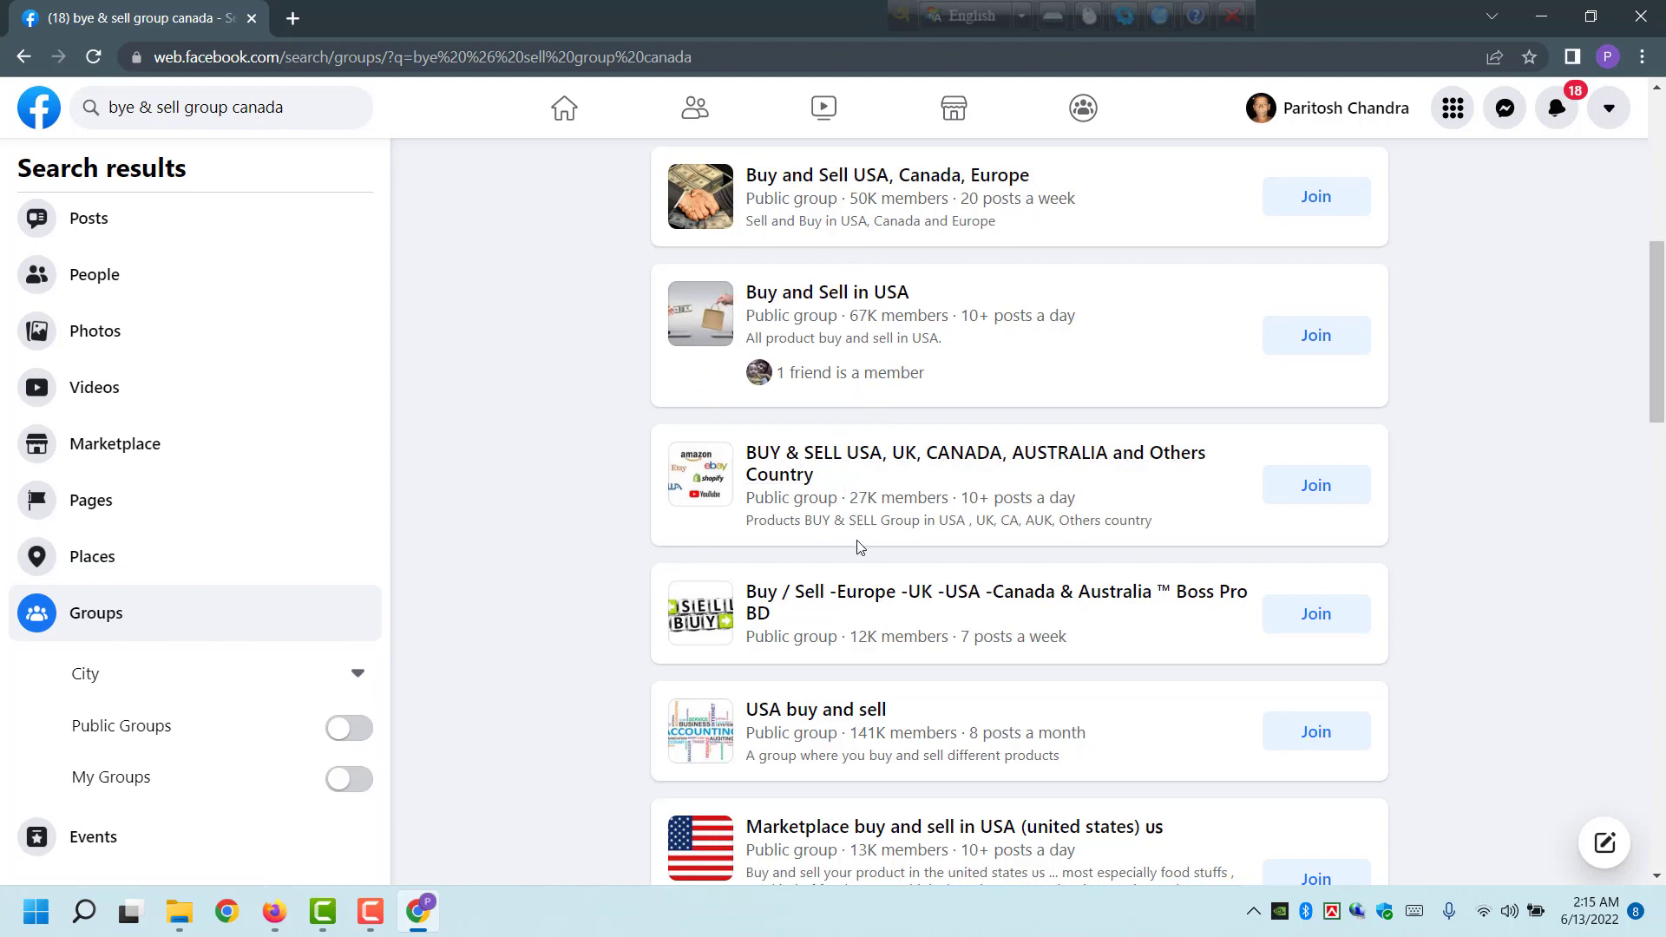
pyautogui.scroll(-1, 860, 547)
pyautogui.scroll(-4, 857, 573)
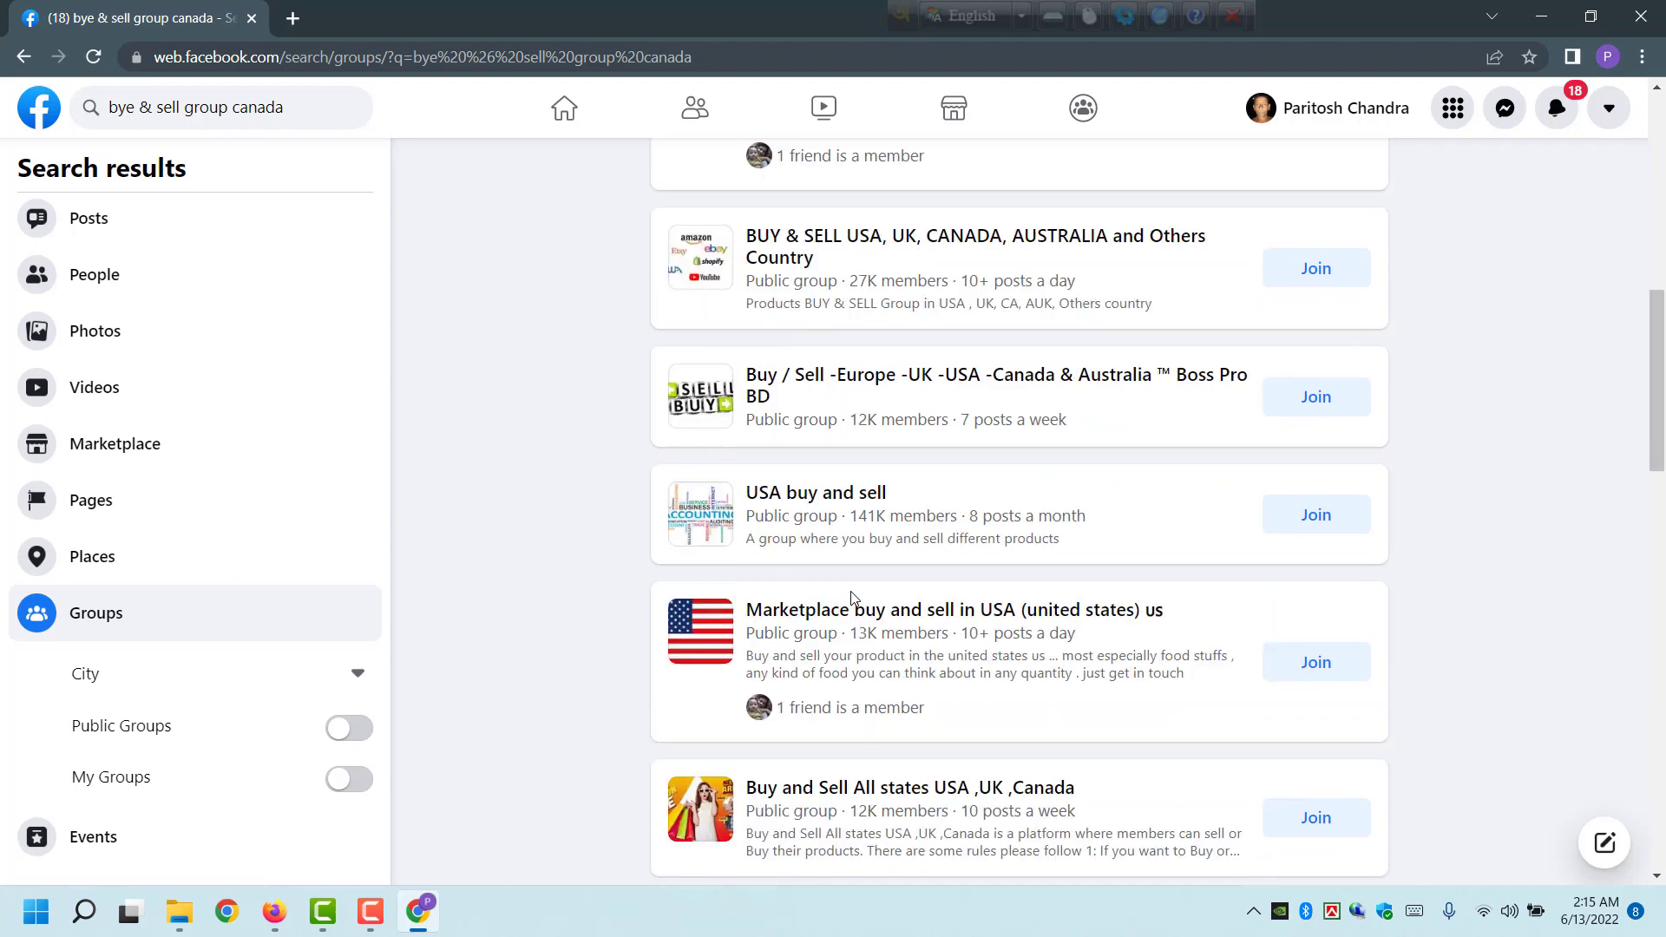
pyautogui.scroll(-5, 850, 642)
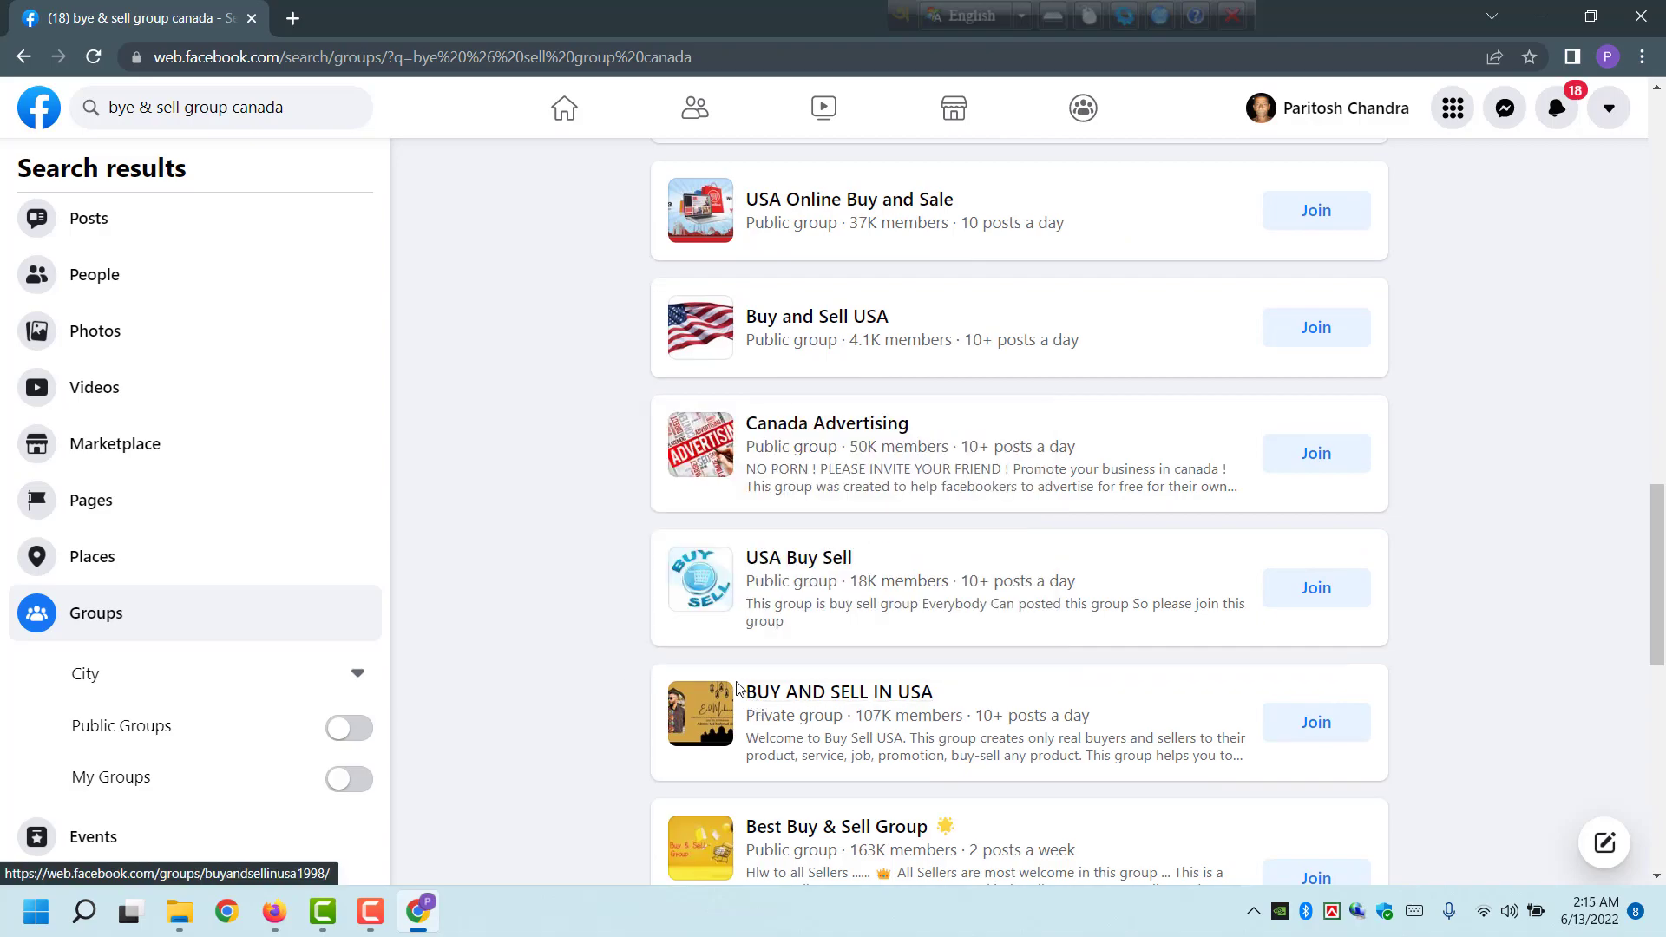
pyautogui.press('Print')
pyautogui.moveTo(624, 176); pyautogui.dragTo(1120, 853)
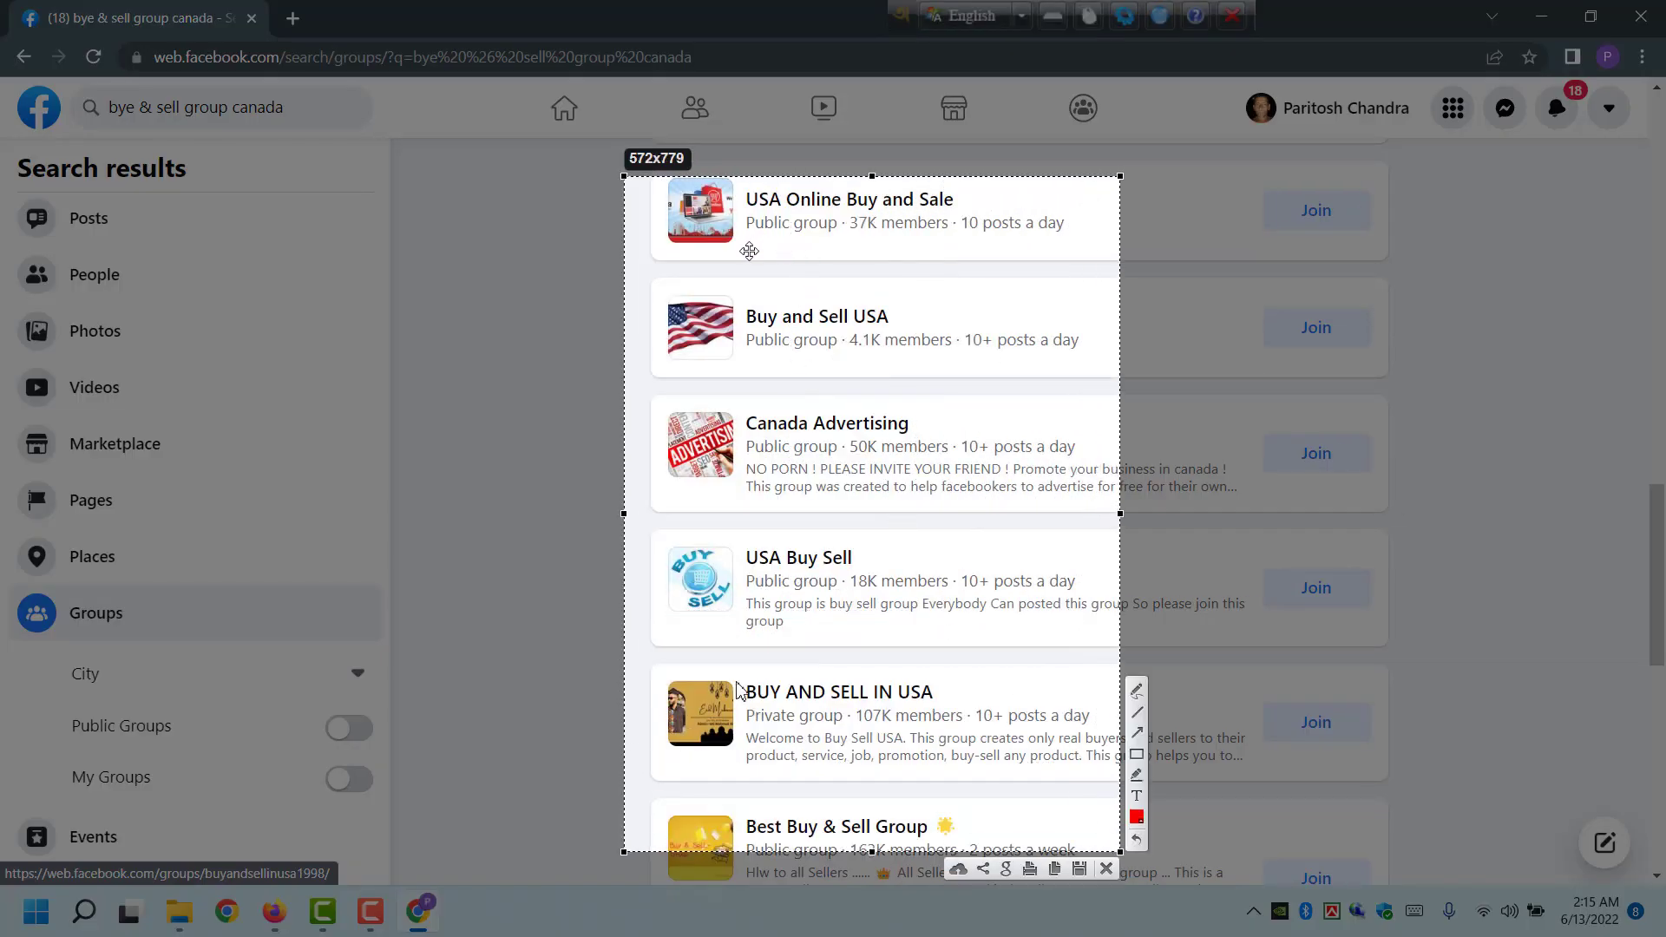
pyautogui.moveTo(734, 232); pyautogui.dragTo(886, 247)
pyautogui.moveTo(737, 353); pyautogui.dragTo(857, 355)
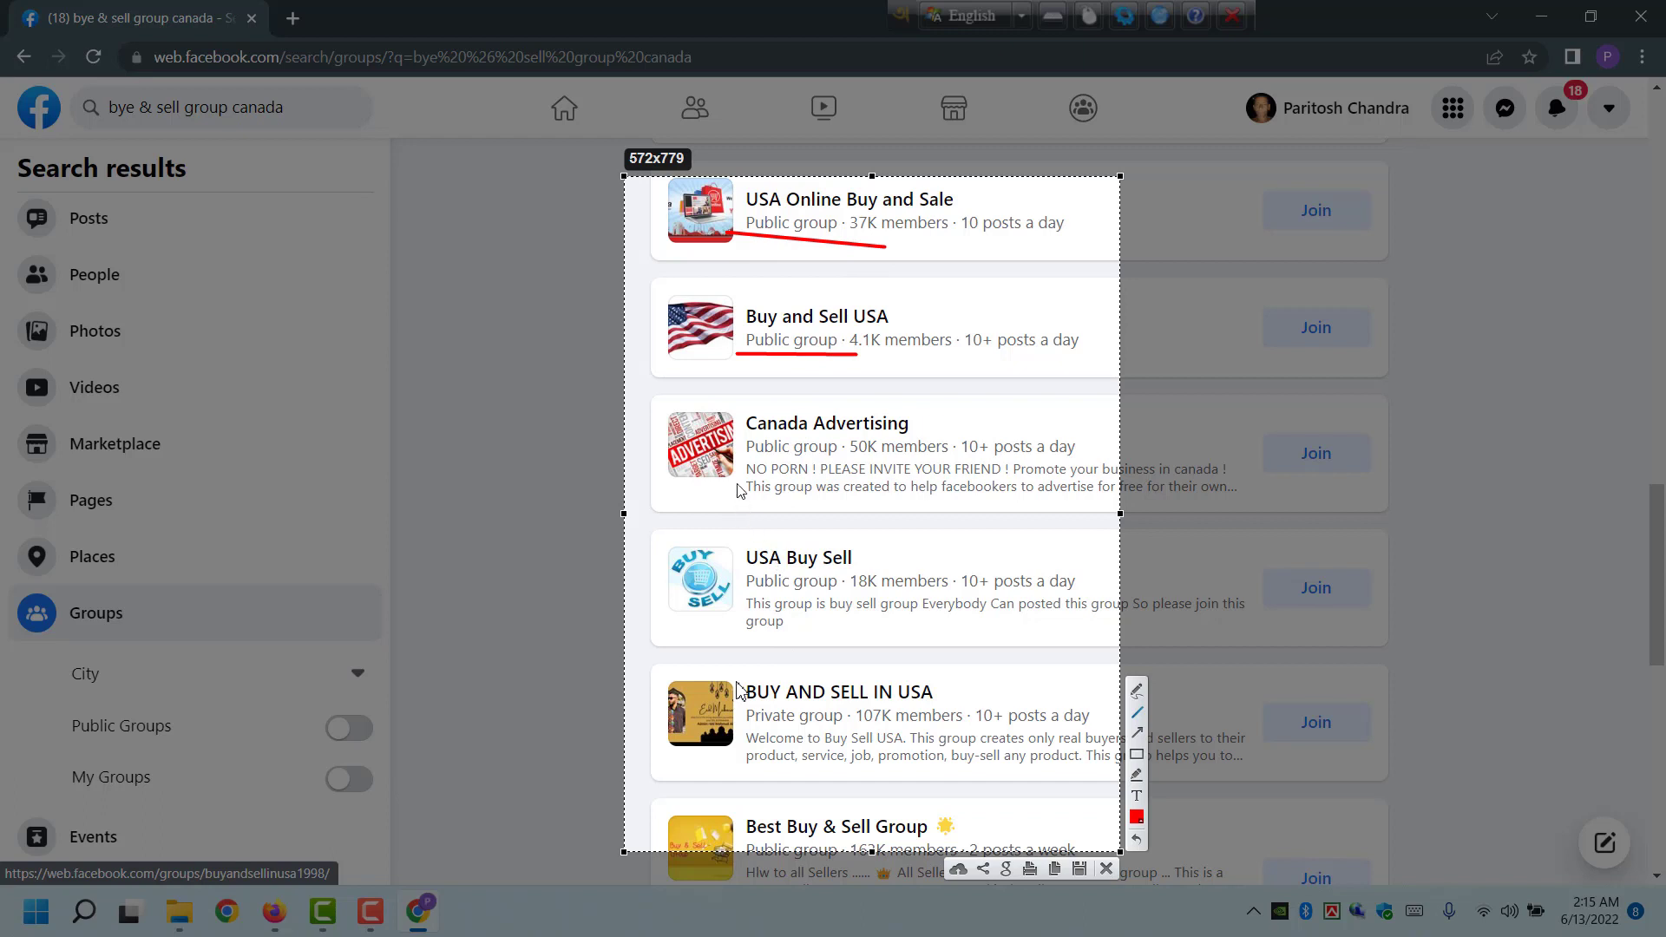
pyautogui.moveTo(736, 455); pyautogui.dragTo(868, 456)
pyautogui.moveTo(733, 597); pyautogui.dragTo(846, 595)
pyautogui.moveTo(732, 729); pyautogui.dragTo(869, 734)
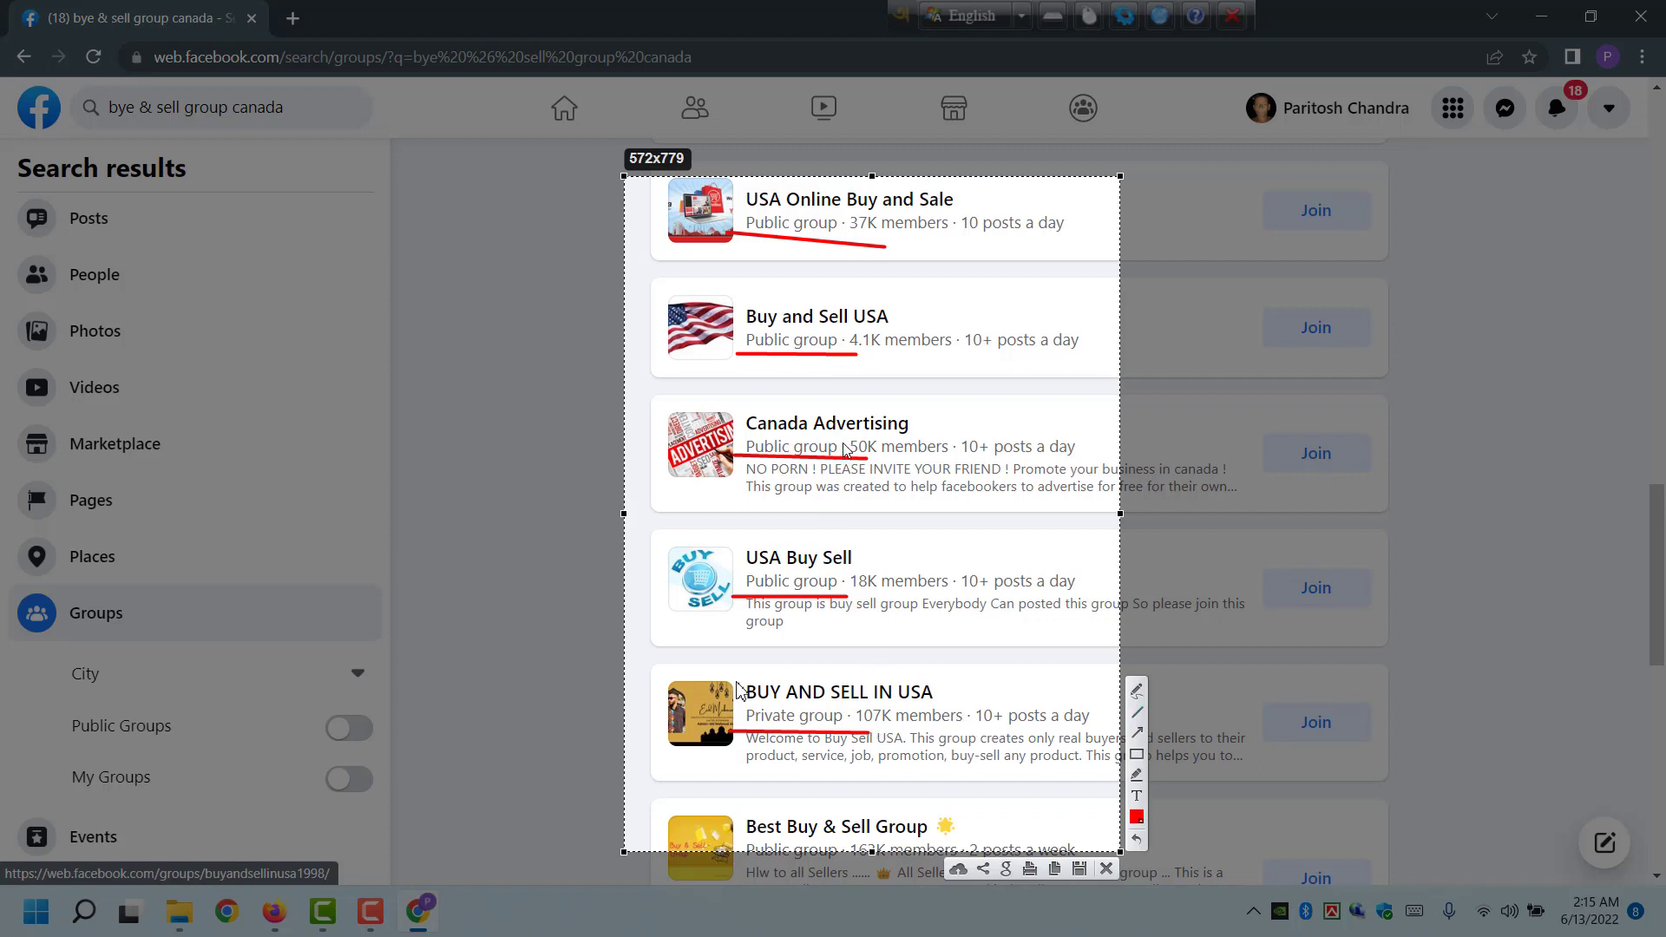
pyautogui.click(1106, 869)
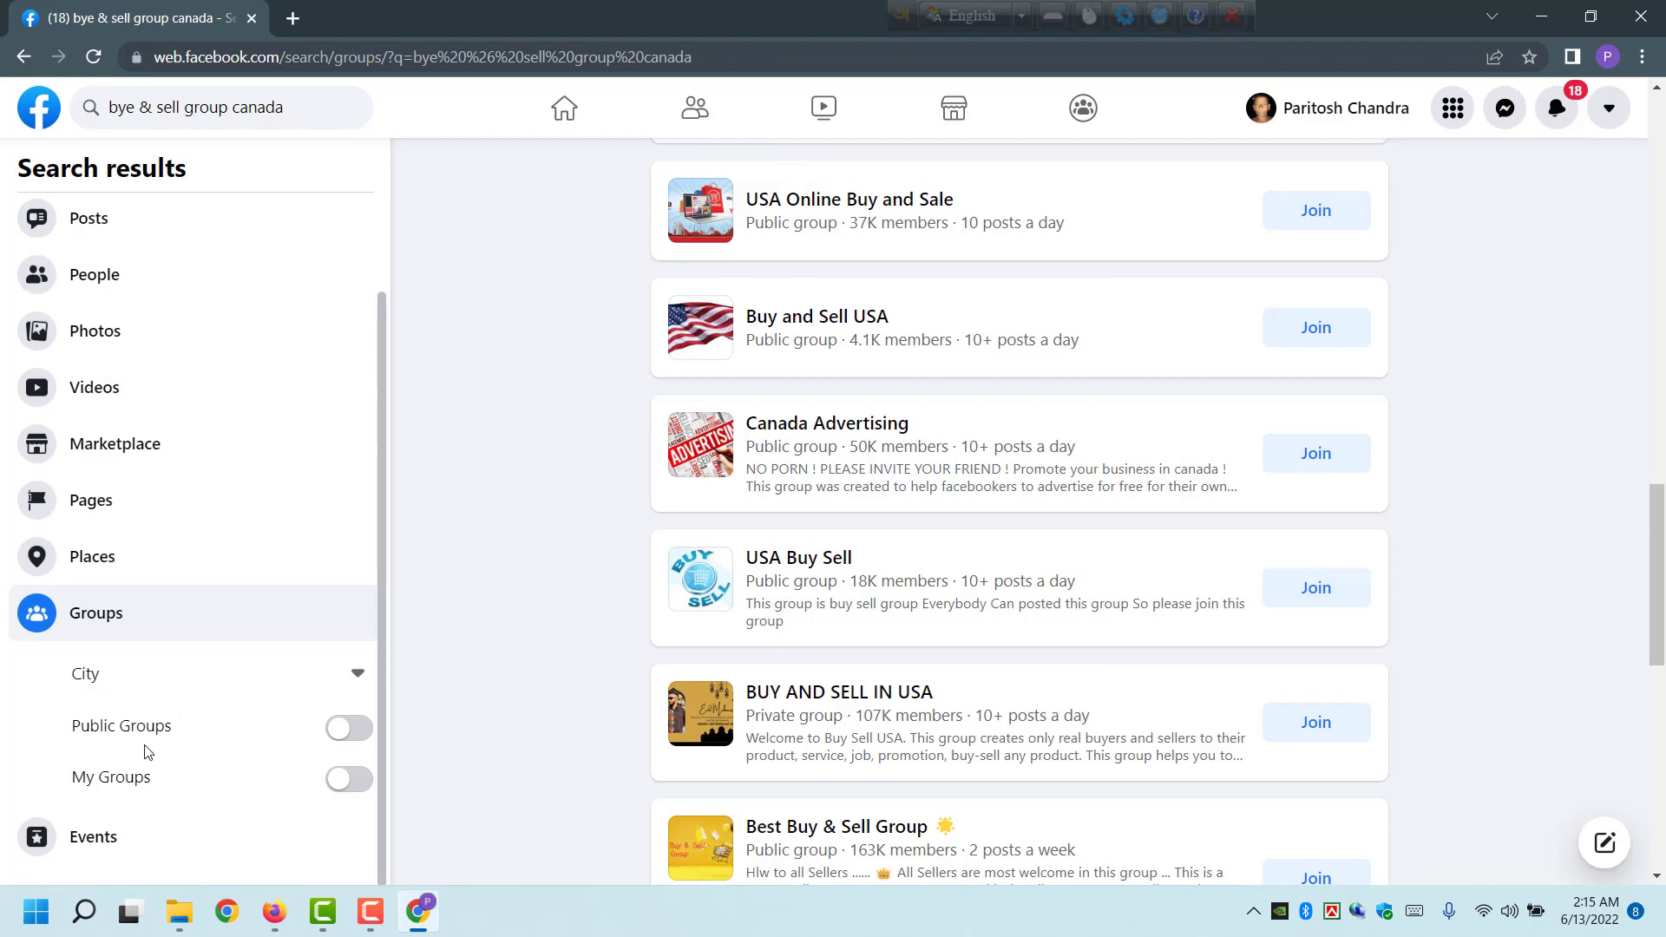
# - Point an arrow at the Public Groups switch in a screen capture of the Public Groups and My Groups options, and discard the capture
pyautogui.press('Print')
pyautogui.moveTo(36, 695); pyautogui.dragTo(426, 821)
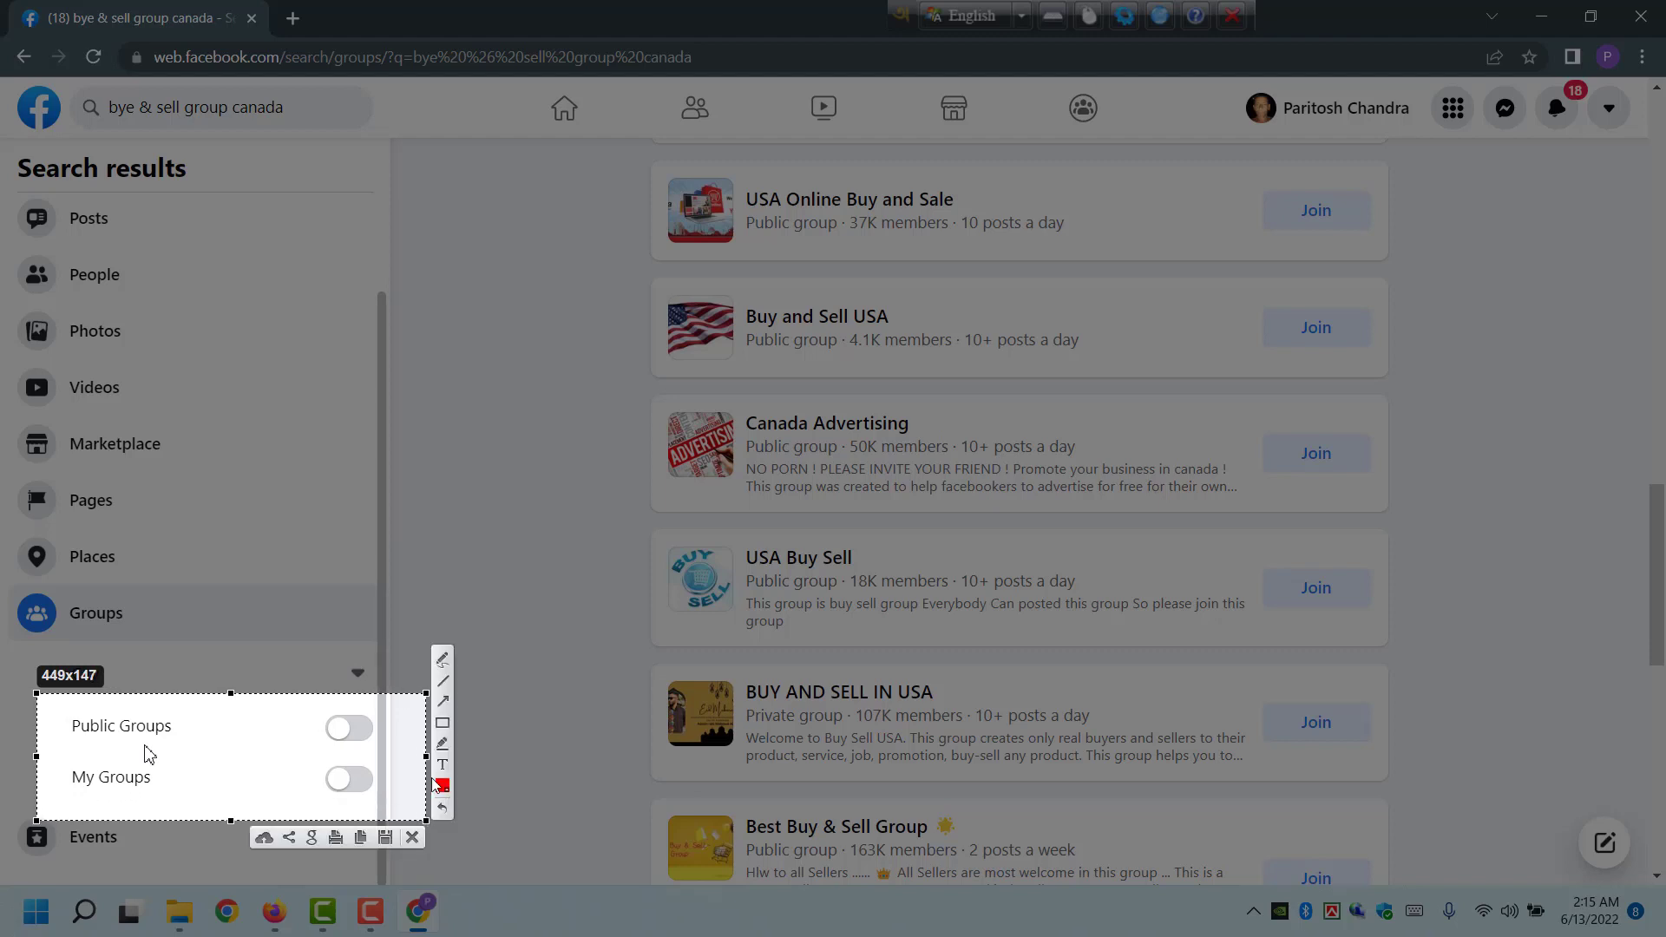
pyautogui.click(444, 701)
pyautogui.moveTo(392, 605); pyautogui.dragTo(347, 731)
pyautogui.click(412, 837)
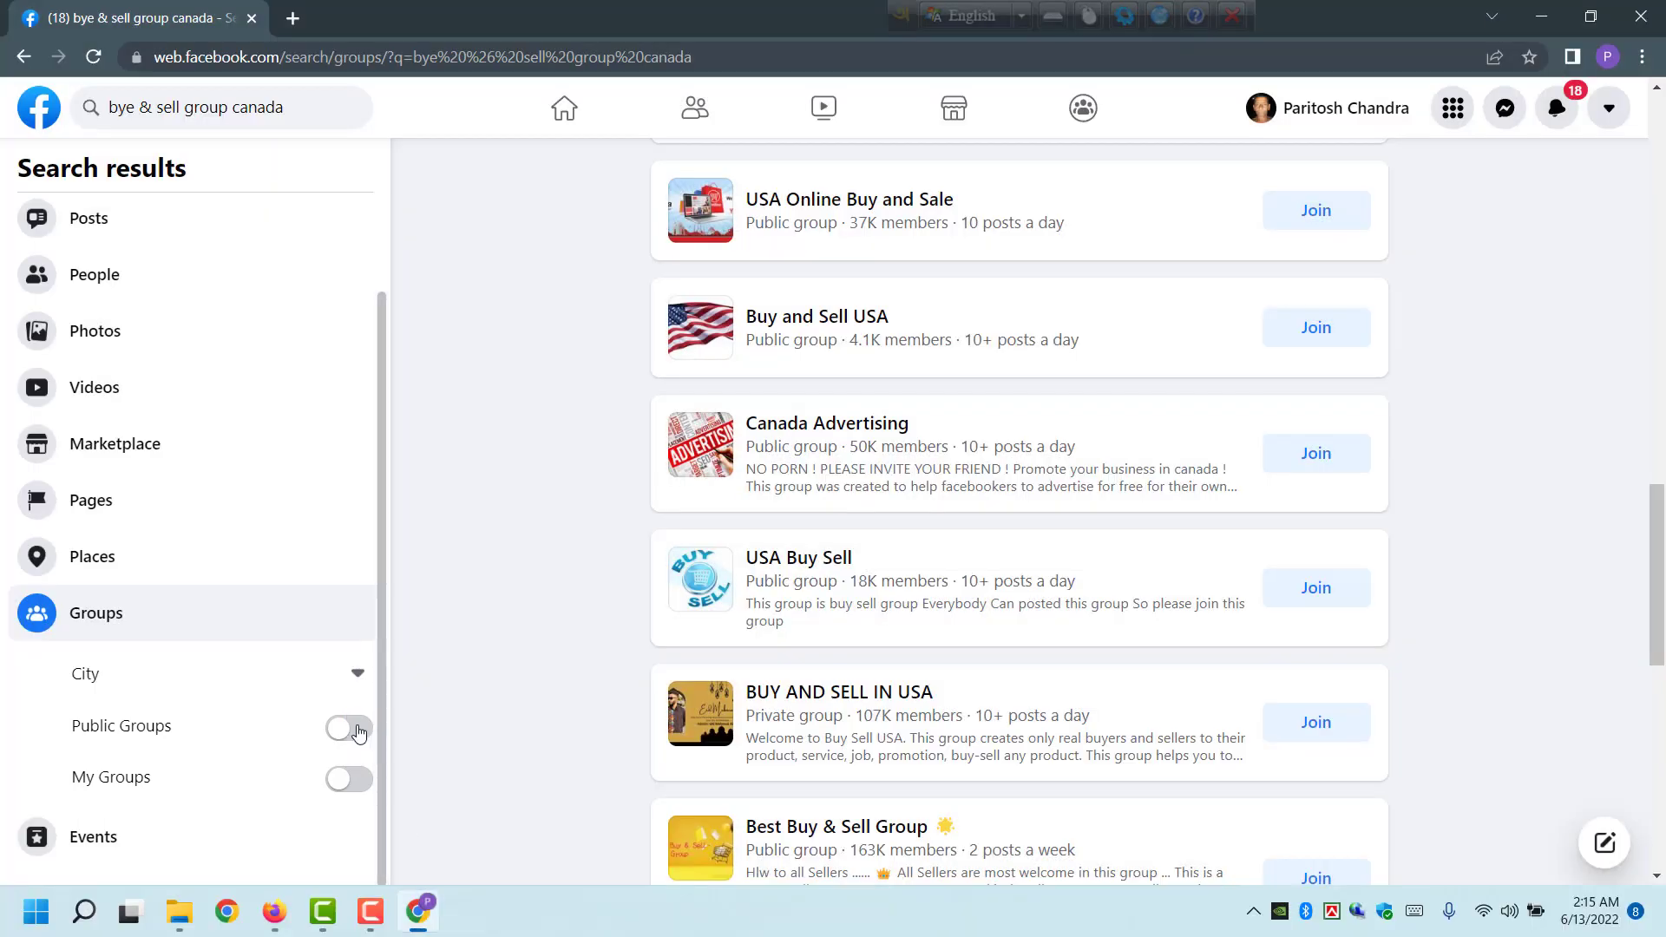
# - Limit the group search results to public groups, switching the filter off and on again to compare the lists
pyautogui.click(358, 731)
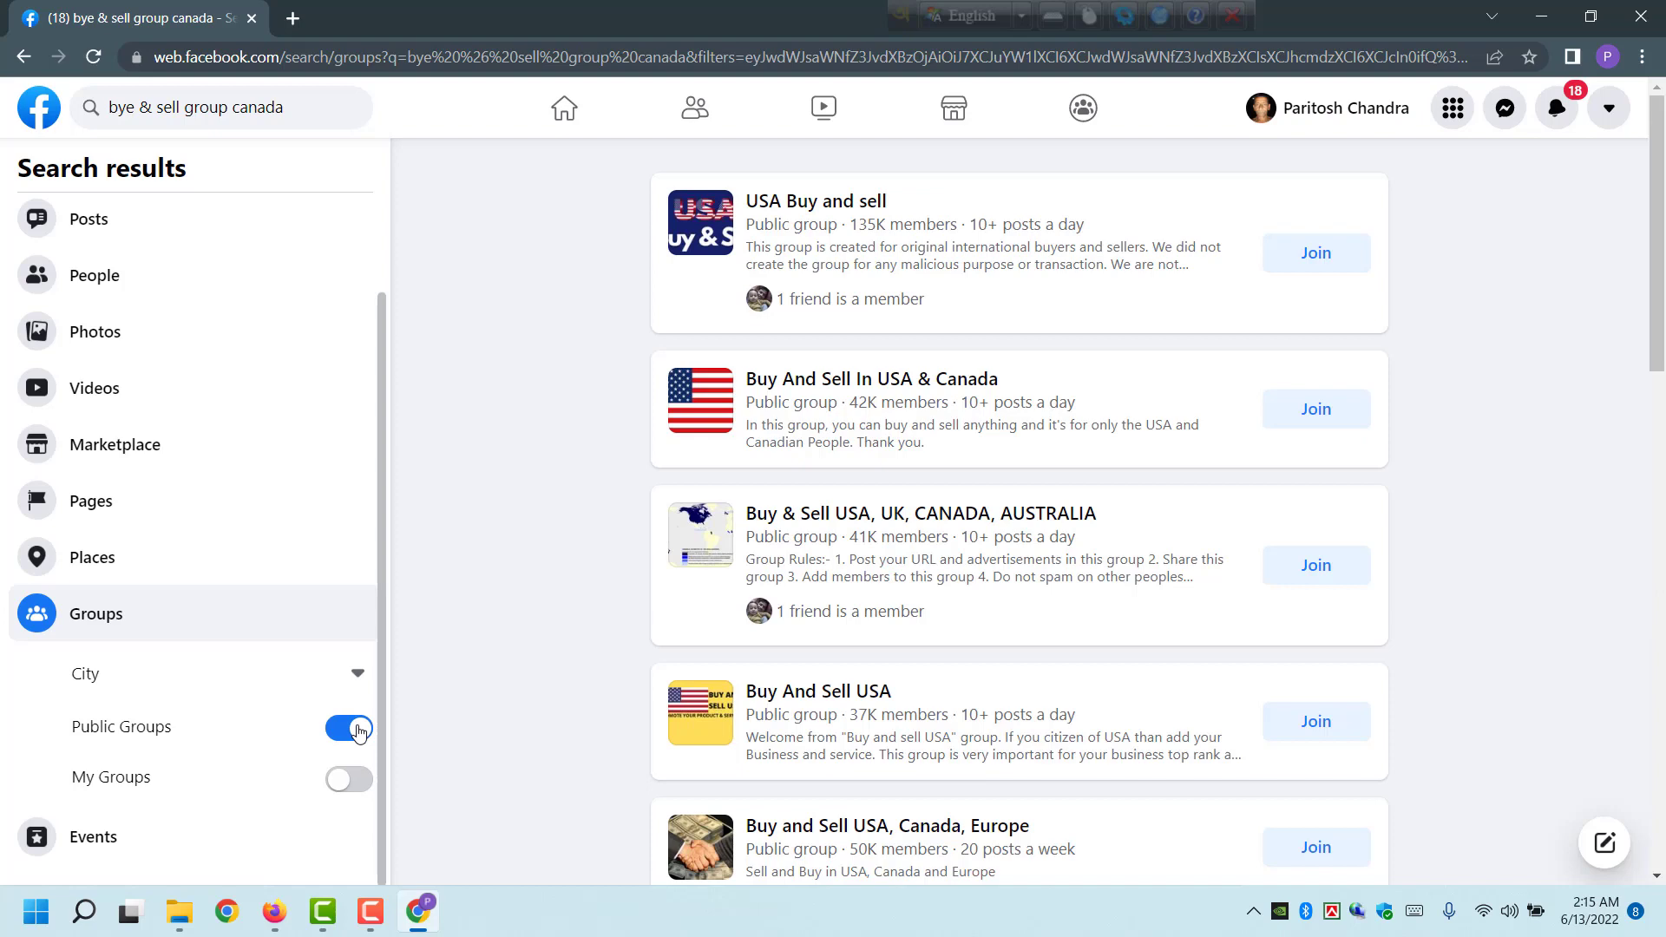
pyautogui.scroll(-12, 865, 486)
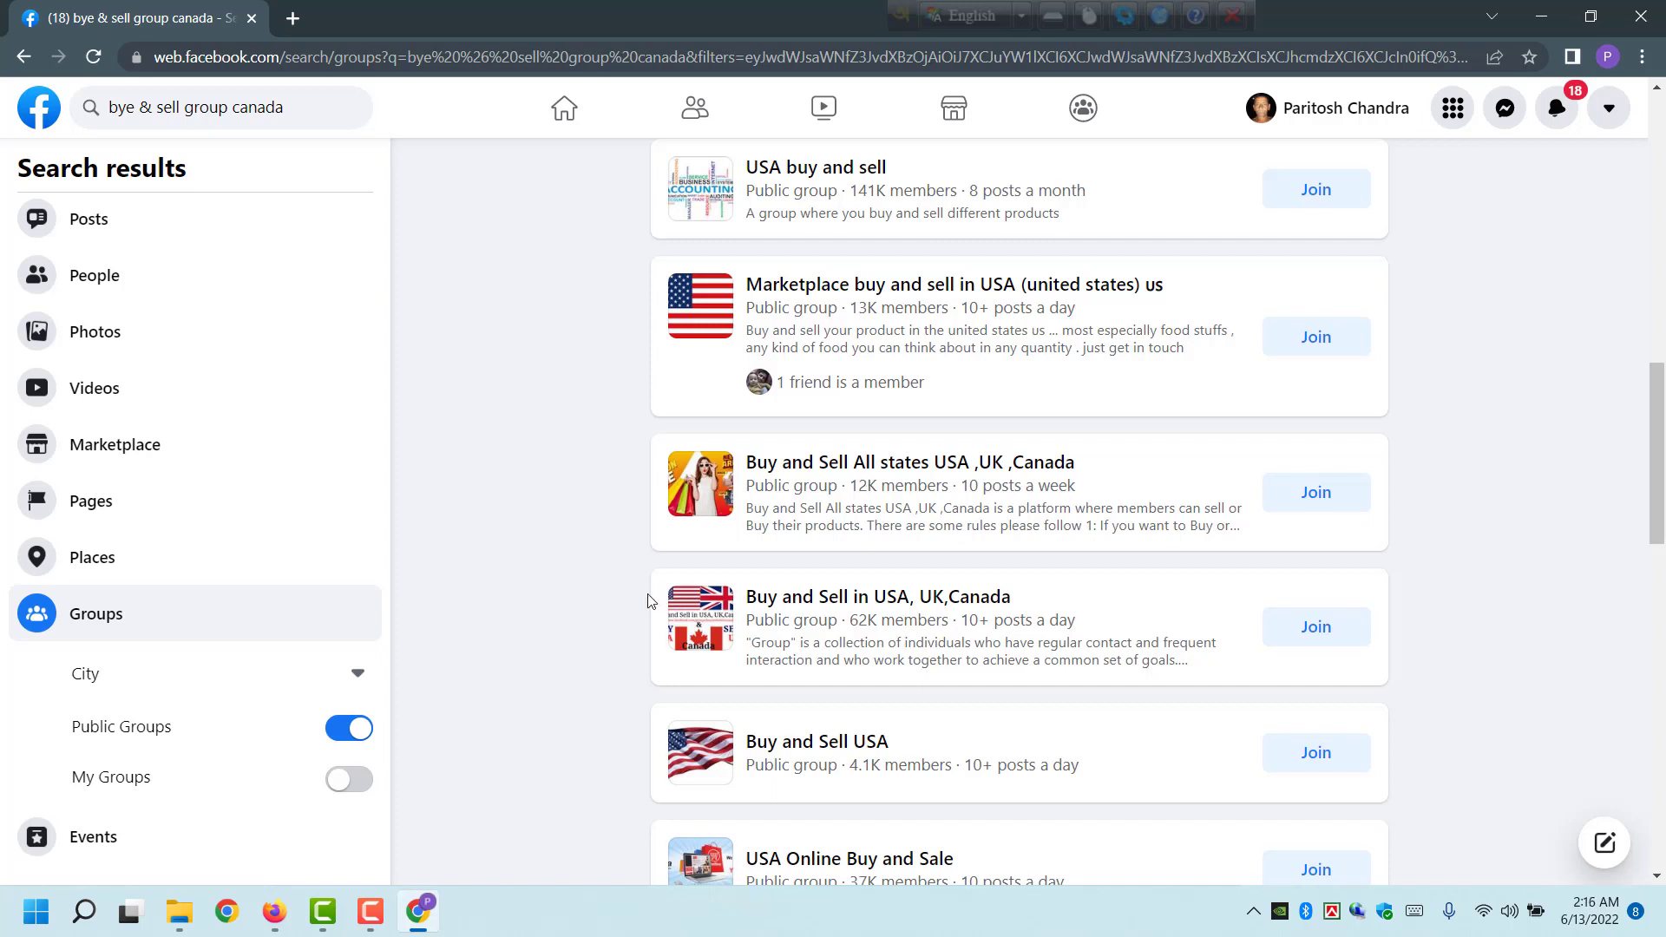
pyautogui.click(343, 729)
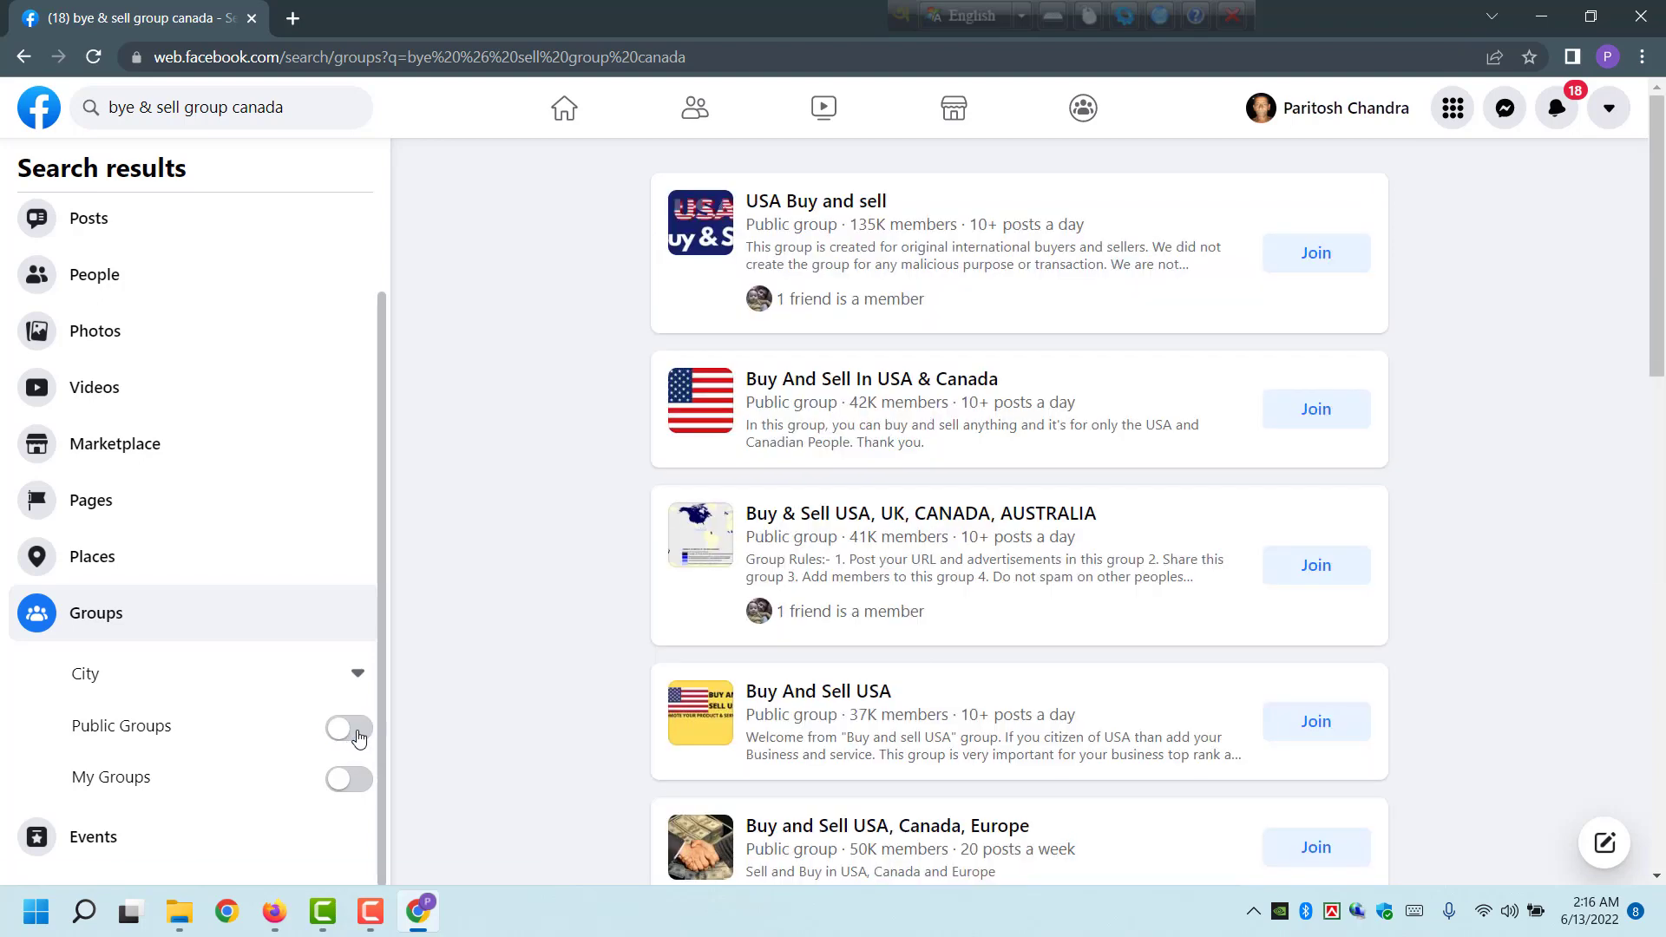
pyautogui.click(359, 738)
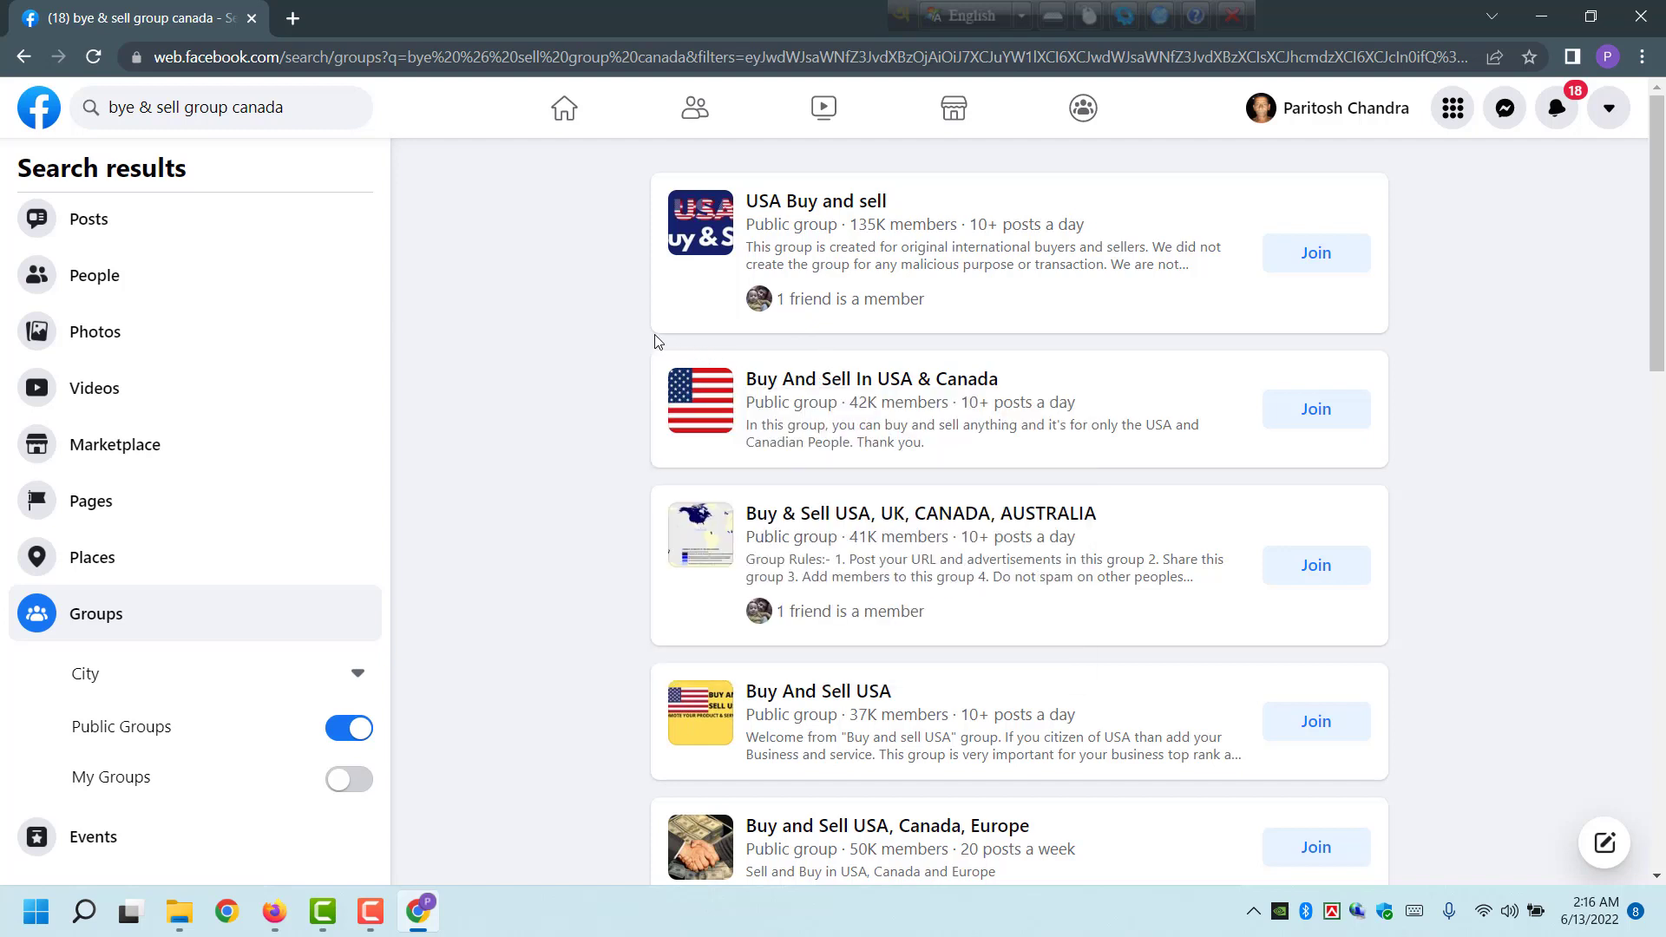
# - Circle two friend-membership notes and the Buy And Sell In USA & Canada listing in a screen capture, and discard the capture
pyautogui.moveTo(703, 230)
pyautogui.press('Print')
pyautogui.moveTo(638, 170)
pyautogui.mouseDown()
pyautogui.moveTo(982, 822)
pyautogui.moveTo(1031, 846)
pyautogui.mouseUp()
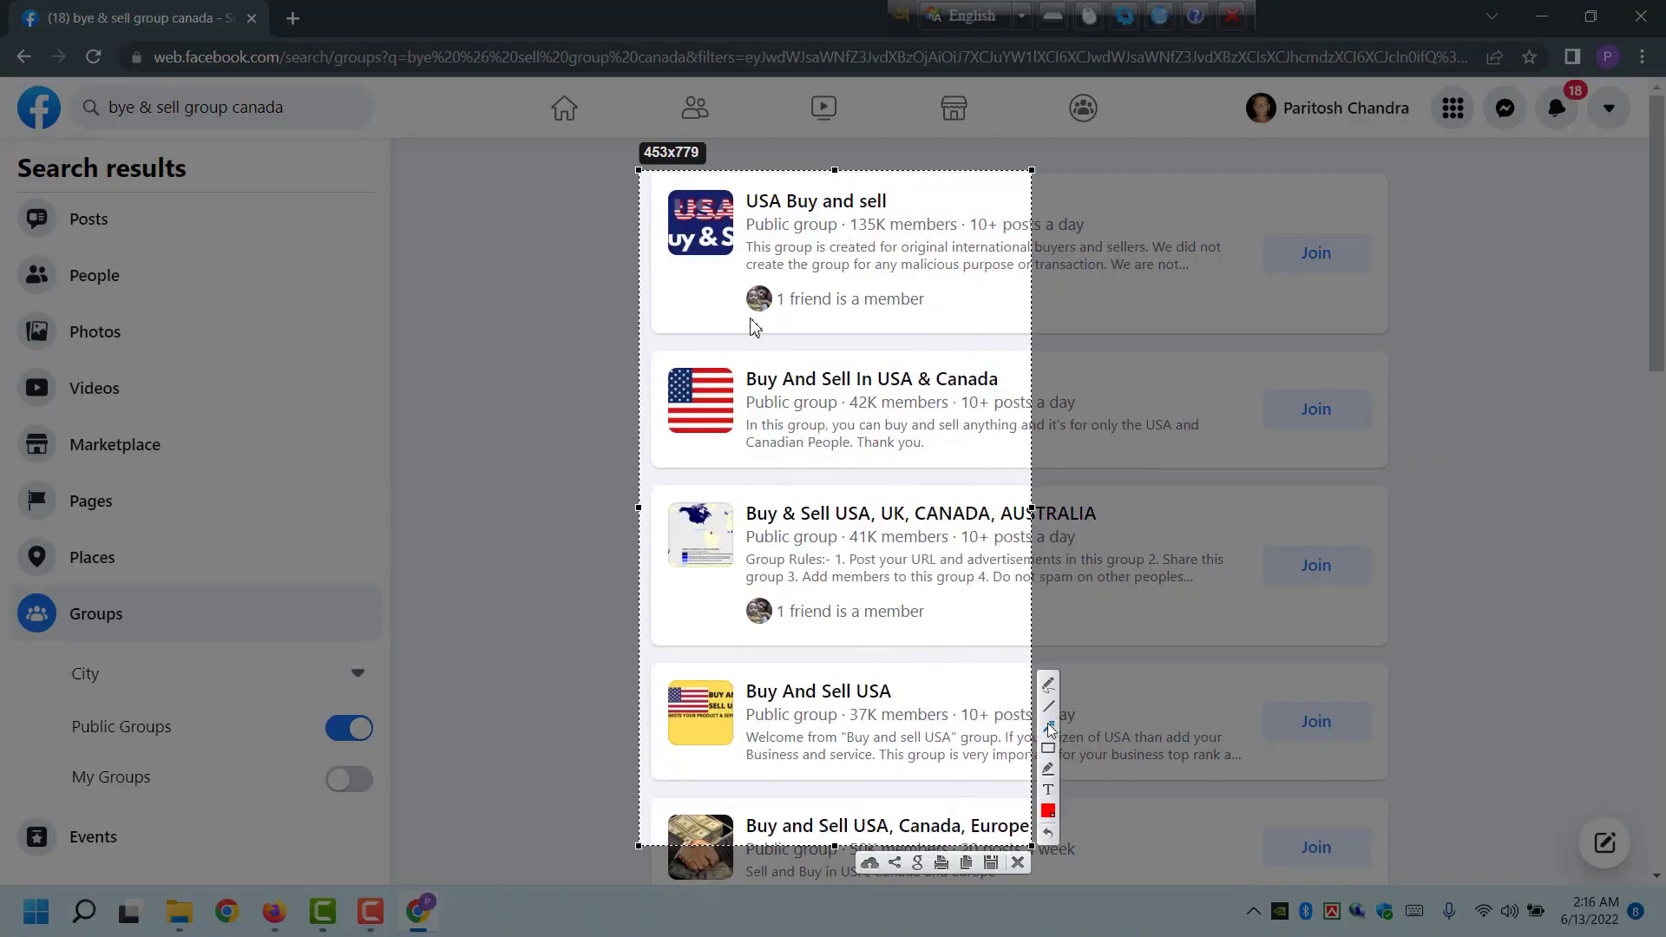
pyautogui.click(1049, 685)
pyautogui.moveTo(729, 314)
pyautogui.mouseDown()
pyautogui.moveTo(940, 304)
pyautogui.moveTo(805, 247)
pyautogui.moveTo(716, 289)
pyautogui.moveTo(725, 301)
pyautogui.mouseUp()
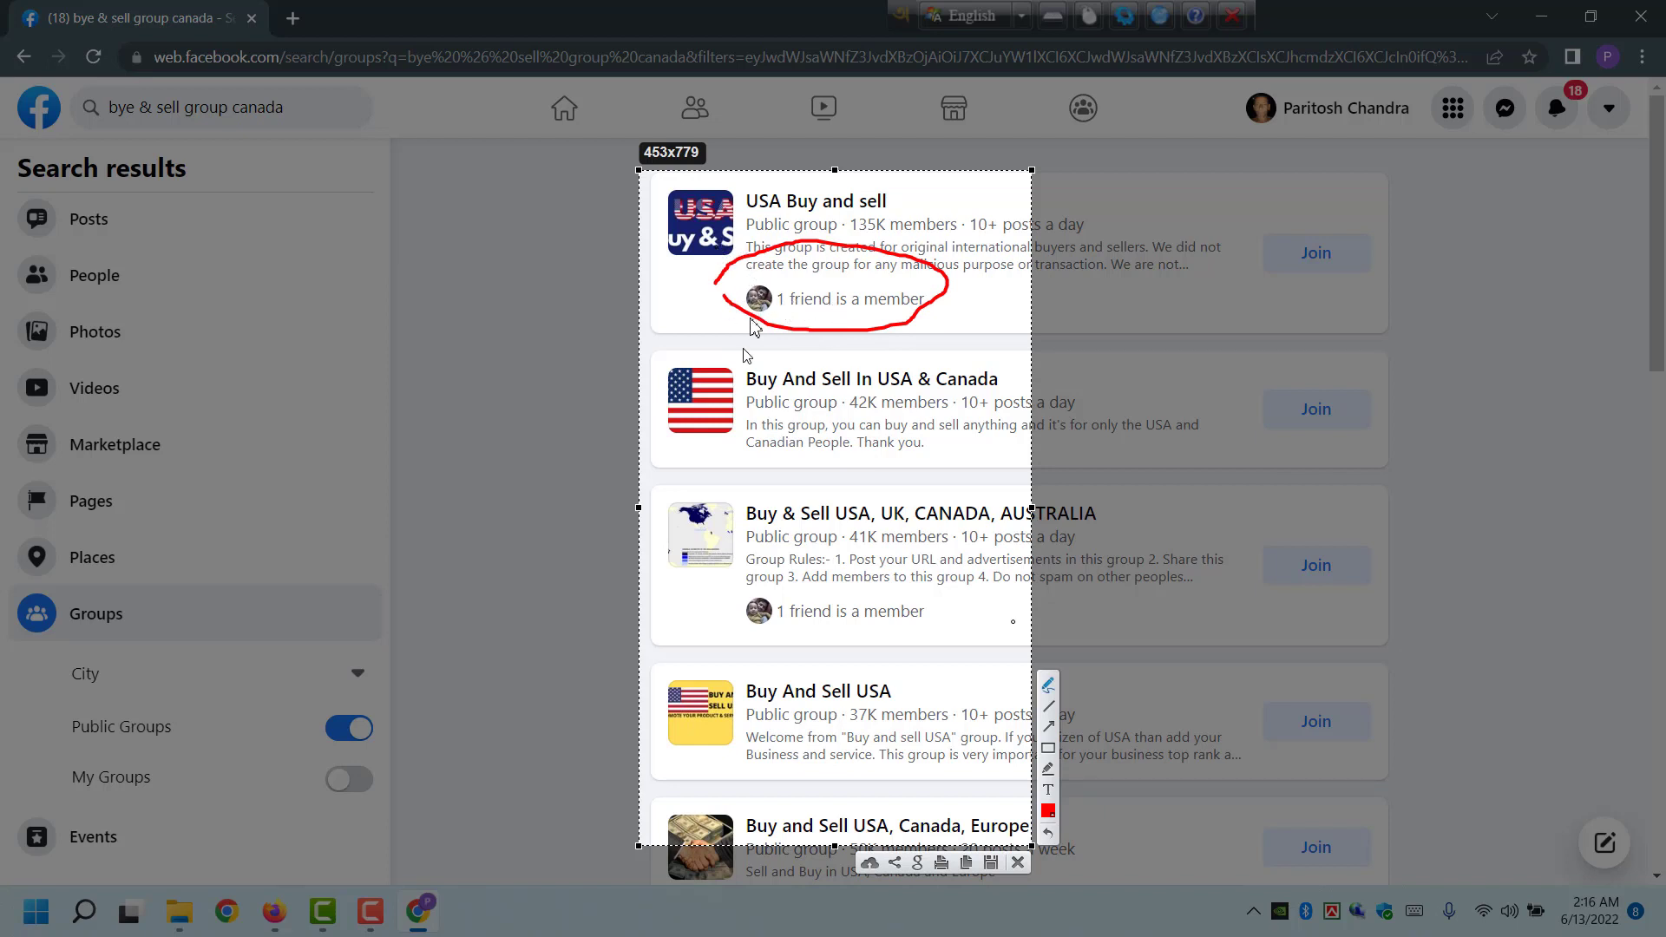
pyautogui.moveTo(699, 571)
pyautogui.mouseDown()
pyautogui.moveTo(831, 642)
pyautogui.moveTo(856, 569)
pyautogui.moveTo(744, 590)
pyautogui.mouseUp()
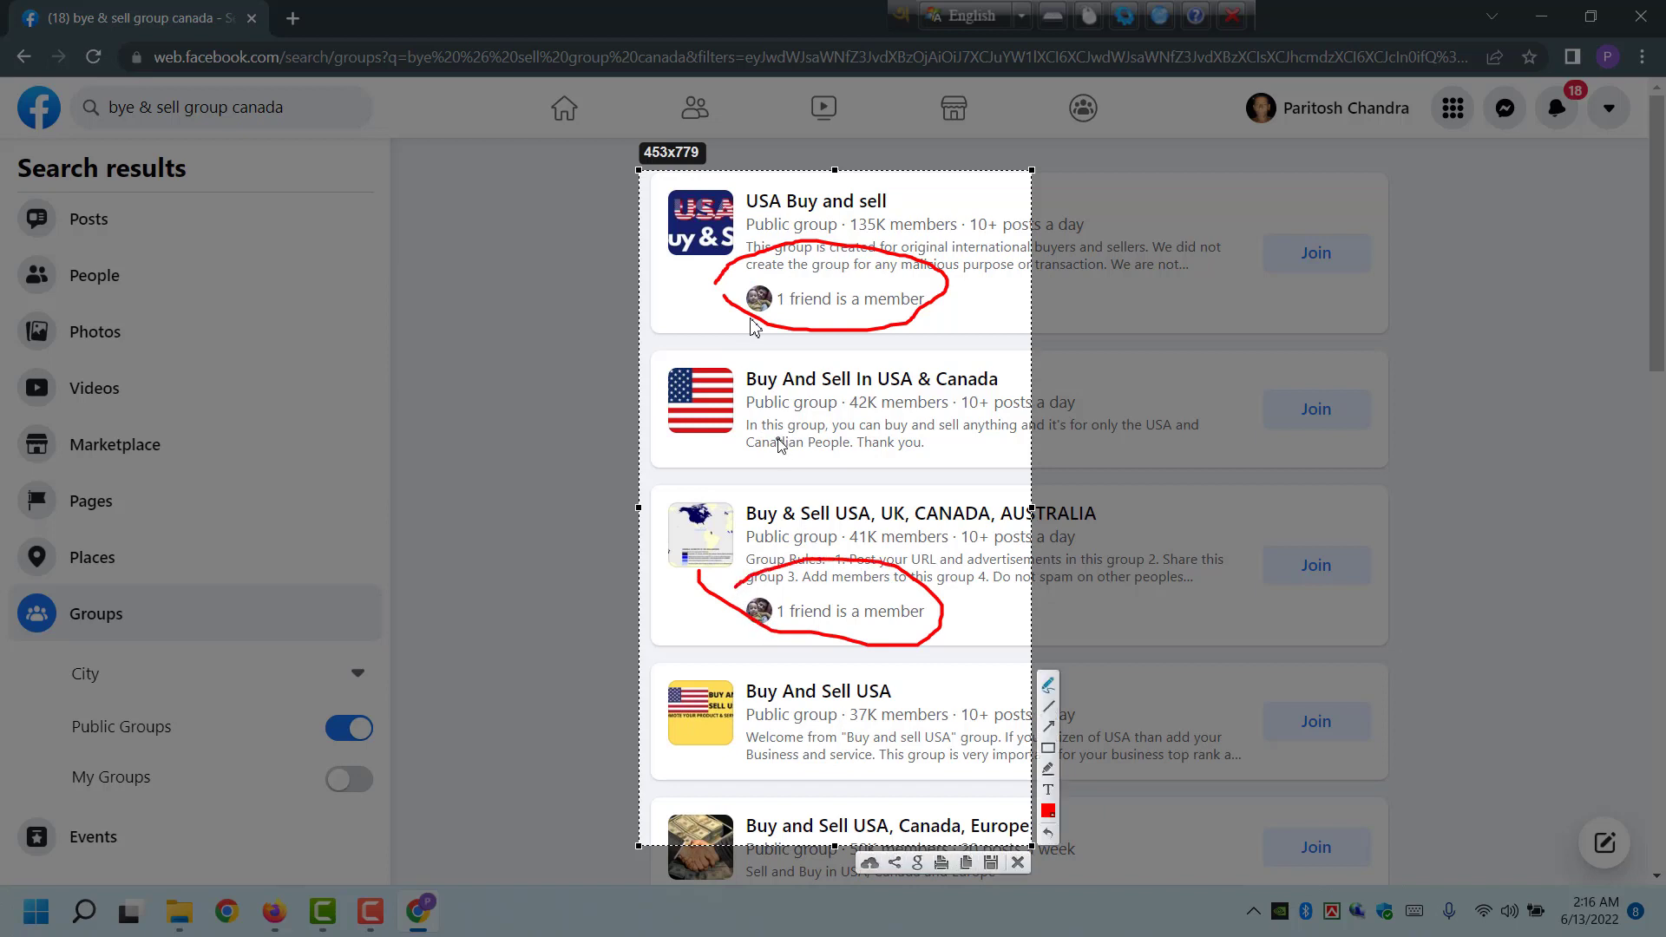
pyautogui.moveTo(729, 467)
pyautogui.mouseDown()
pyautogui.moveTo(767, 479)
pyautogui.moveTo(959, 328)
pyautogui.moveTo(667, 302)
pyautogui.moveTo(738, 466)
pyautogui.moveTo(862, 483)
pyautogui.mouseUp()
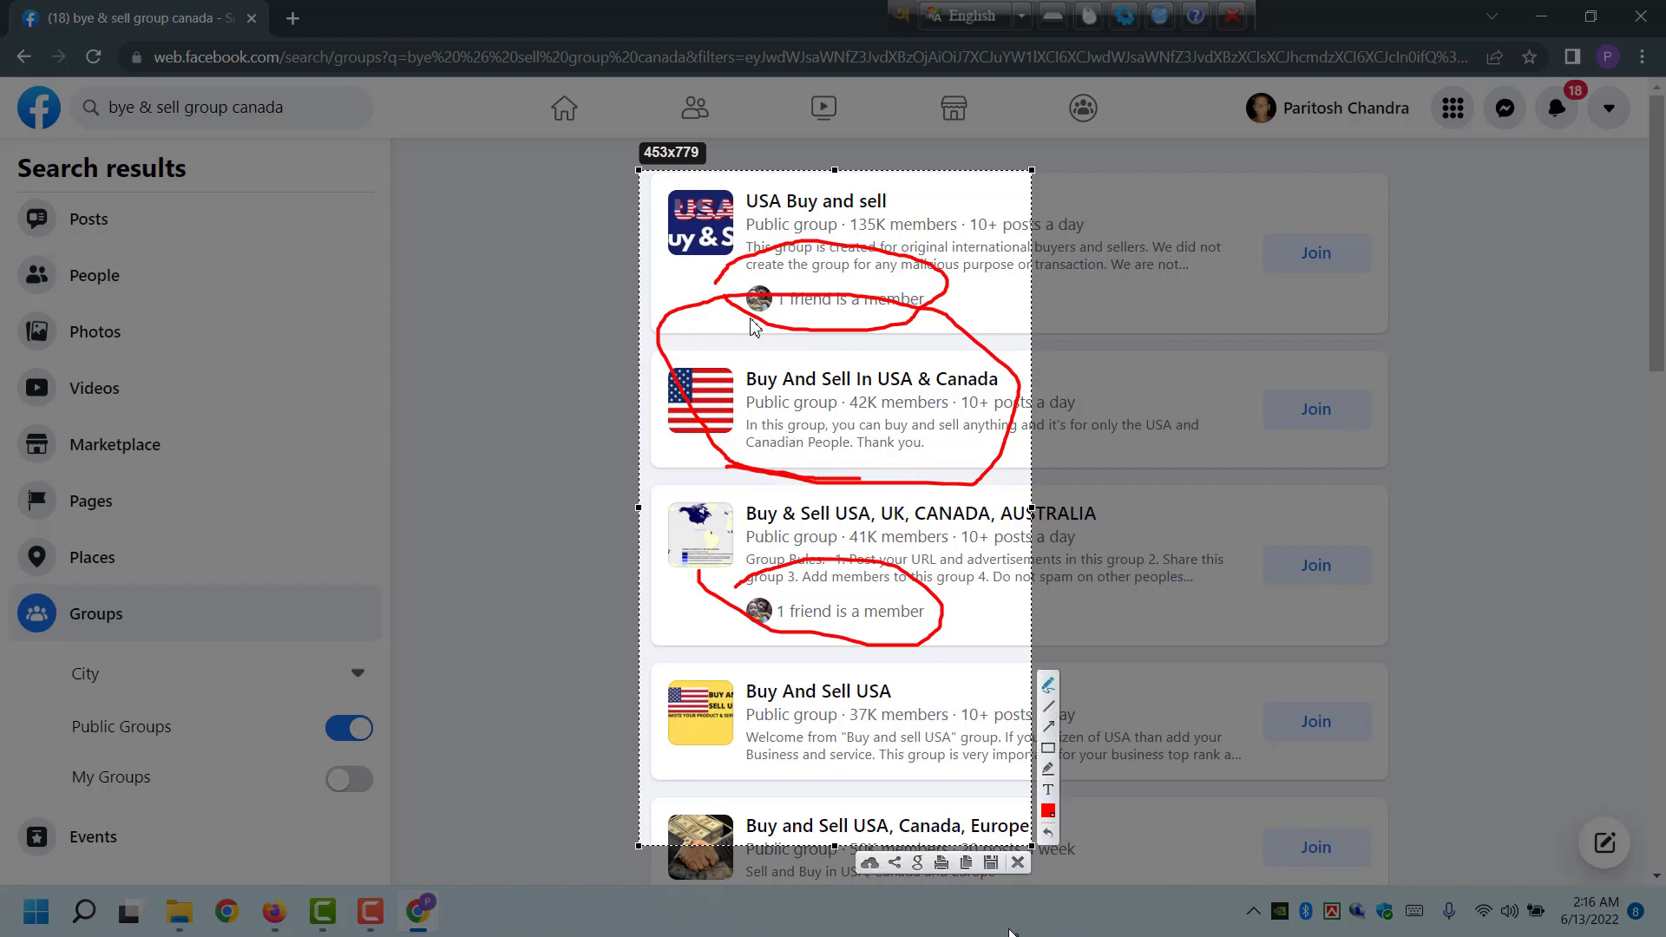
pyautogui.click(1017, 867)
pyautogui.scroll(-7, 848, 473)
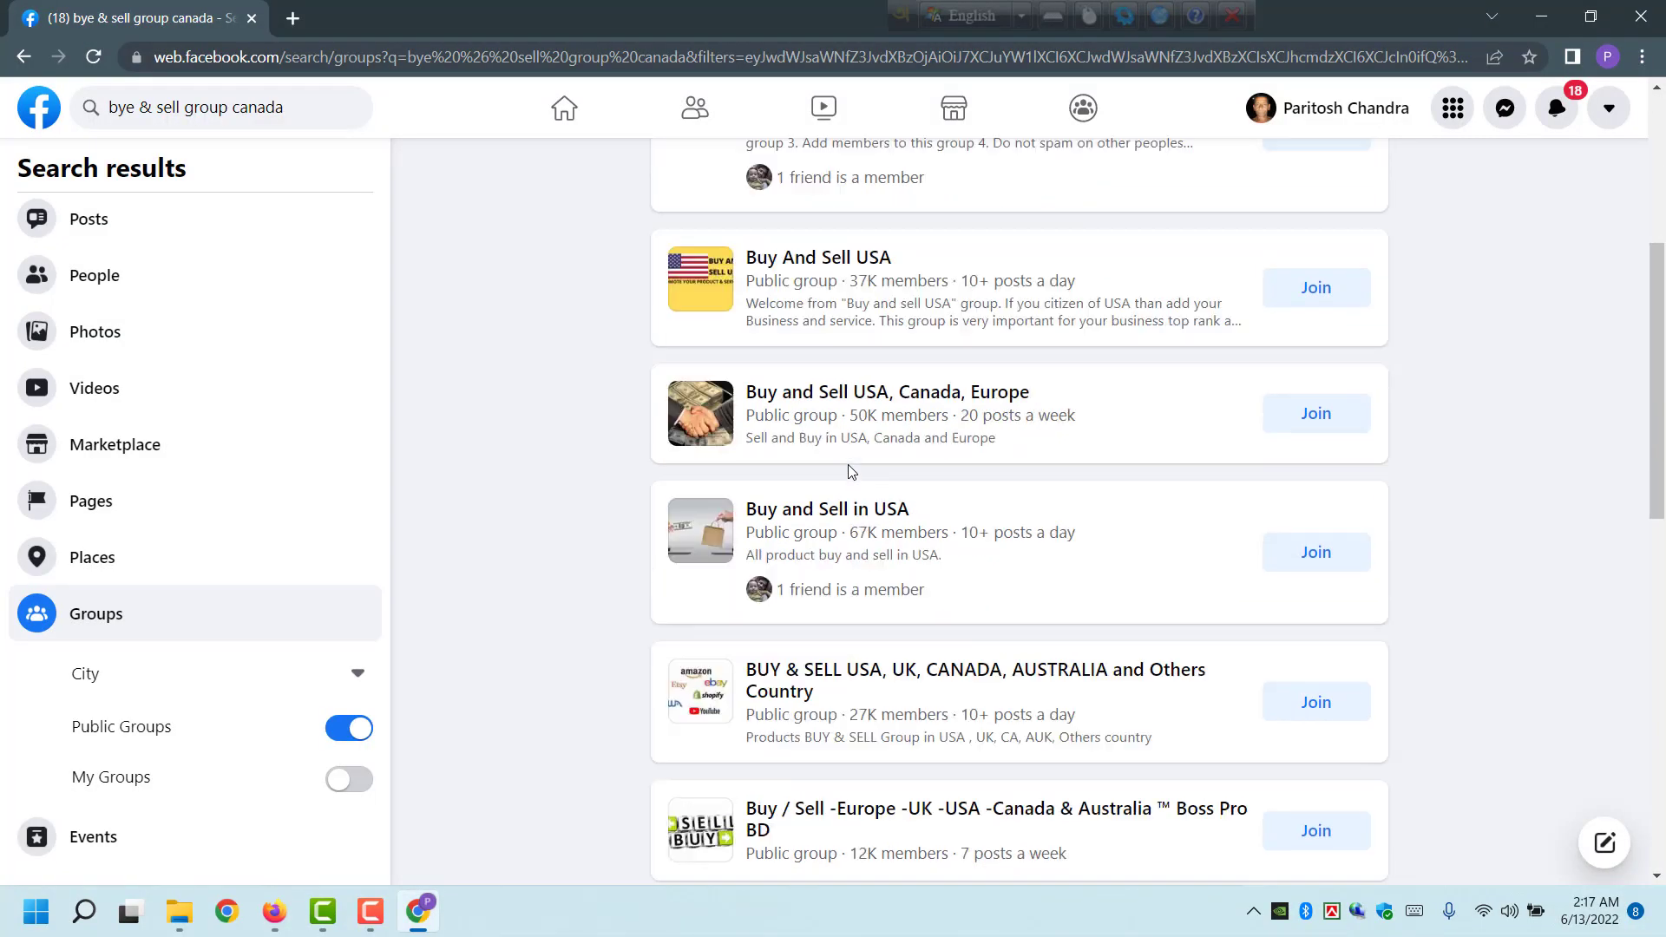
pyautogui.scroll(-12, 848, 473)
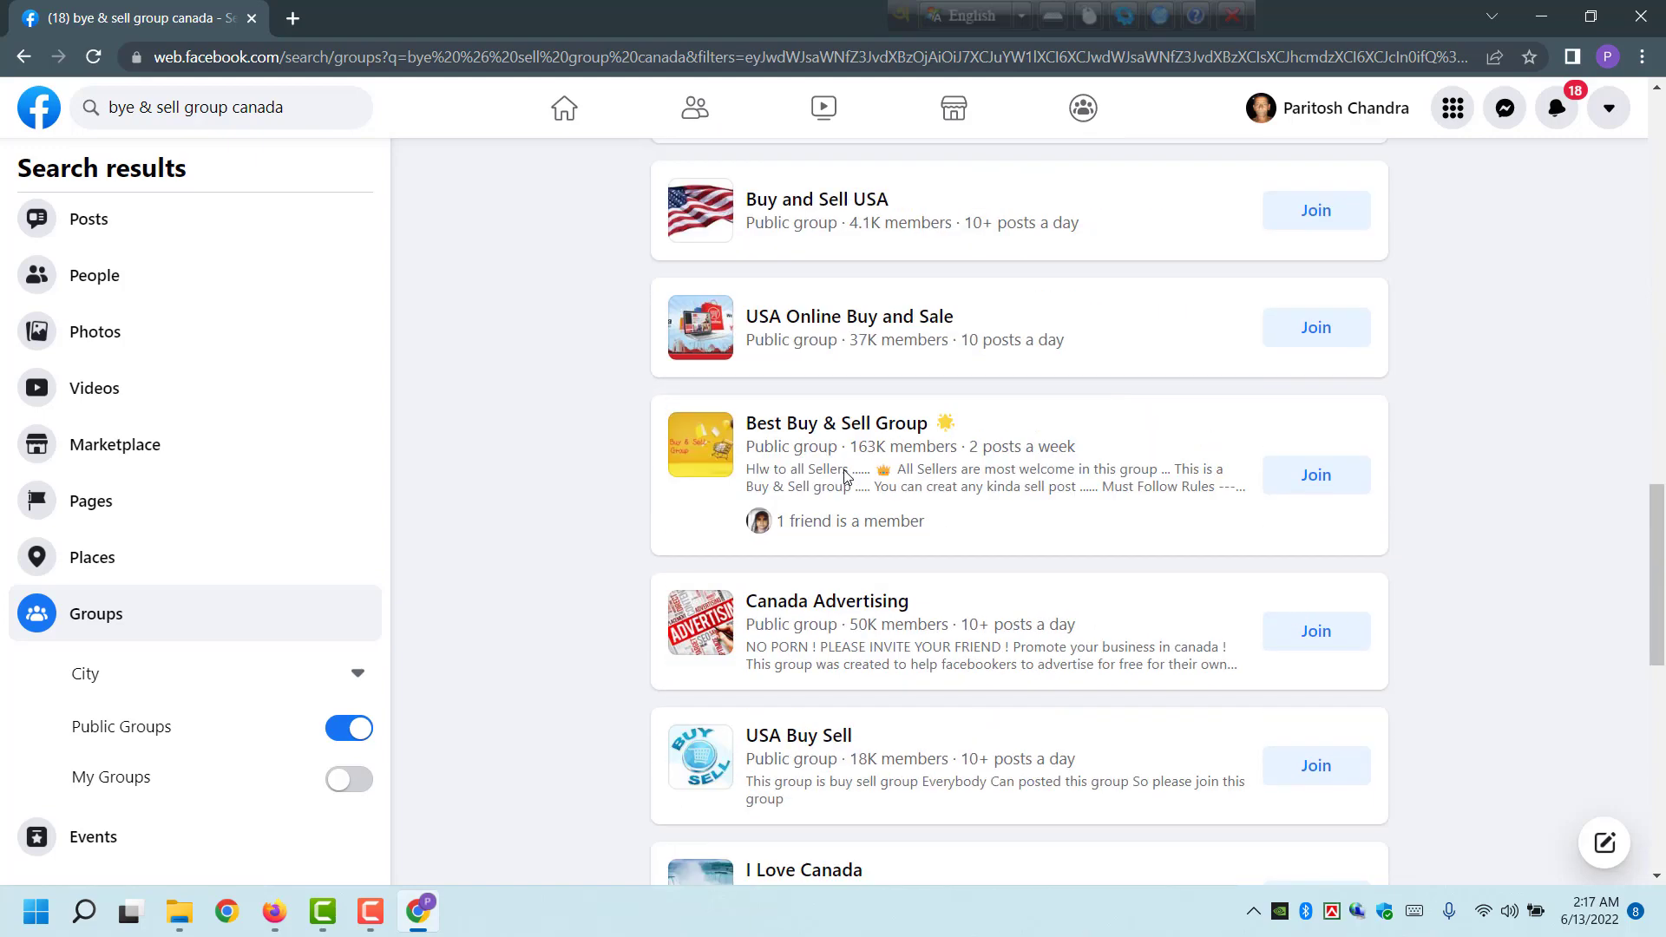
pyautogui.press('Print')
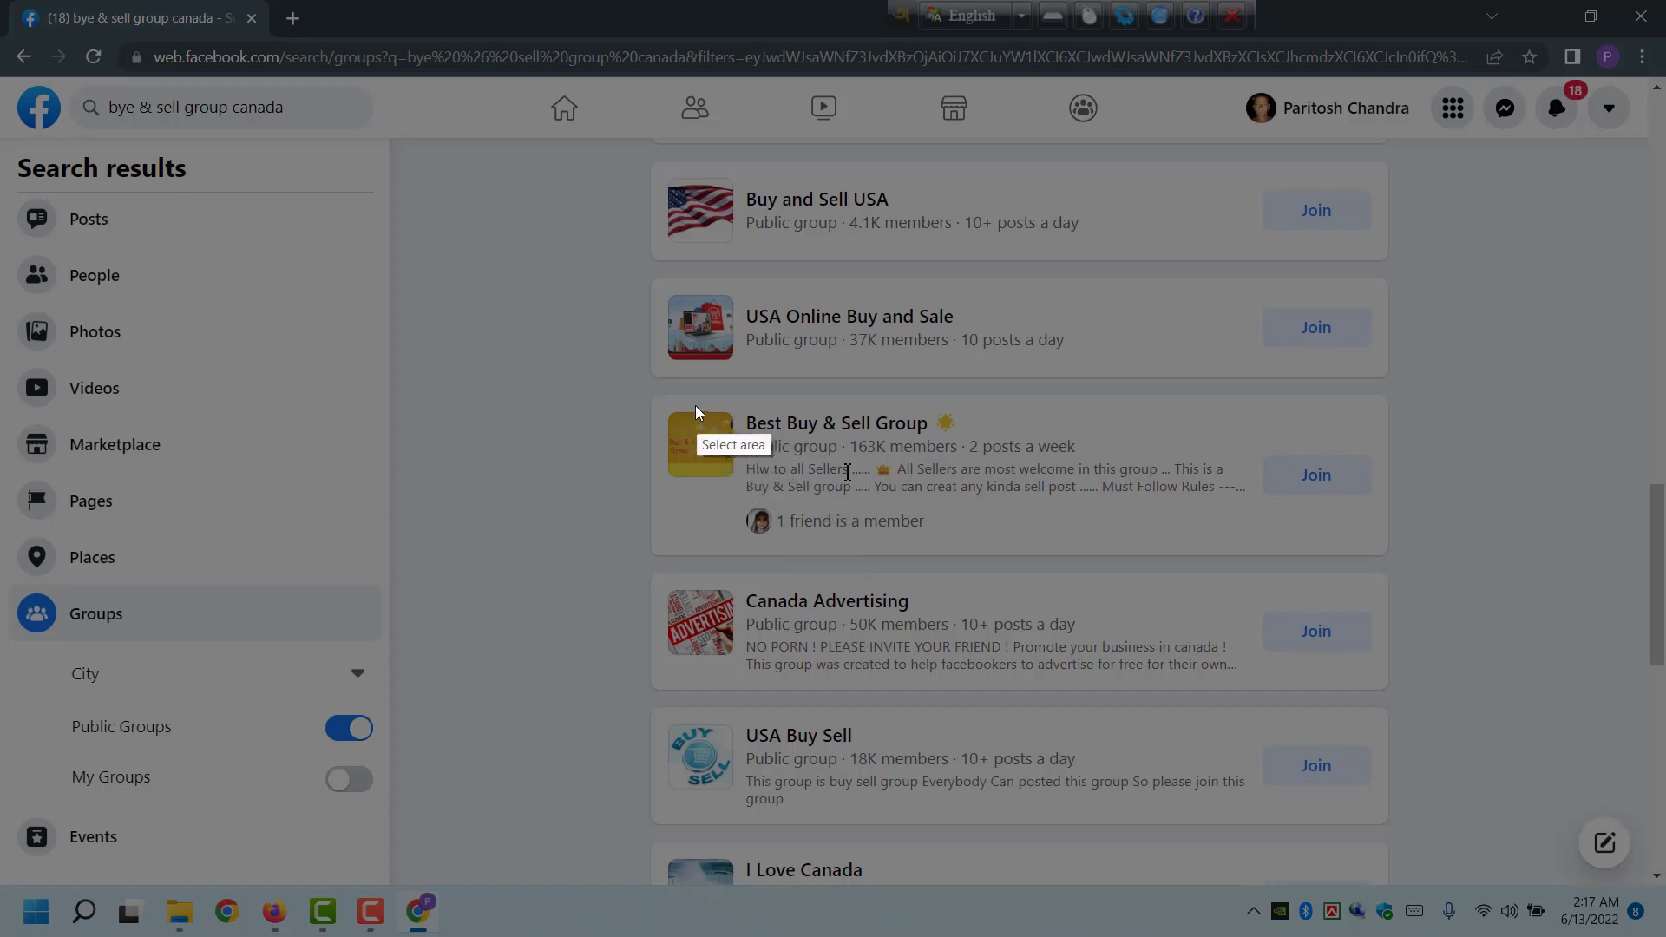
pyautogui.moveTo(660, 402); pyautogui.dragTo(660, 402)
pyautogui.press('Escape')
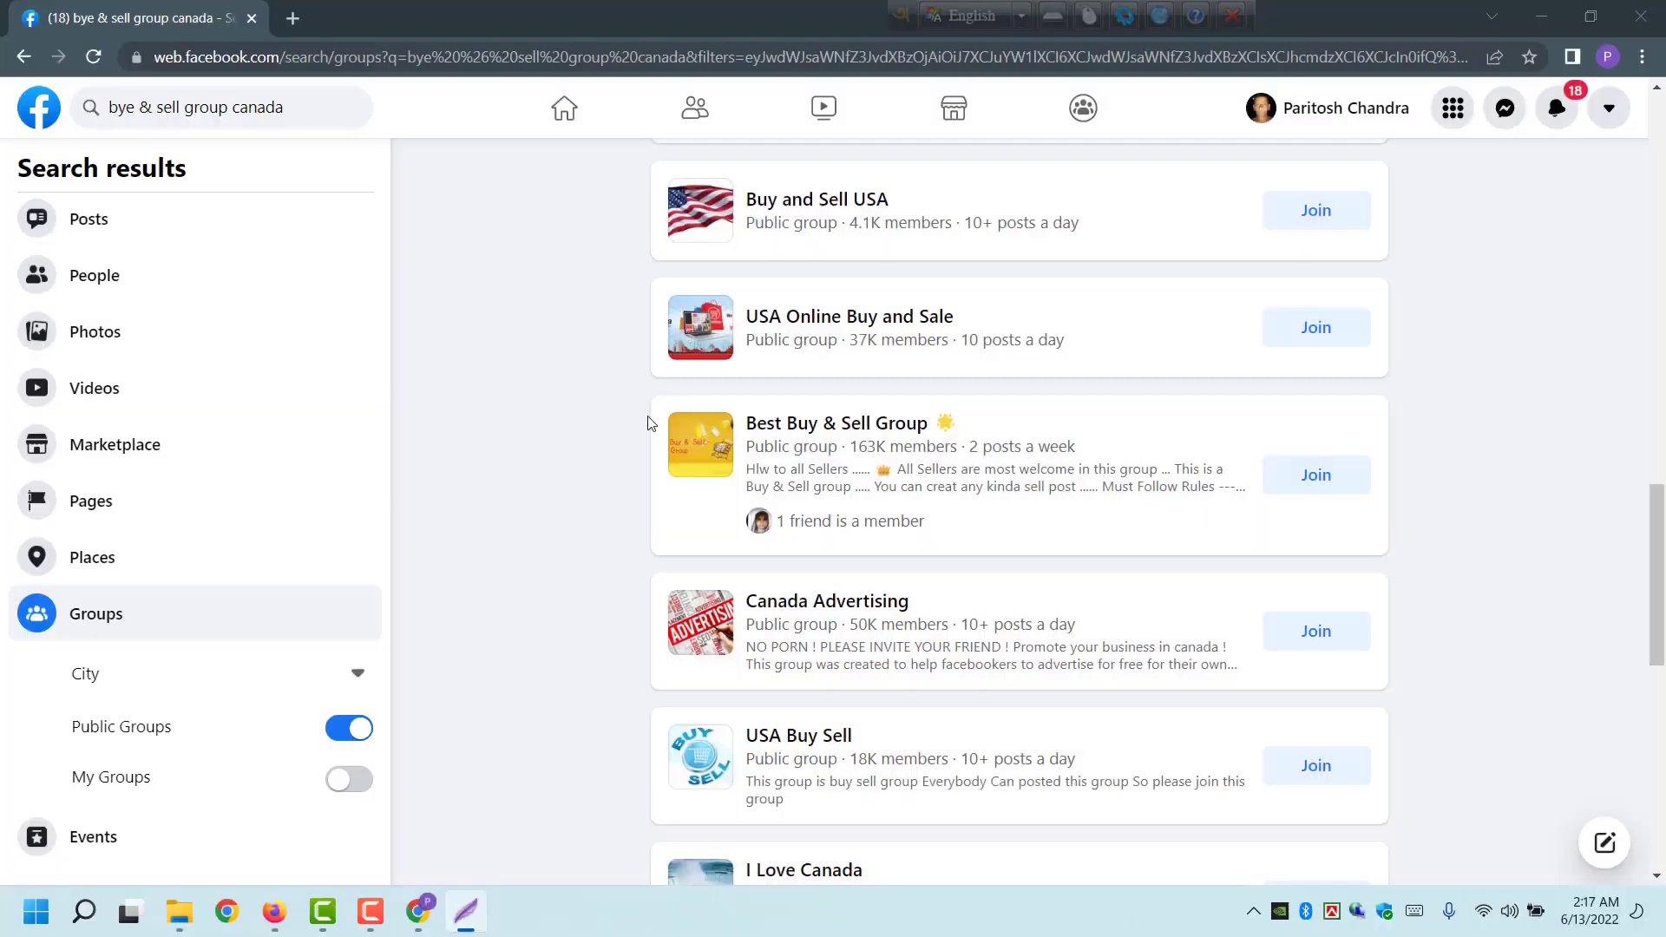
# - Circle and point an arrow at the friend-membership note under Best Buy & Sell Group in a screen capture, and discard the capture
pyautogui.press('Print')
pyautogui.moveTo(614, 356); pyautogui.dragTo(1087, 889)
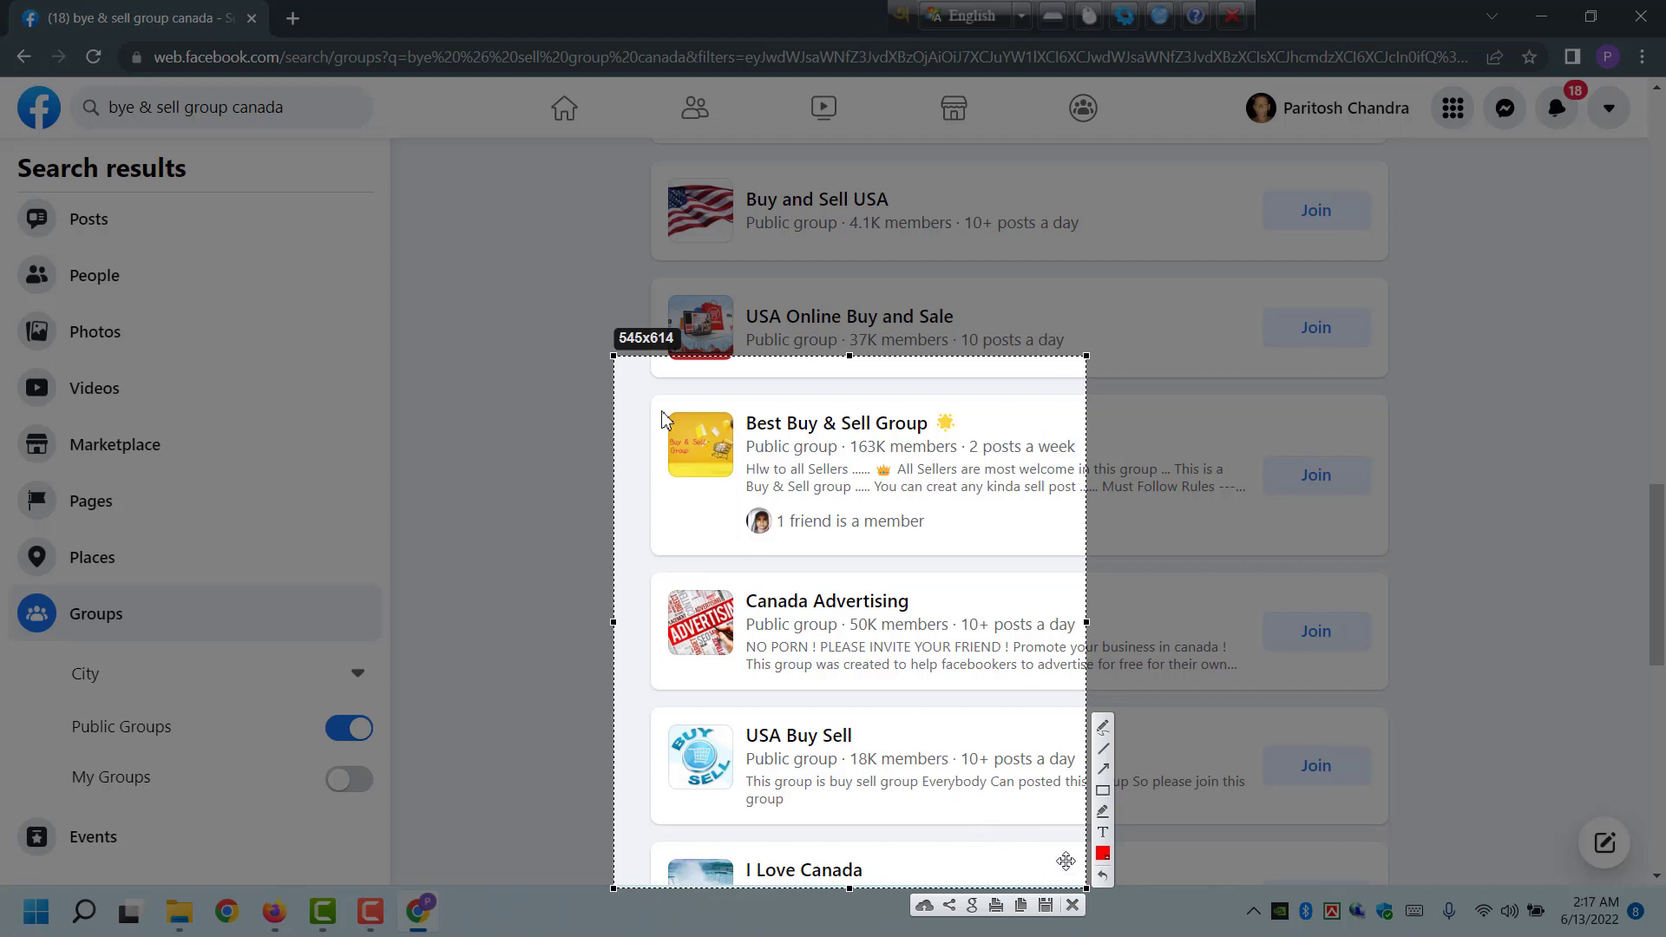
pyautogui.click(1104, 750)
pyautogui.moveTo(681, 434)
pyautogui.mouseDown()
pyautogui.moveTo(866, 575)
pyautogui.moveTo(888, 477)
pyautogui.moveTo(737, 460)
pyautogui.moveTo(728, 499)
pyautogui.mouseUp()
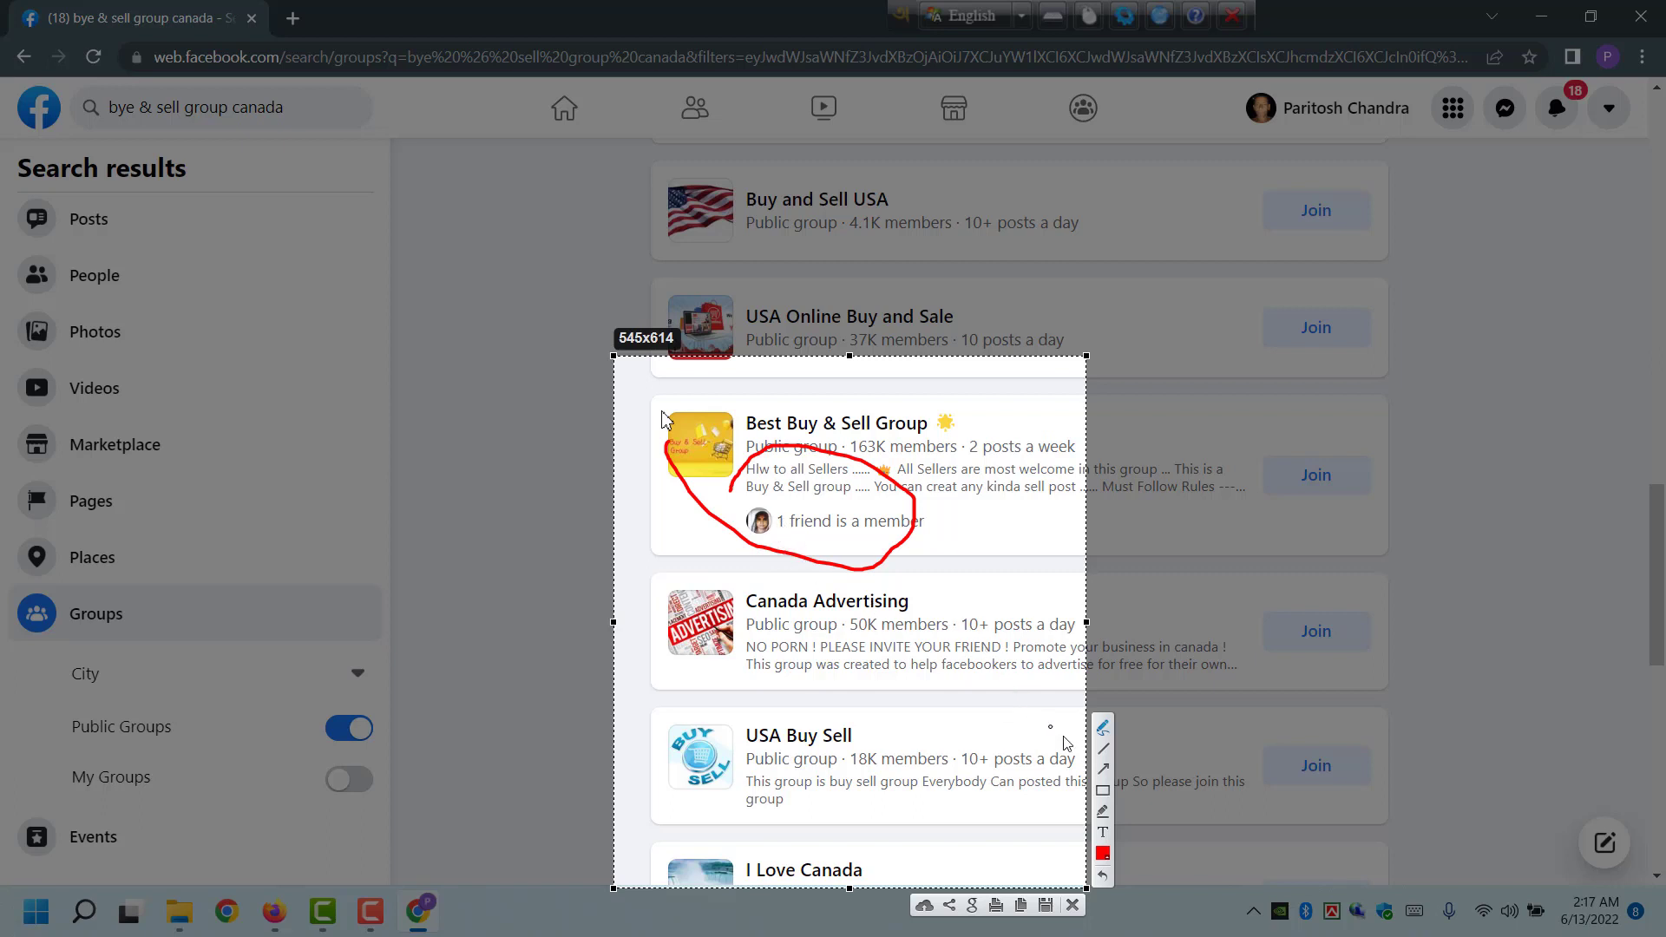
pyautogui.moveTo(833, 571); pyautogui.dragTo(789, 538)
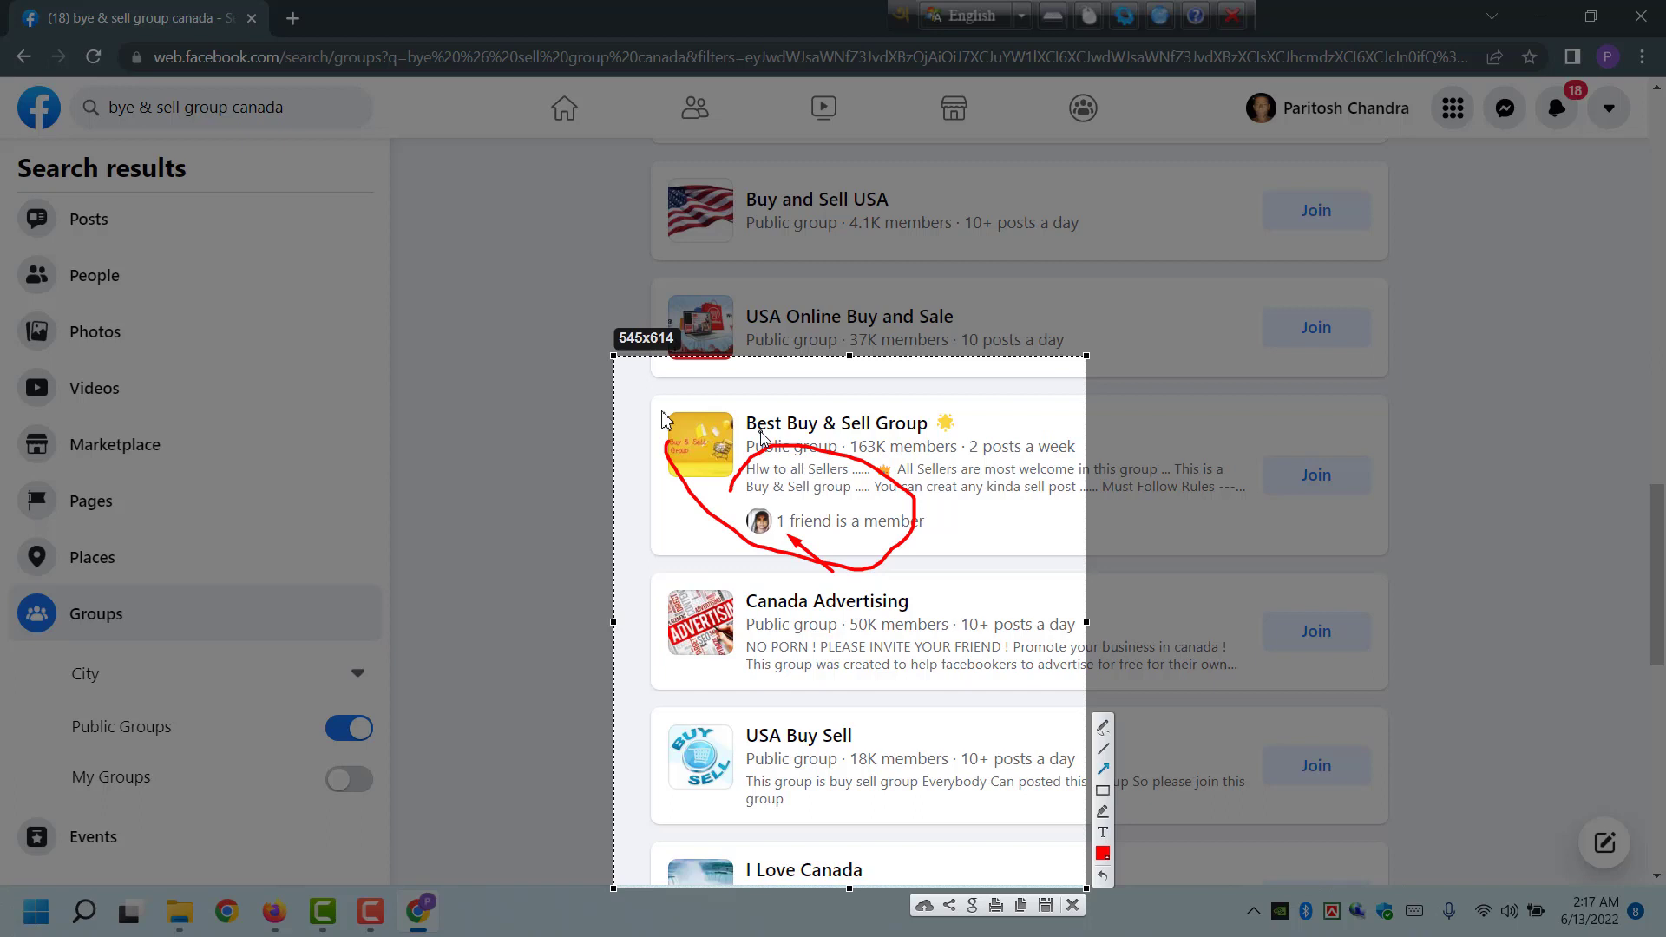
pyautogui.click(1073, 904)
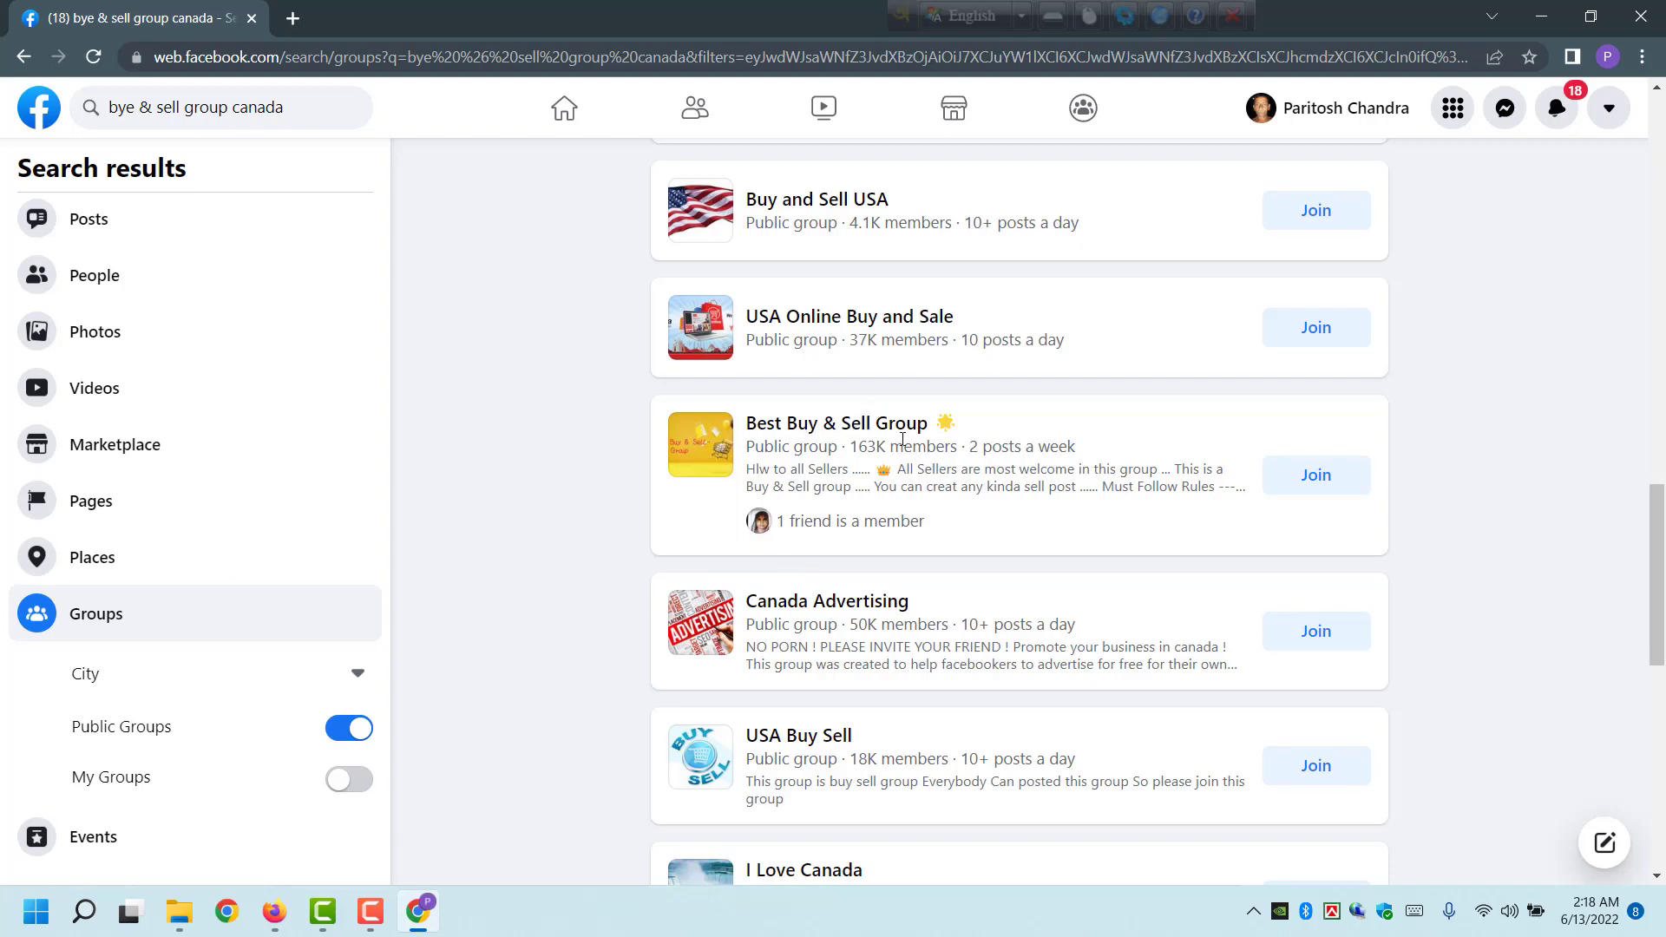
# - Point an arrow at the member count of Buy And Sell In USA & Canada in a screen capture, and discard the capture
pyautogui.scroll(15, 545, 634)
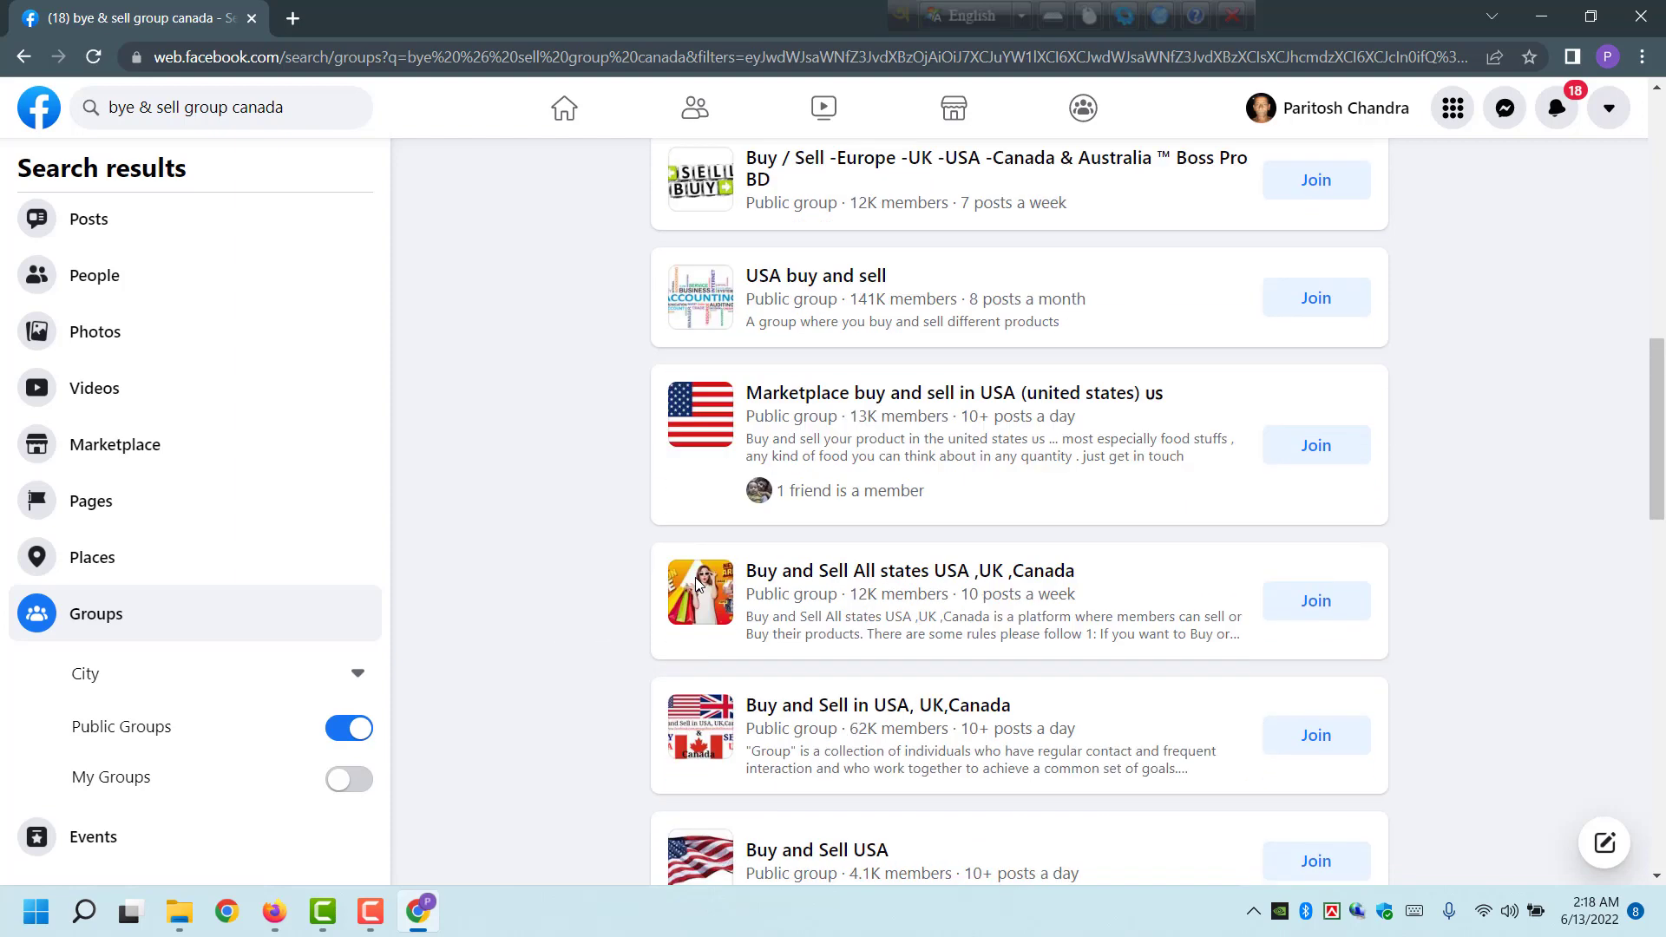
pyautogui.scroll(5, 698, 584)
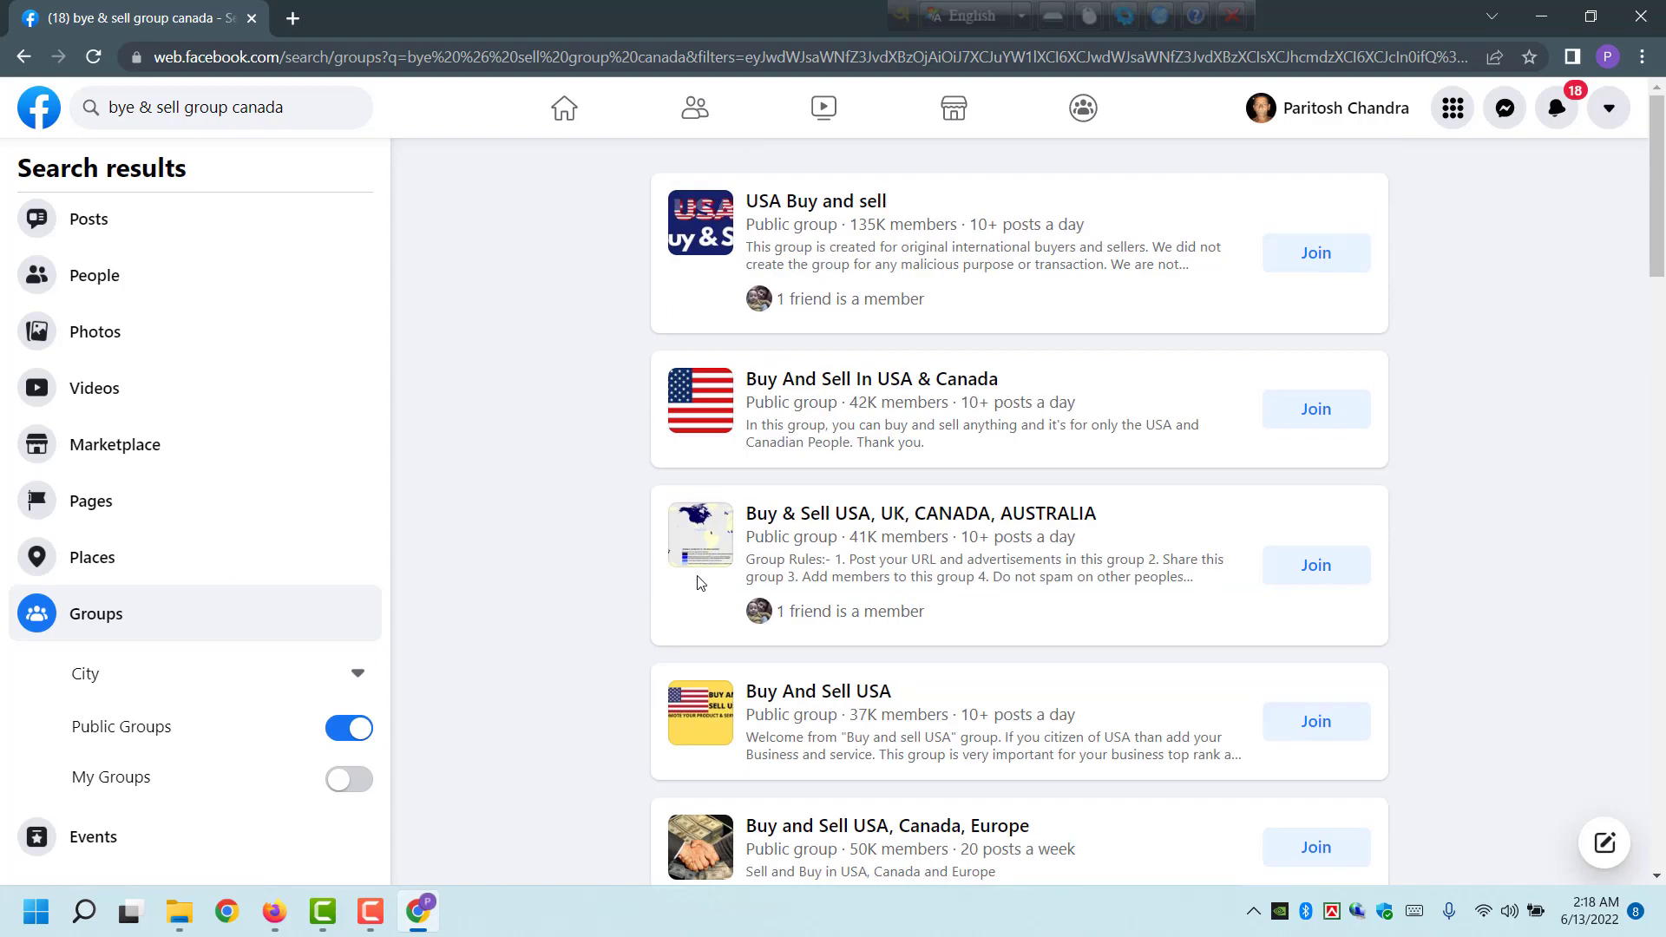
pyautogui.moveTo(855, 382)
pyautogui.press('Print')
pyautogui.moveTo(591, 337); pyautogui.dragTo(1182, 517)
pyautogui.click(1199, 398)
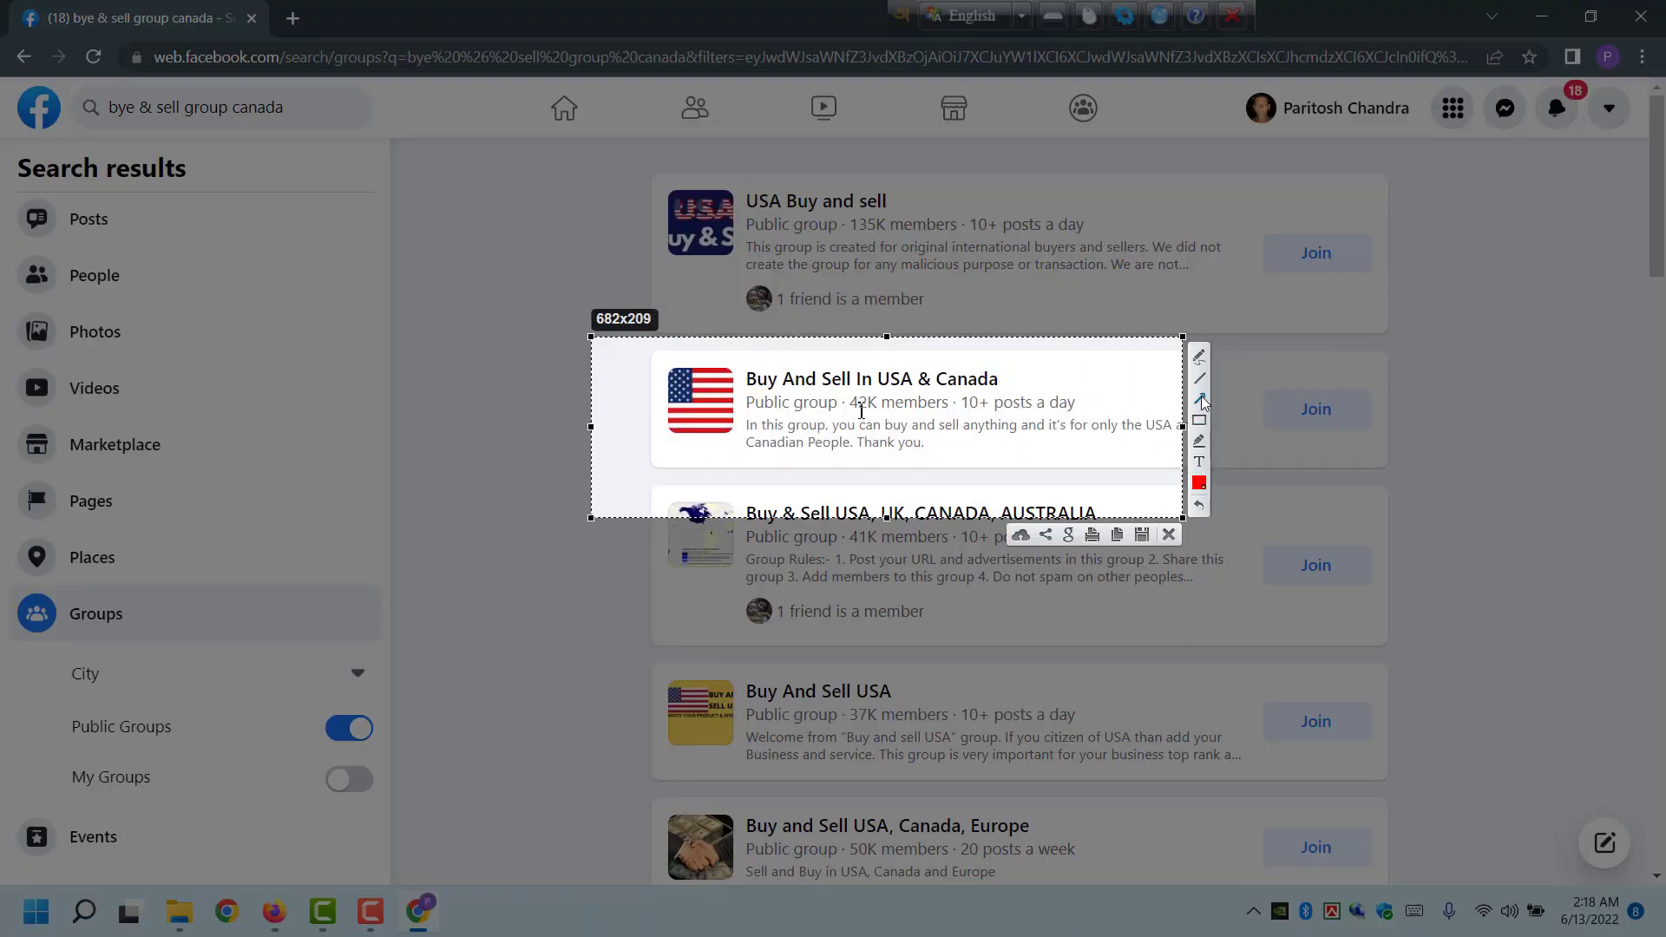
pyautogui.moveTo(1007, 451); pyautogui.dragTo(867, 411)
pyautogui.click(1169, 535)
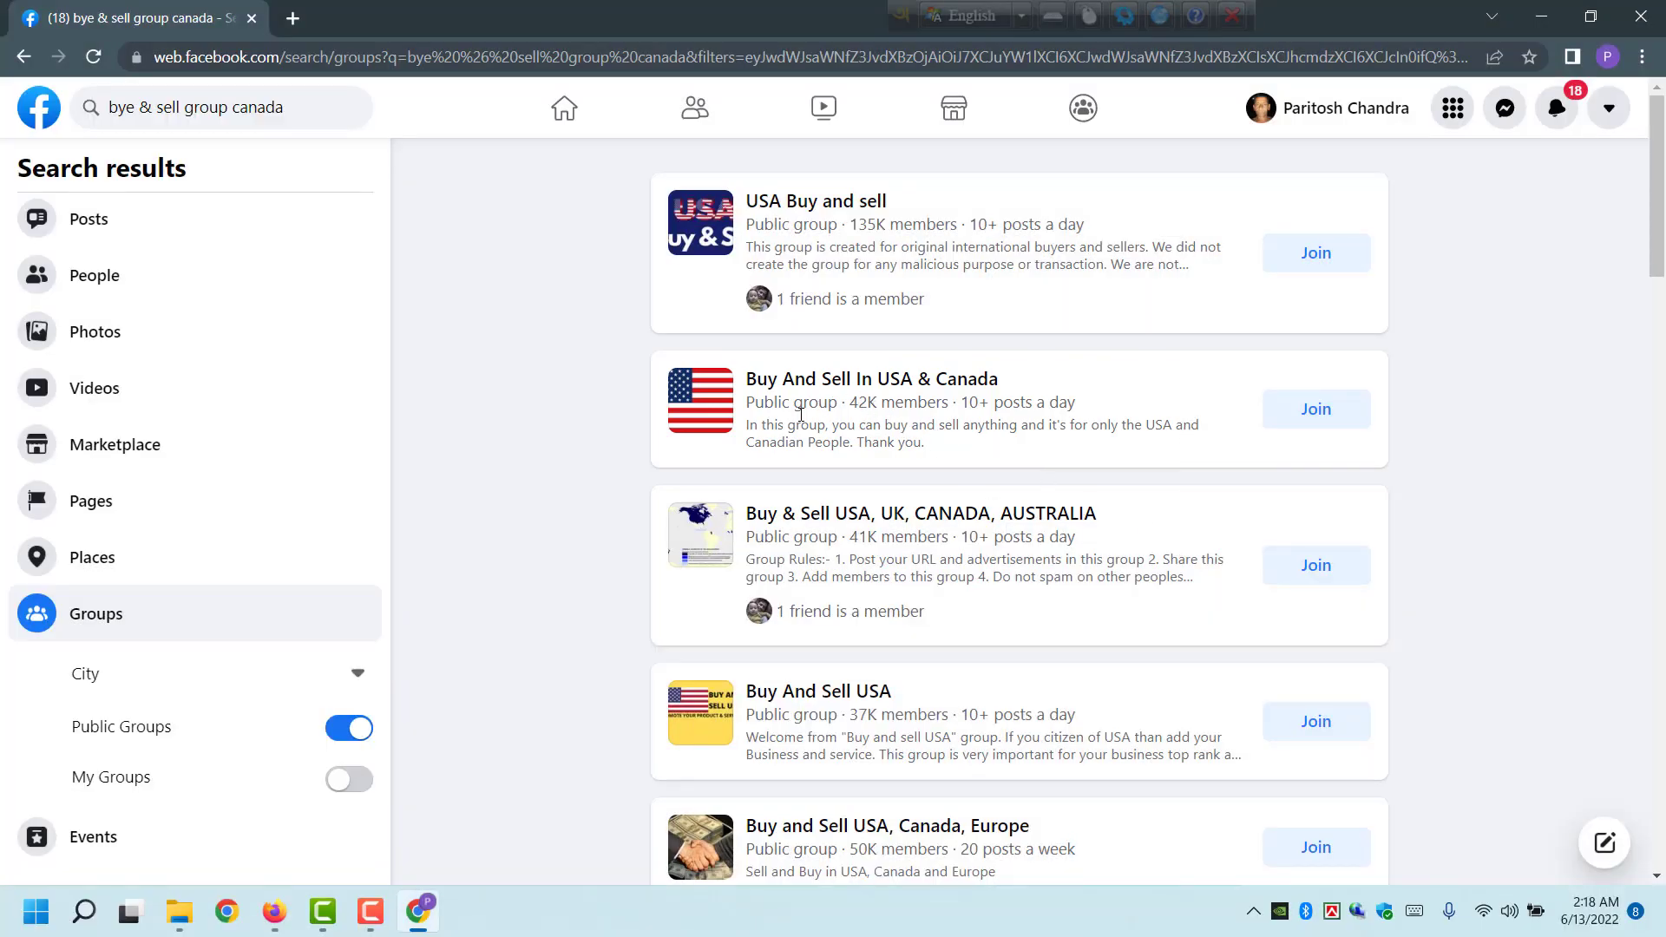
# - Open the Buy And Sell In USA & Canada and Buy And Sell USA groups in separate new browser tabs
pyautogui.rightClick(871, 387)
pyautogui.click(912, 398)
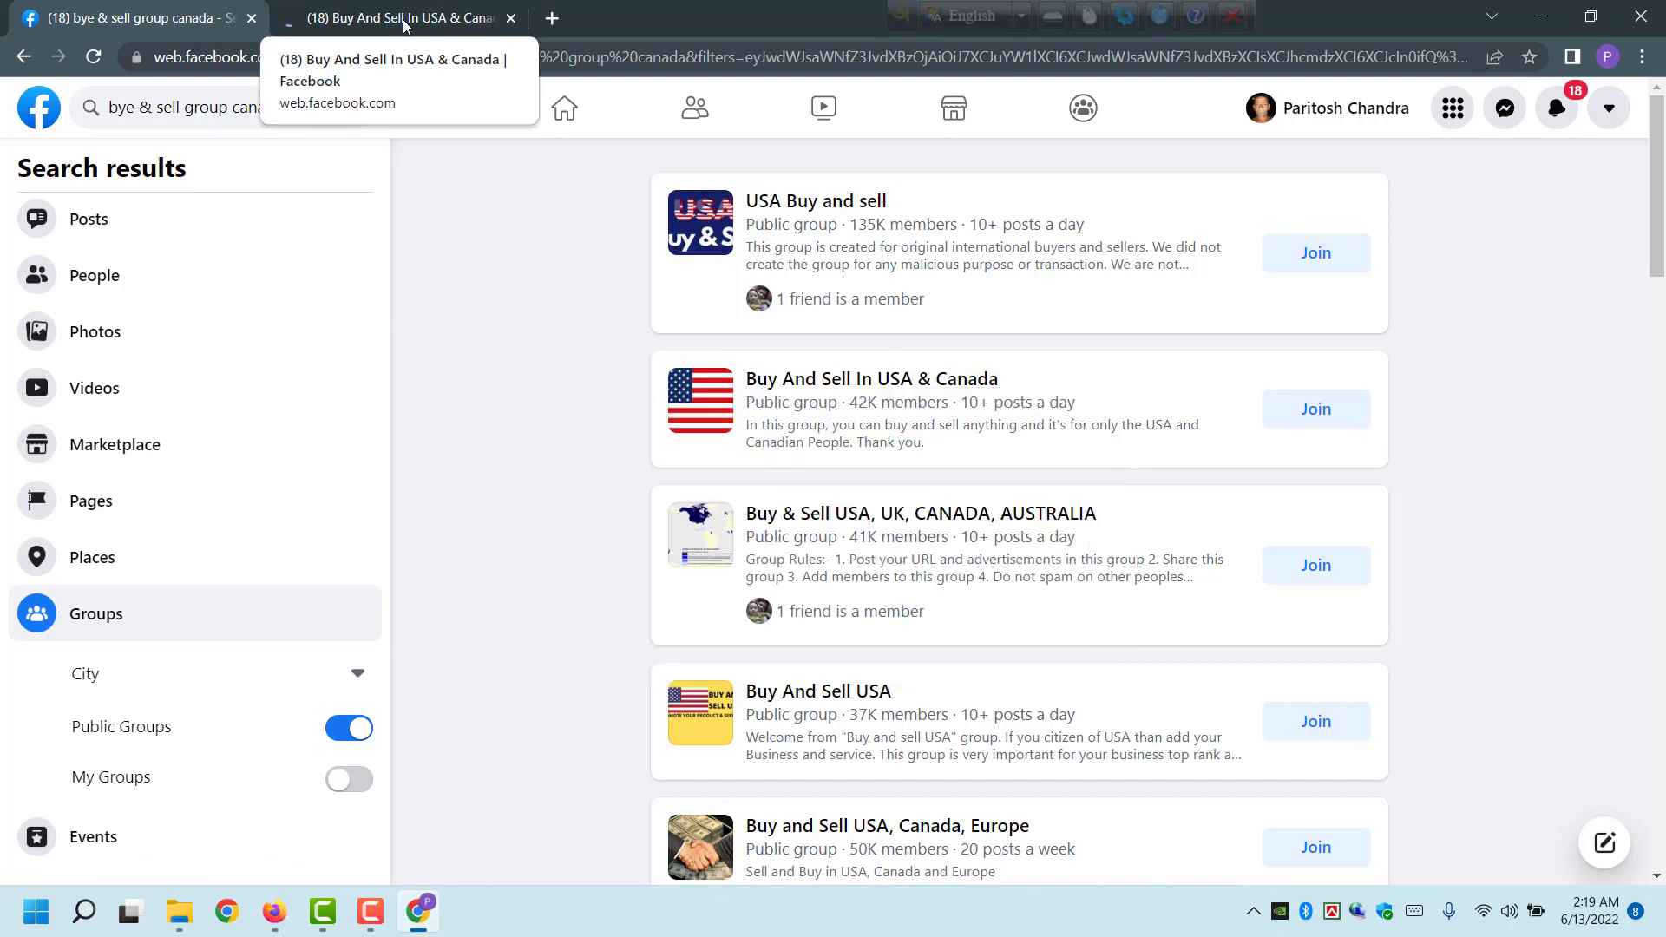
pyautogui.scroll(-3, 912, 551)
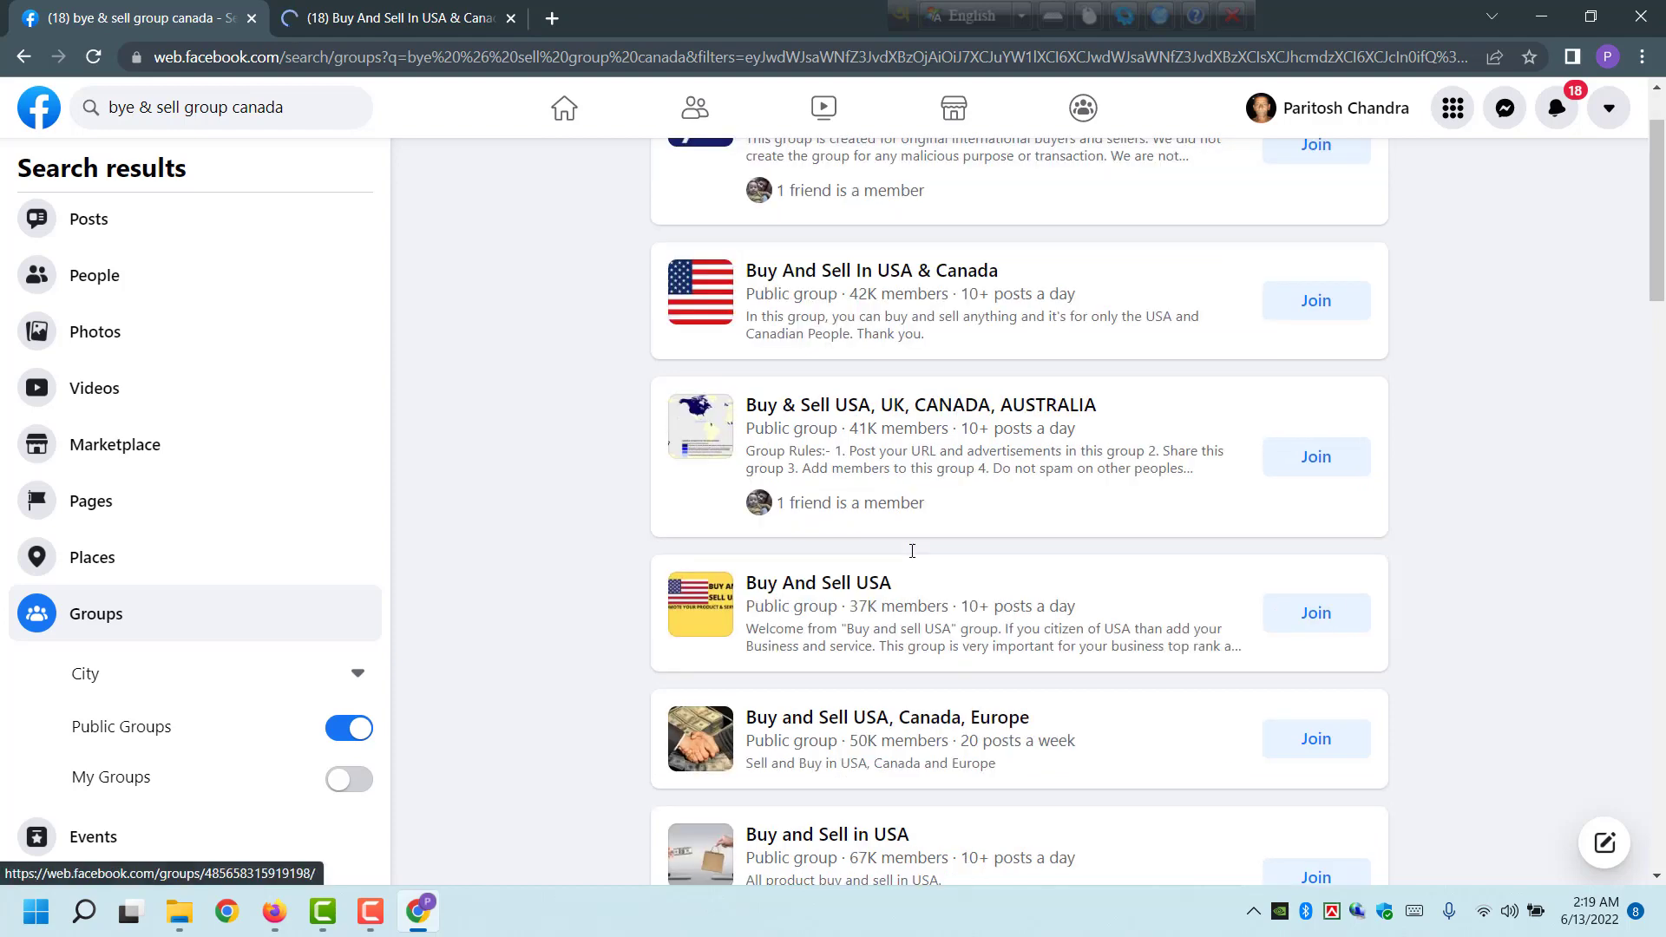
pyautogui.rightClick(820, 486)
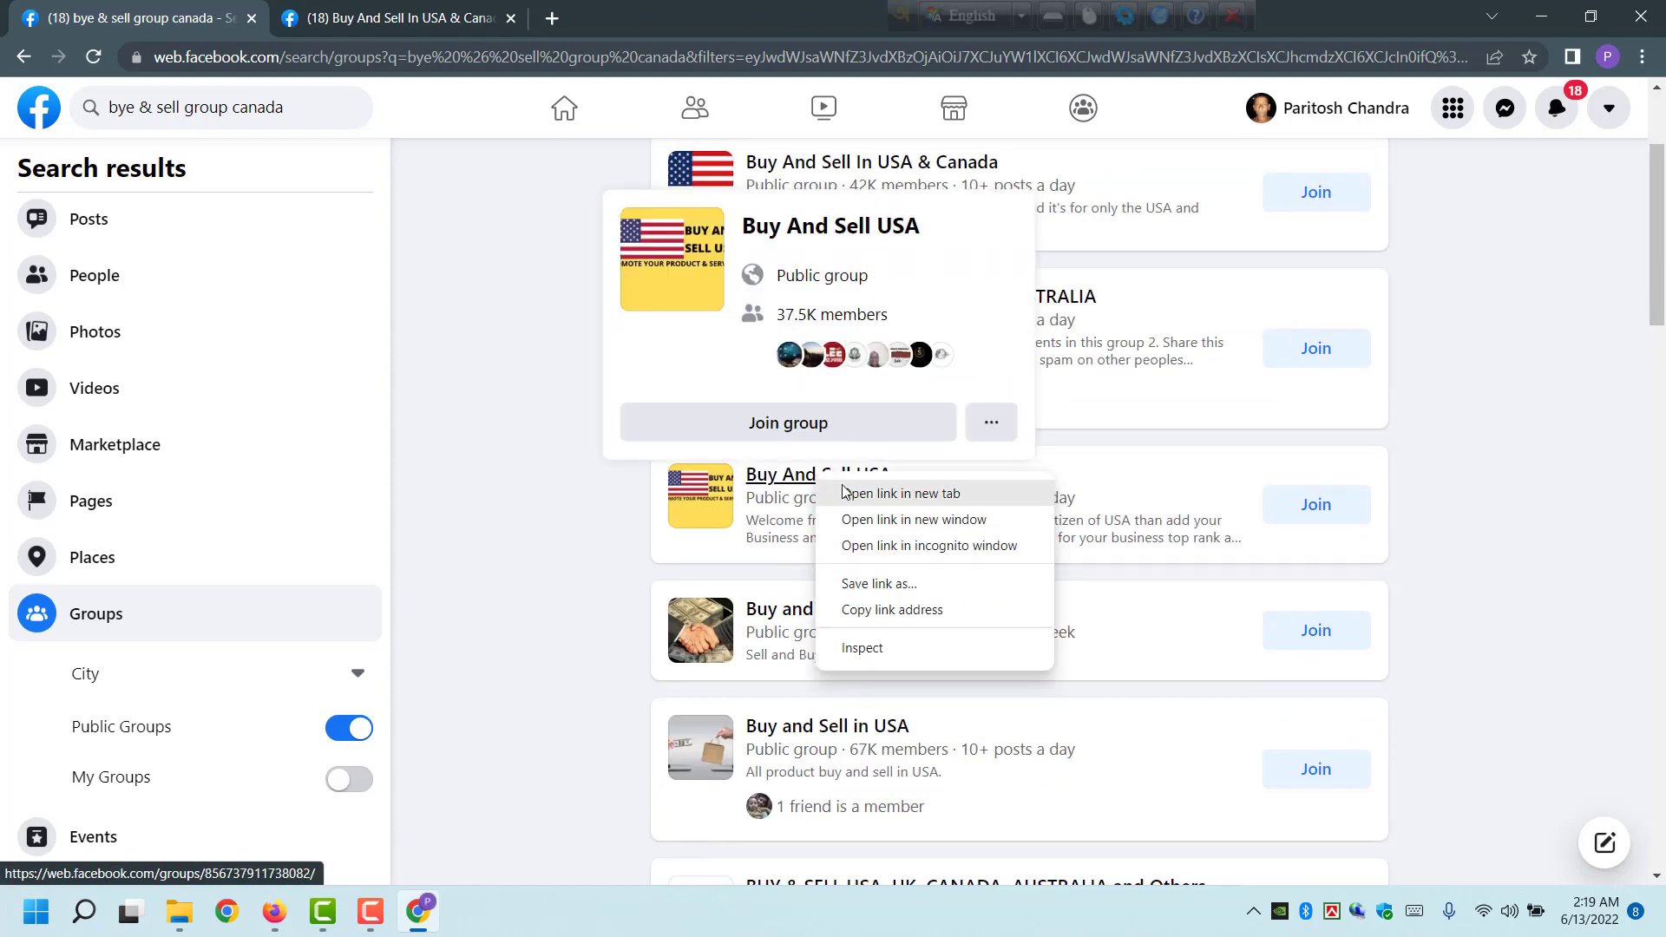
pyautogui.click(855, 491)
# - Show the About page of the Buy And Sell In USA & Canada group and join the group
pyautogui.click(434, 19)
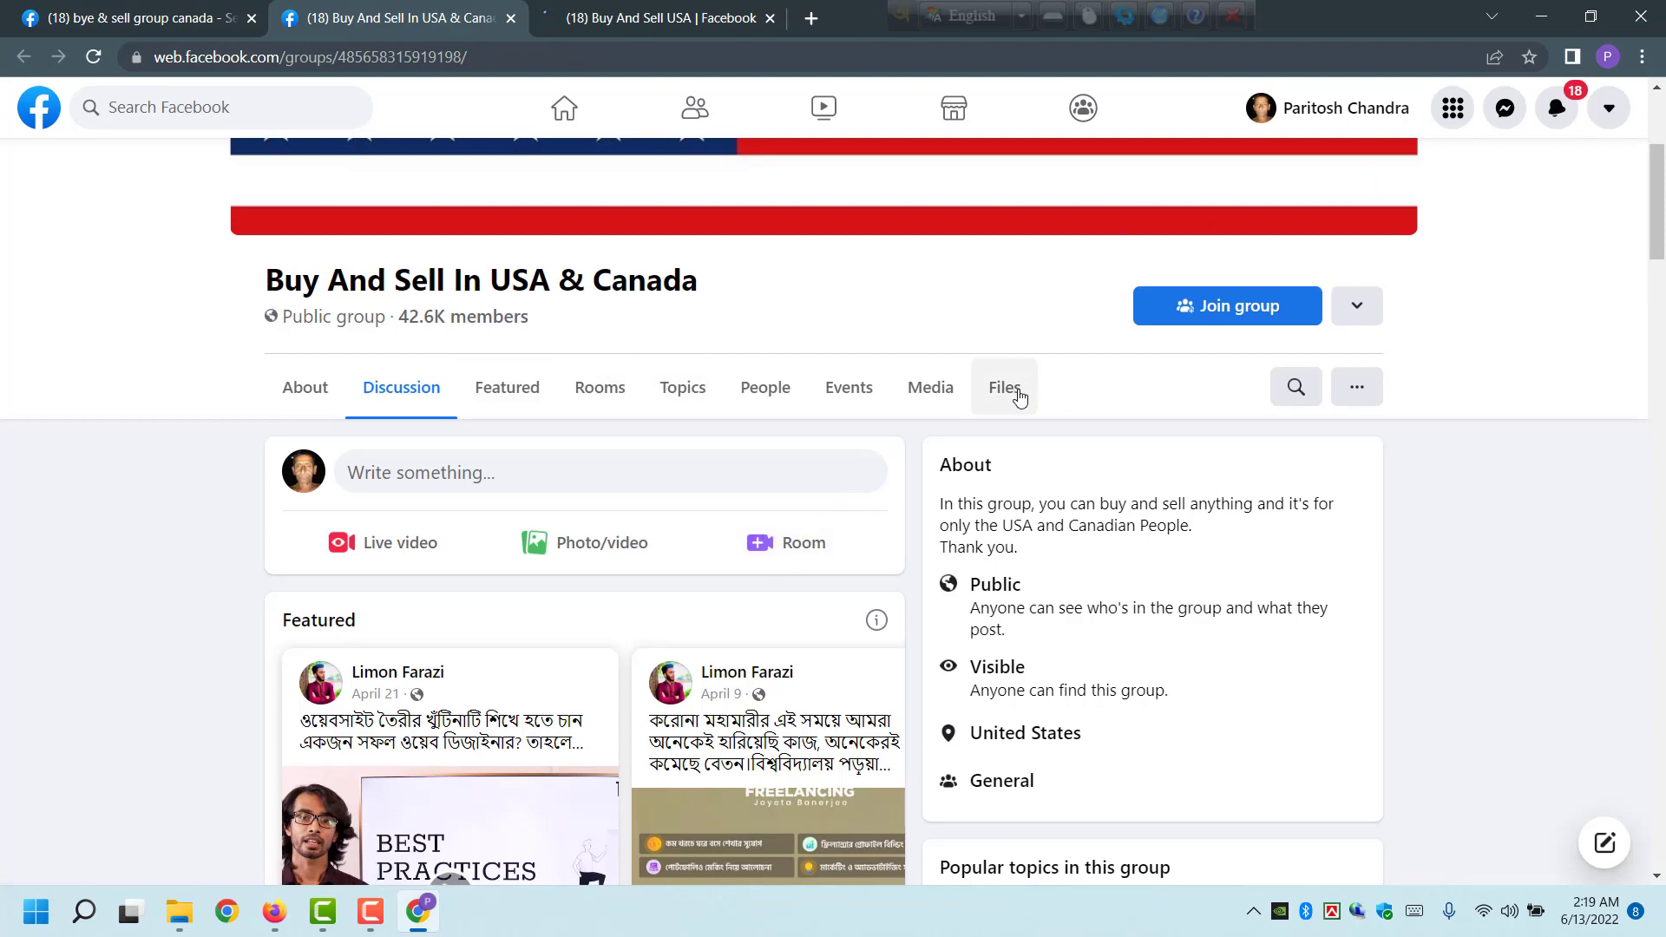
pyautogui.click(304, 388)
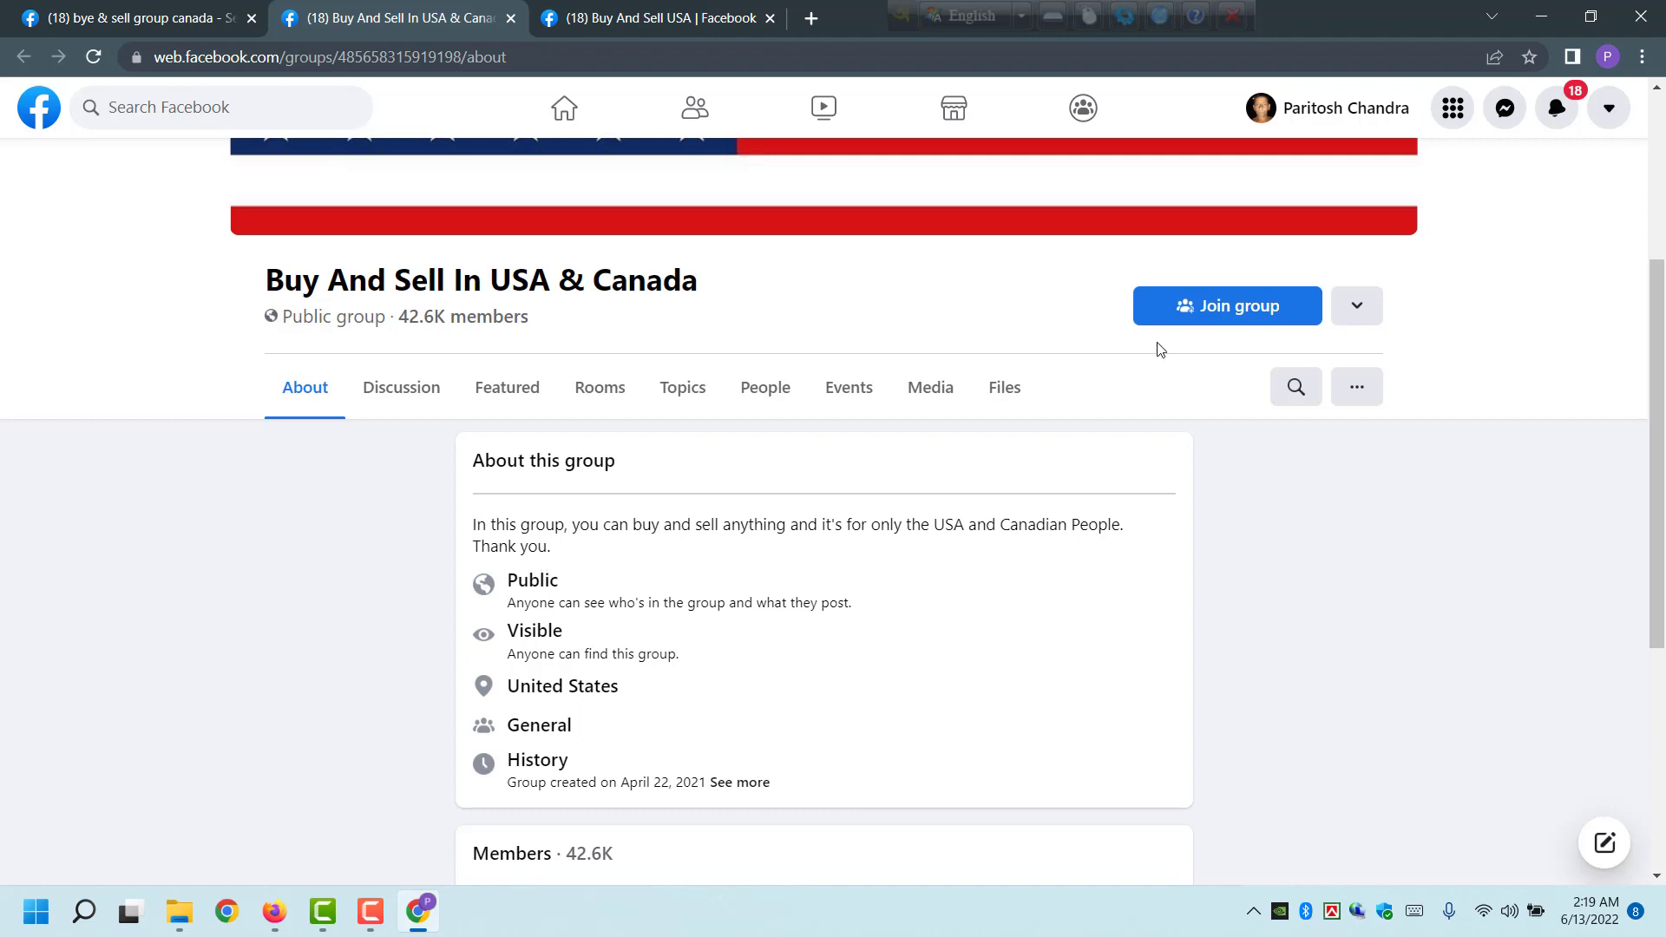
pyautogui.click(1232, 312)
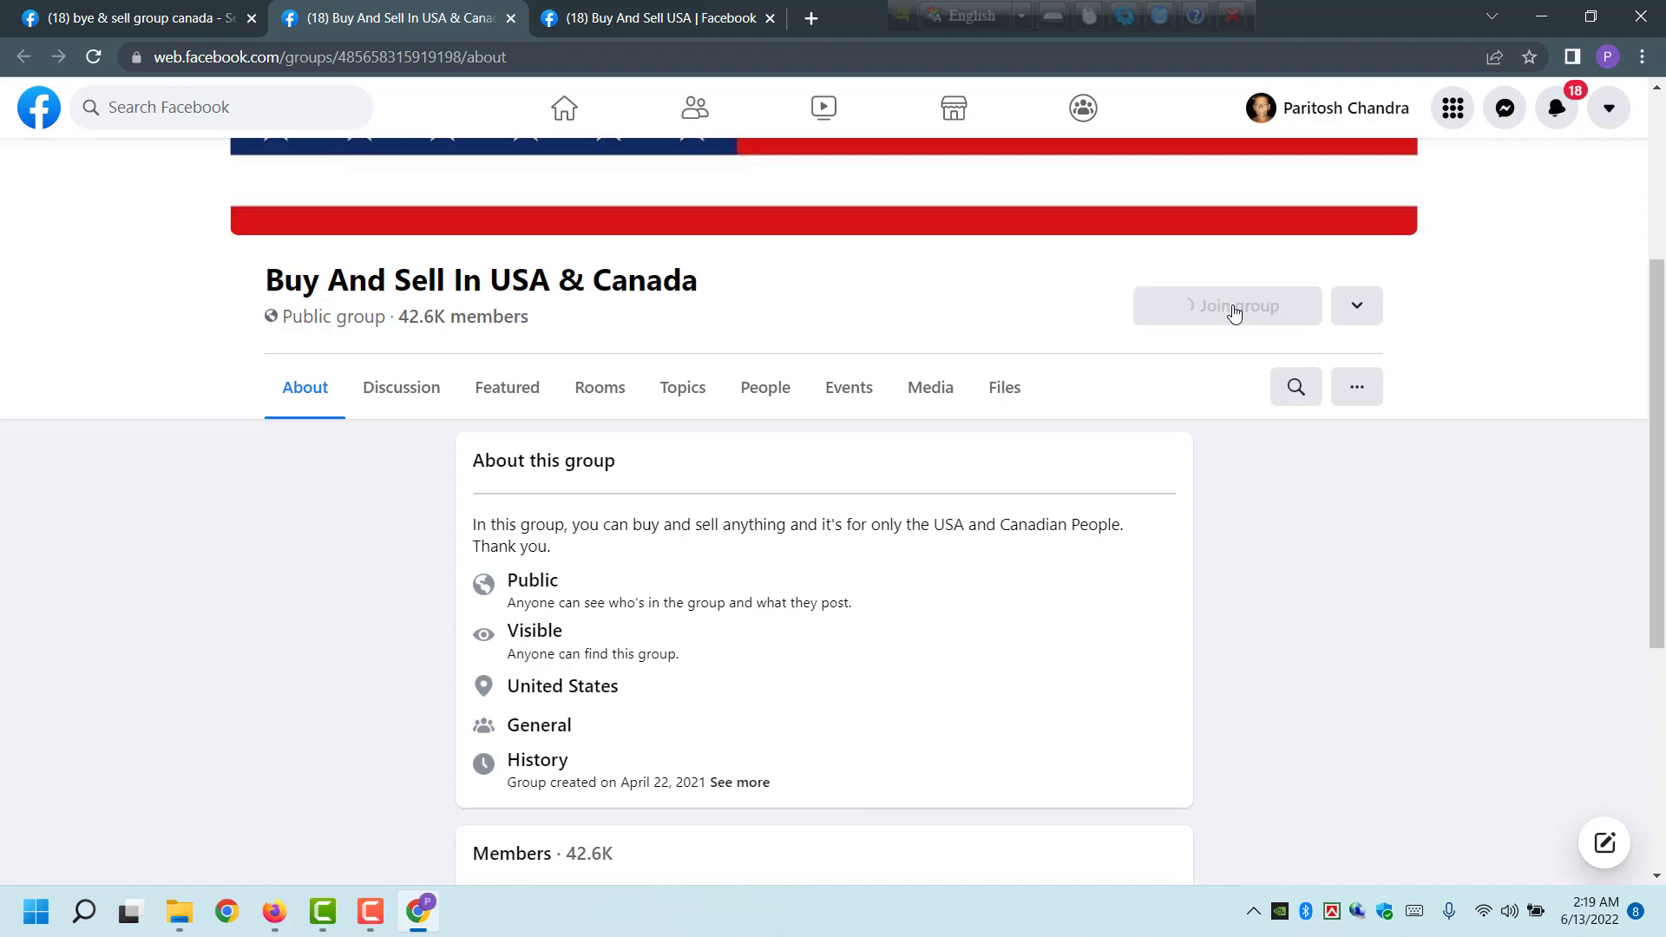
# - Frame the Join group control with a rectangle in a screen capture of the group header, and discard the capture
pyautogui.press('Print')
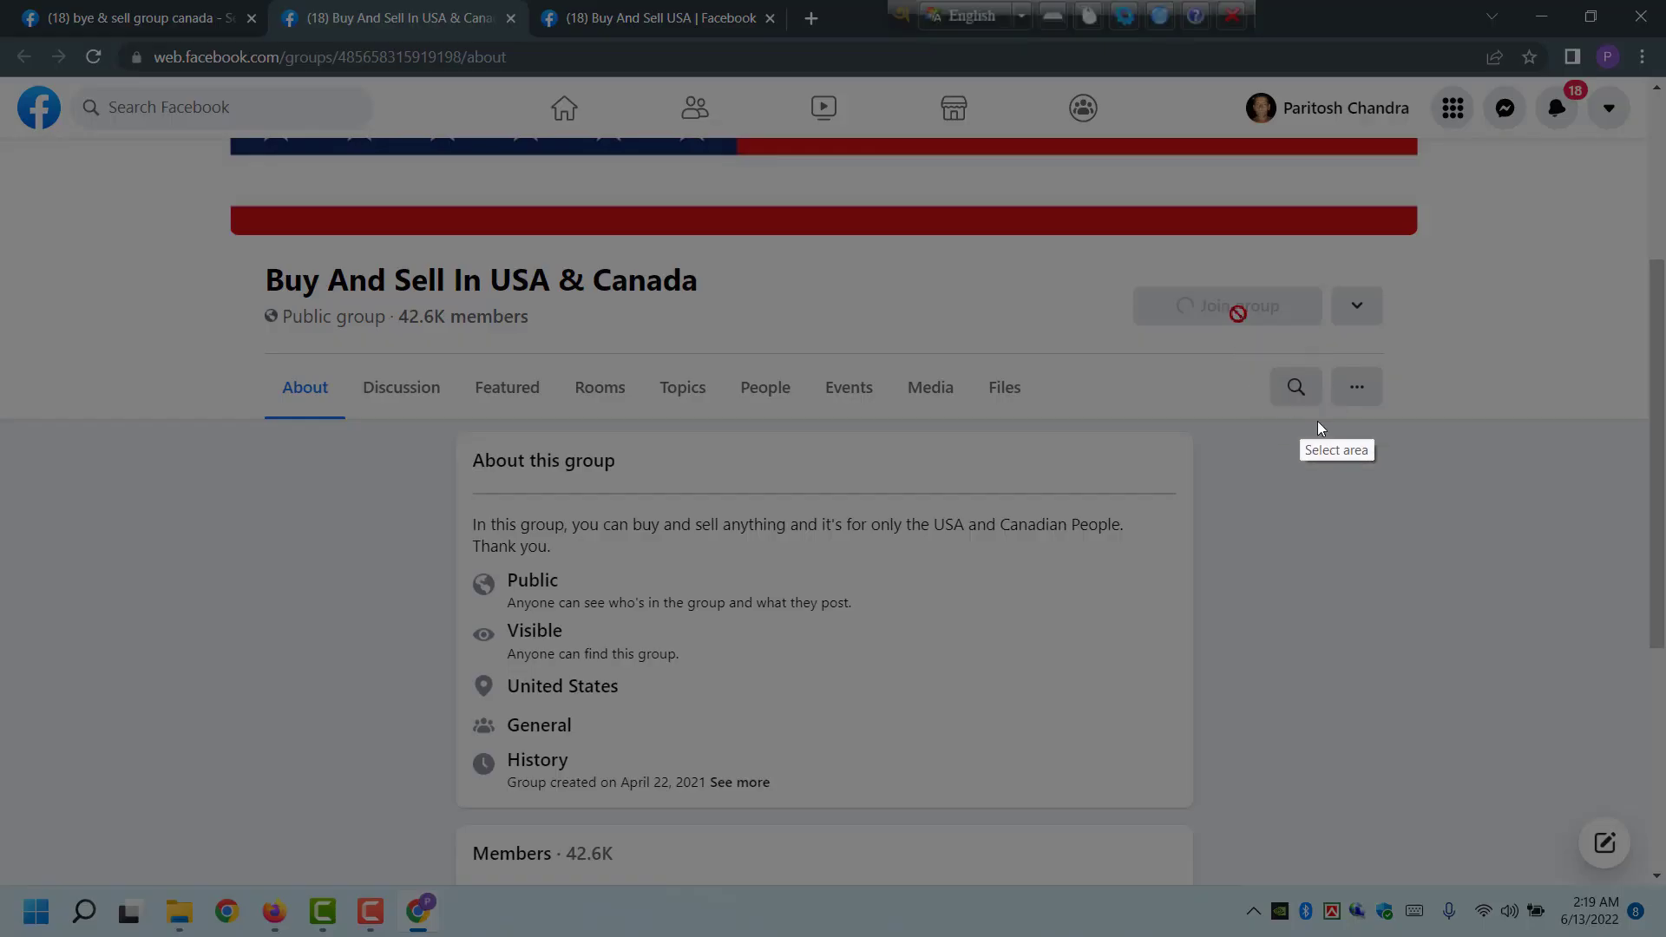
pyautogui.moveTo(1008, 192); pyautogui.dragTo(1511, 575)
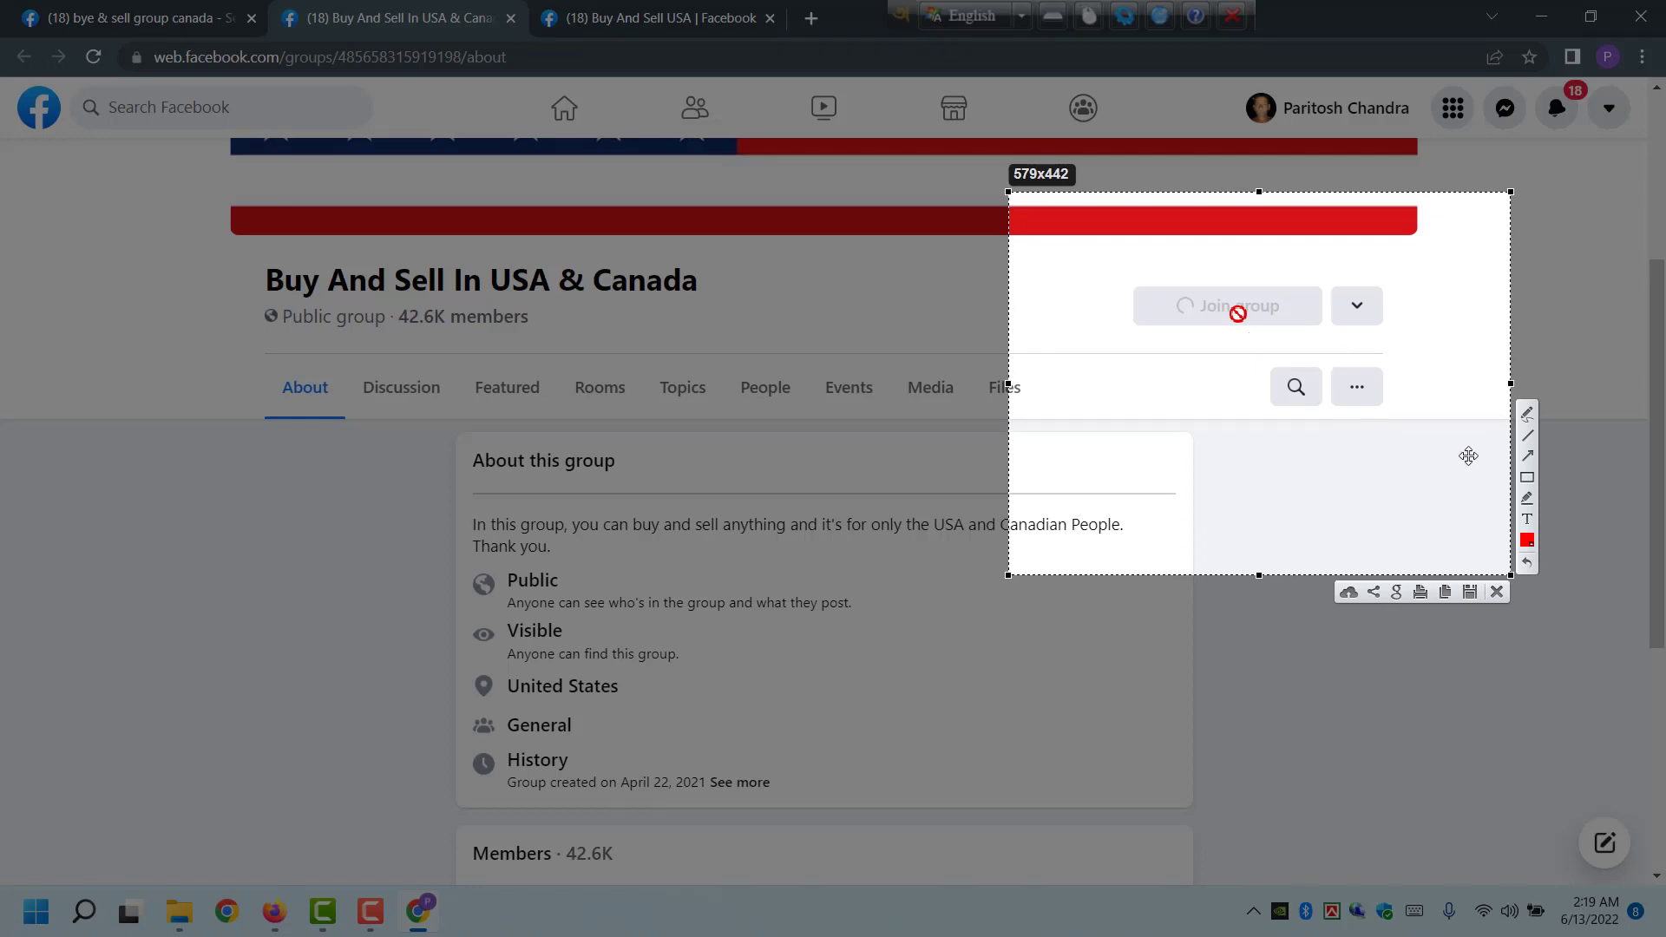
pyautogui.moveTo(1120, 267)
pyautogui.mouseDown()
pyautogui.moveTo(1184, 314)
pyautogui.moveTo(1322, 354)
pyautogui.mouseUp()
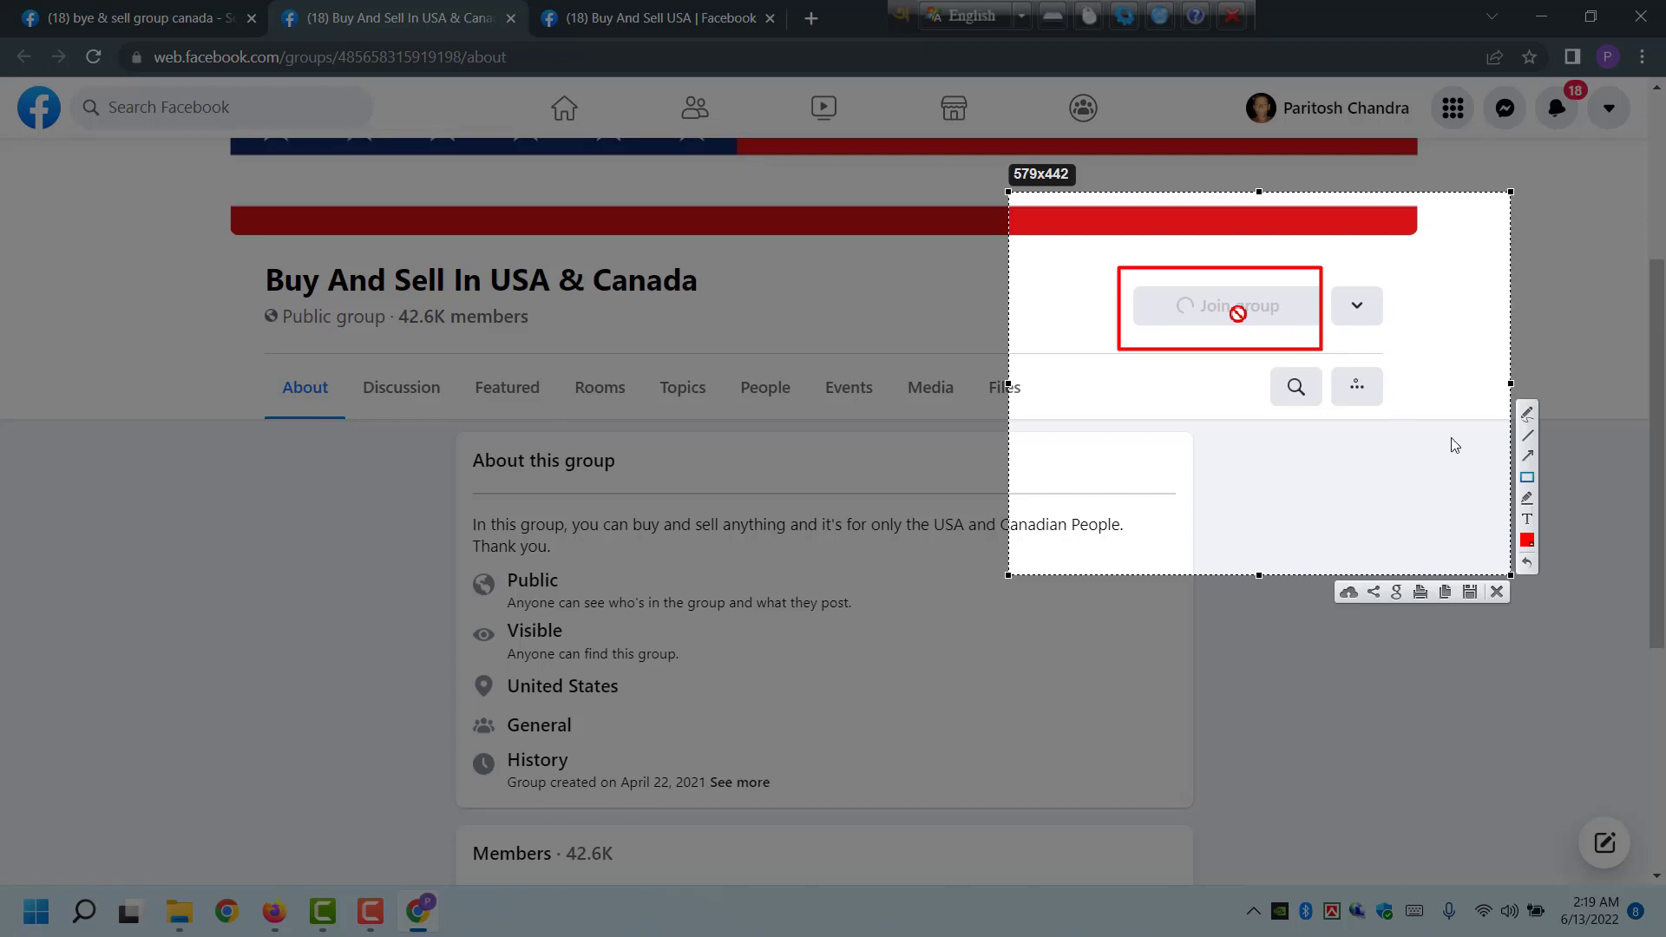
pyautogui.click(1497, 592)
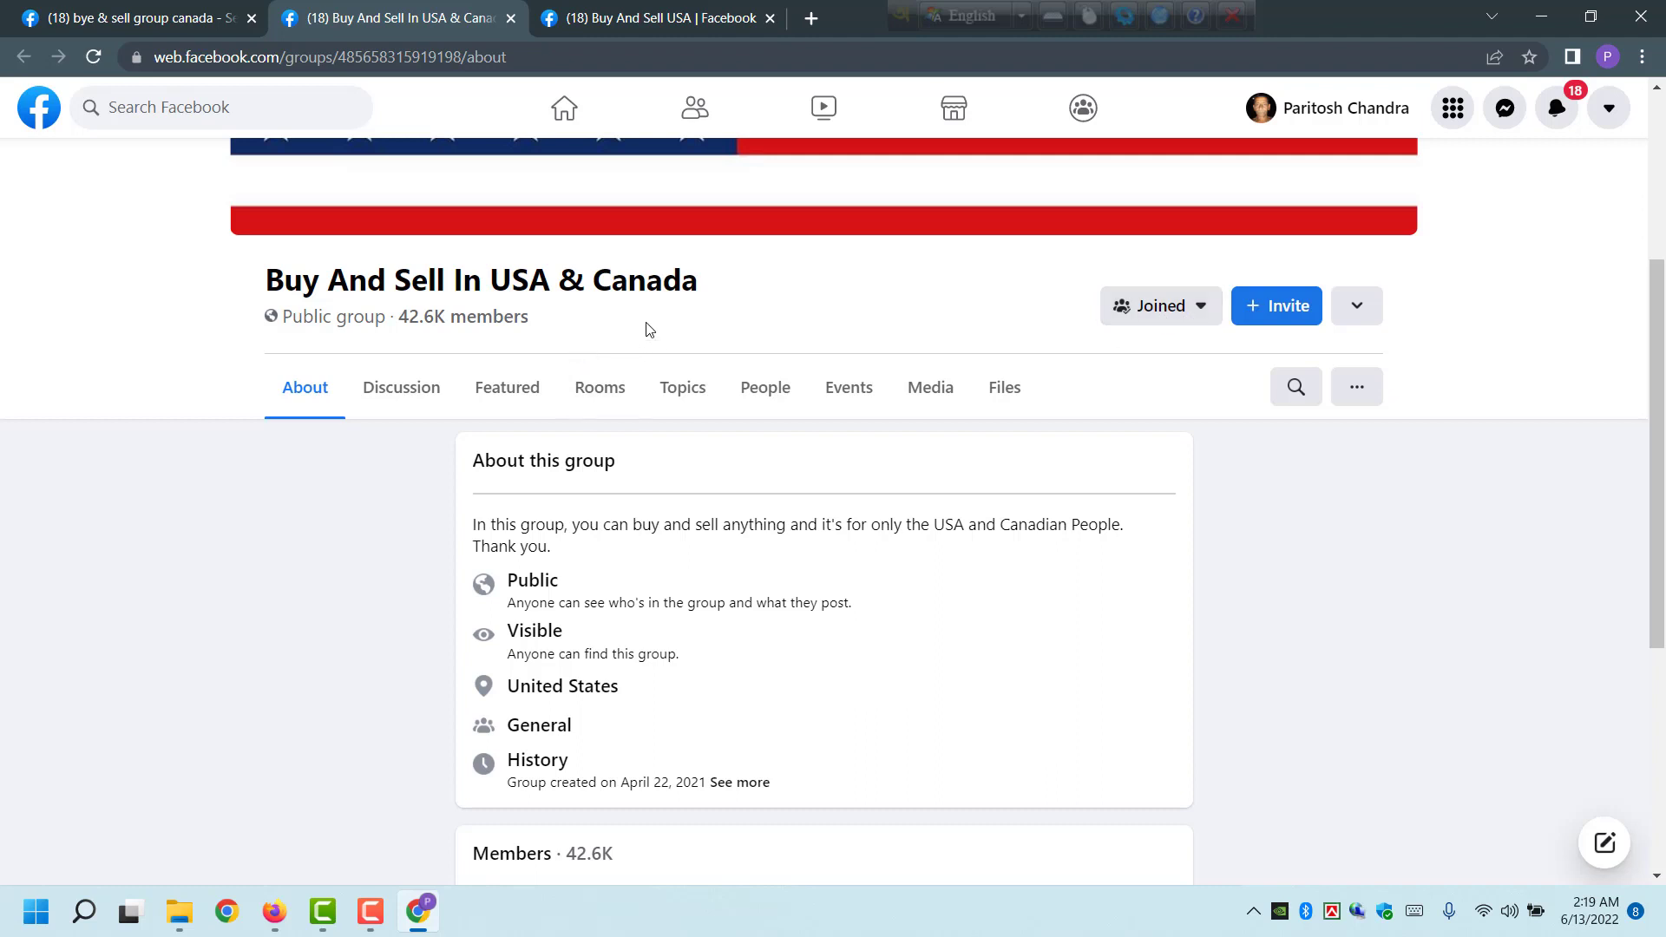
# - Copy the group name Buy And Sell In USA & Canada into cell A2 of Sheet6 in the Firefox spreadsheet
pyautogui.moveTo(712, 288); pyautogui.dragTo(271, 282)
pyautogui.hotkey('ctrl', 'c')
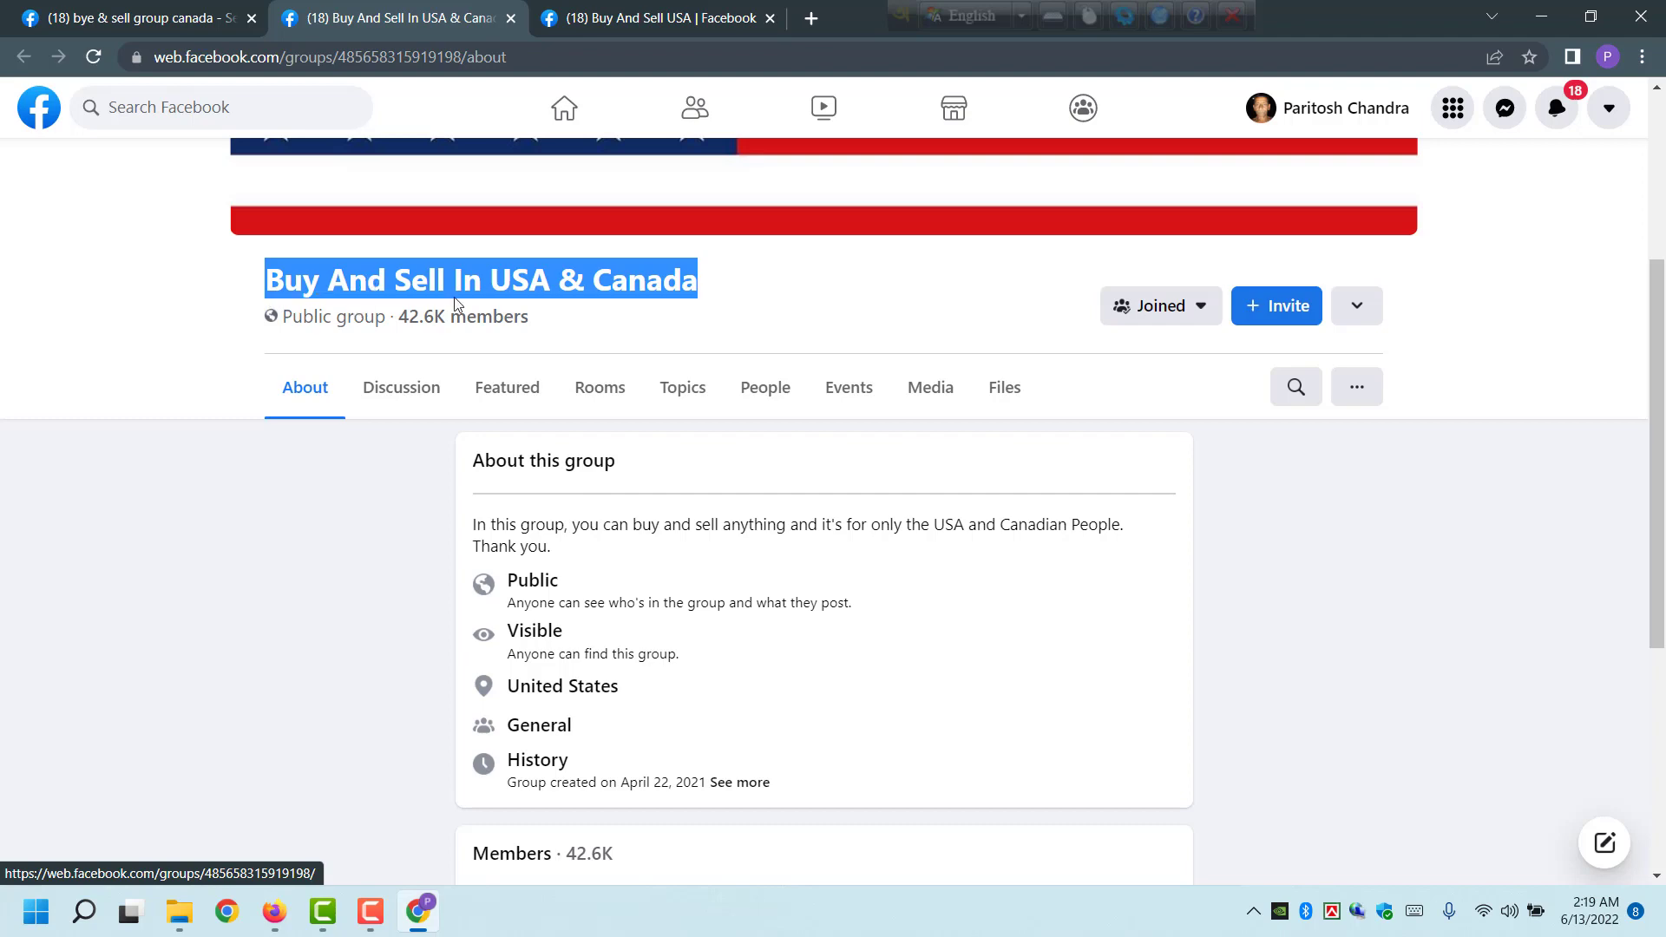
pyautogui.scroll(4, 437, 307)
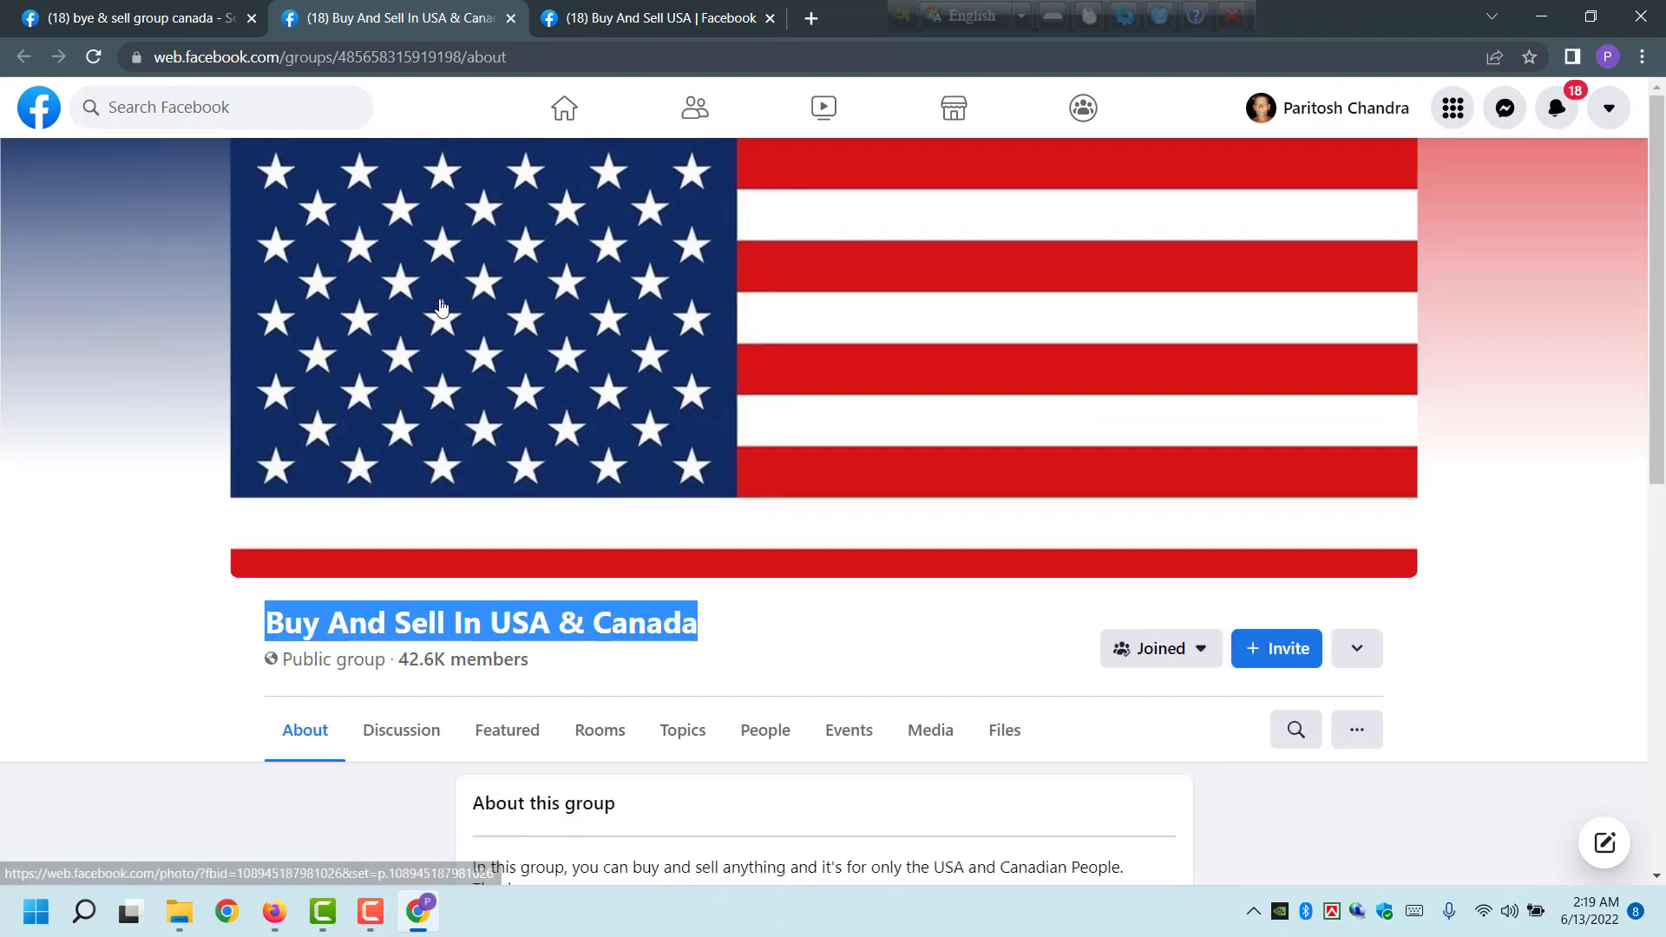
pyautogui.scroll(-5, 438, 307)
pyautogui.scroll(1, 440, 306)
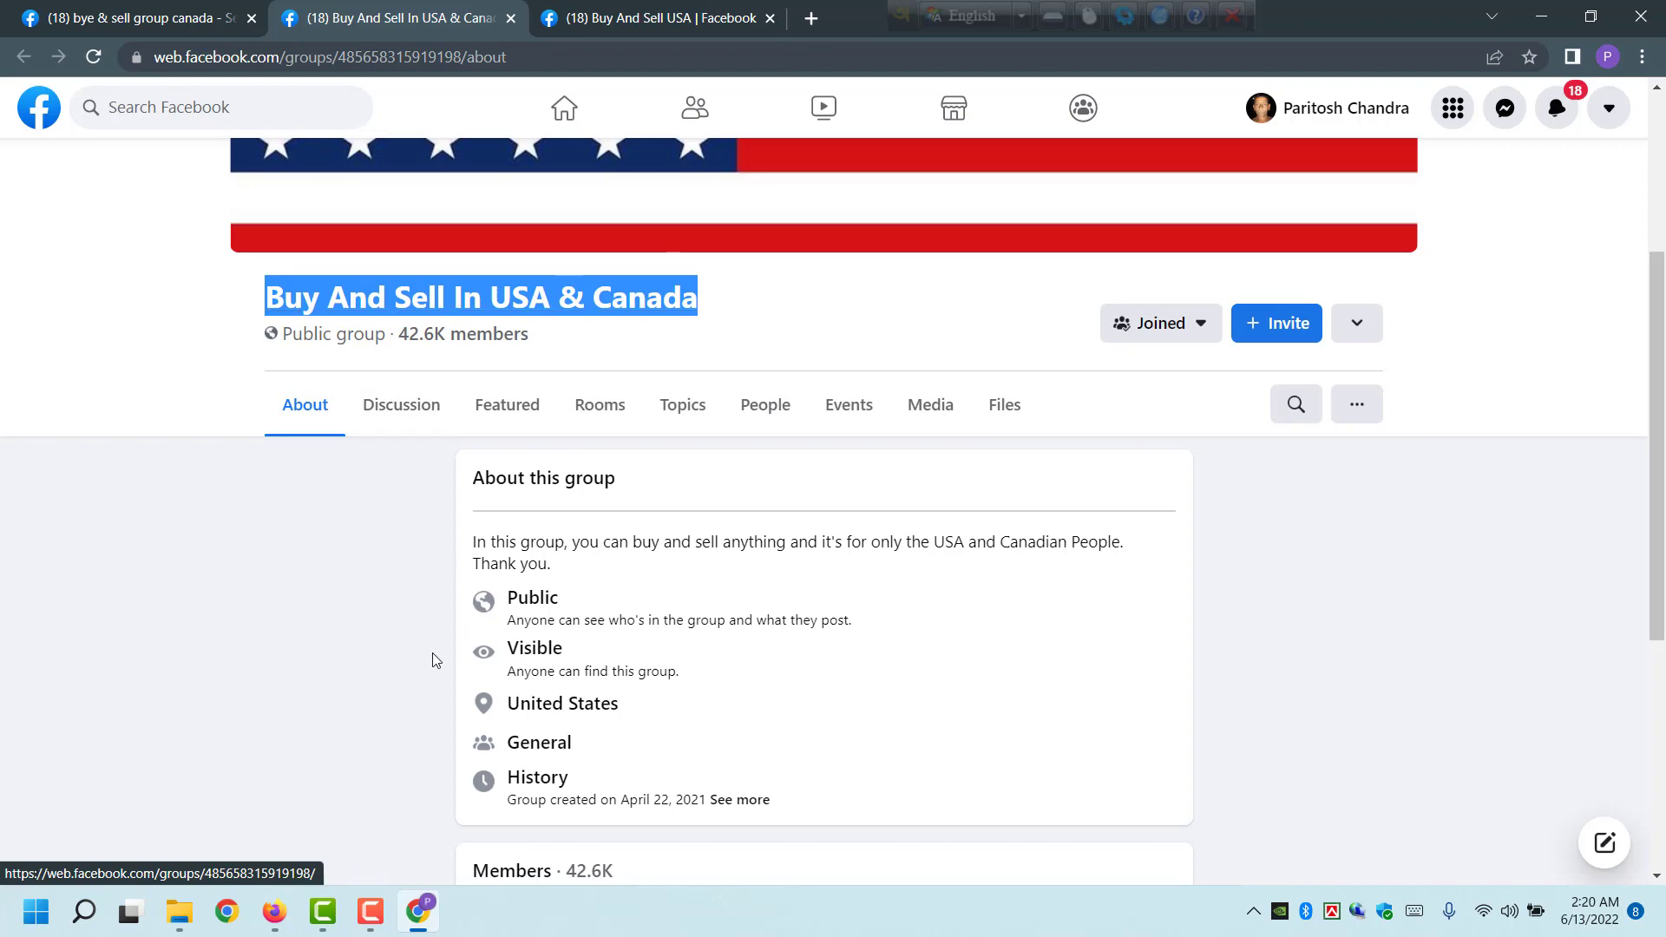
pyautogui.click(272, 913)
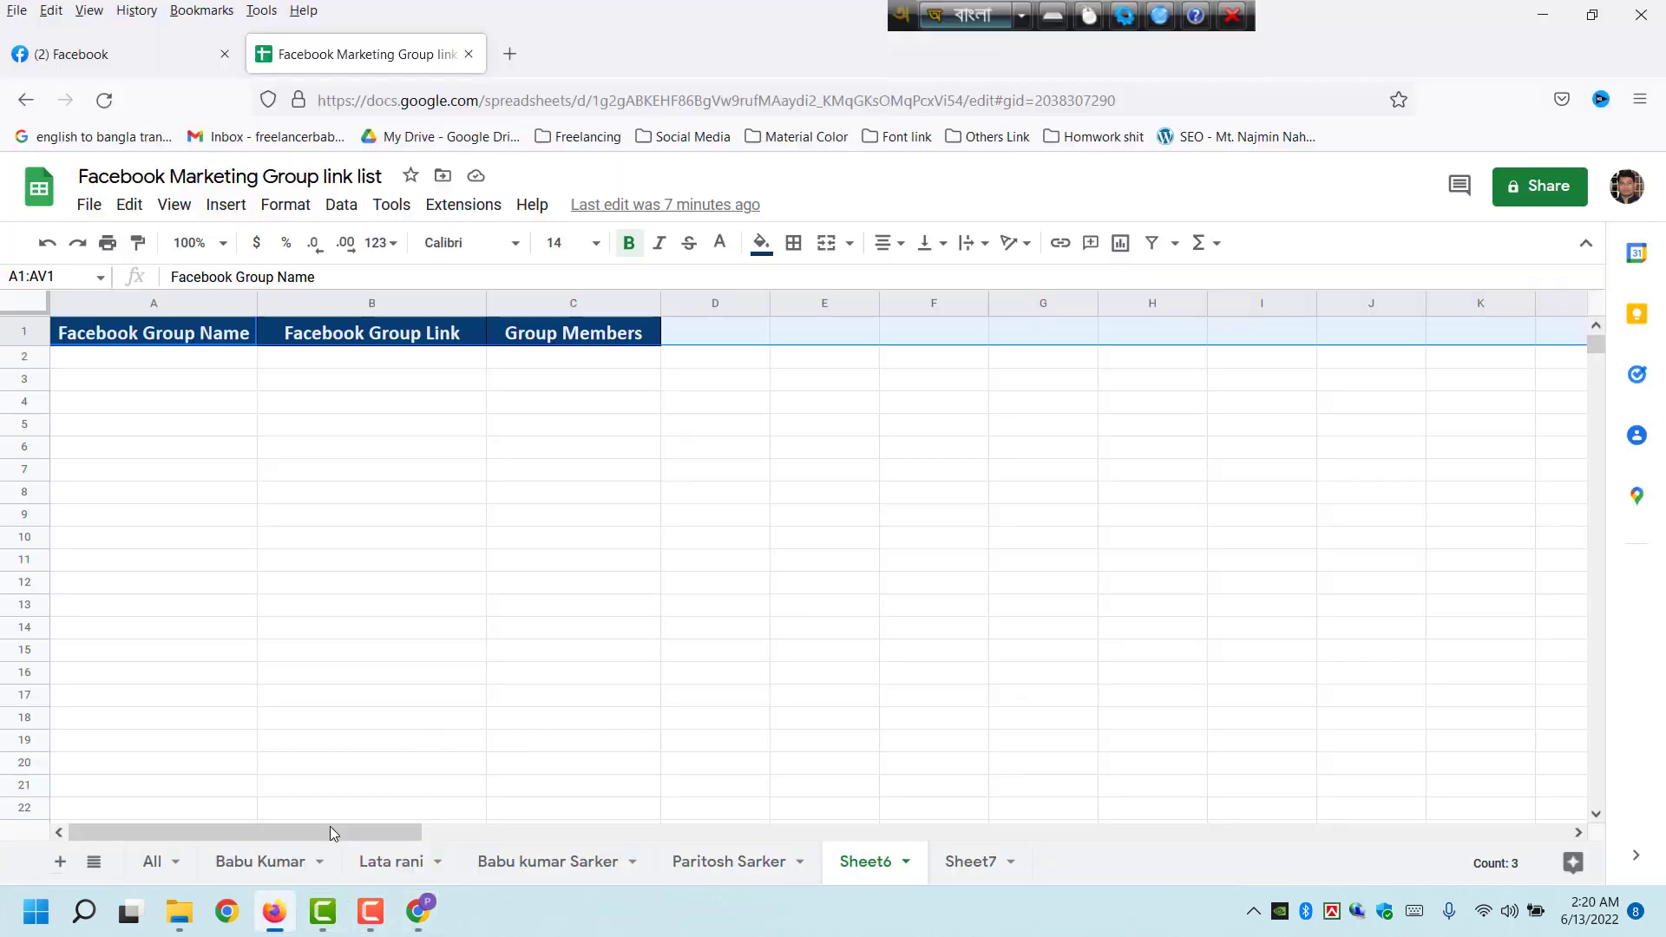
pyautogui.click(119, 362)
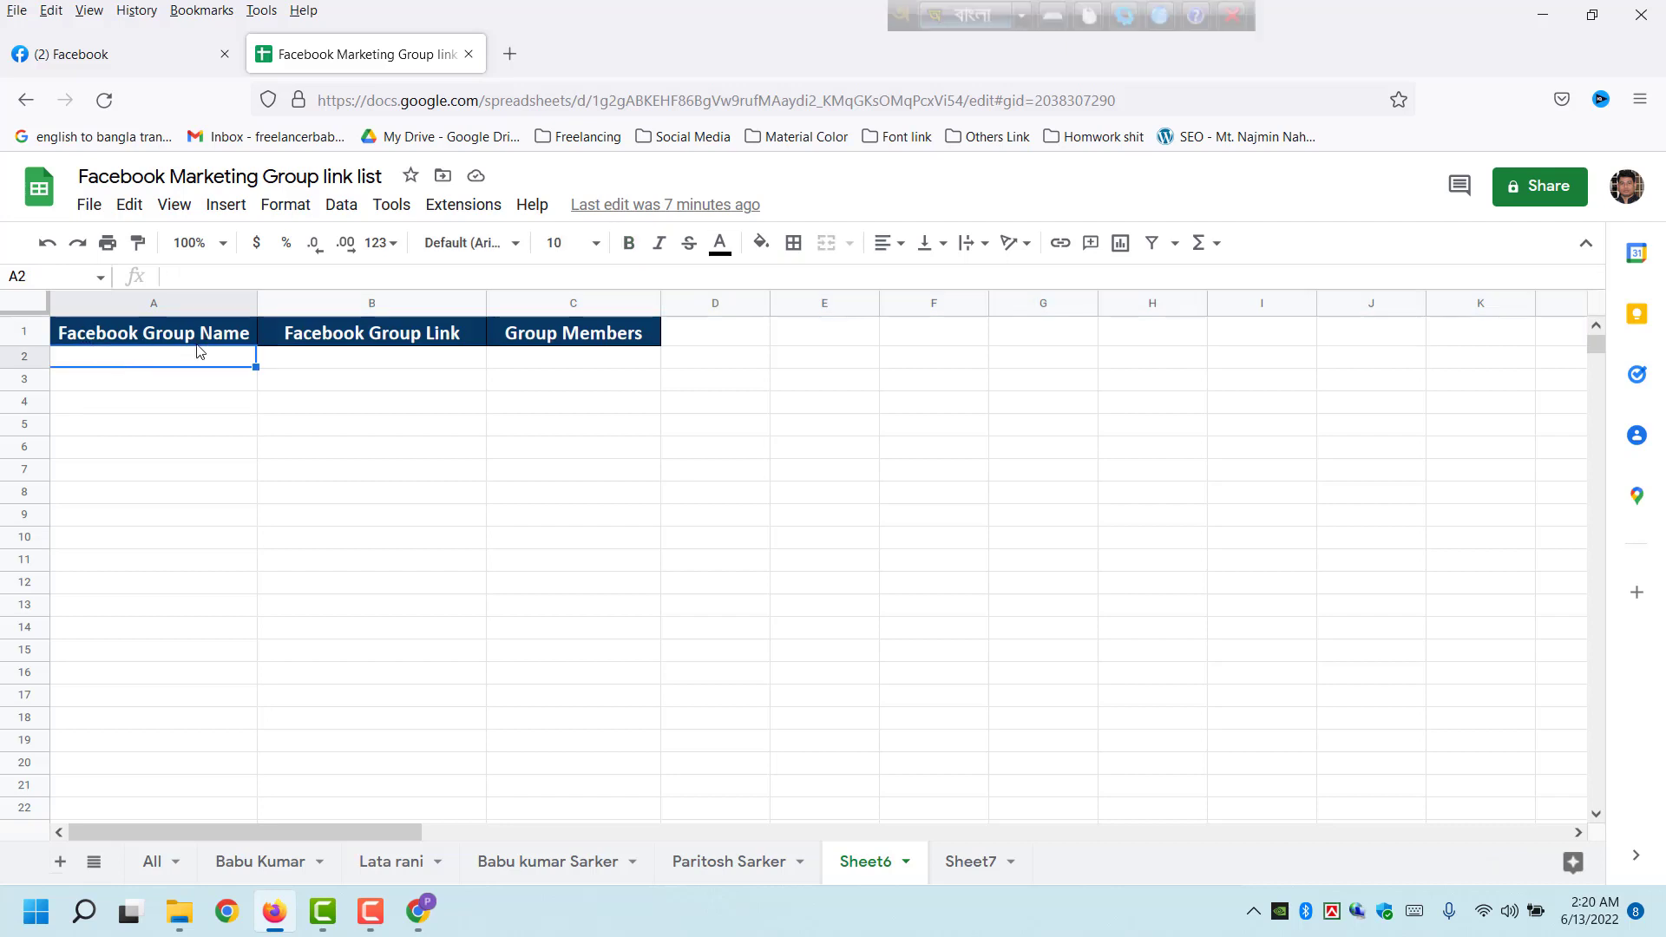
pyautogui.hotkey('ctrl', 'v')
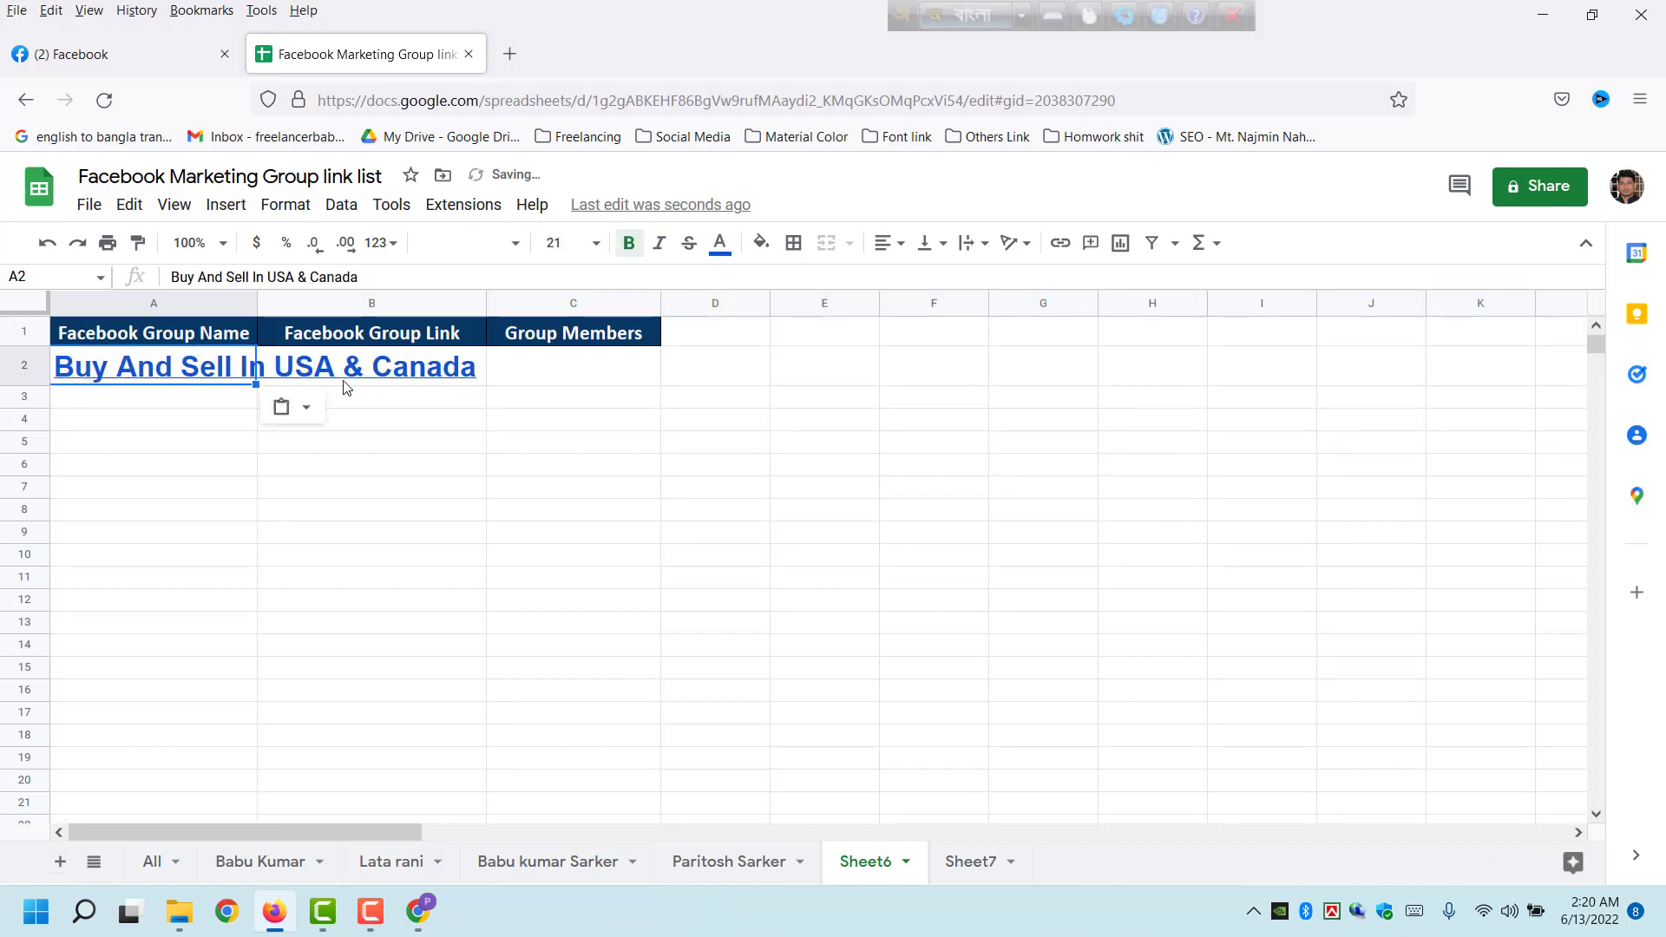
pyautogui.click(113, 450)
# - Switch to the Buy And Sell In USA & Canada group's About page in Chrome
pyautogui.click(417, 911)
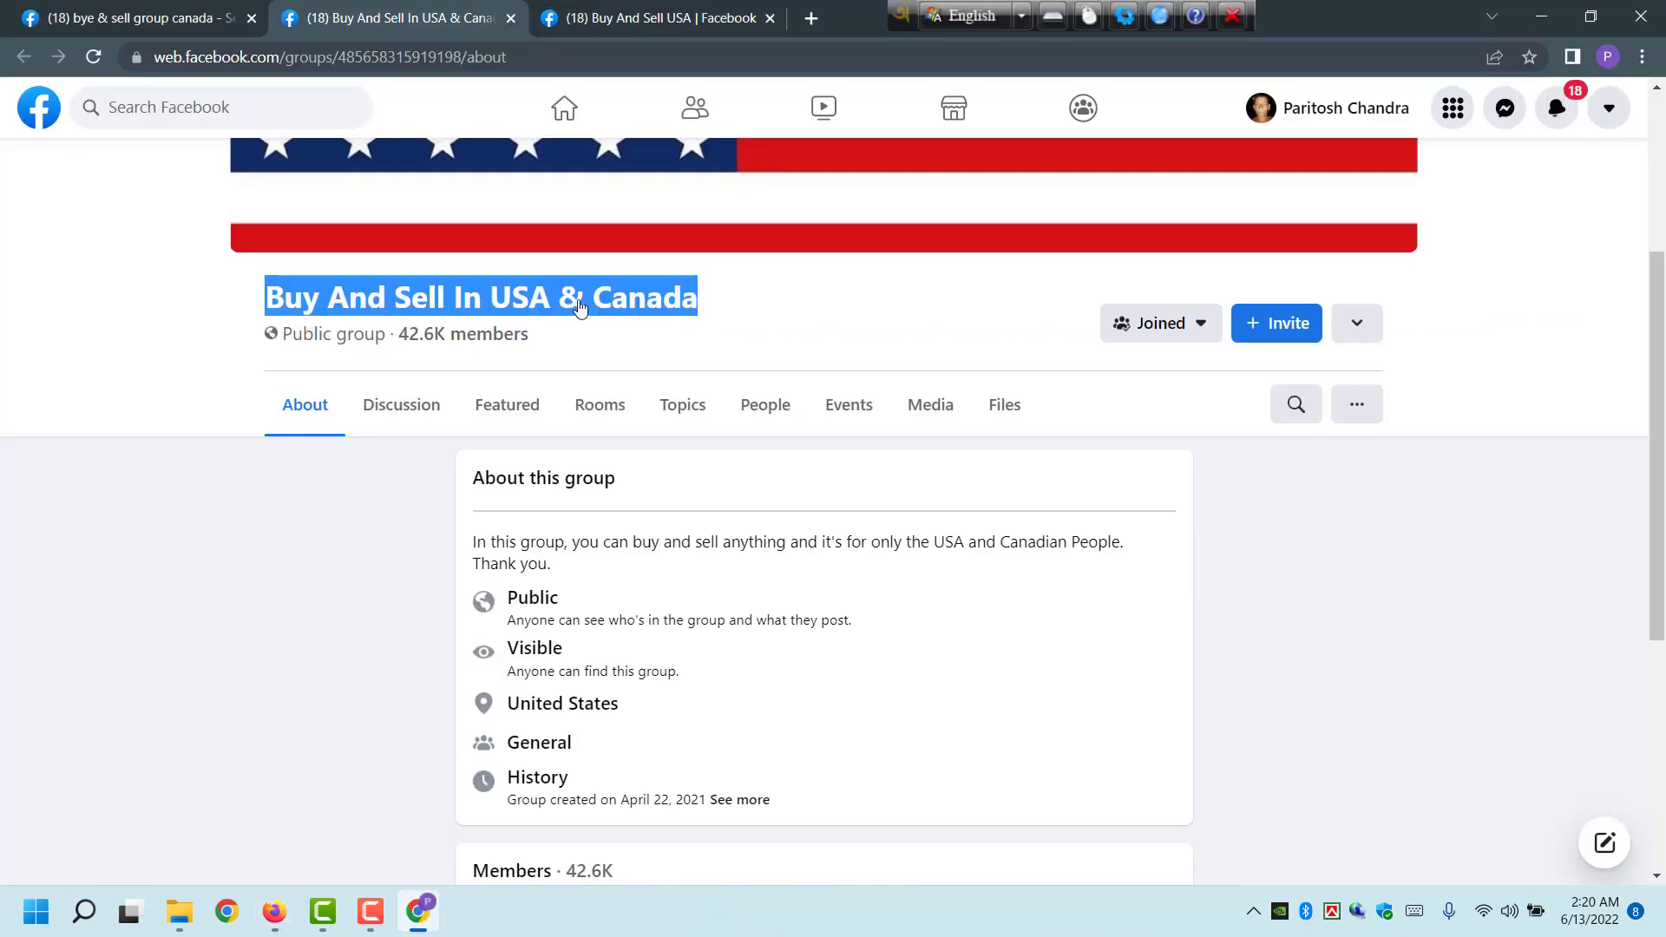
pyautogui.click(492, 56)
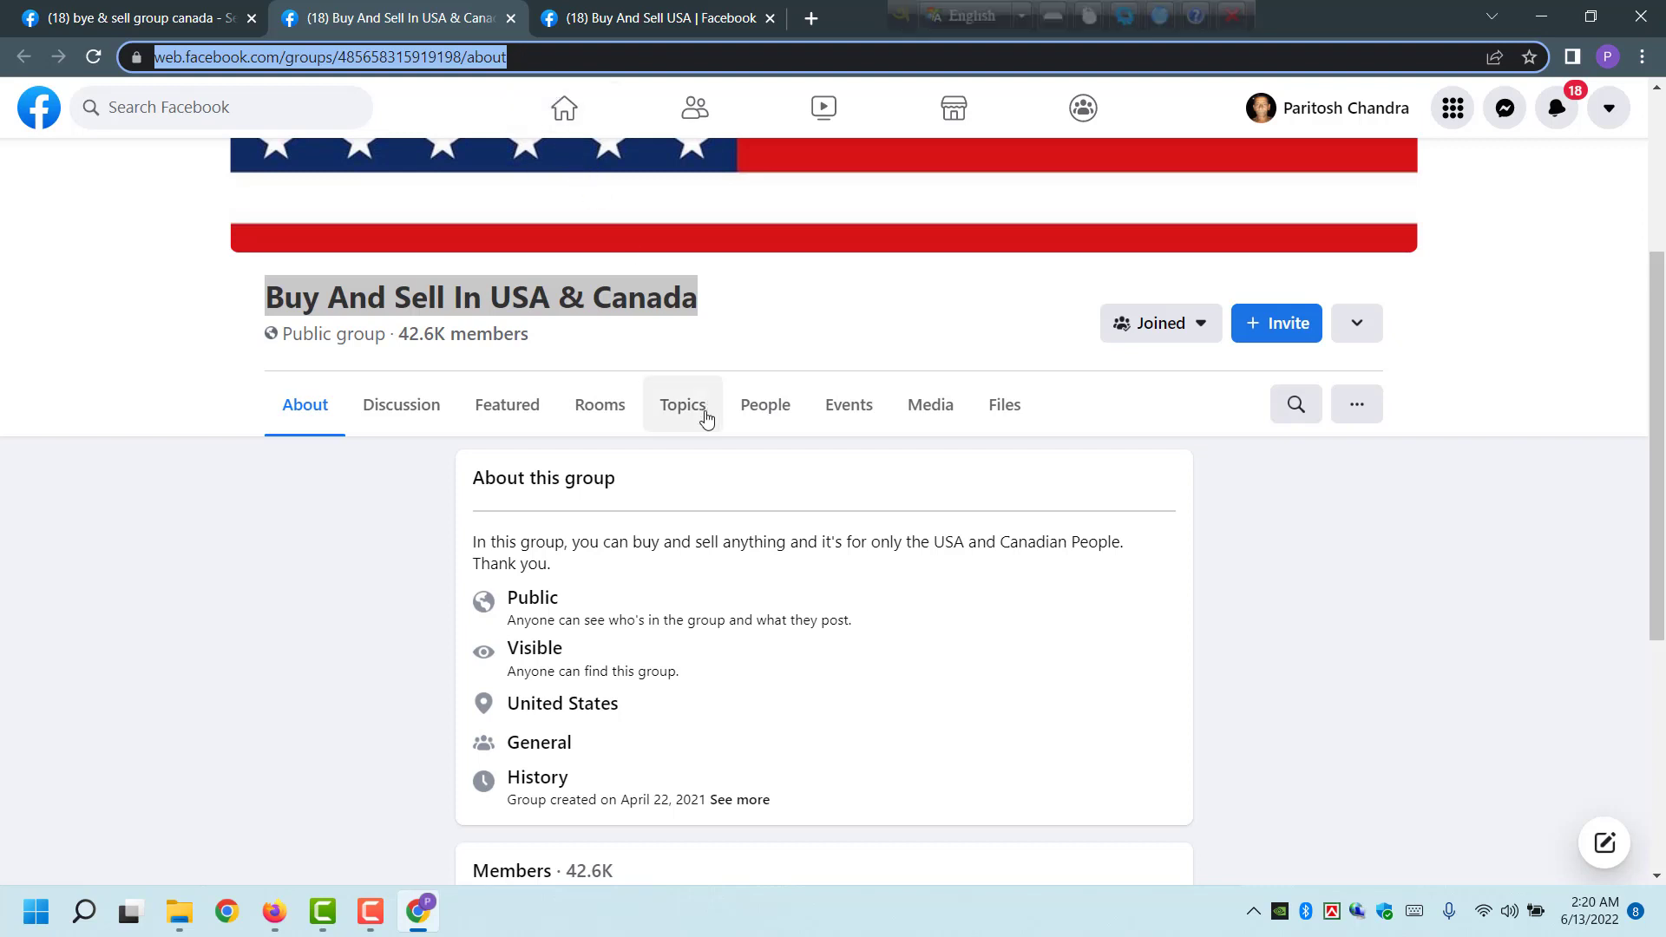
pyautogui.click(242, 344)
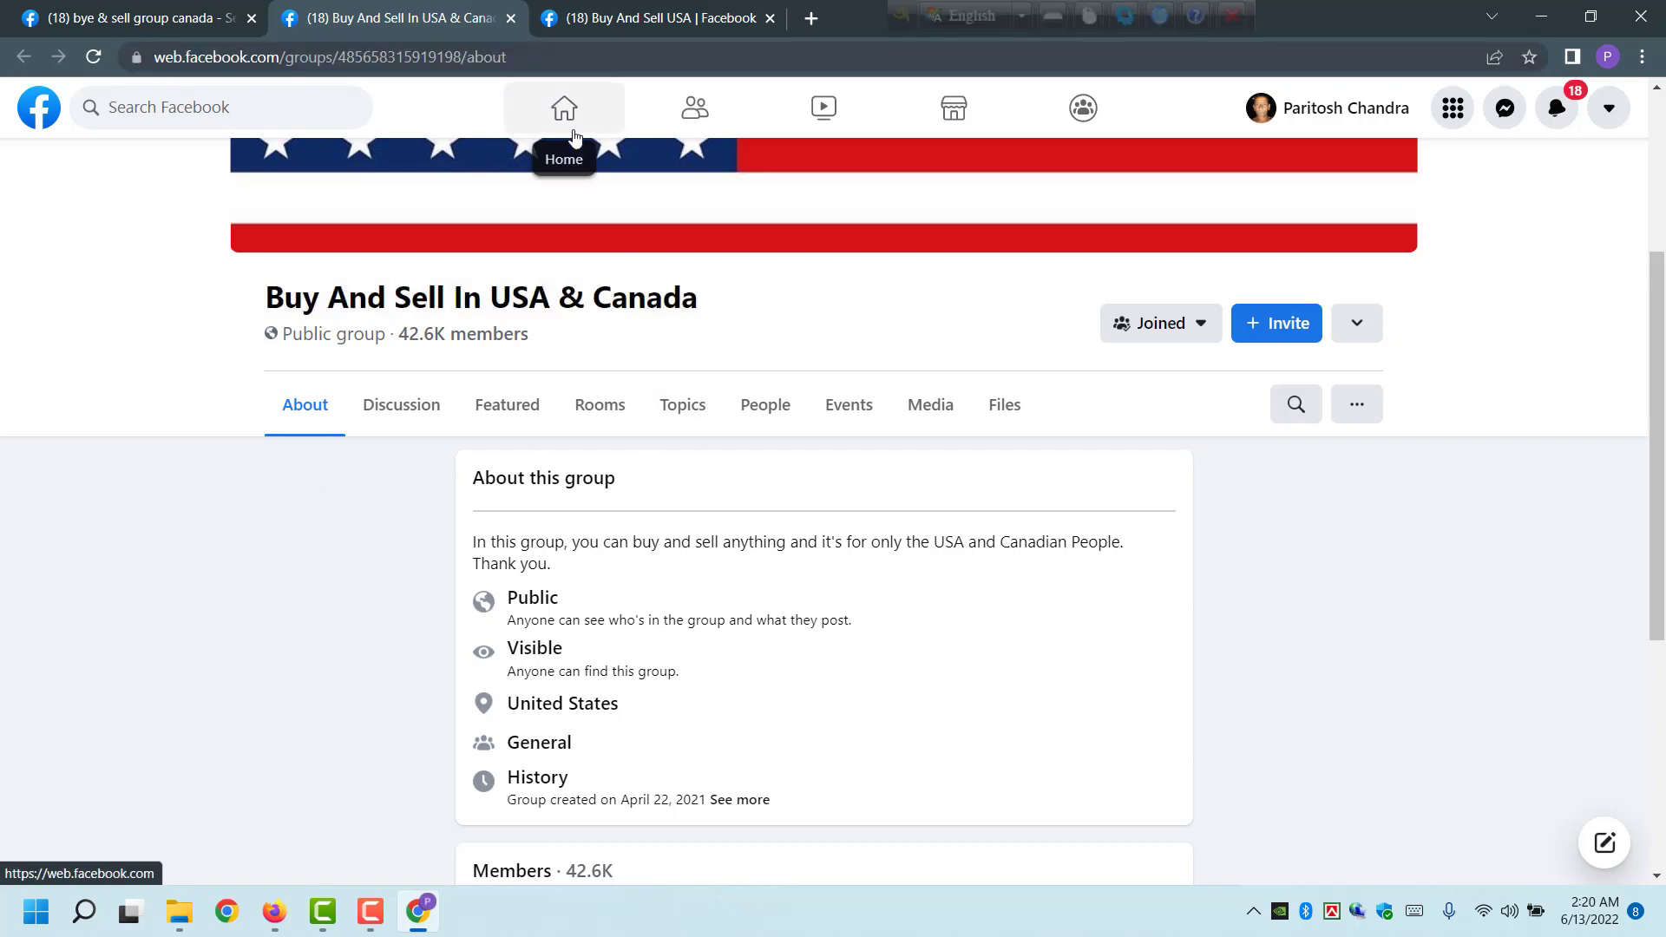
pyautogui.press('Print')
pyautogui.moveTo(899, 499); pyautogui.dragTo(292, 143)
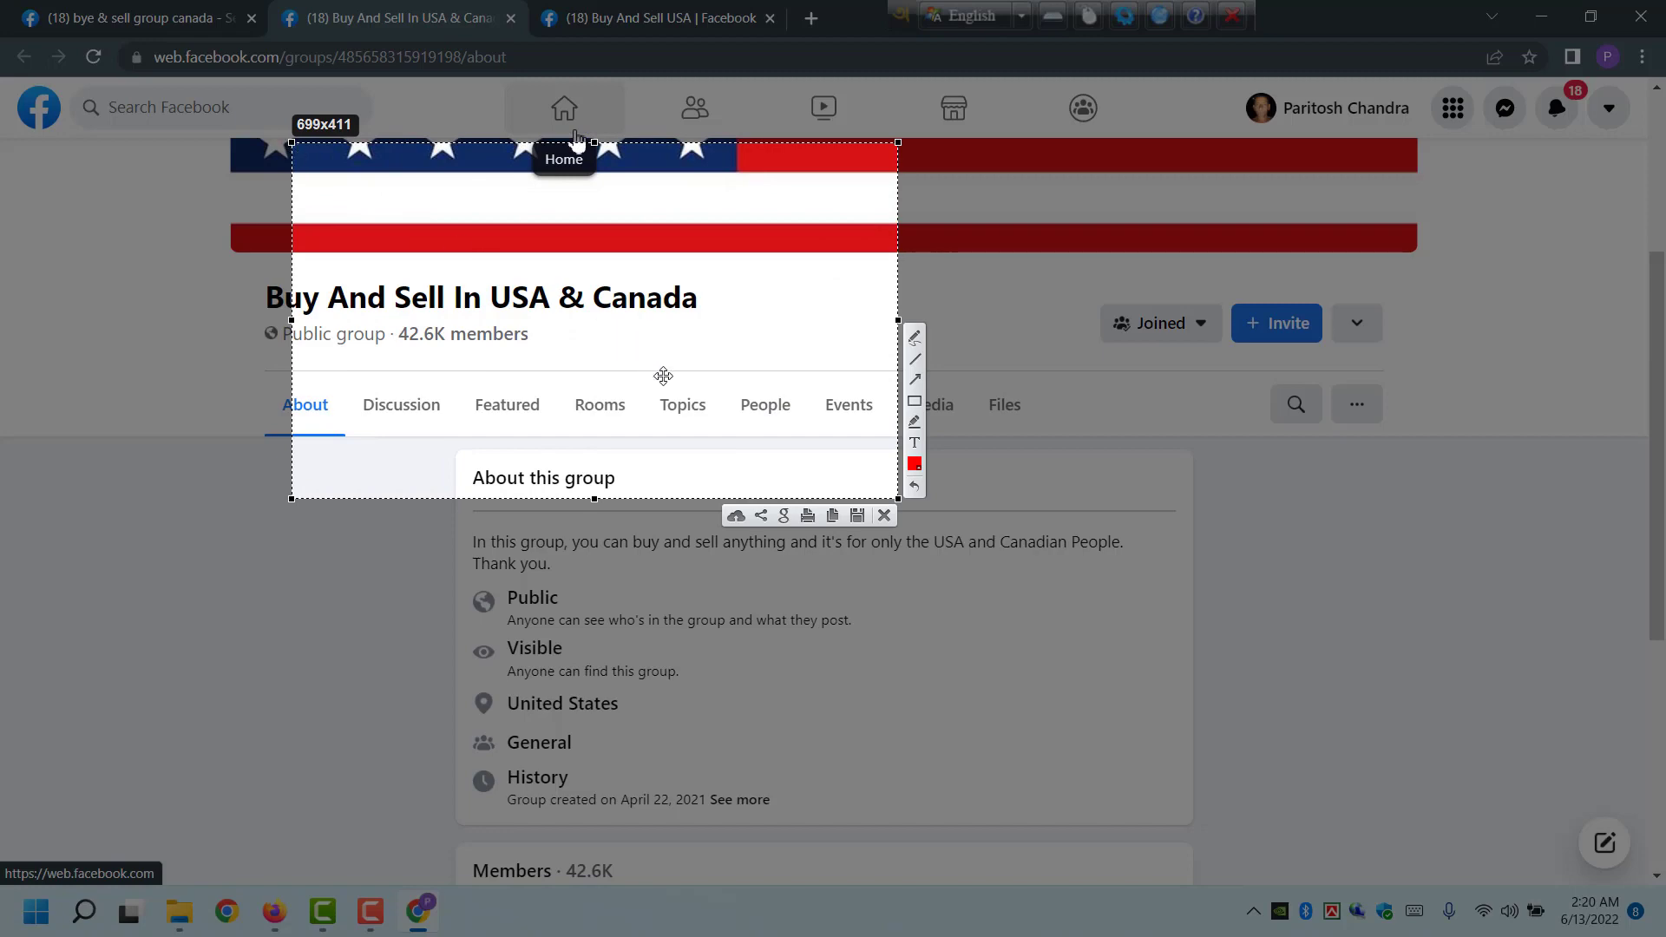
pyautogui.click(885, 516)
# - Draw three arrows on a screen capture of the group page, pointing at the Joined control, the group name and the page address
pyautogui.press('Print')
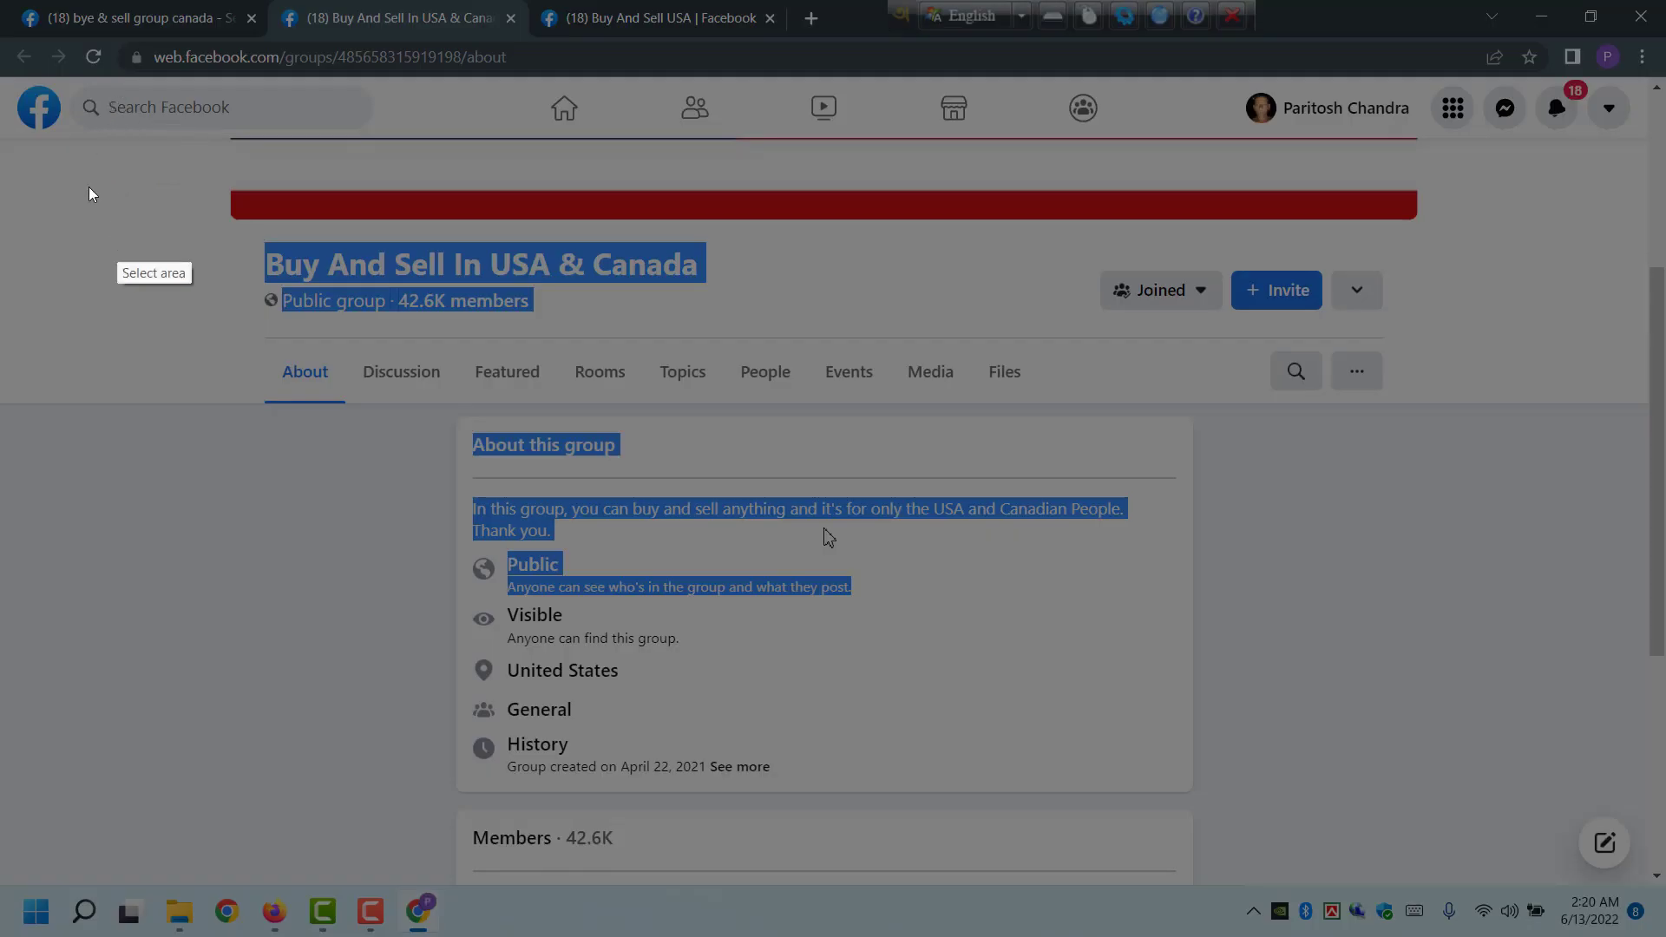
pyautogui.moveTo(34, 40); pyautogui.dragTo(1396, 767)
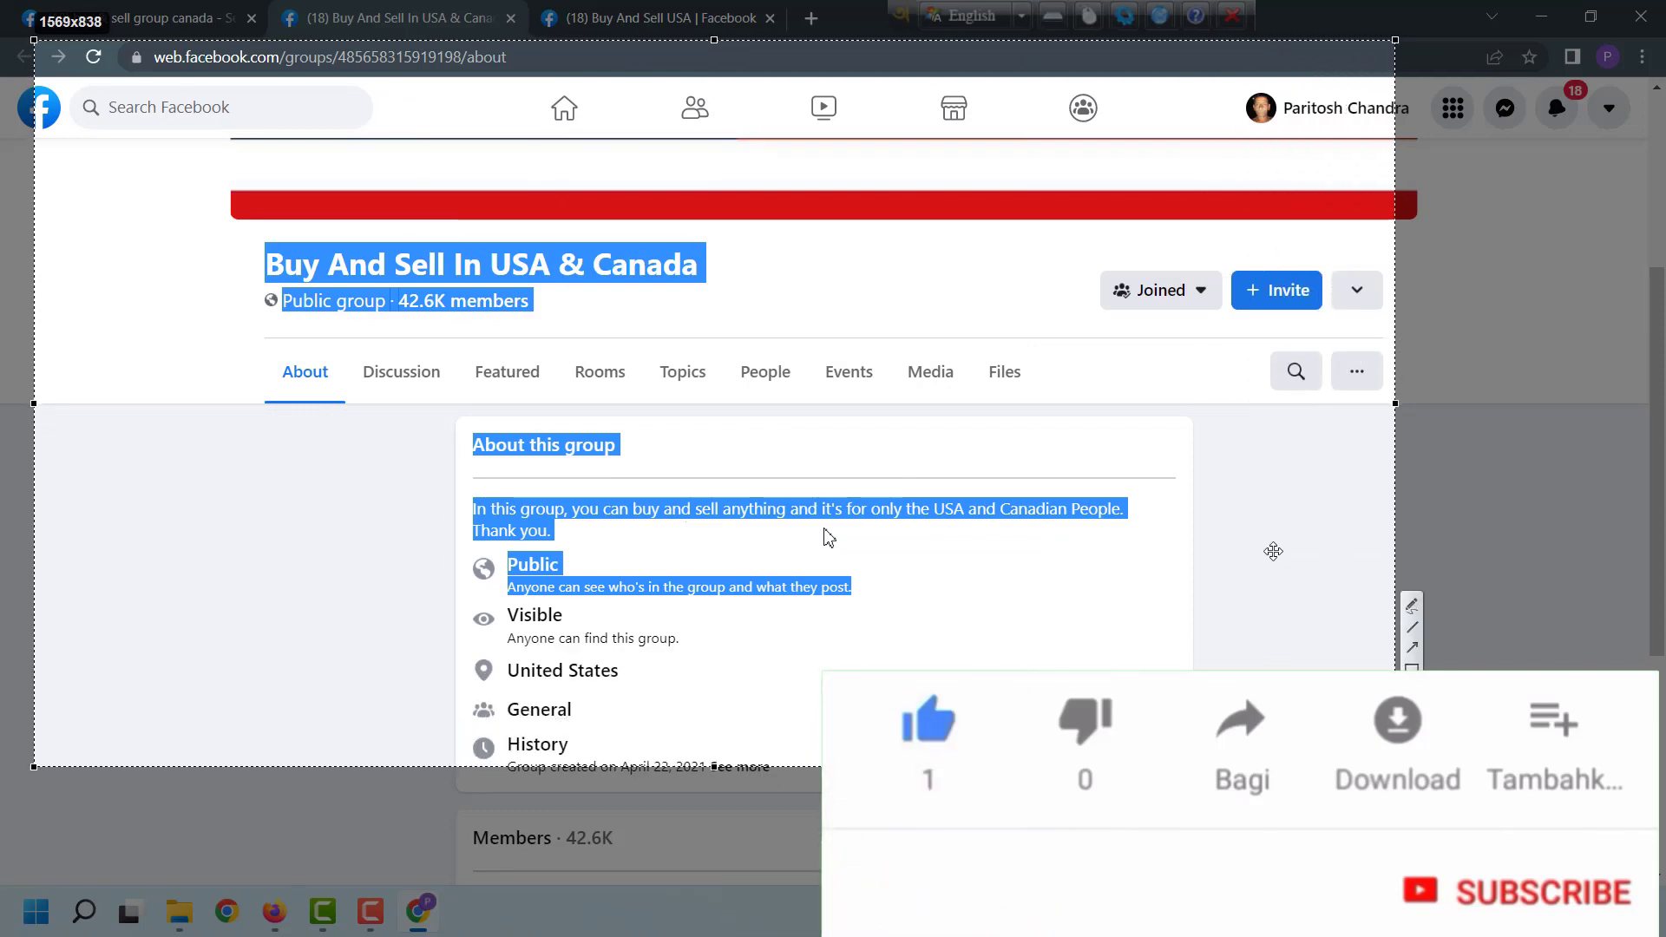
pyautogui.click(1416, 651)
pyautogui.moveTo(1312, 552); pyautogui.dragTo(1186, 308)
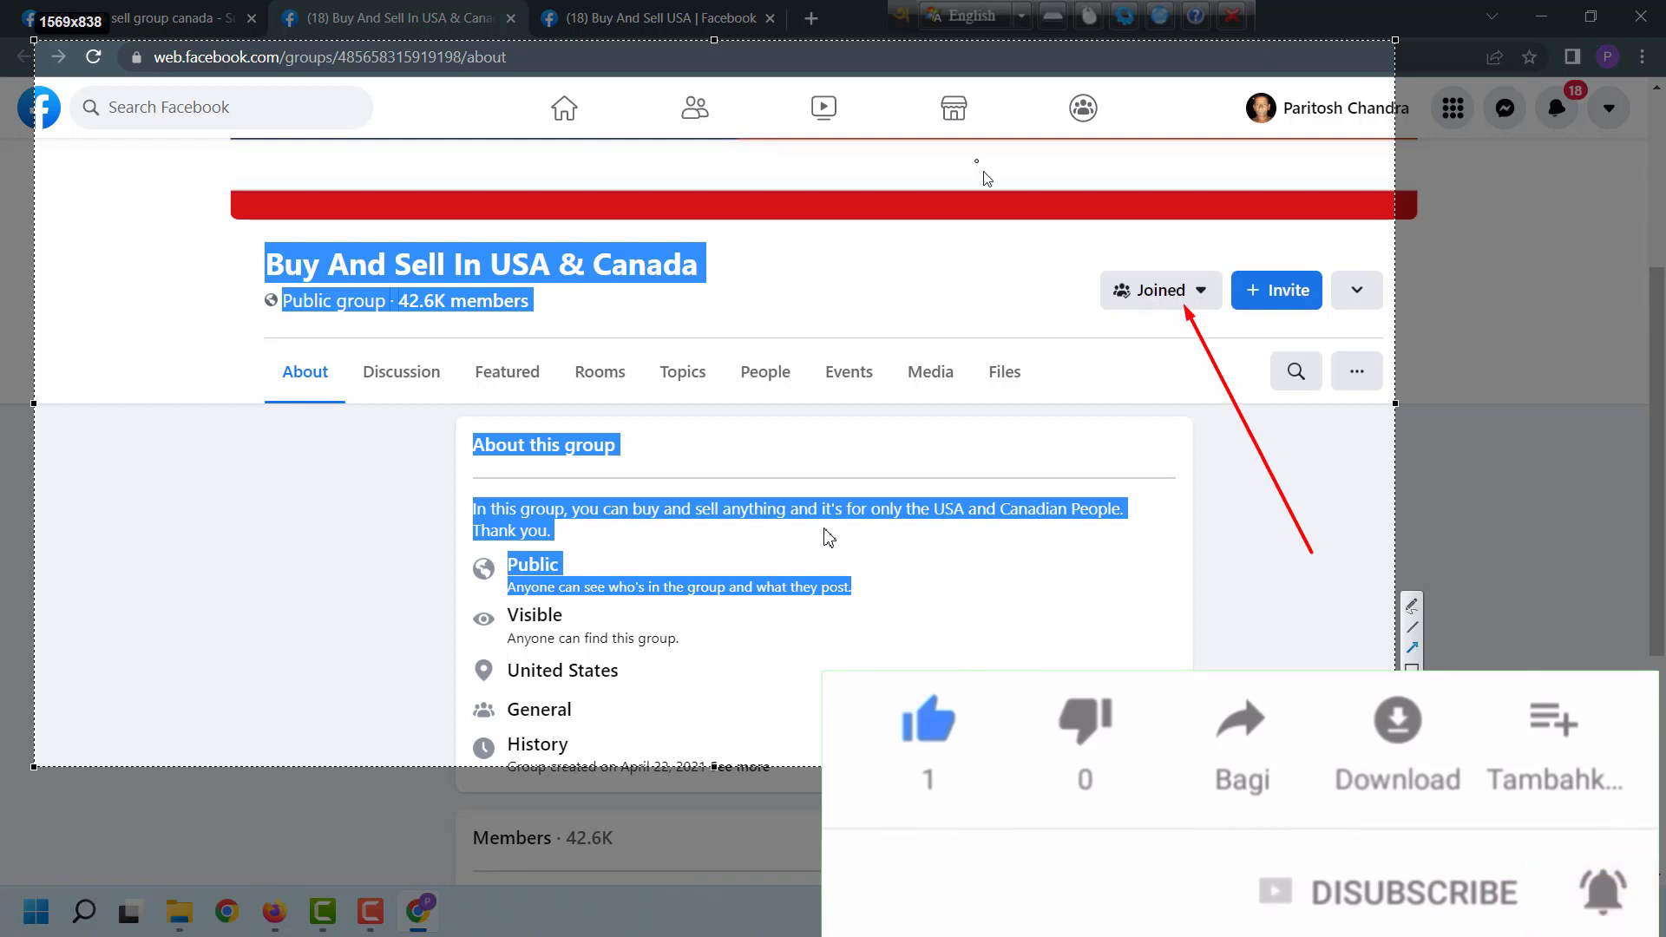
pyautogui.moveTo(852, 289)
pyautogui.mouseDown()
pyautogui.moveTo(769, 292)
pyautogui.moveTo(694, 263)
pyautogui.mouseUp()
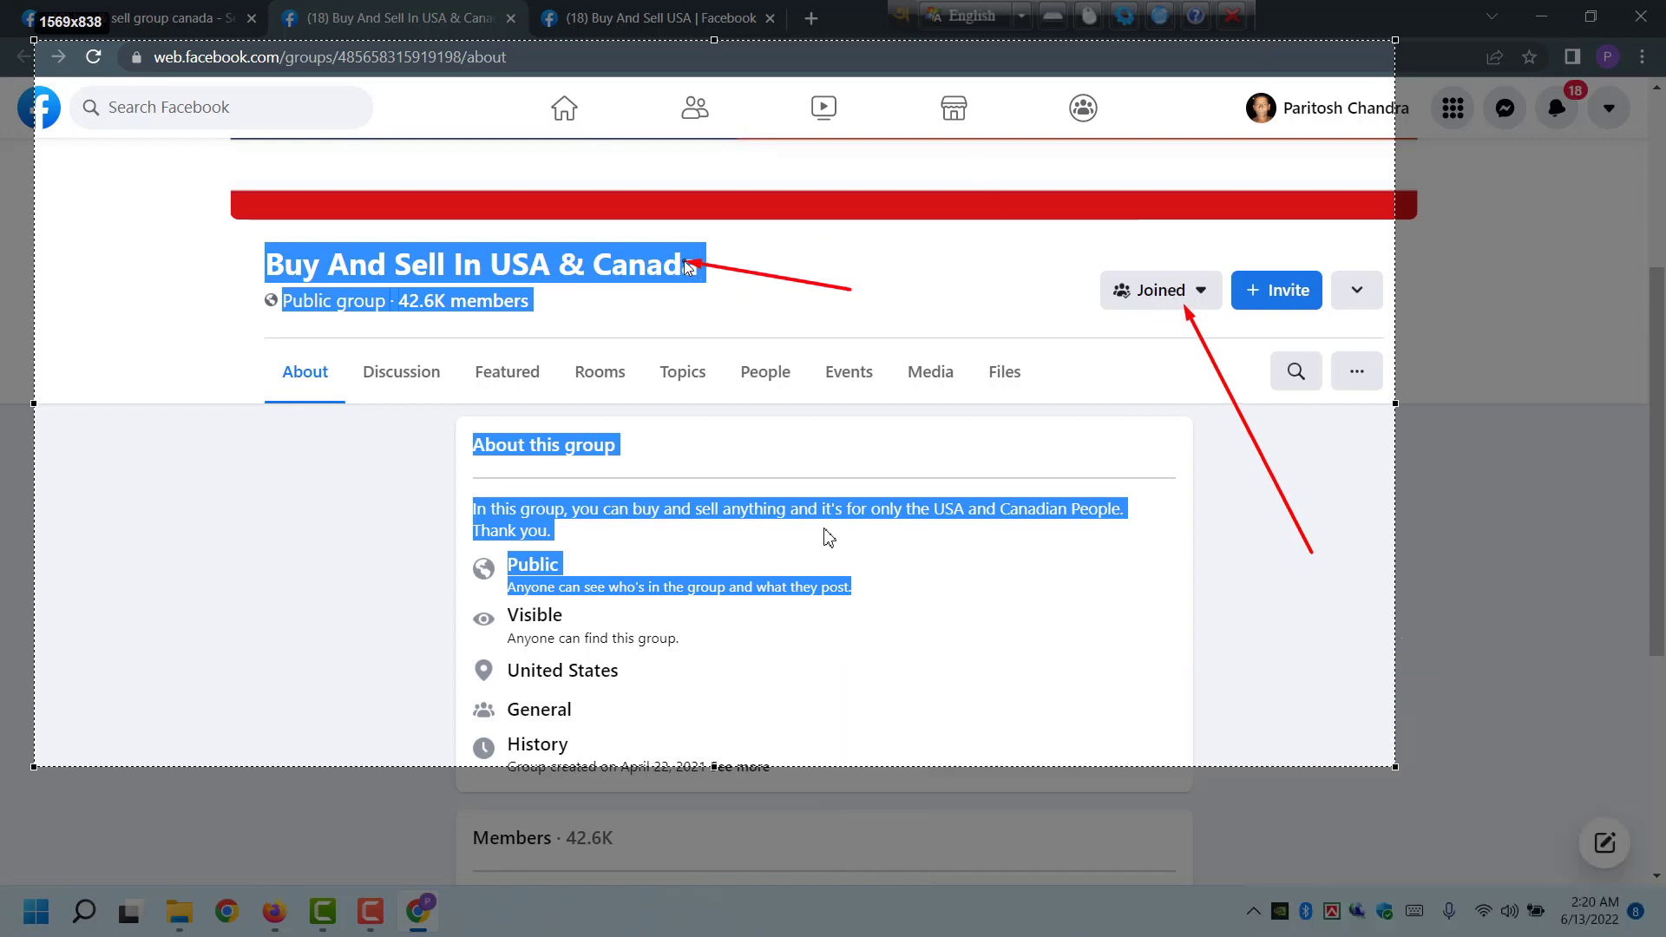
pyautogui.moveTo(147, 269); pyautogui.dragTo(295, 72)
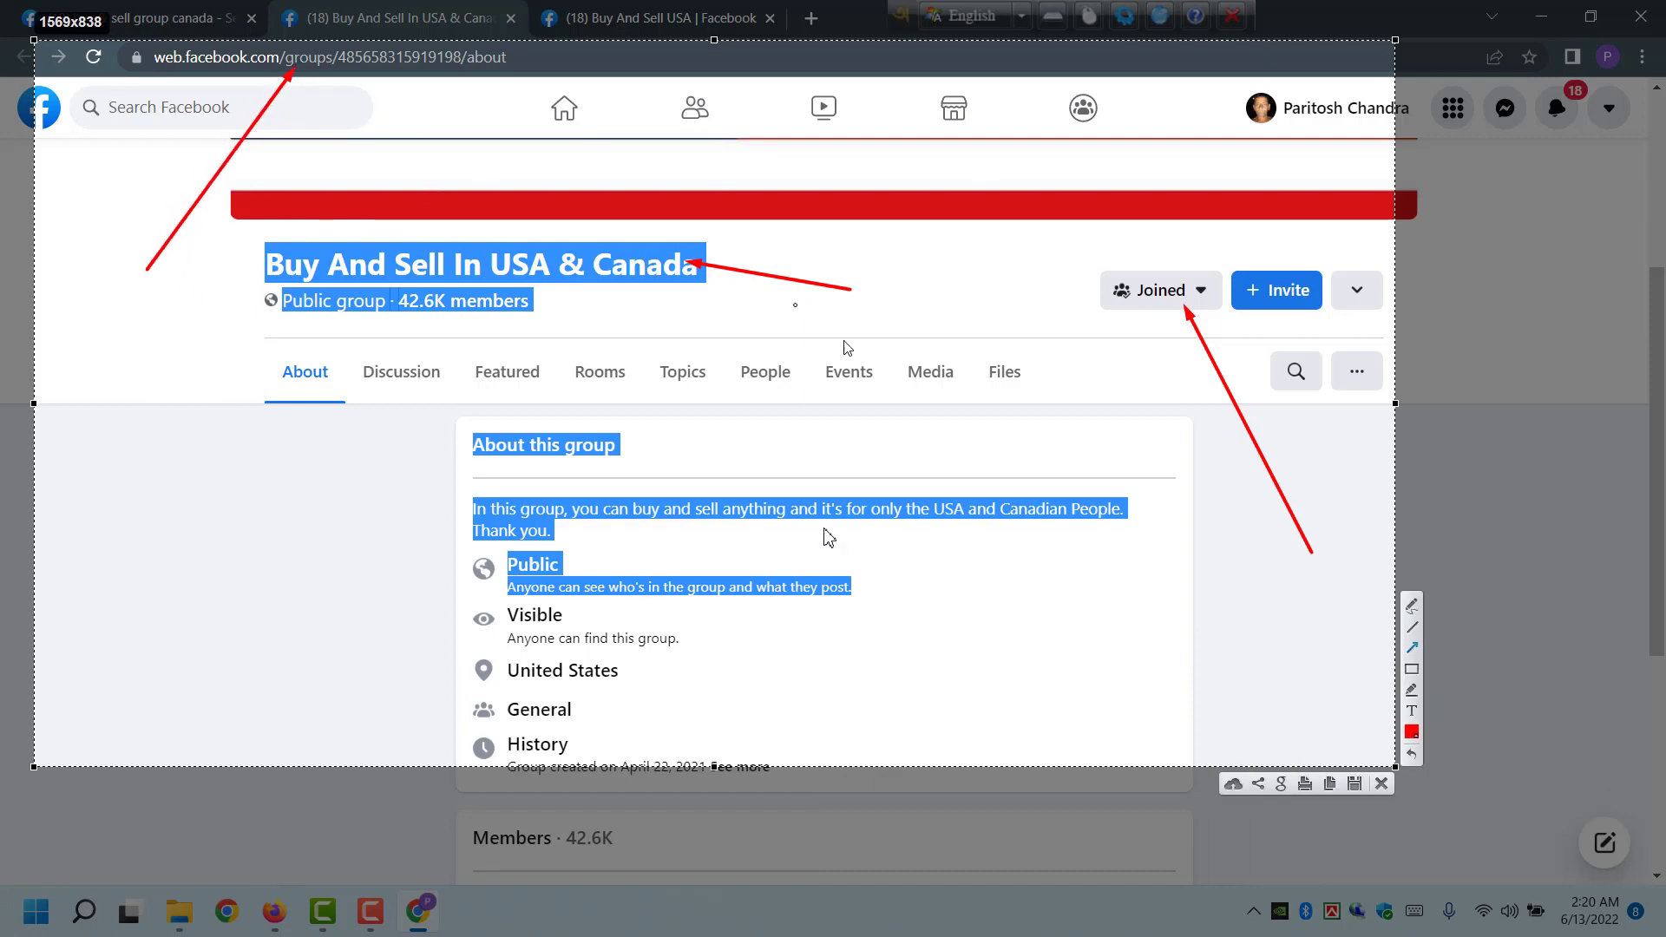
# - Circle the page address and the member count freehand in the screen capture, and discard the capture
pyautogui.click(1412, 606)
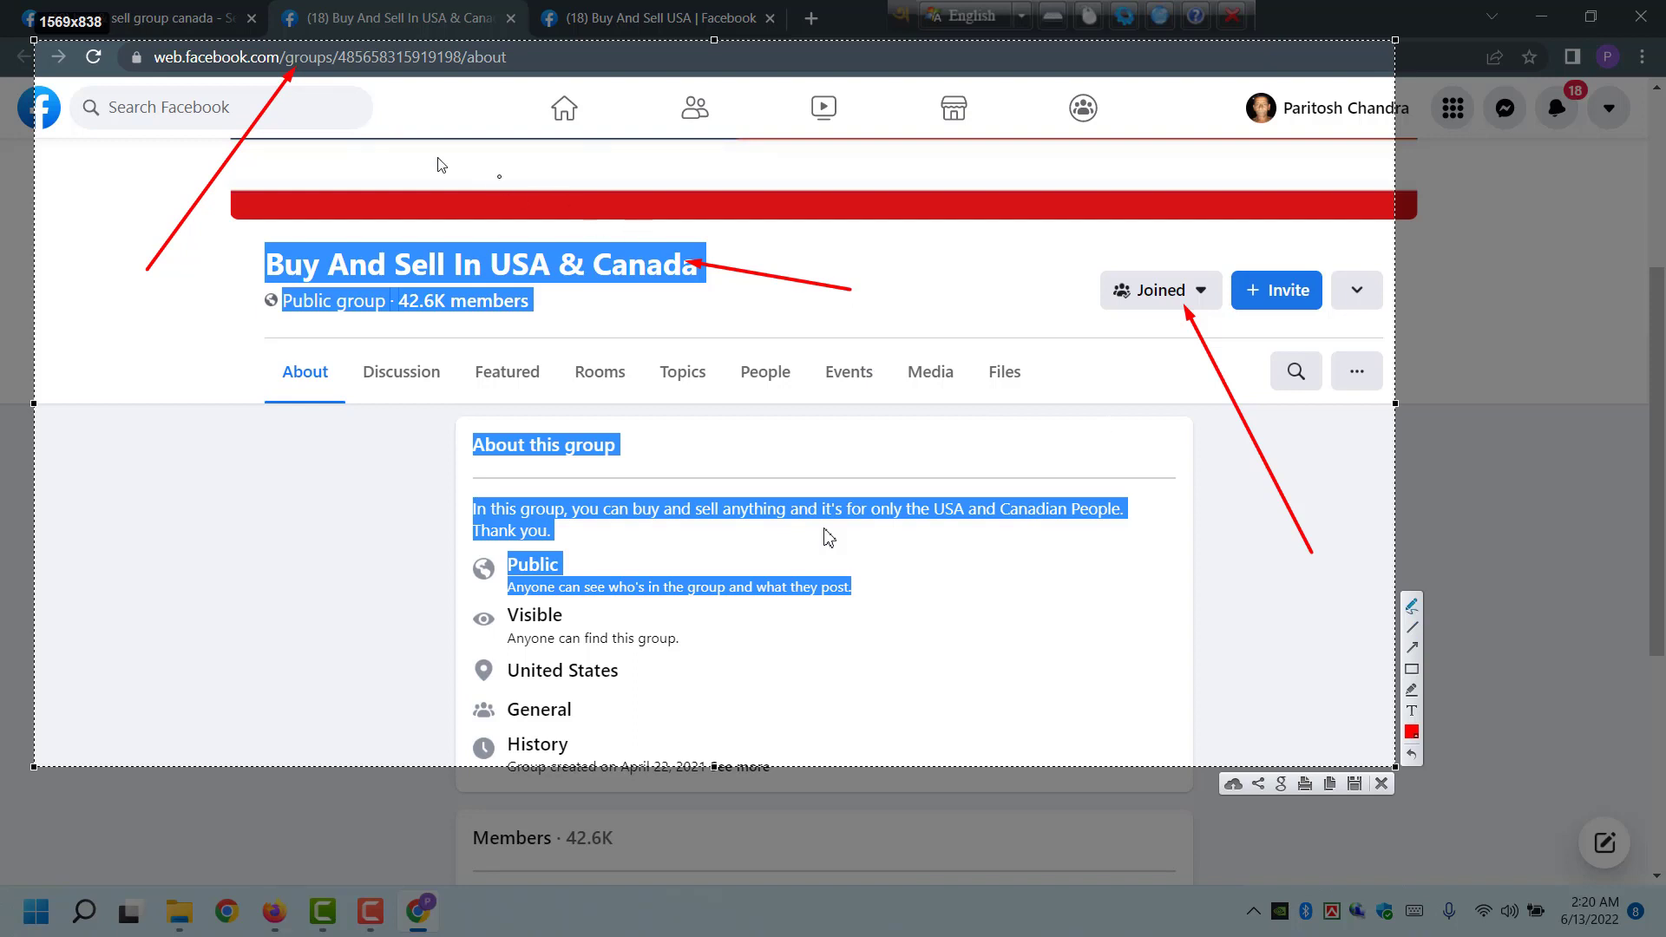
pyautogui.moveTo(111, 50)
pyautogui.mouseDown()
pyautogui.moveTo(404, 109)
pyautogui.moveTo(469, 31)
pyautogui.moveTo(130, 59)
pyautogui.mouseUp()
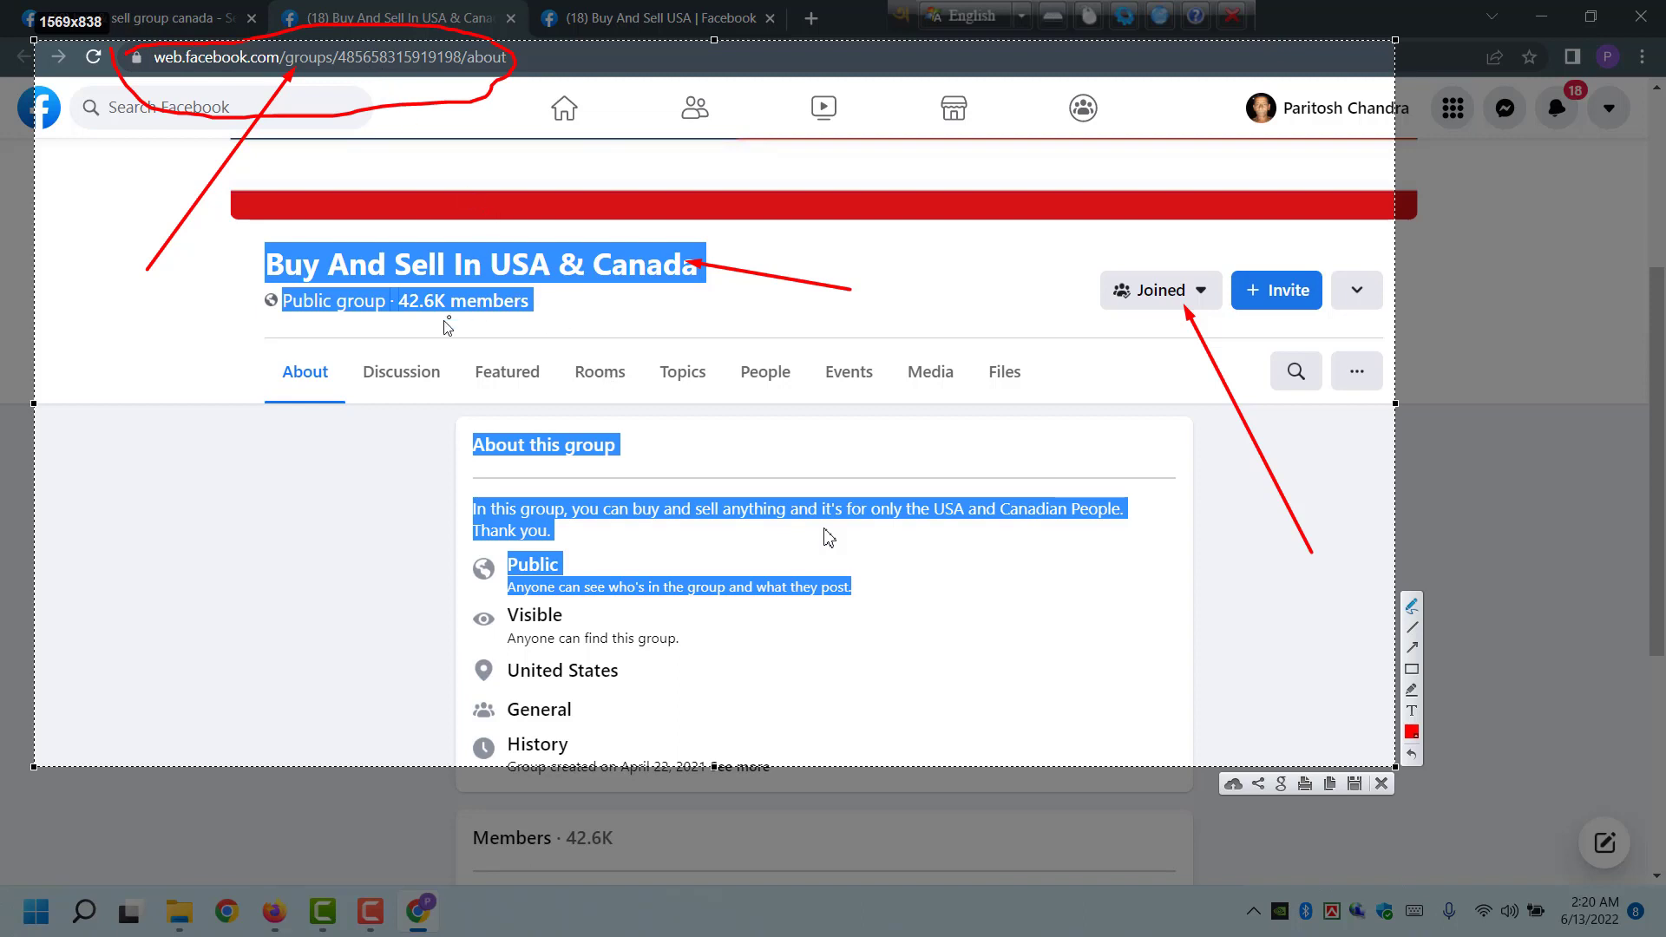
pyautogui.moveTo(410, 330)
pyautogui.mouseDown()
pyautogui.moveTo(556, 306)
pyautogui.moveTo(430, 290)
pyautogui.moveTo(388, 318)
pyautogui.moveTo(408, 331)
pyautogui.mouseUp()
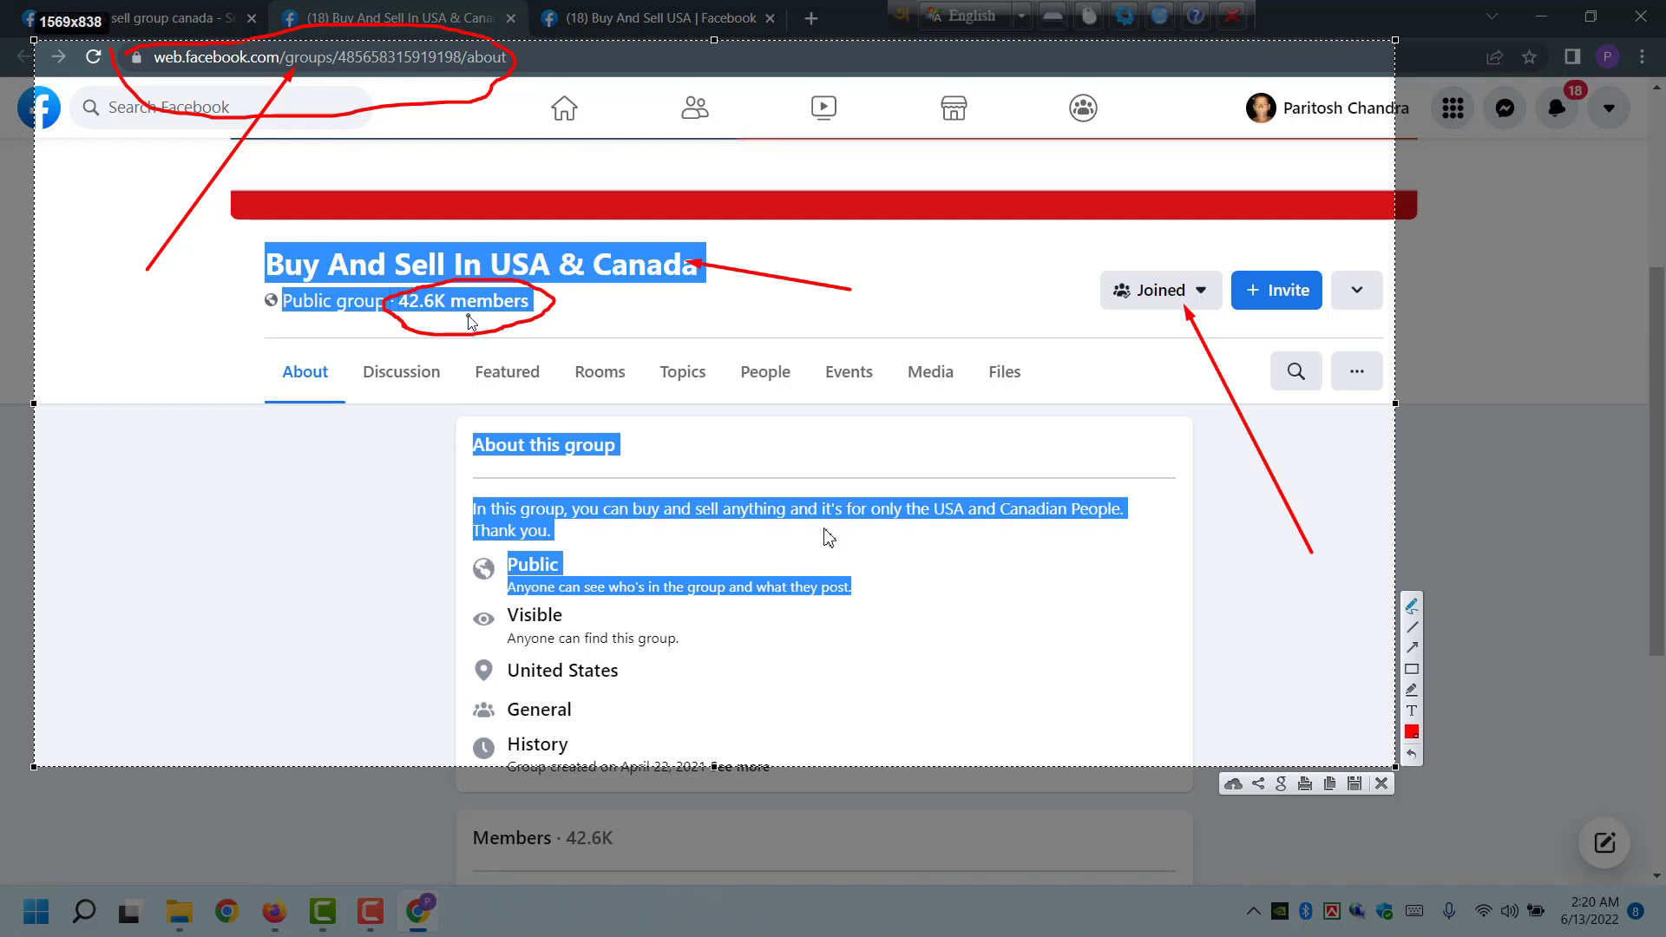
pyautogui.click(1381, 785)
# - Copy the group's main page link, open its member list, and paste the link into cell B2 of Sheet6 in Firefox
pyautogui.click(642, 274)
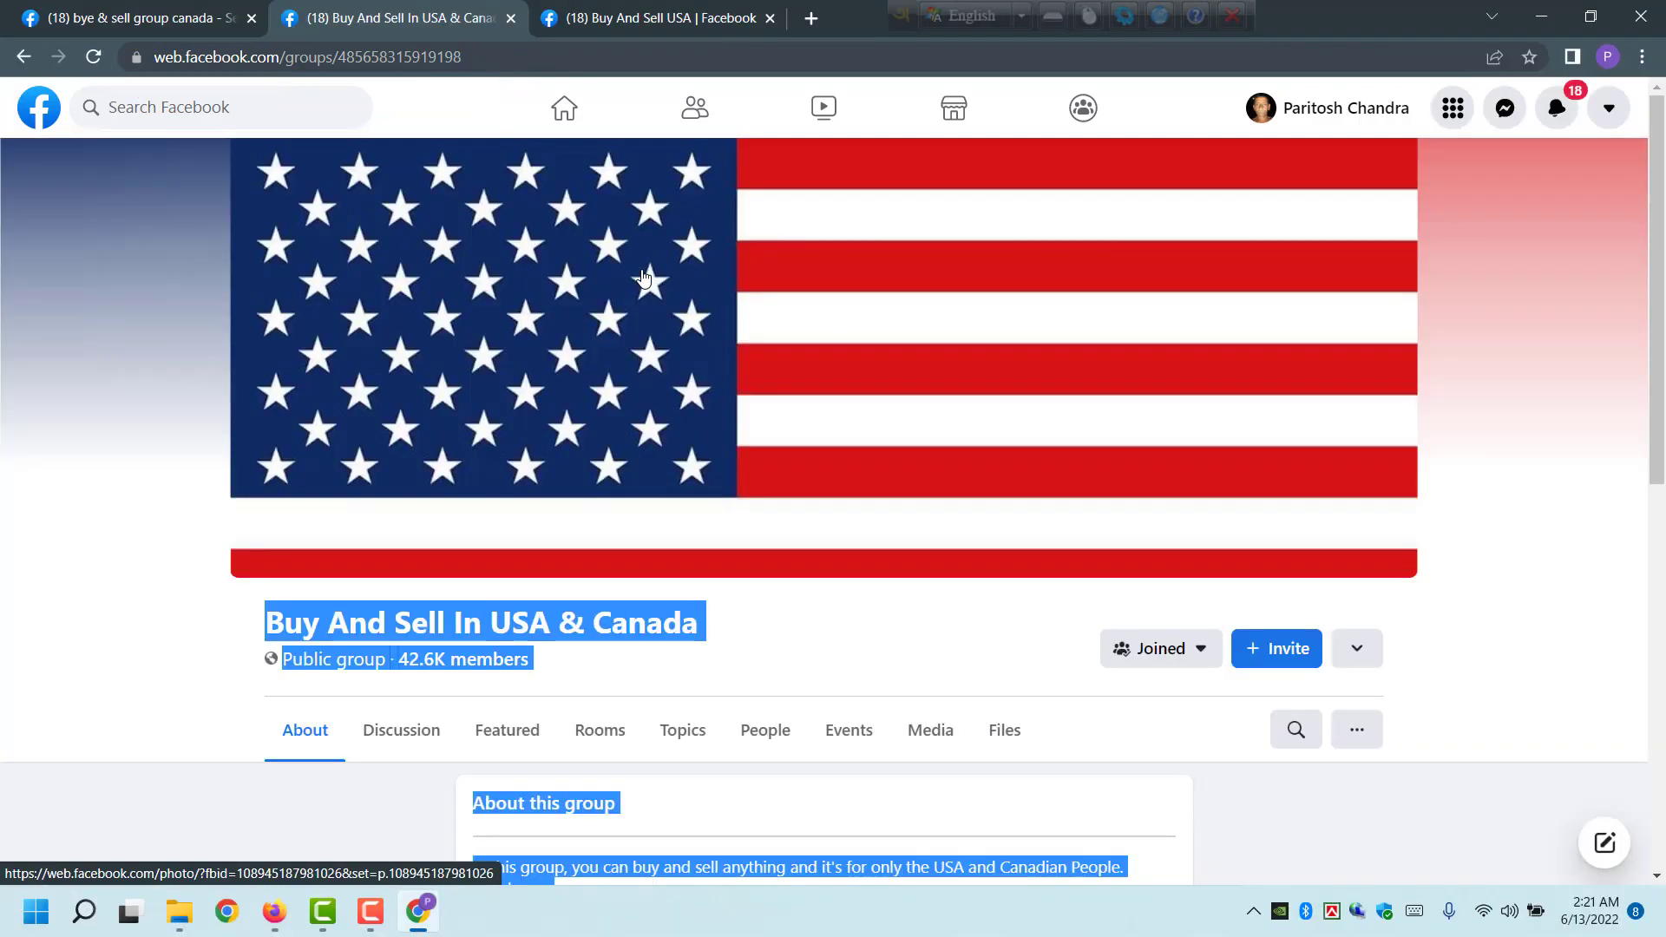
pyautogui.click(506, 59)
pyautogui.hotkey('ctrl', 'c')
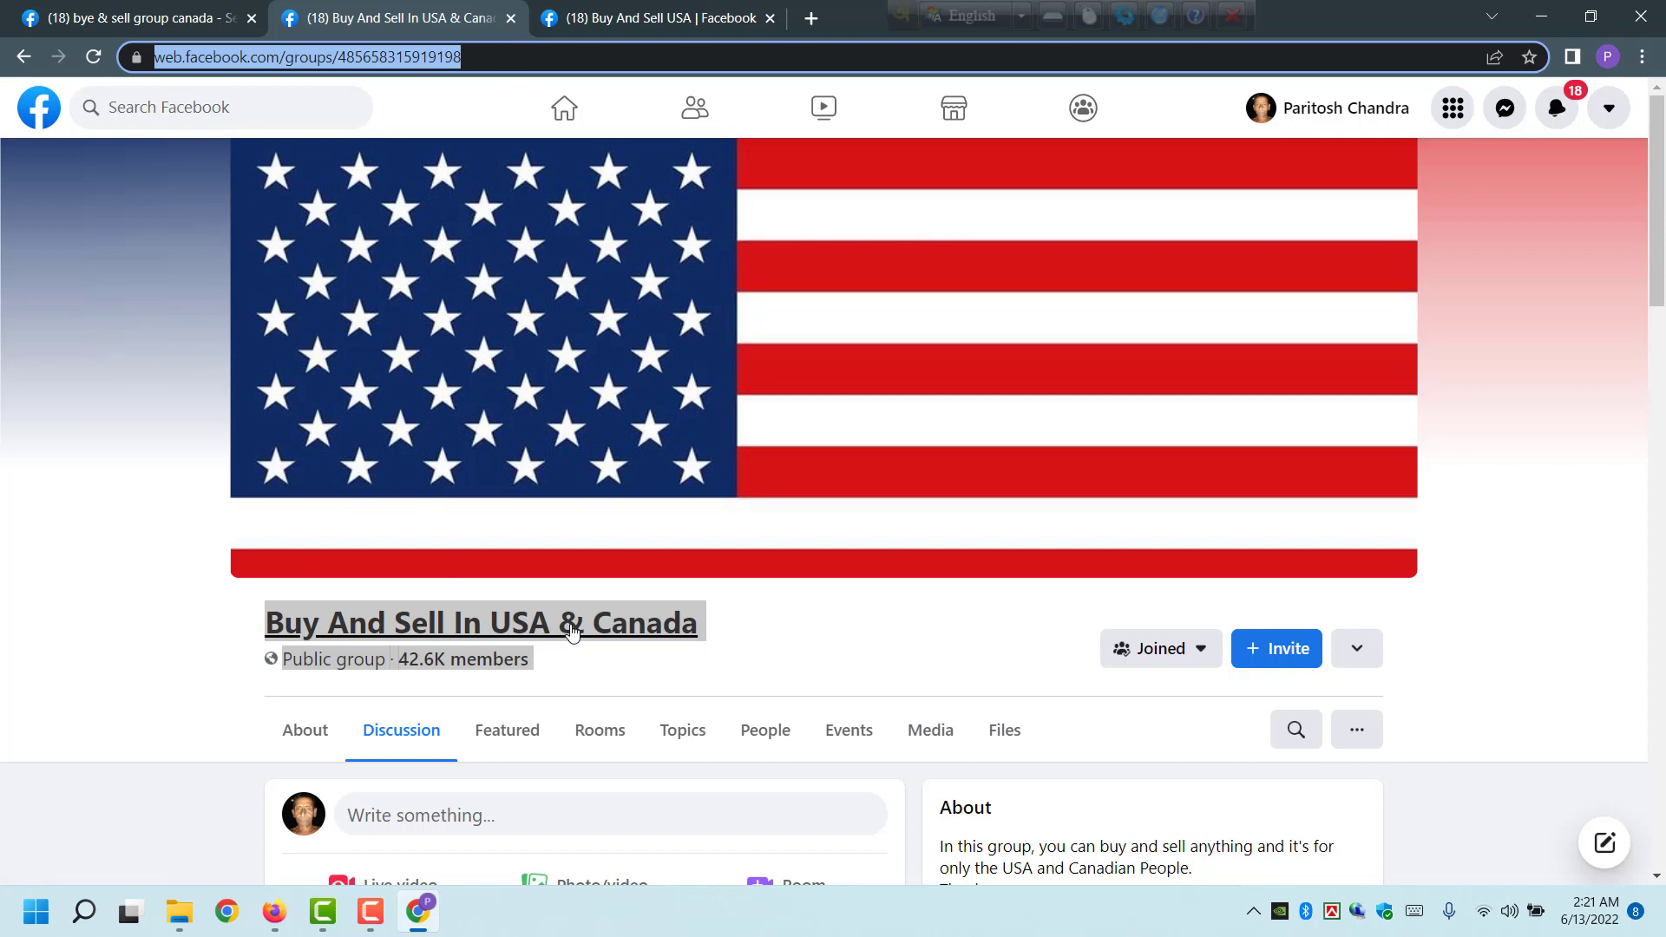
pyautogui.scroll(-1, 481, 597)
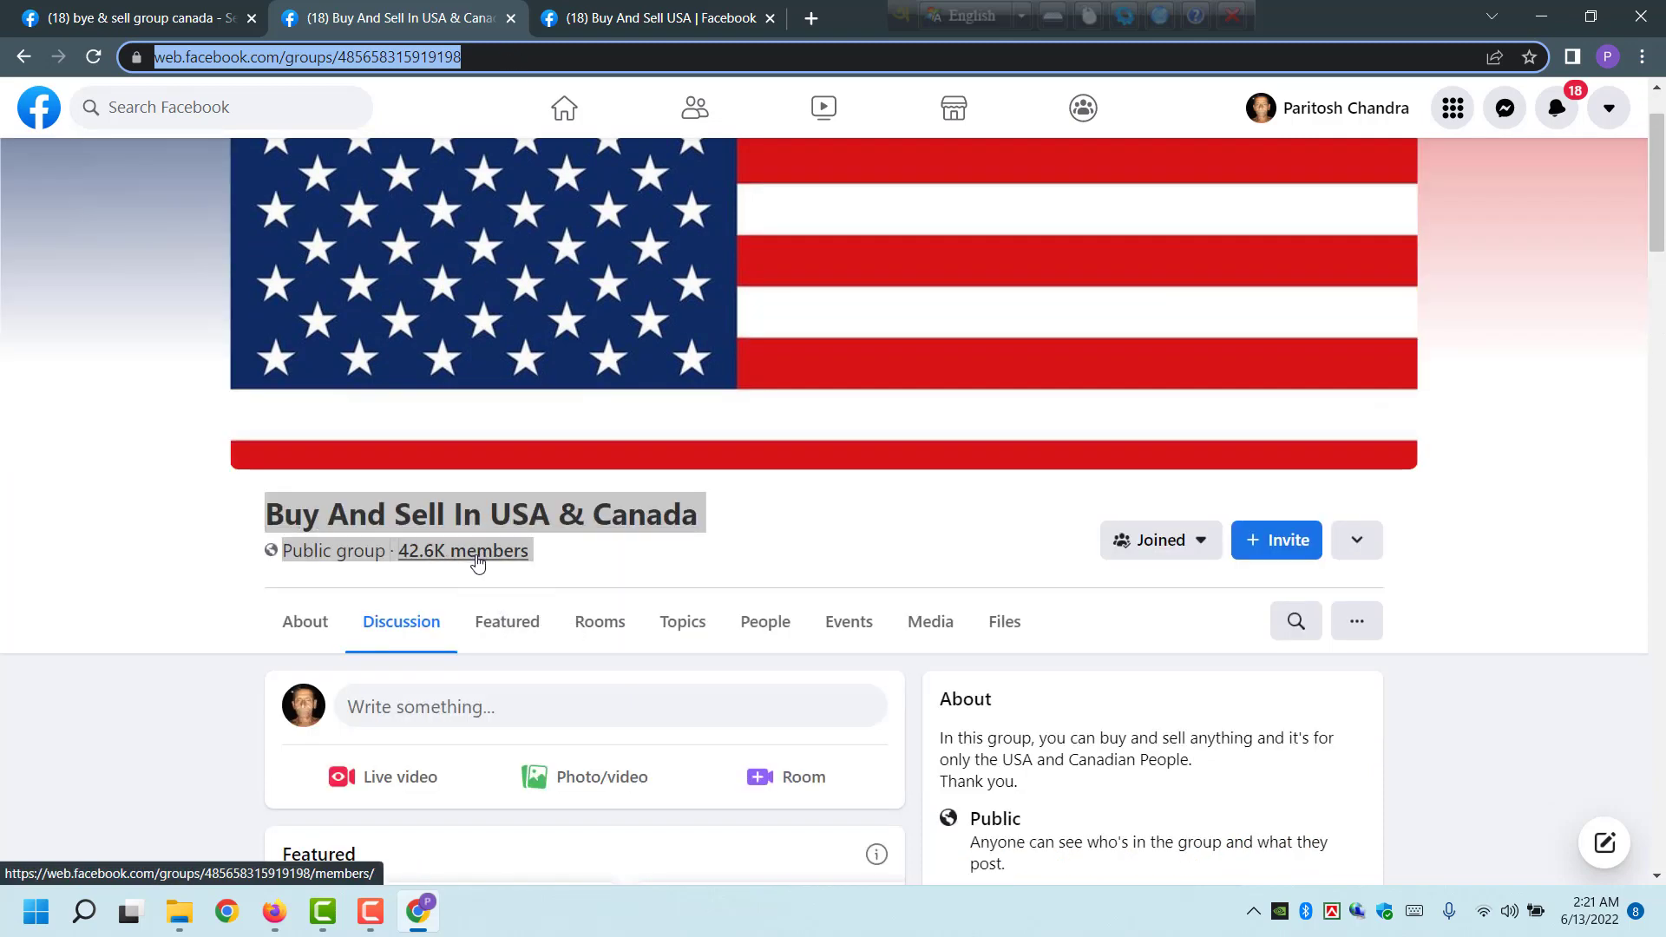
pyautogui.click(477, 562)
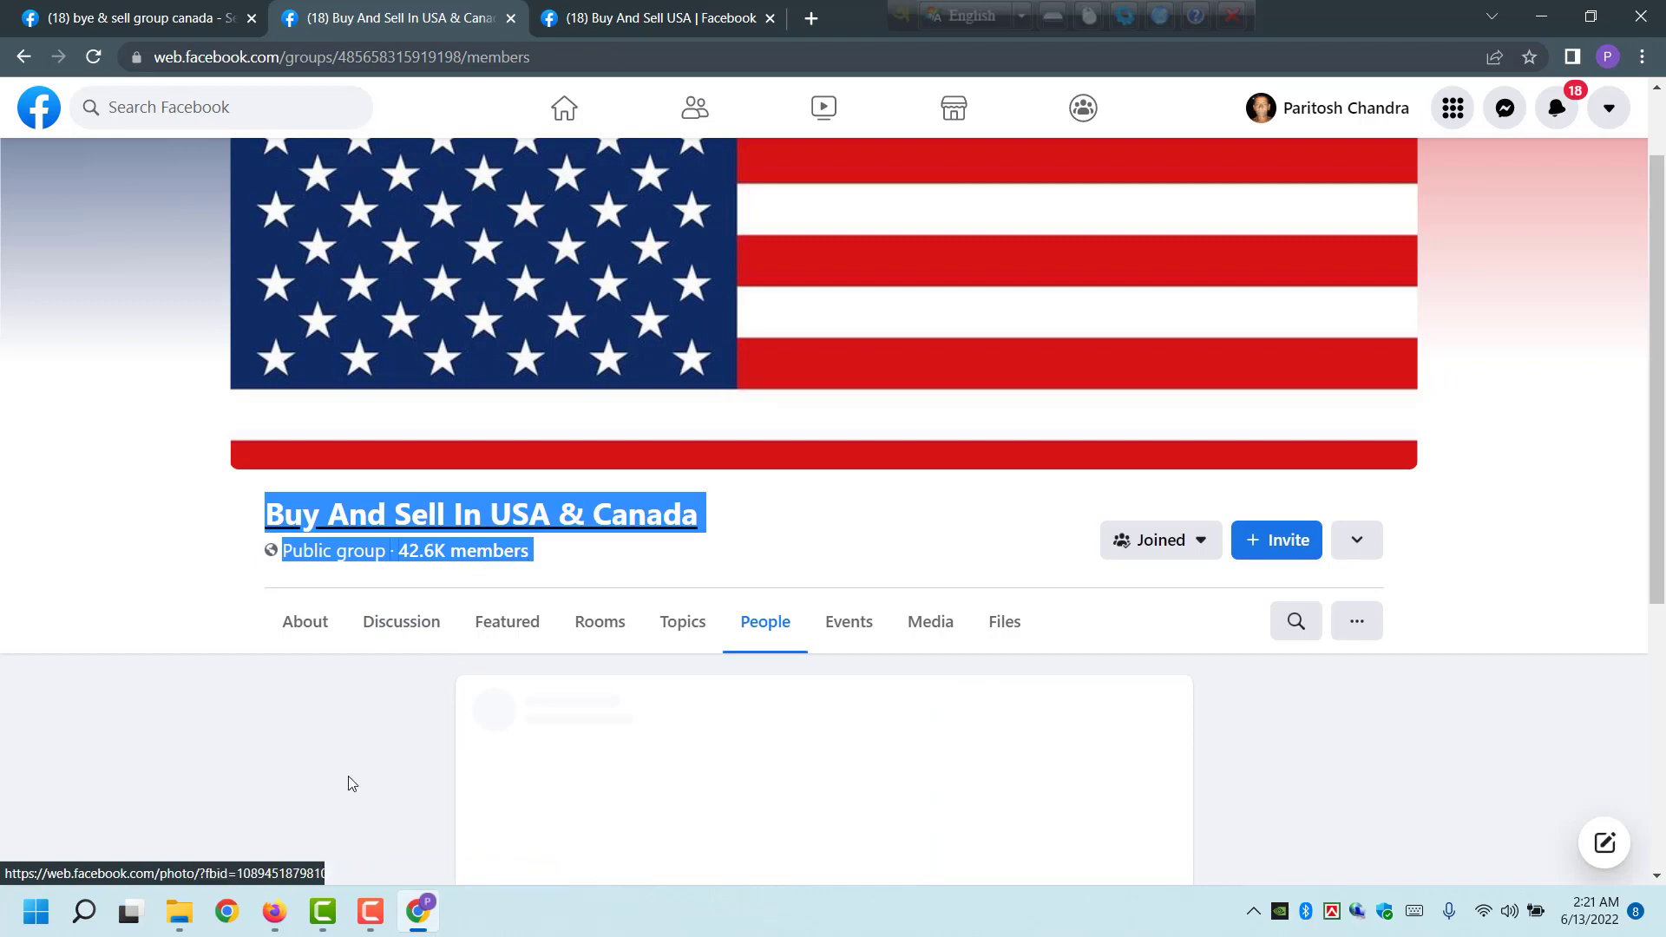
pyautogui.click(274, 918)
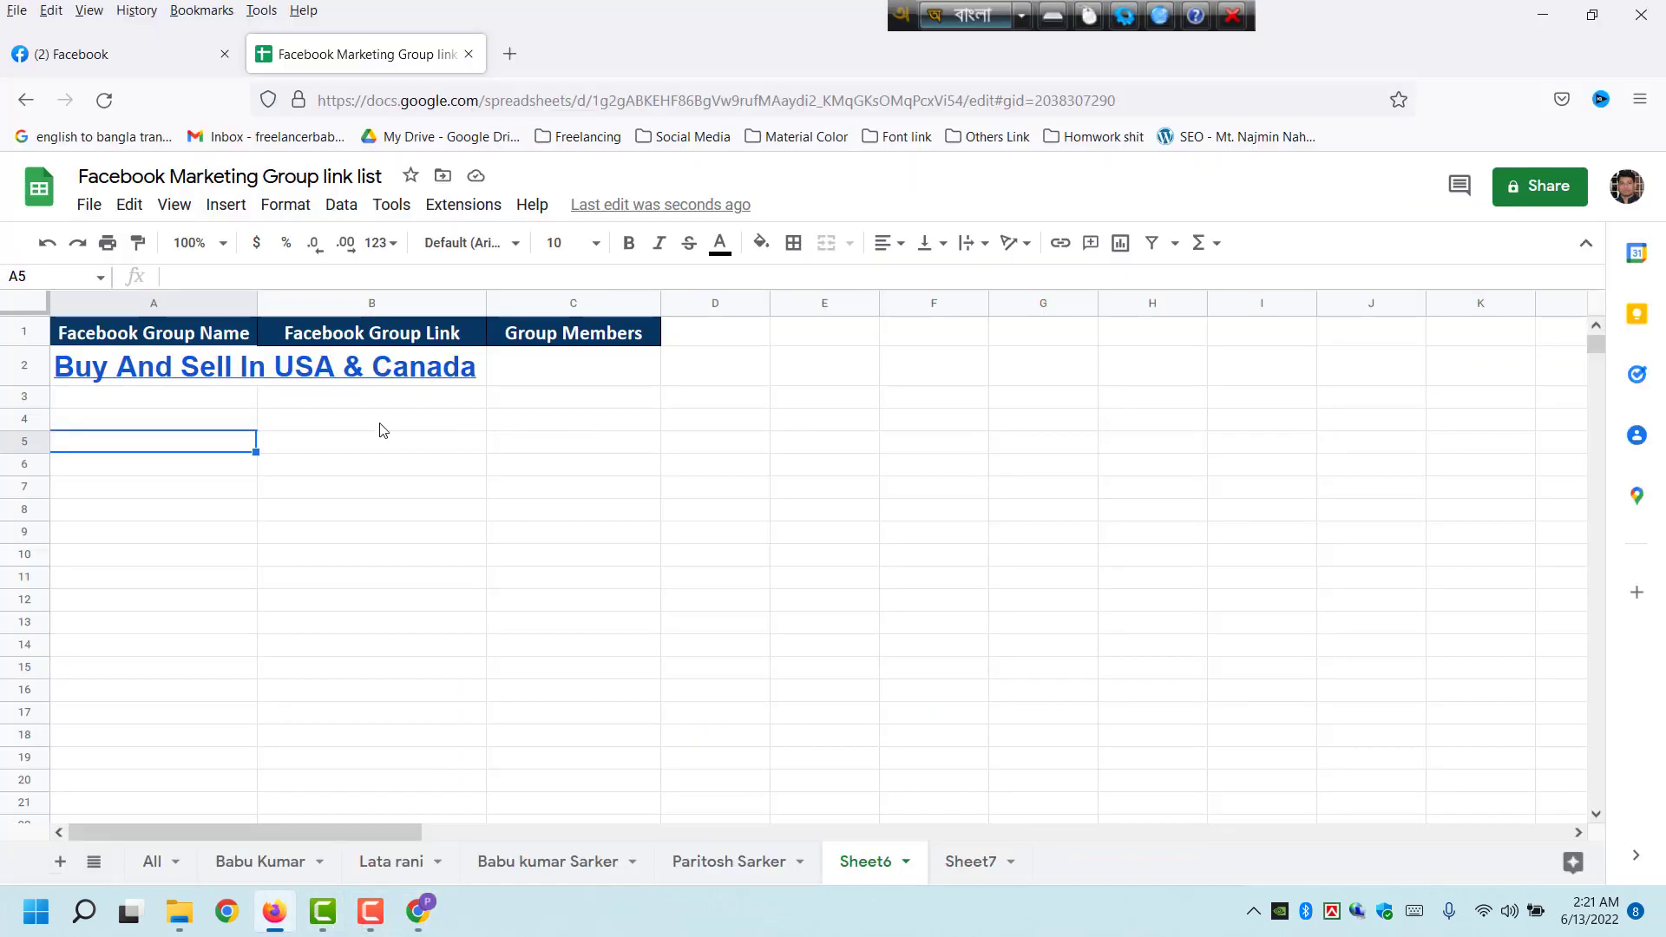
pyautogui.click(434, 371)
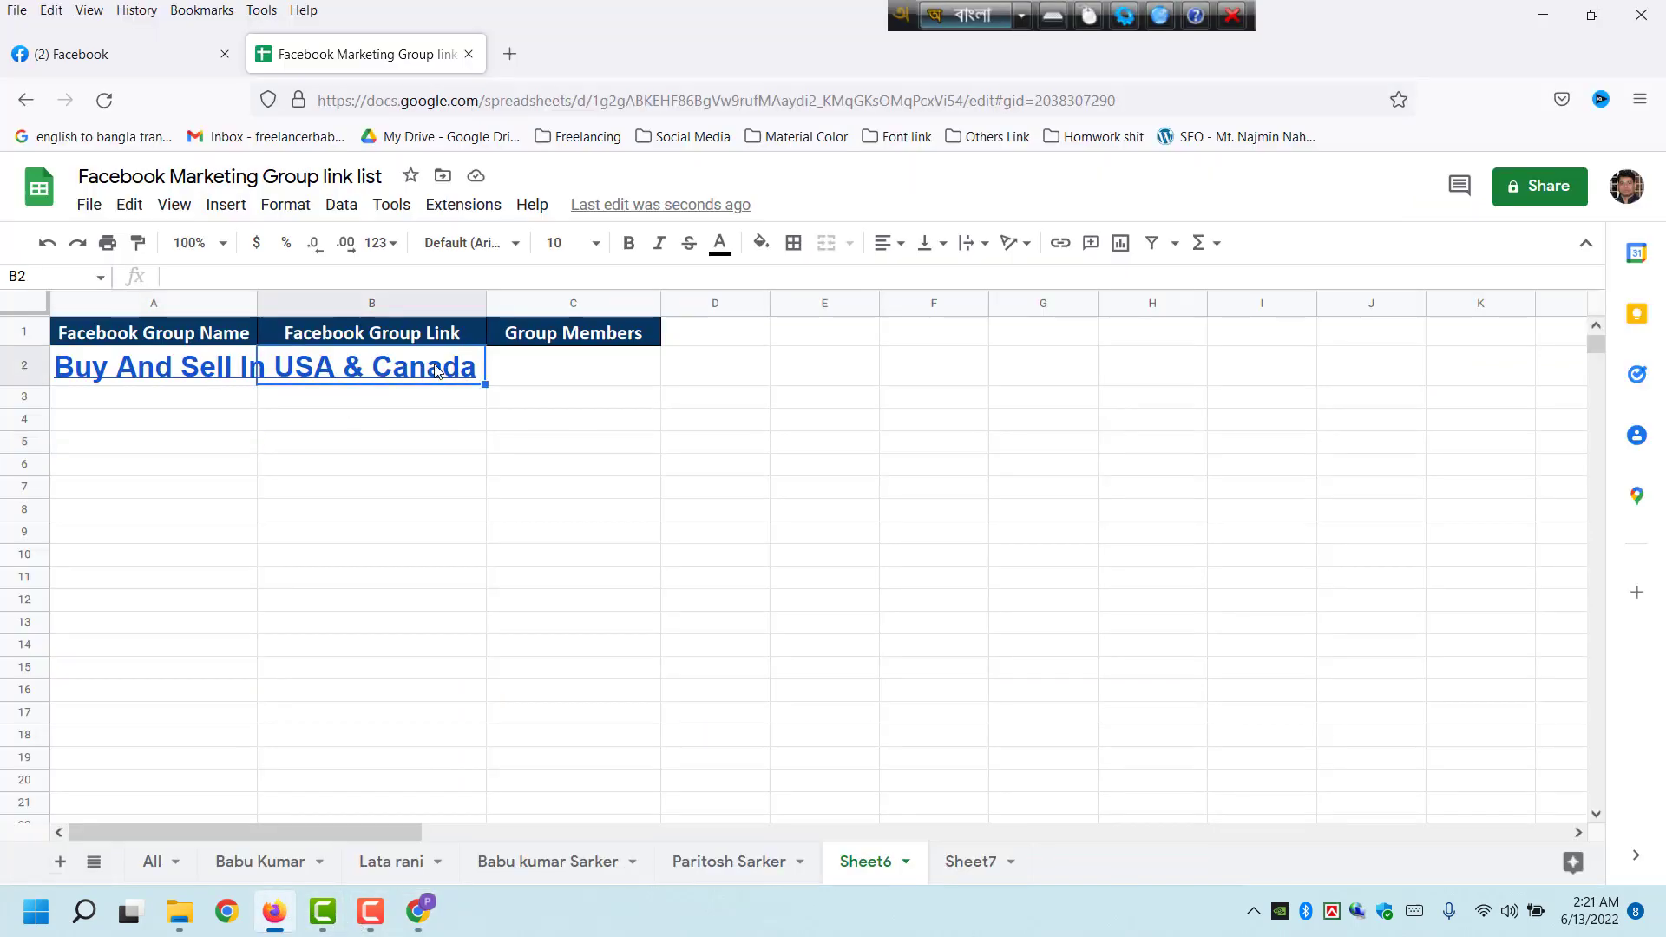
pyautogui.hotkey('ctrl', 'v')
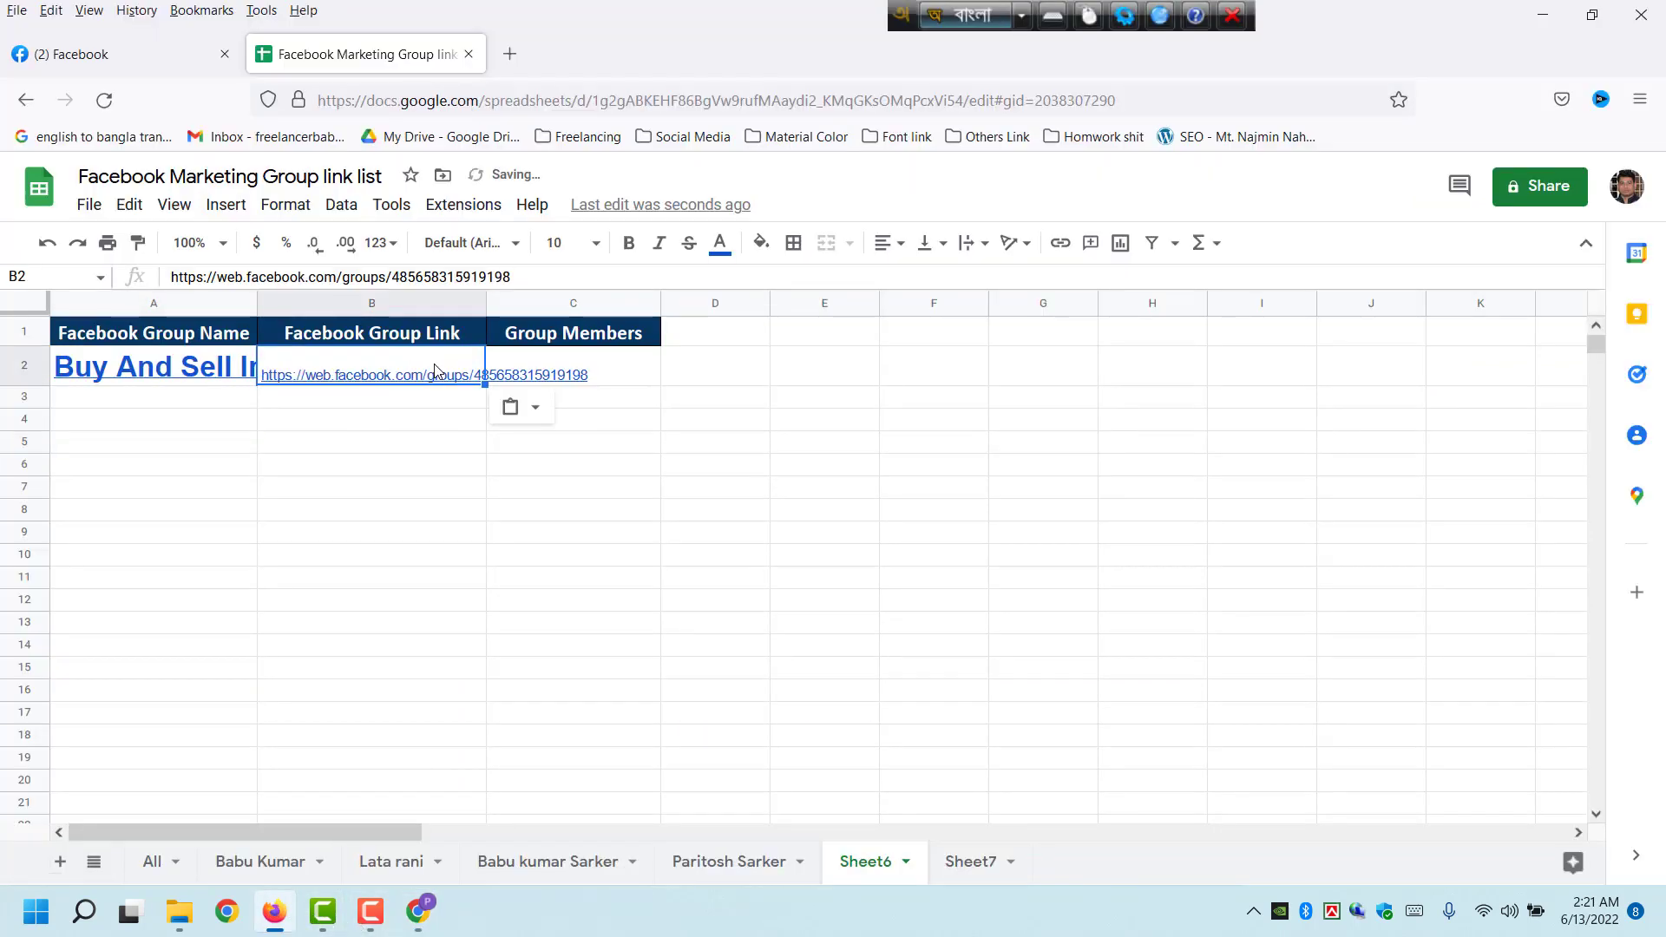
# - Copy the exact member count 42,569 from the group's People page in Chrome into cell C2 of Sheet6 in Firefox
pyautogui.click(420, 912)
pyautogui.scroll(-2, 679, 594)
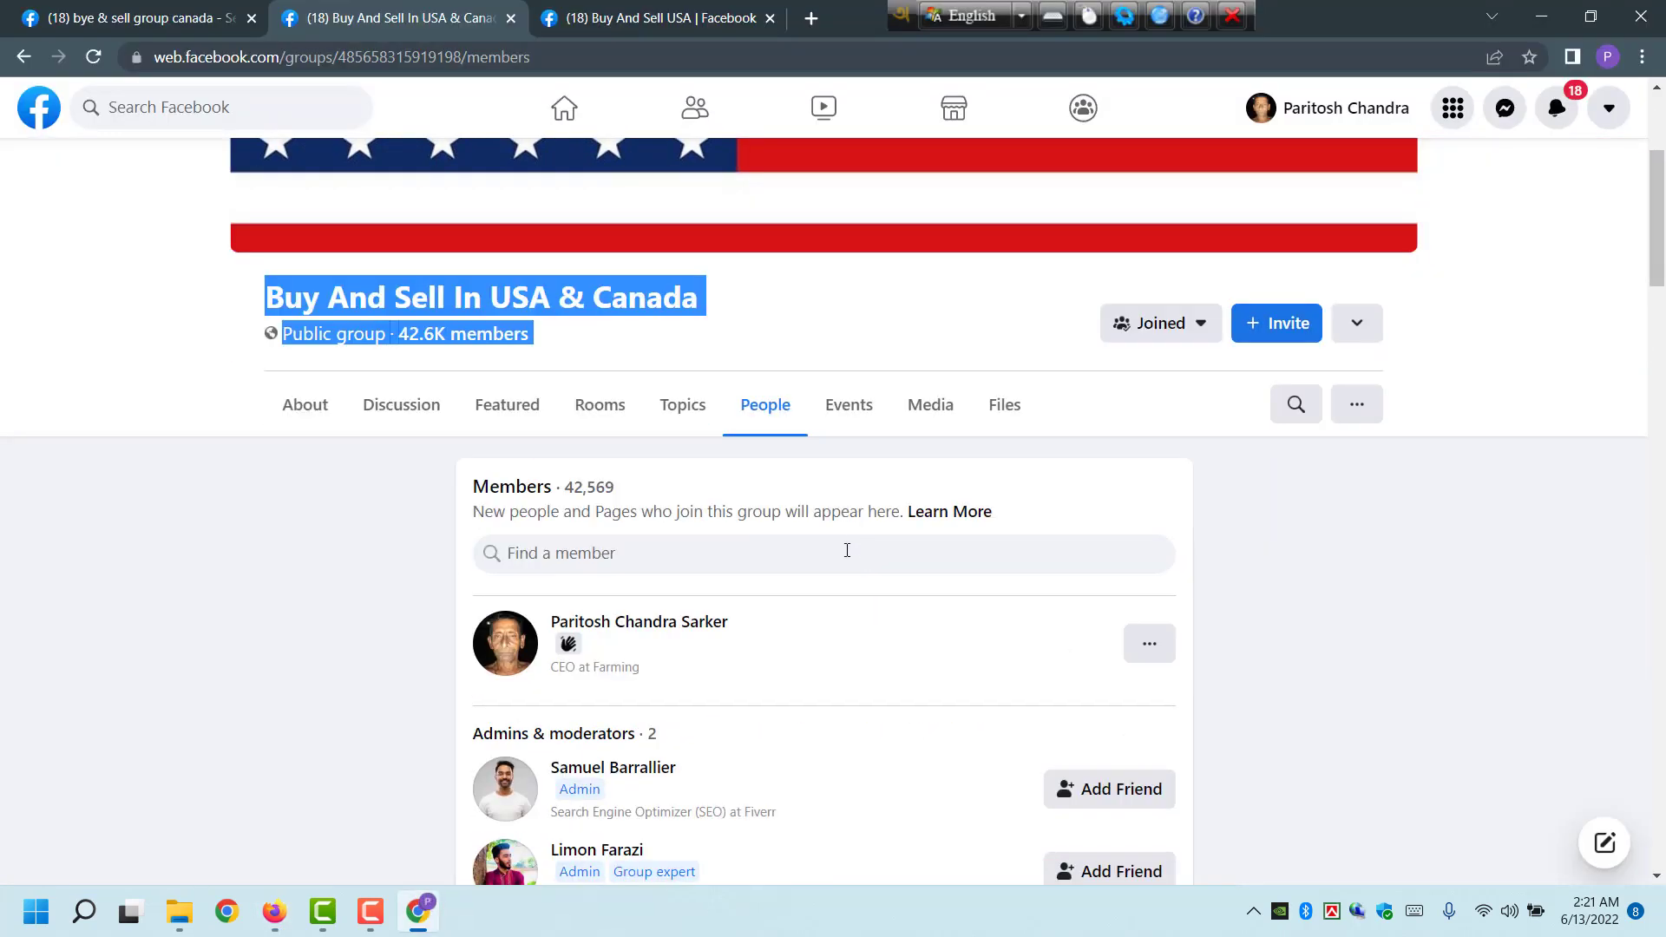
pyautogui.moveTo(621, 489); pyautogui.dragTo(566, 487)
pyautogui.hotkey('ctrl', 'c')
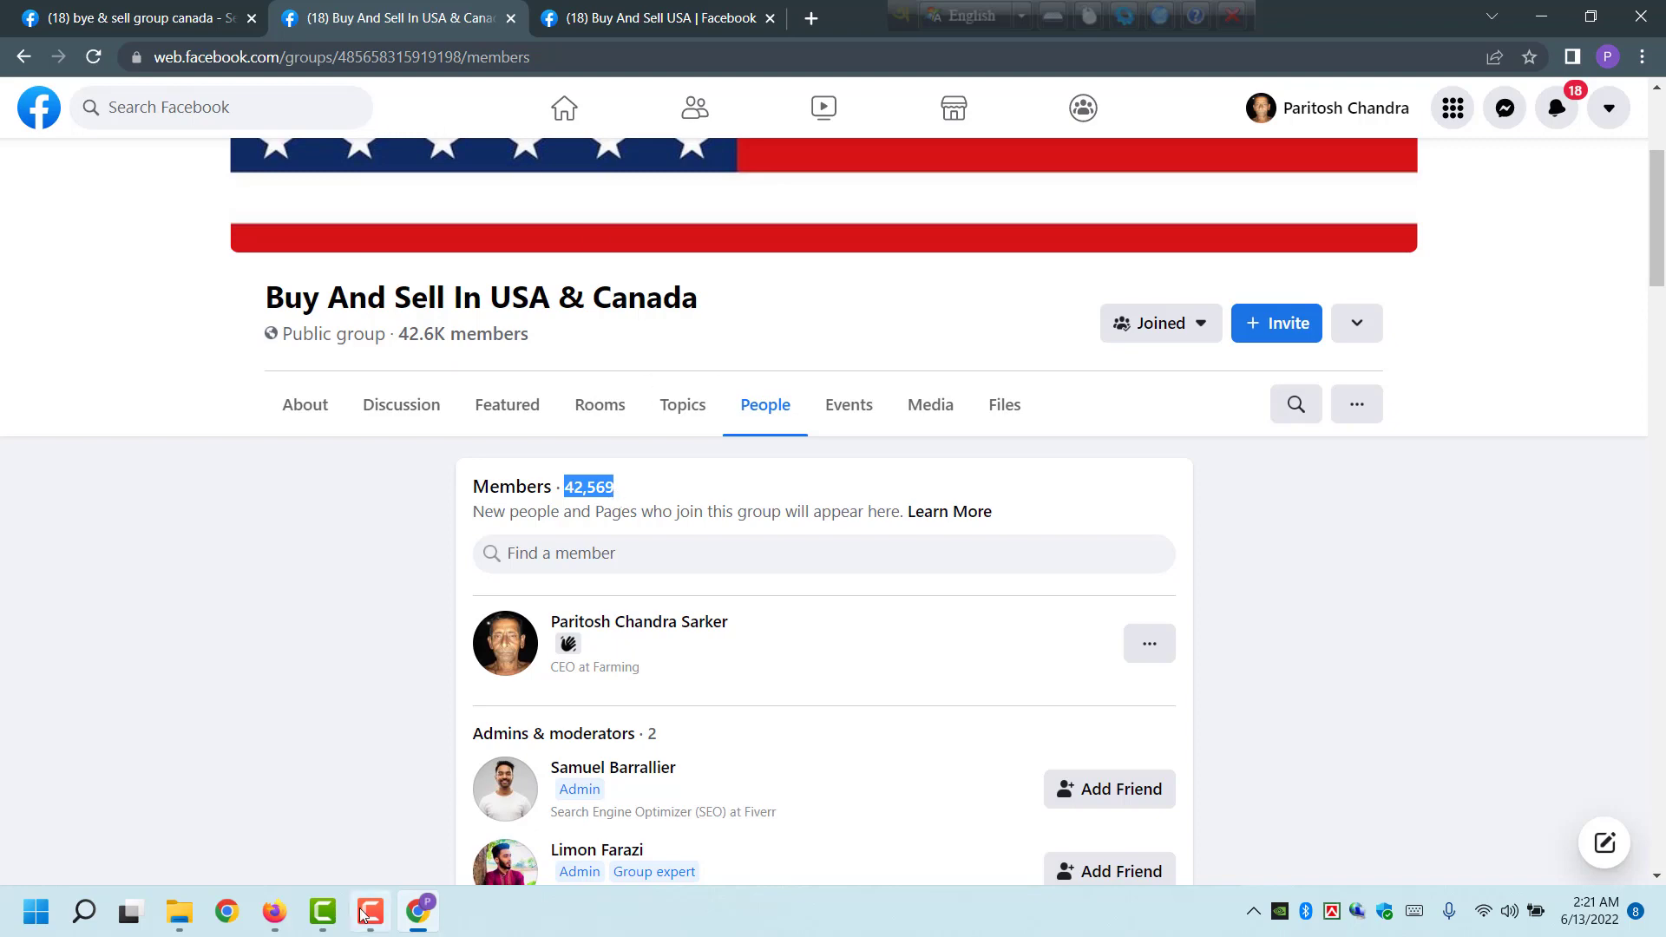
pyautogui.click(422, 908)
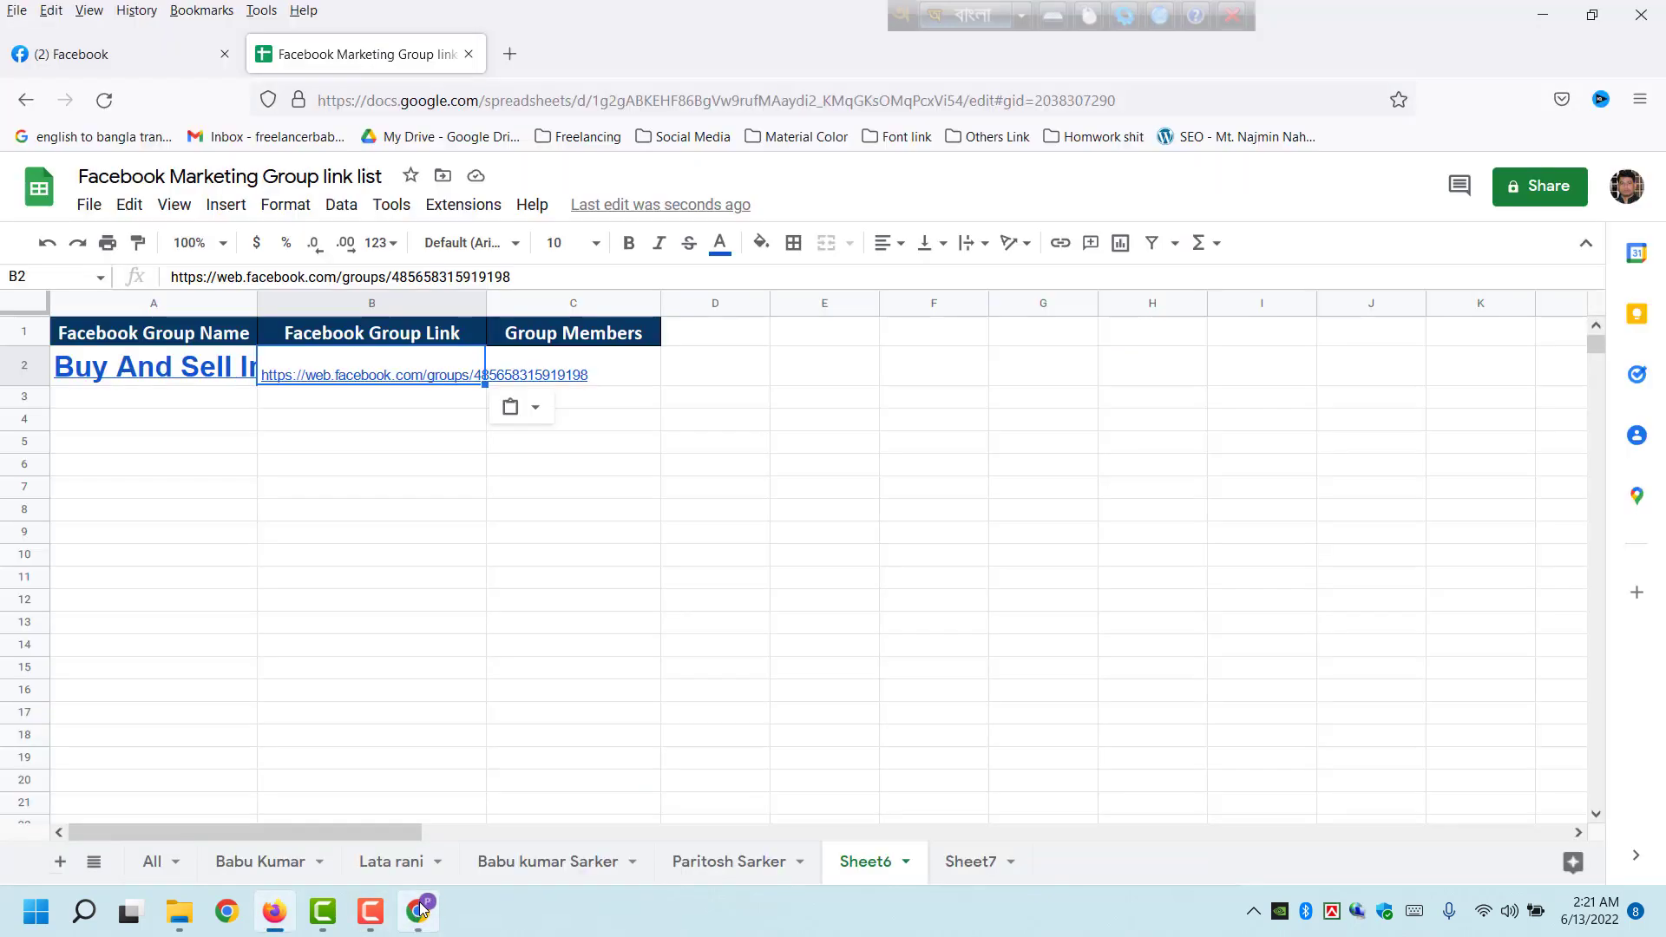
pyautogui.click(540, 380)
pyautogui.hotkey('ctrl', 'v')
pyautogui.click(558, 465)
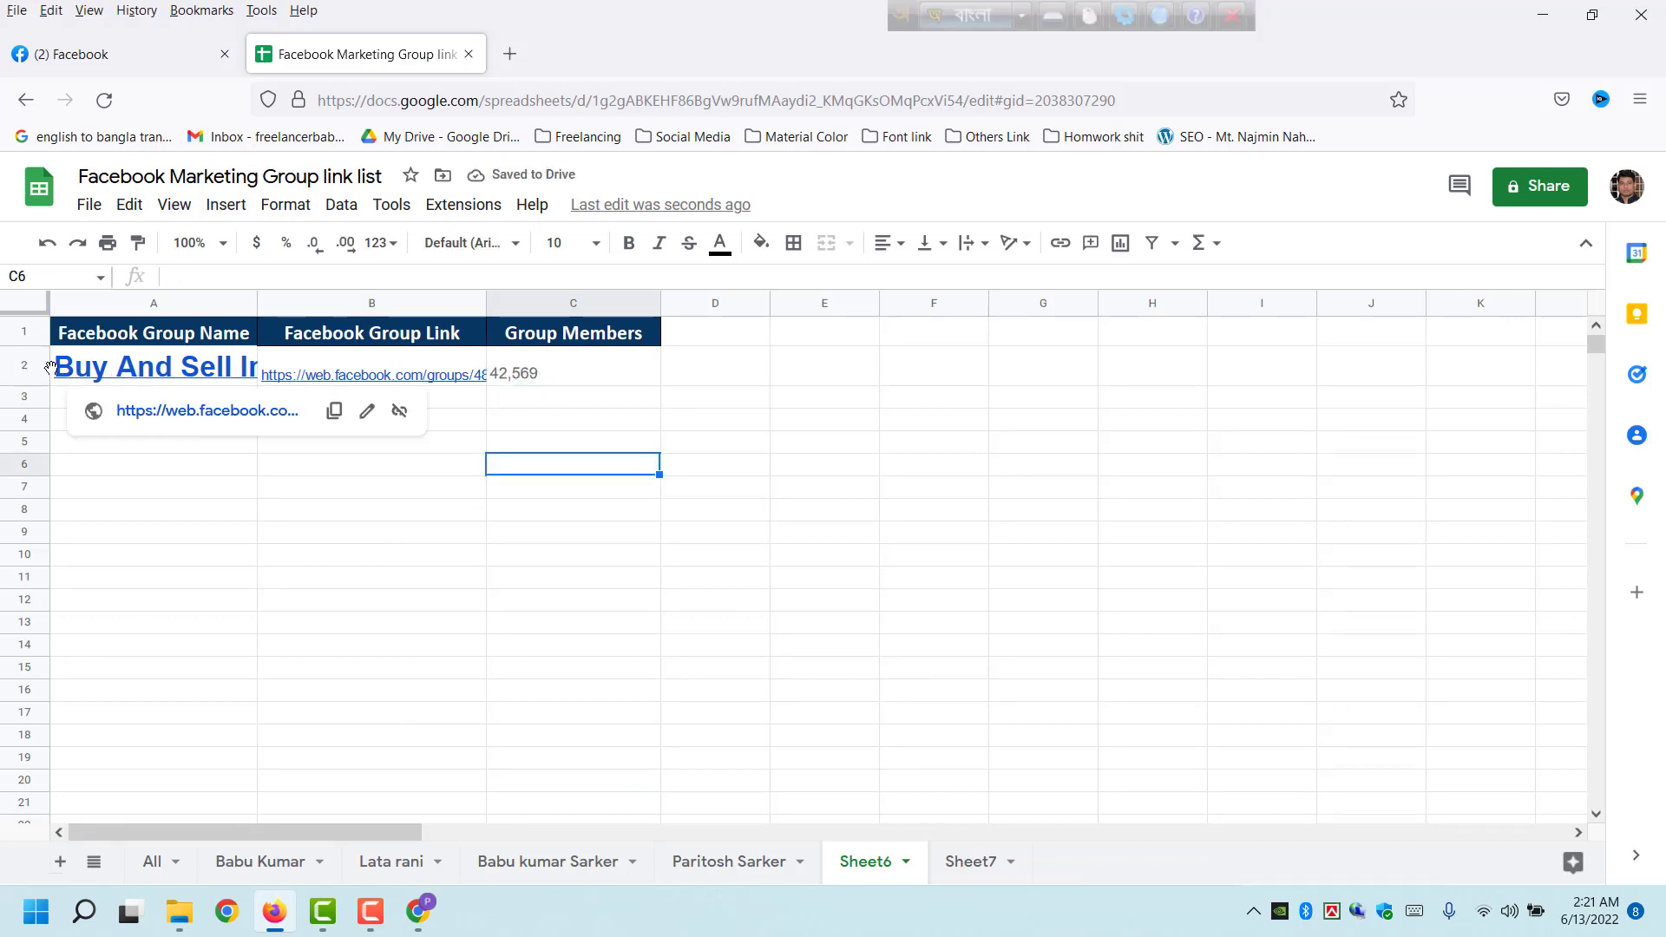
# - Right-align the member count in cell C2
pyautogui.click(174, 441)
pyautogui.click(153, 374)
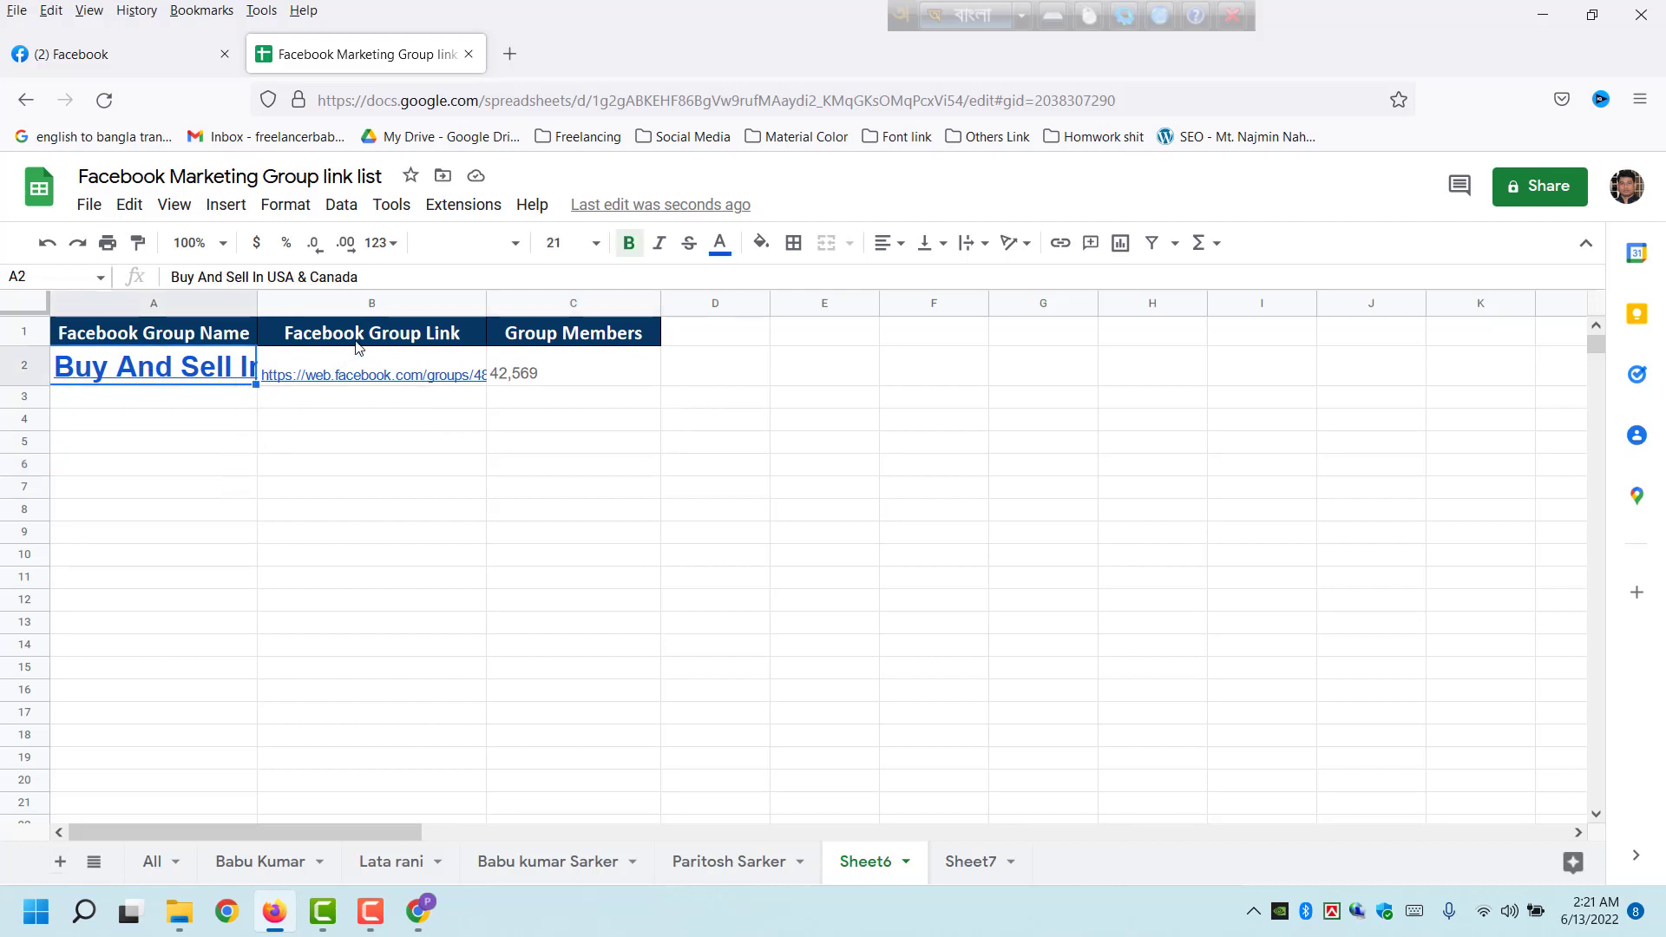
pyautogui.moveTo(386, 382)
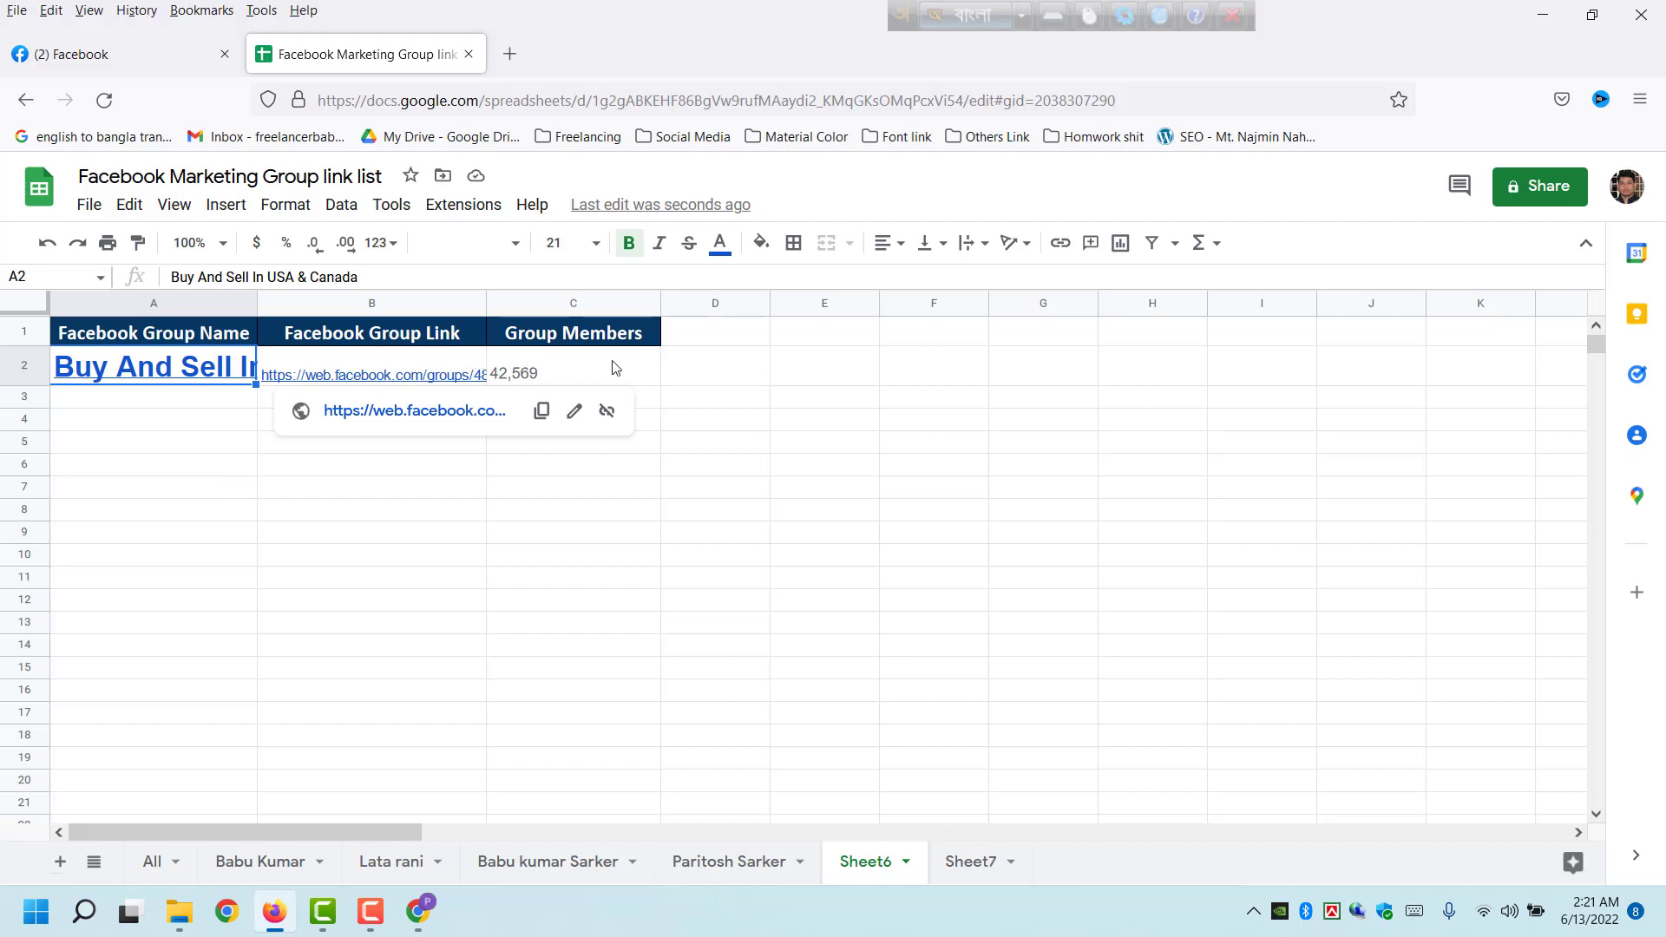
pyautogui.click(589, 377)
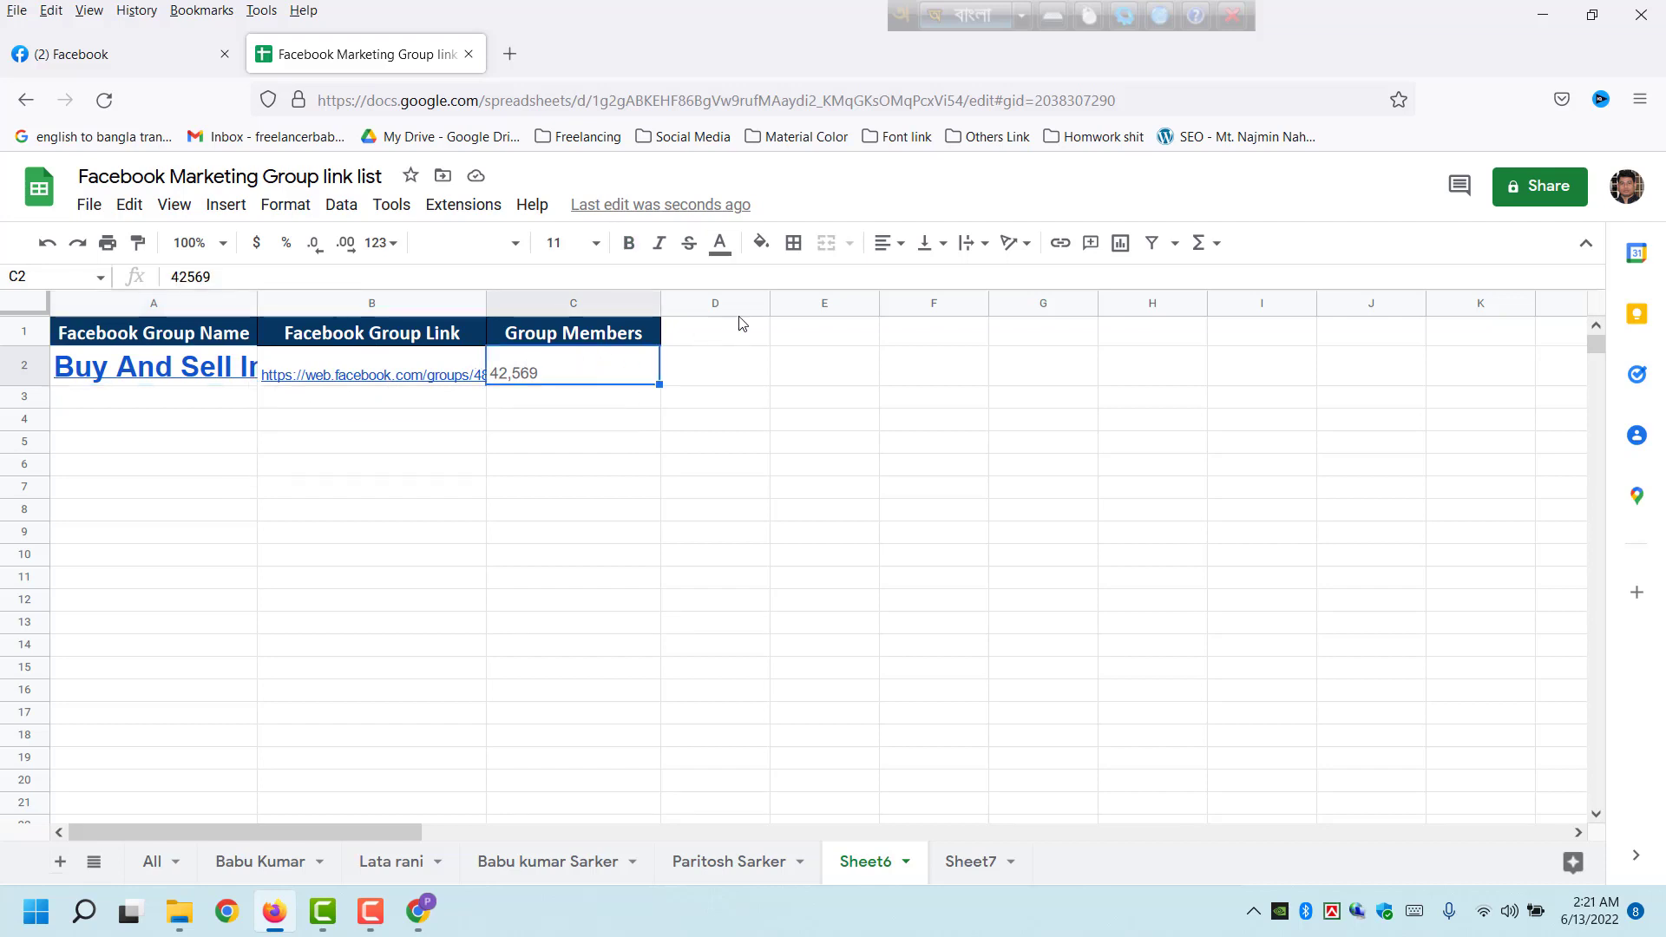
pyautogui.click(903, 248)
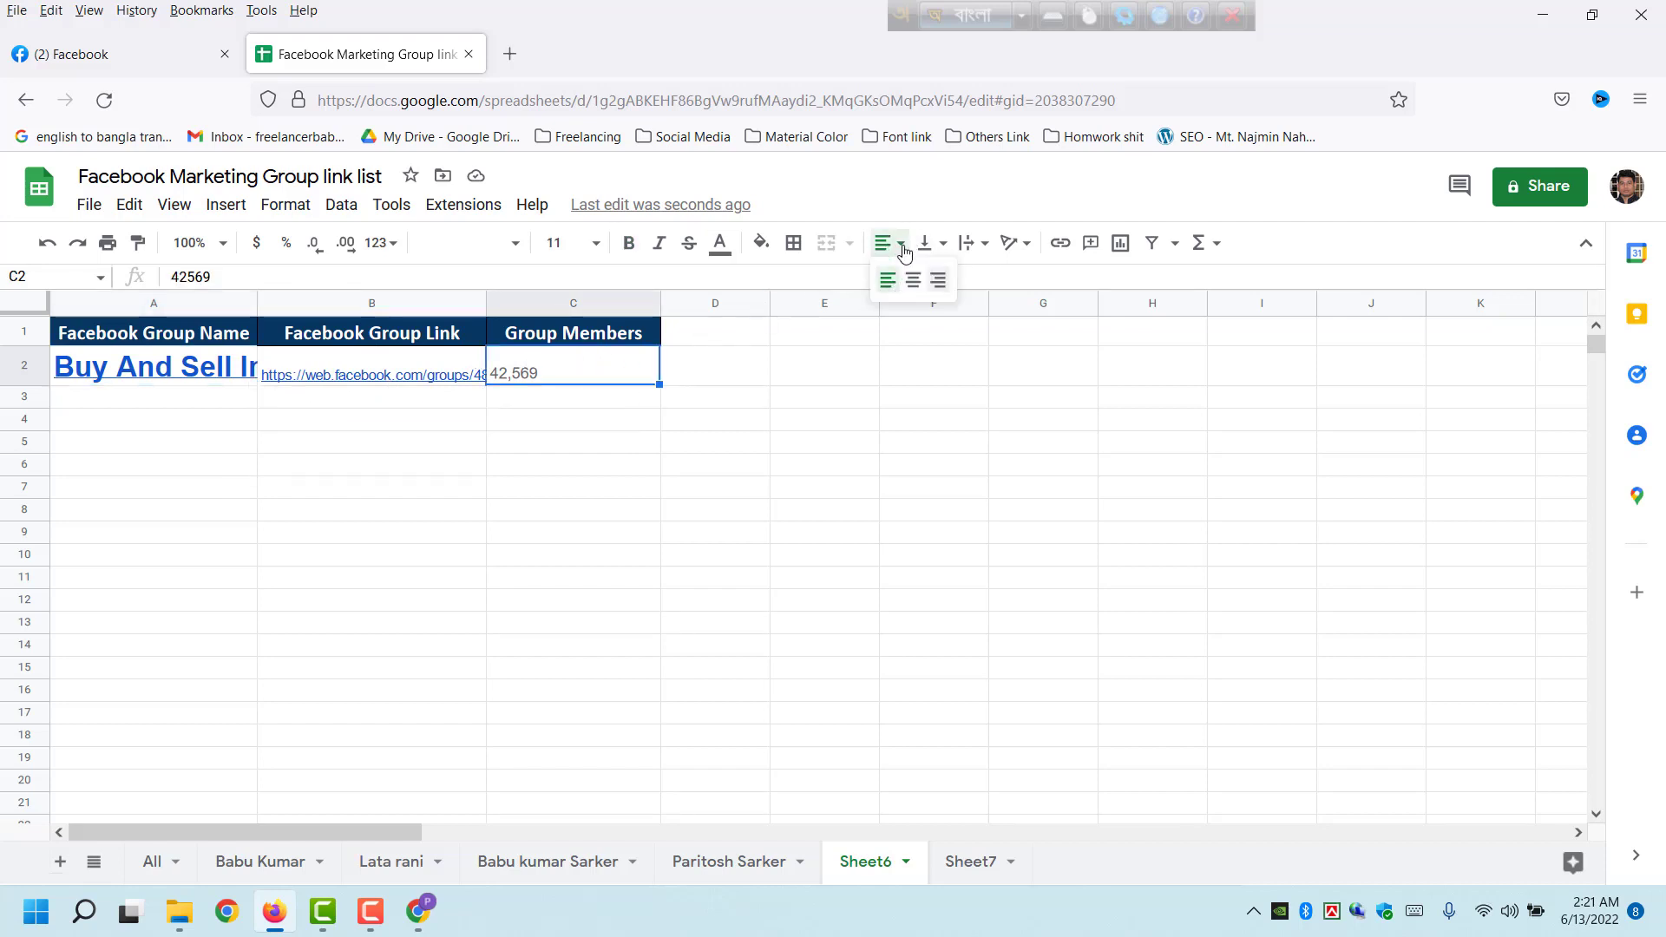
pyautogui.click(939, 279)
pyautogui.click(632, 491)
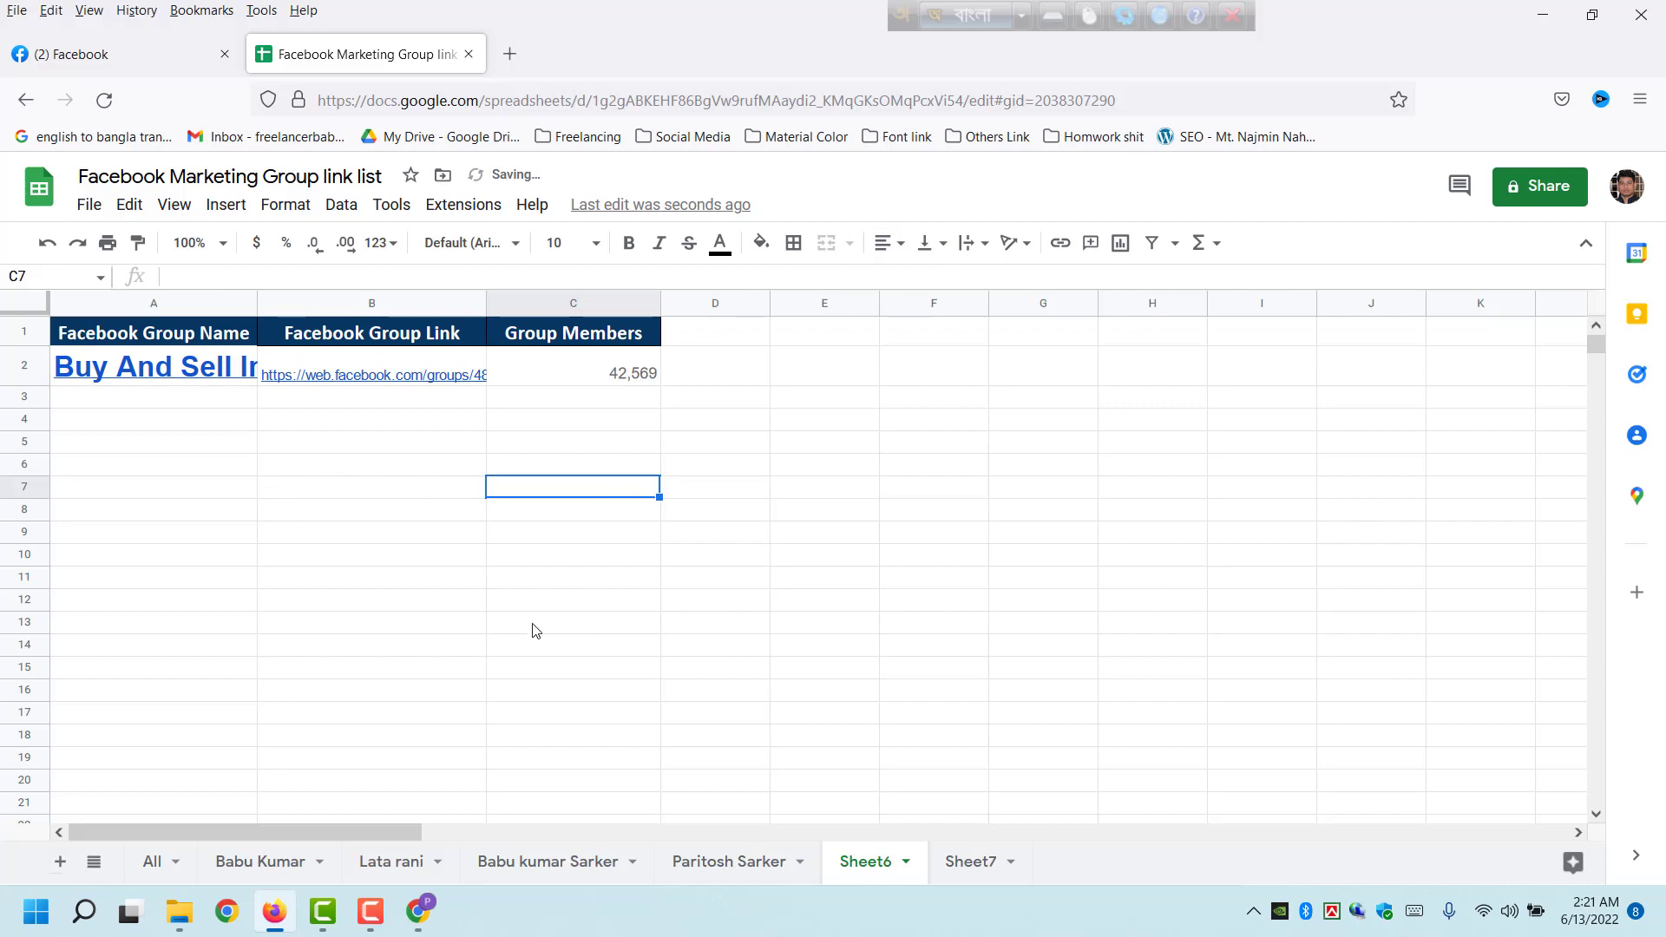
# - Switch to Chrome and show the Buy And Sell USA group page
pyautogui.moveTo(418, 911)
pyautogui.click(416, 807)
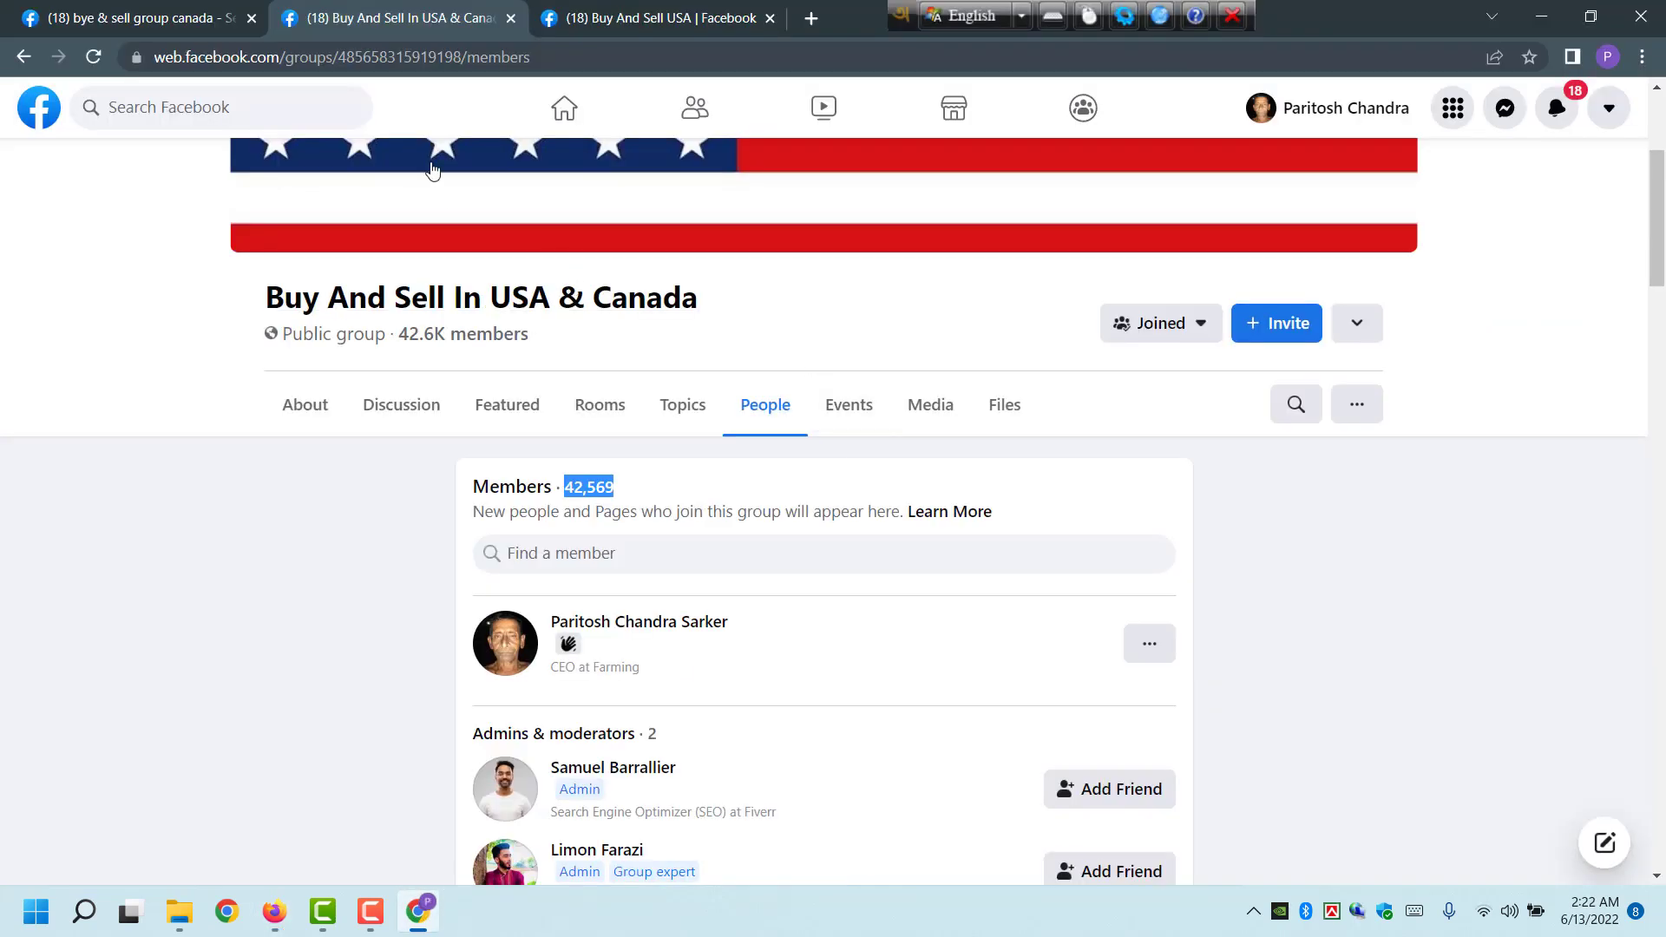
pyautogui.click(631, 21)
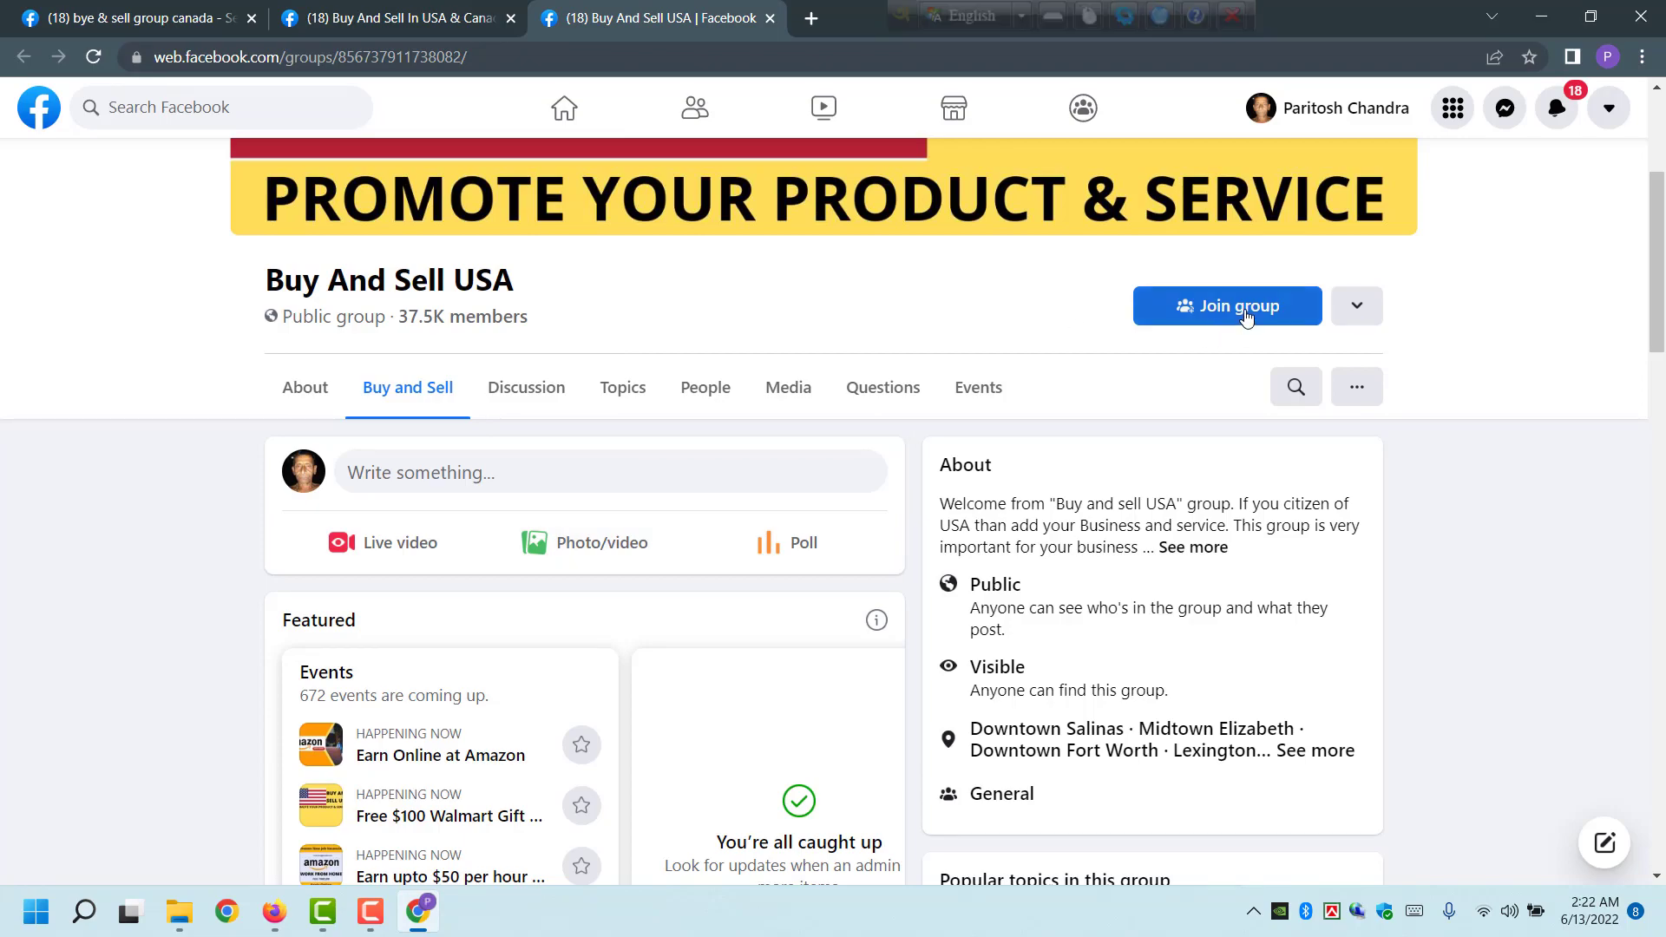
# - Frame the Join group control with a rectangle in a screen capture of the Buy And Sell USA page, and discard the capture
pyautogui.press('Print')
pyautogui.moveTo(966, 156); pyautogui.dragTo(1518, 588)
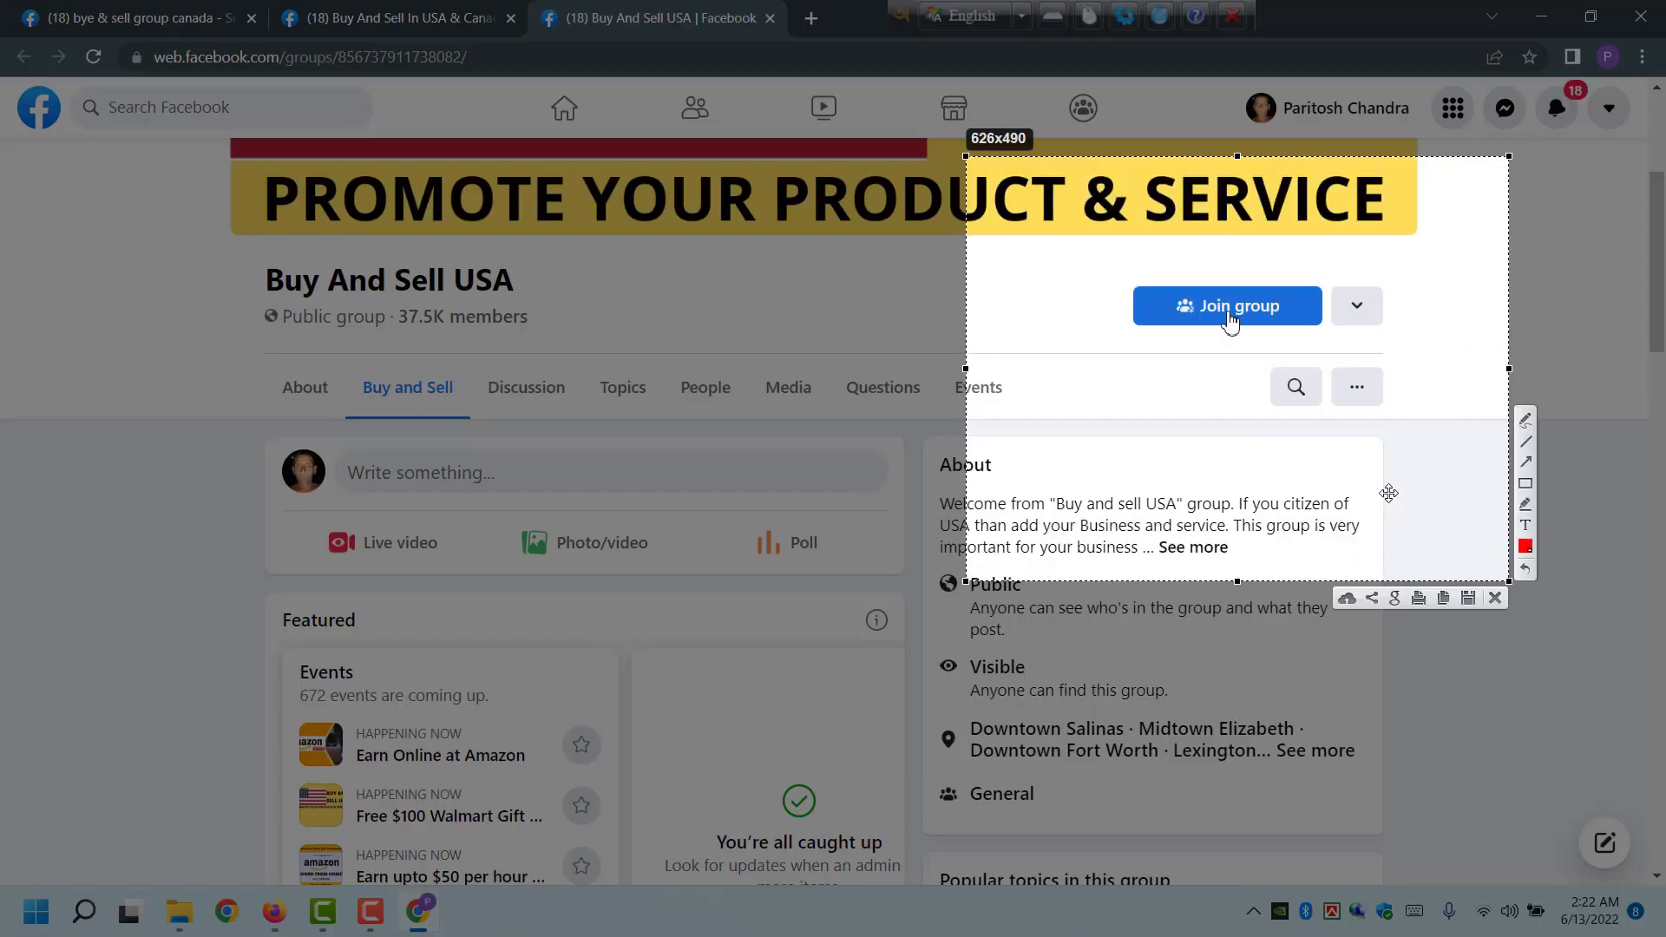
pyautogui.click(1526, 484)
pyautogui.moveTo(1119, 267); pyautogui.dragTo(1370, 367)
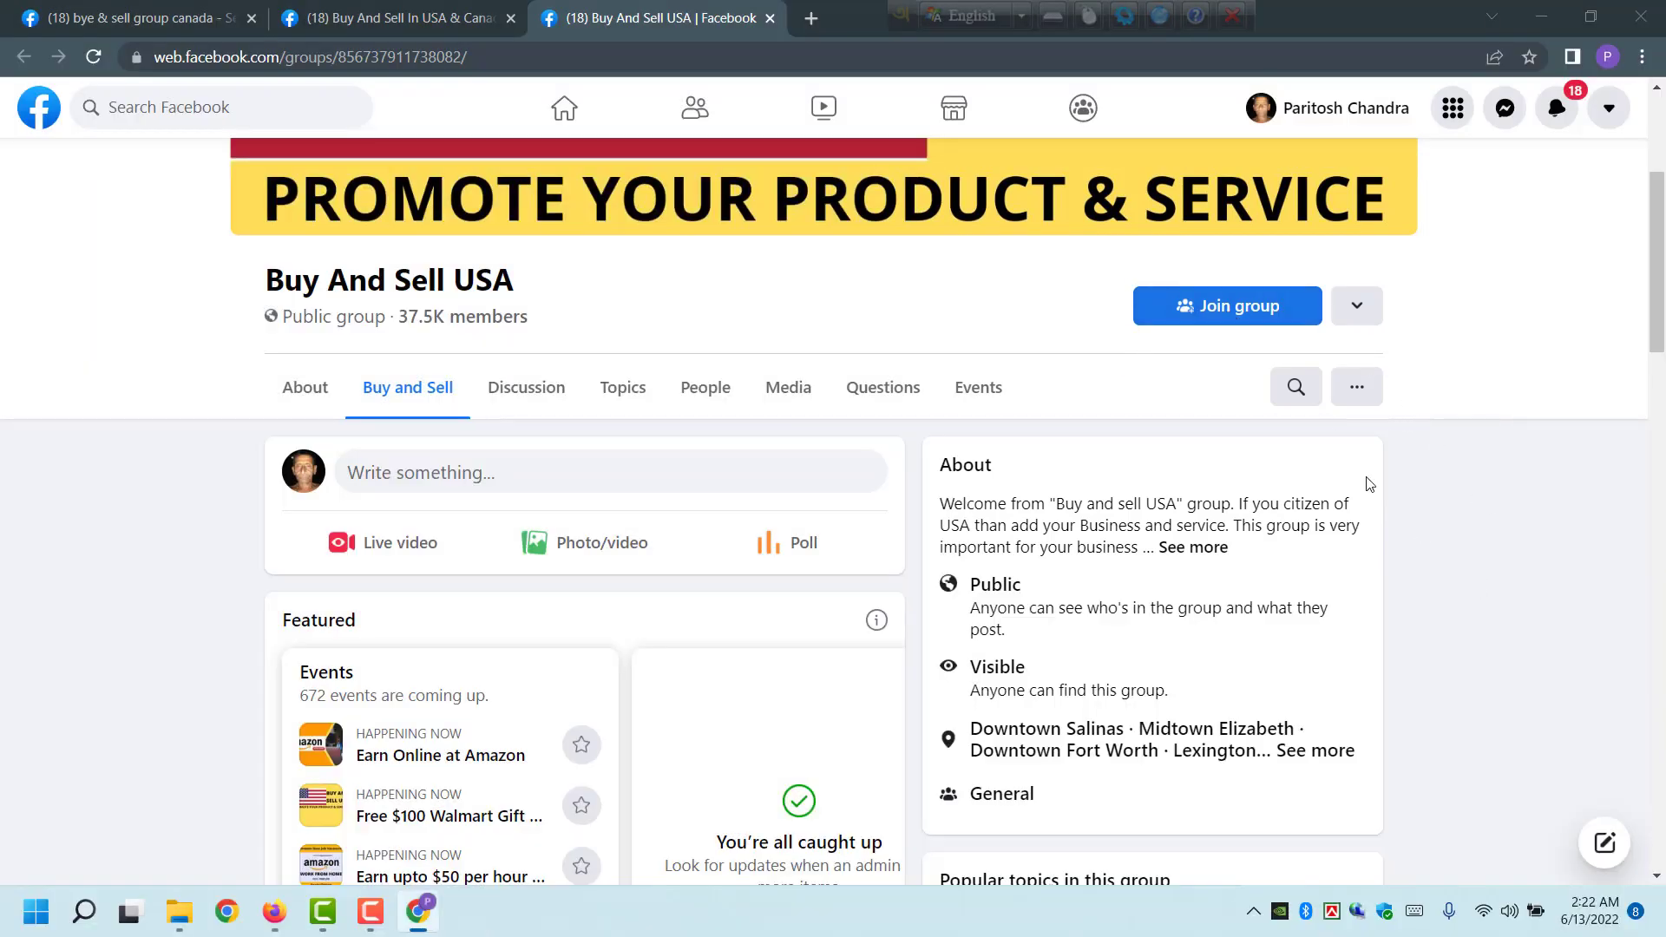
pyautogui.click(1496, 599)
# - Join the Buy And Sell USA group and expand its About description
pyautogui.click(1254, 314)
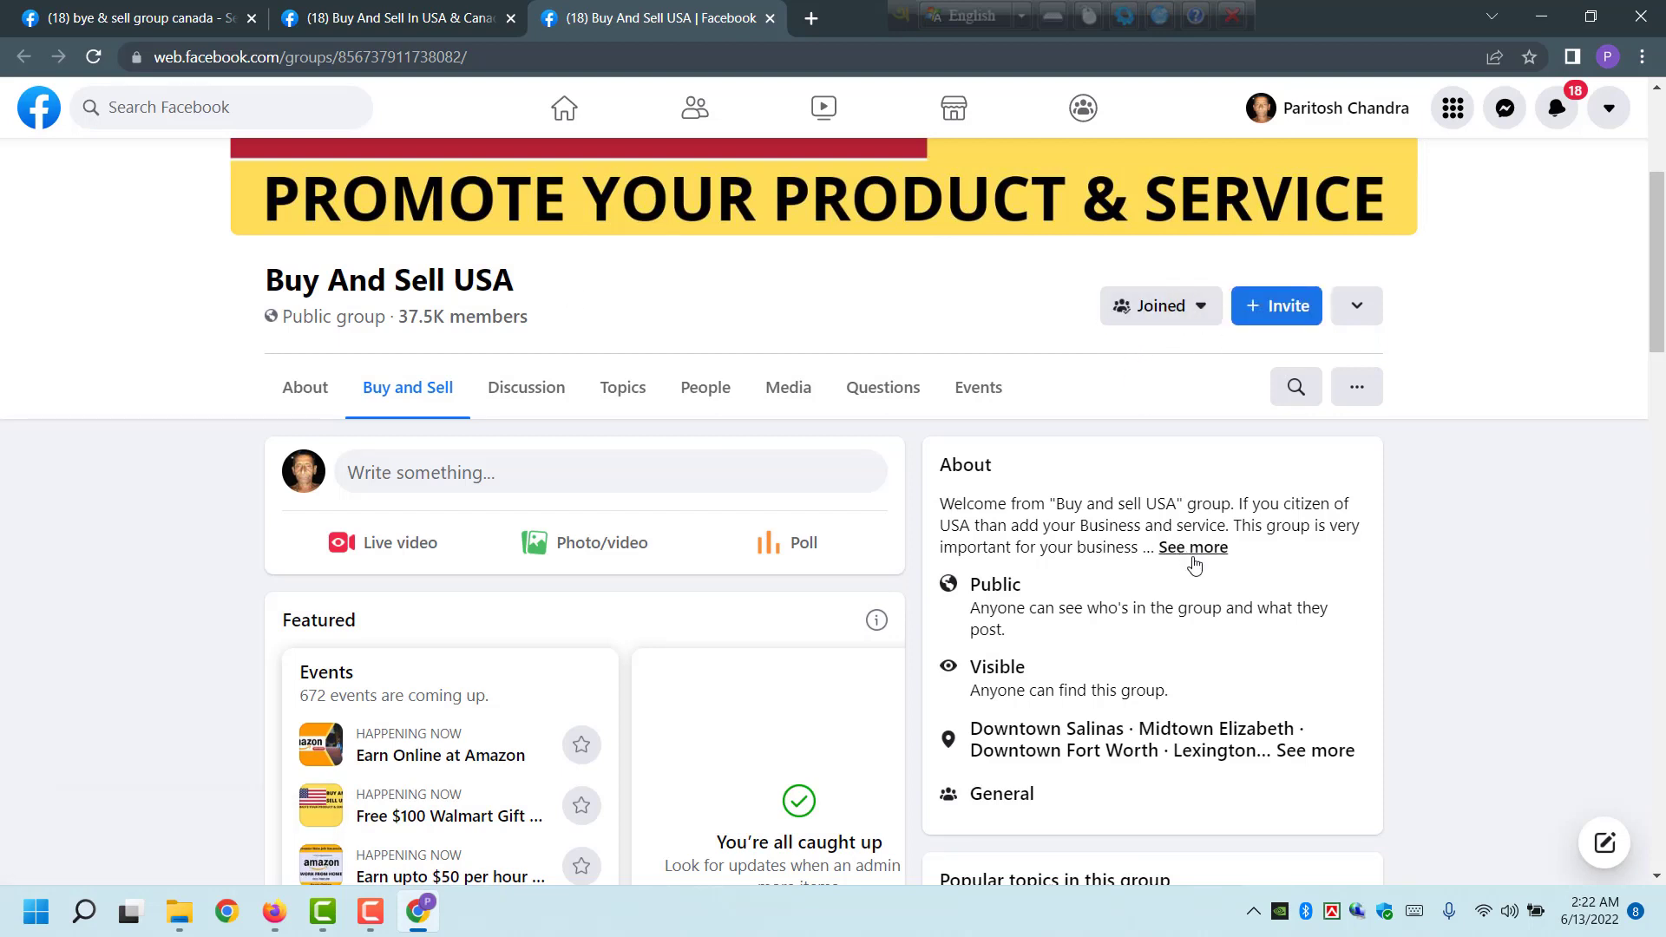
pyautogui.click(1193, 549)
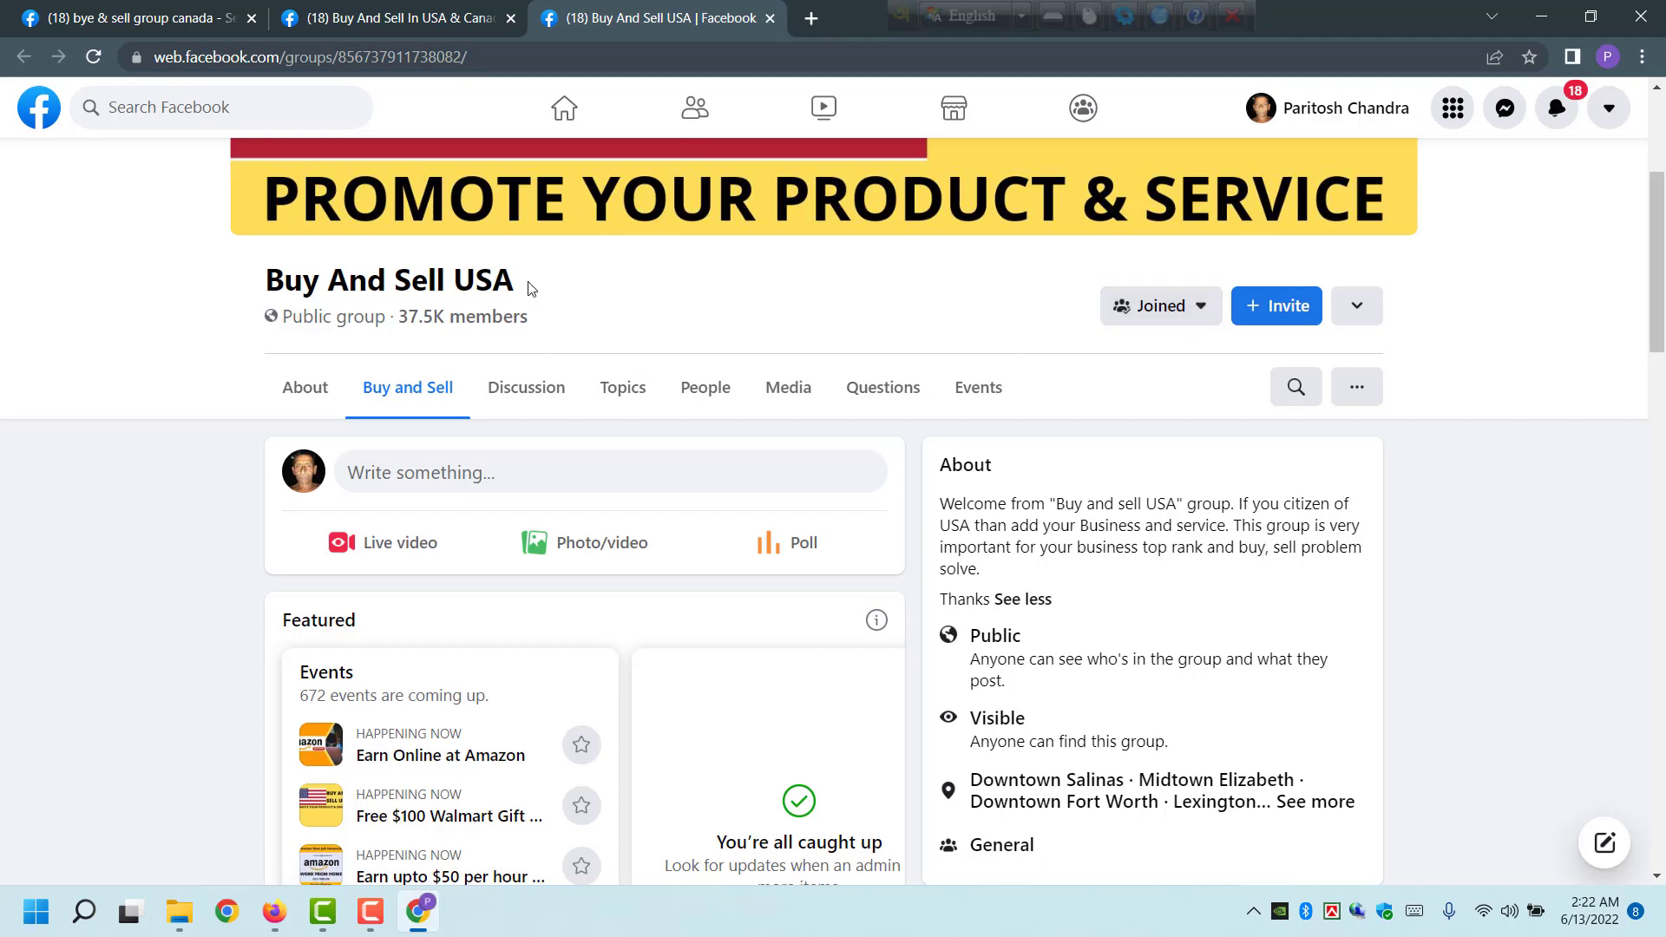
# - Copy the group name Buy And Sell USA from its Facebook page into cell A3 of the spreadsheet in Firefox
pyautogui.moveTo(525, 283); pyautogui.dragTo(268, 280)
pyautogui.hotkey('ctrl', 'c')
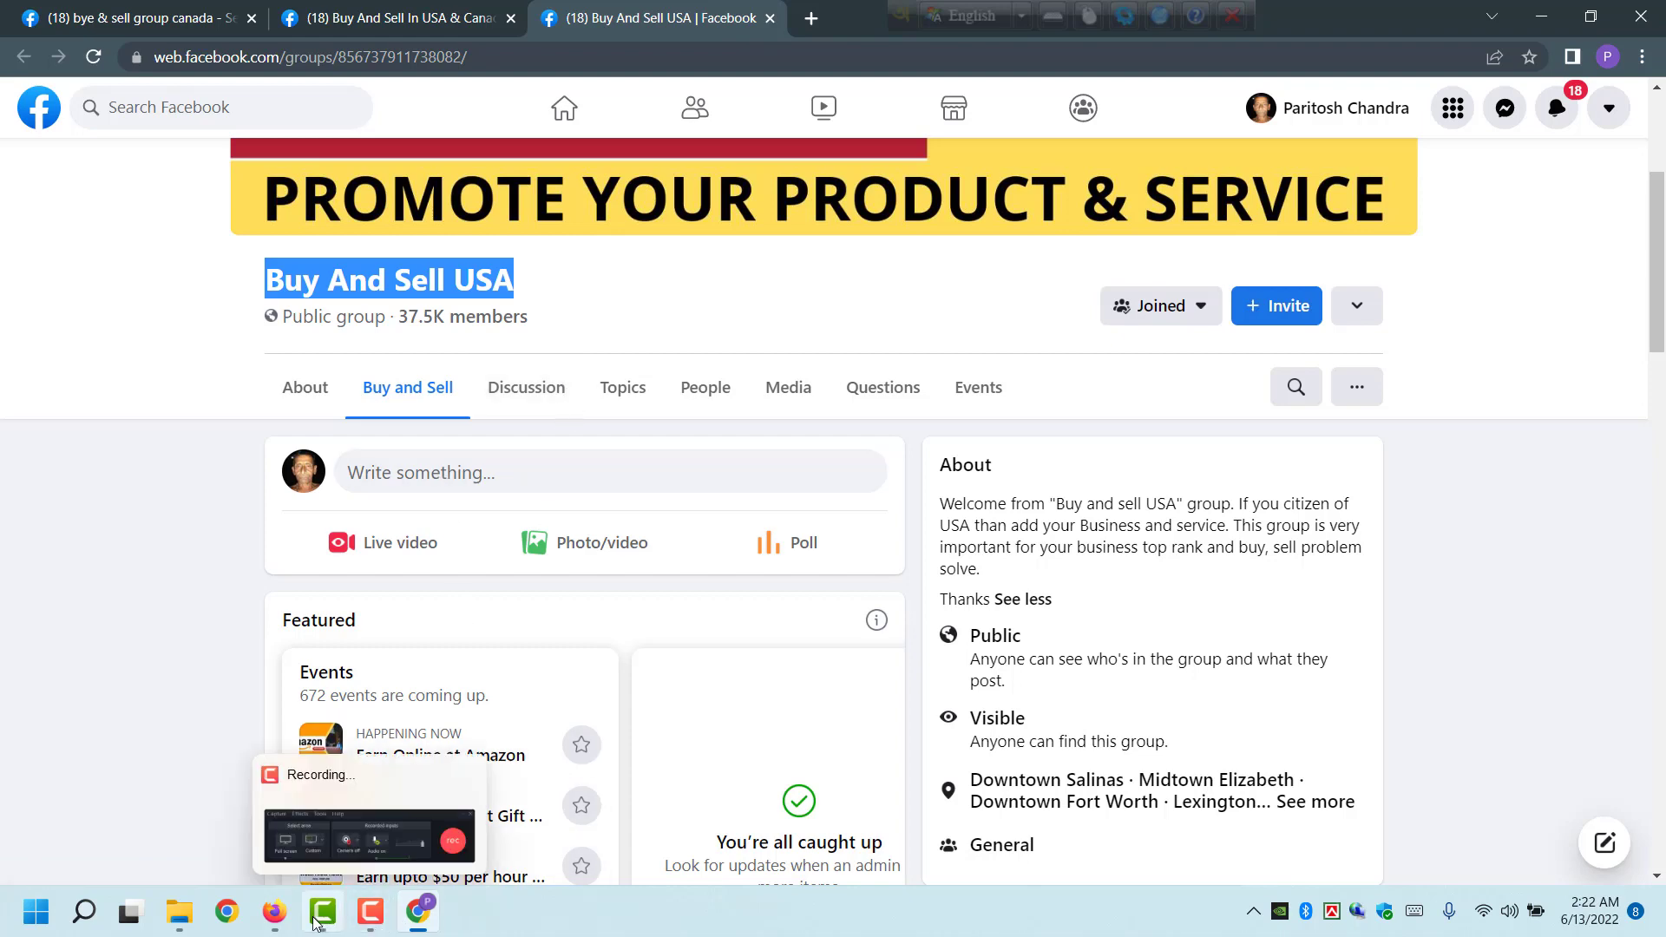
pyautogui.click(276, 922)
pyautogui.click(126, 400)
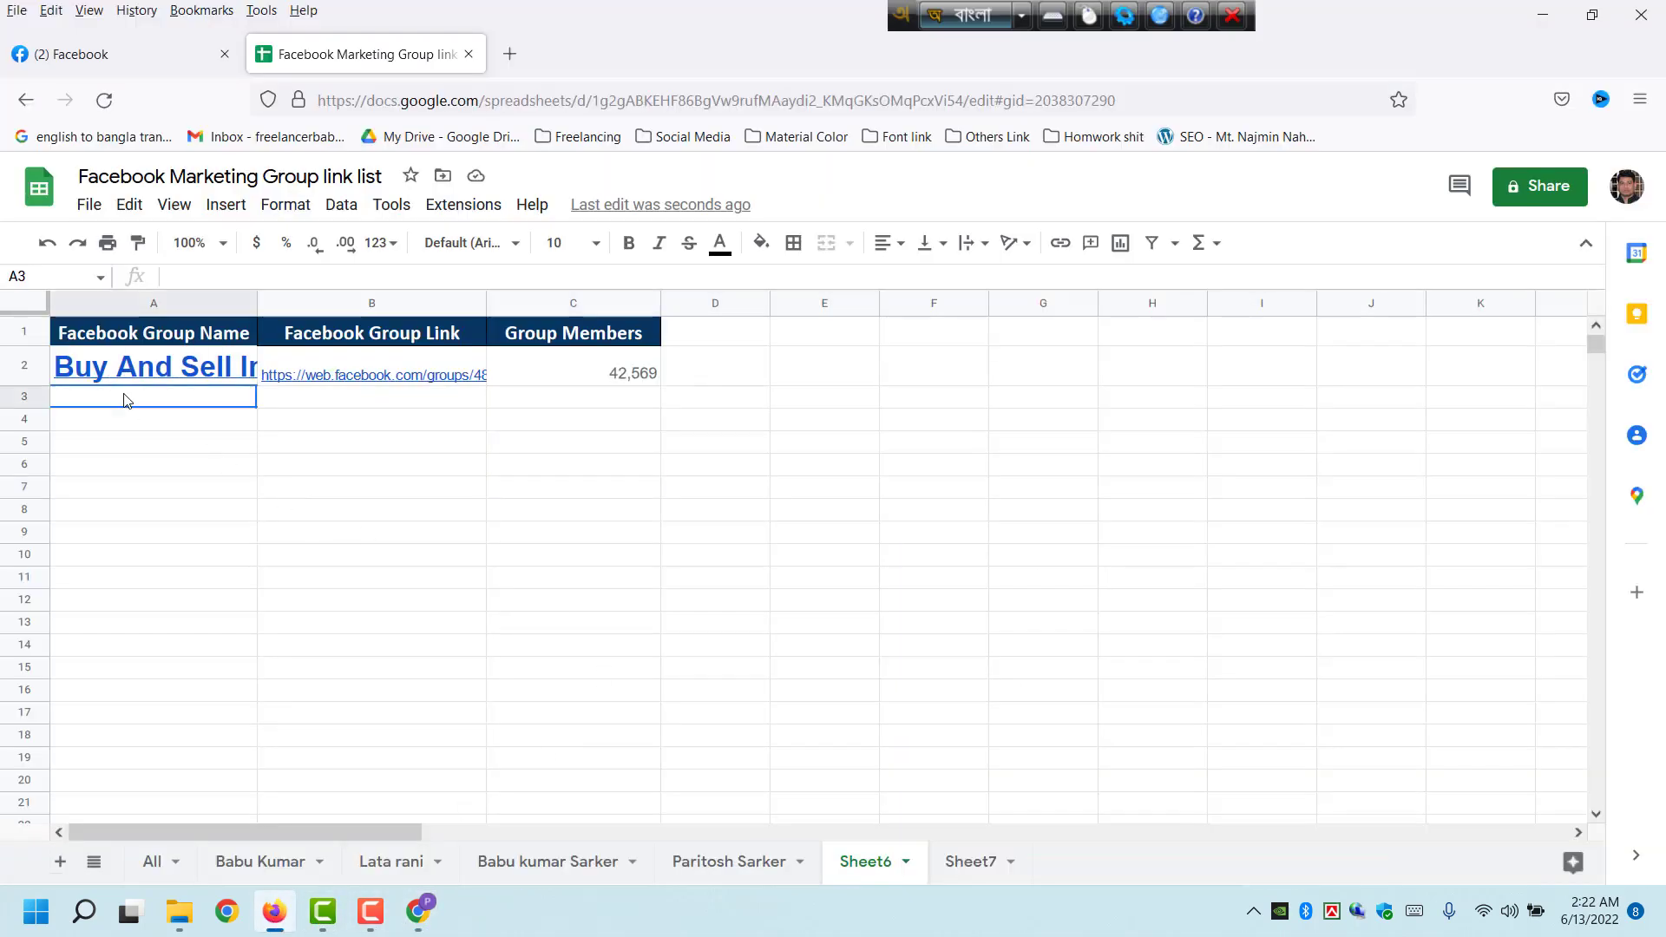
pyautogui.hotkey('ctrl', 'v')
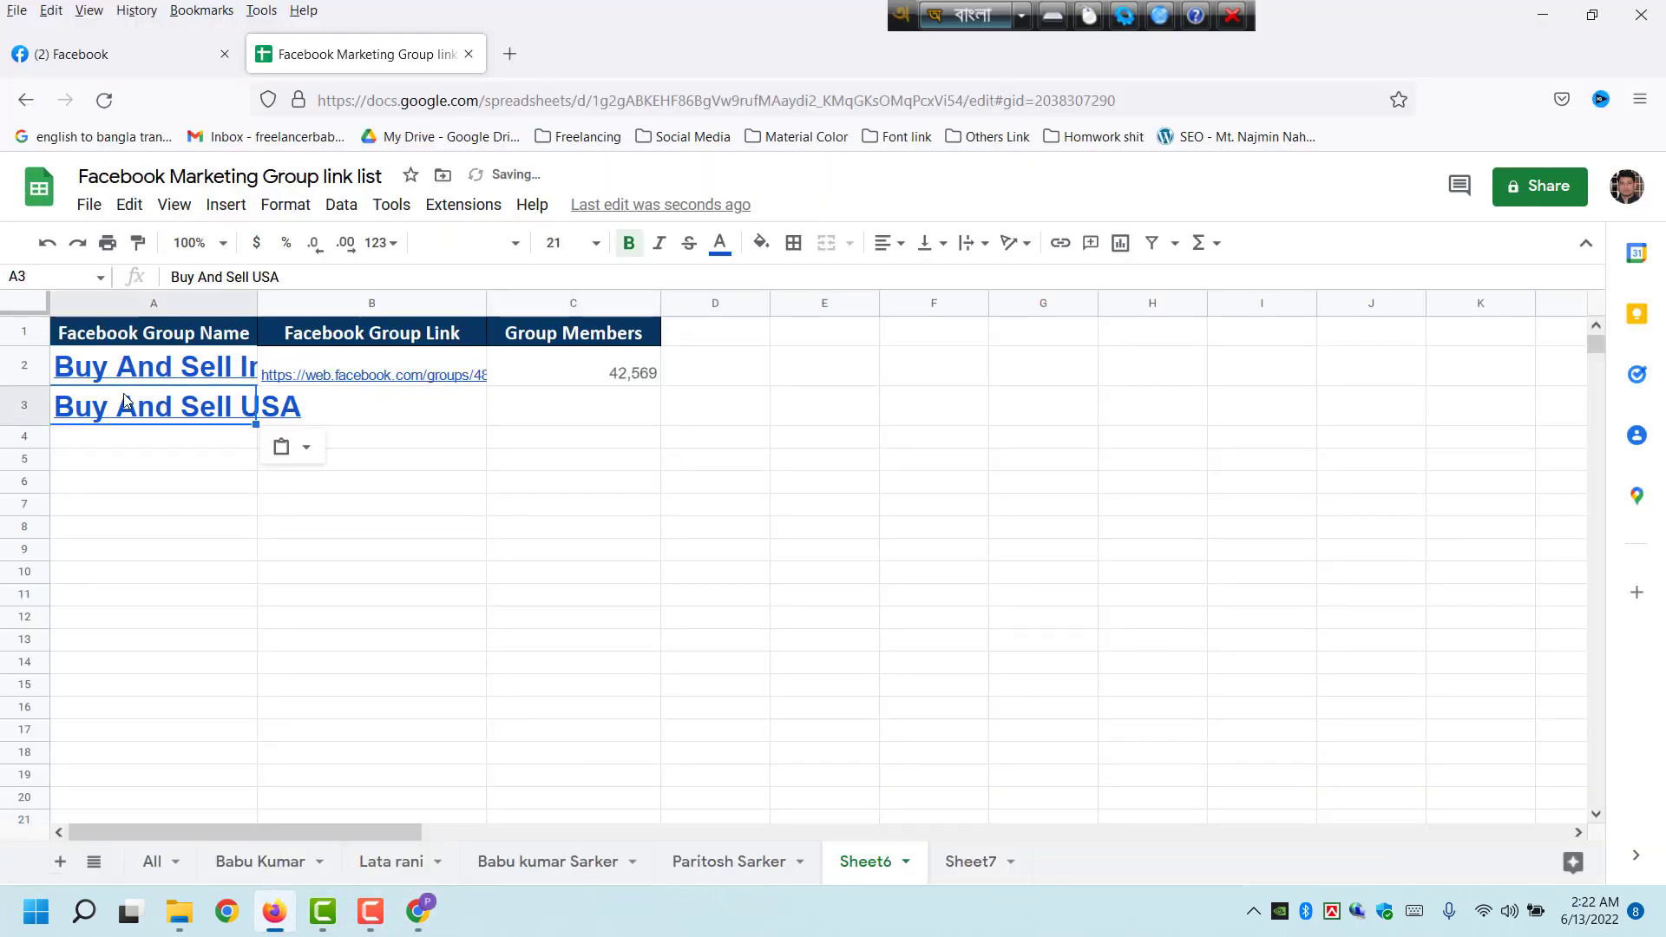
# - Copy the Buy And Sell USA group's page address from Chrome into cell B3 of the spreadsheet in Firefox
pyautogui.click(418, 911)
pyautogui.click(430, 56)
pyautogui.hotkey('ctrl', 'c')
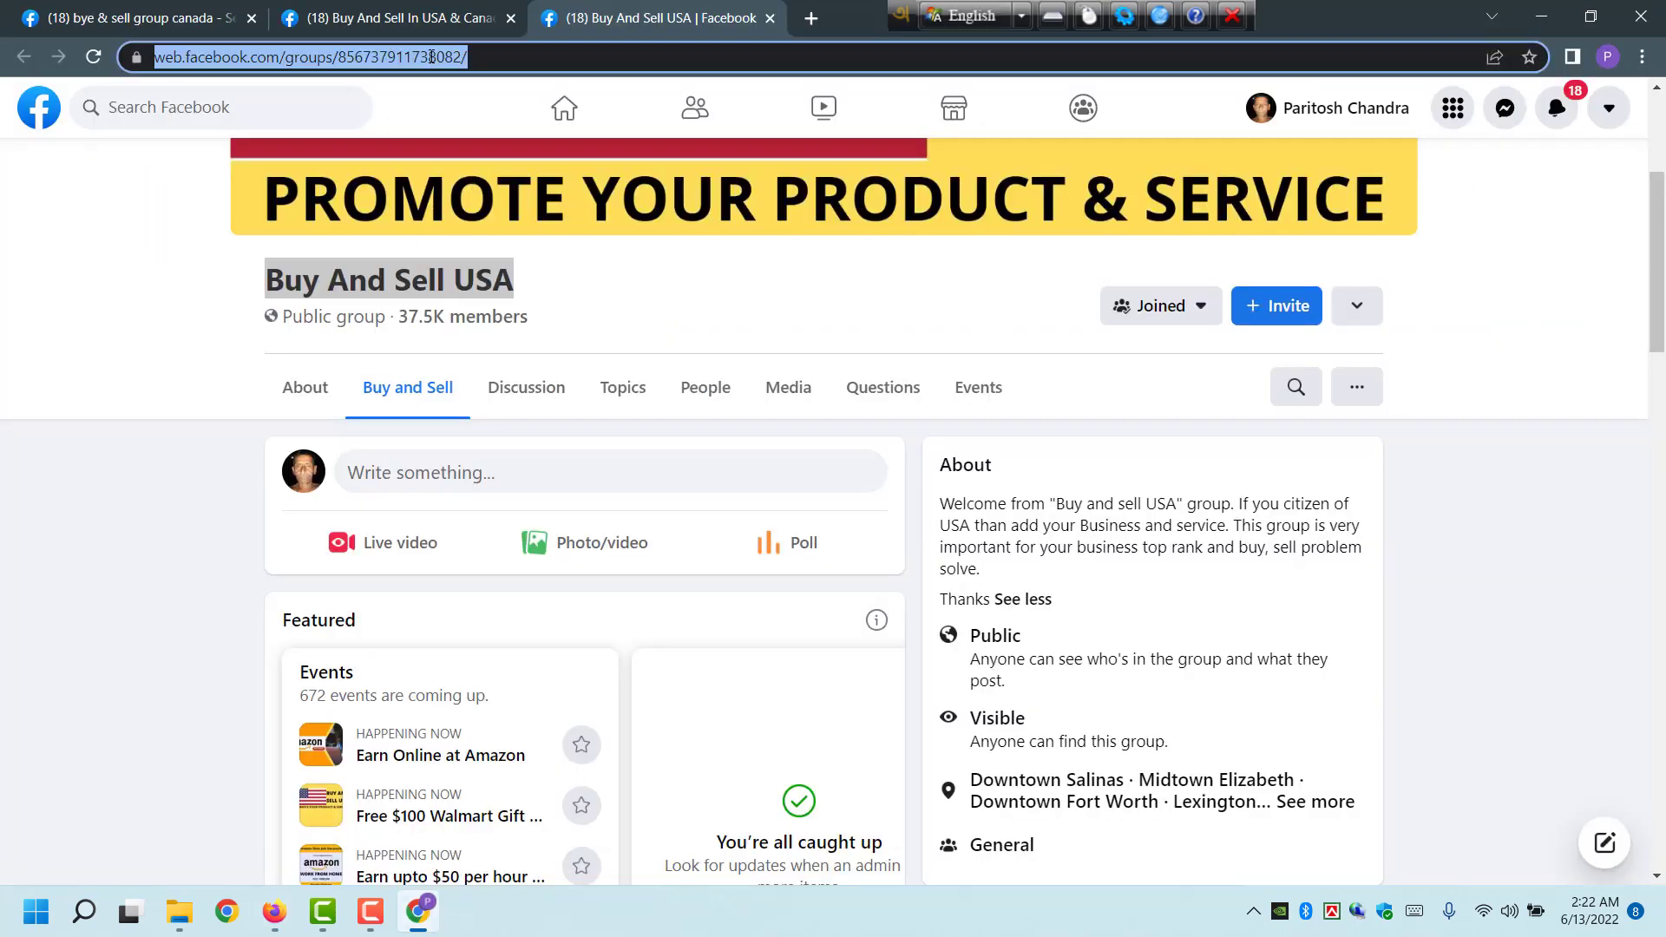
pyautogui.click(423, 911)
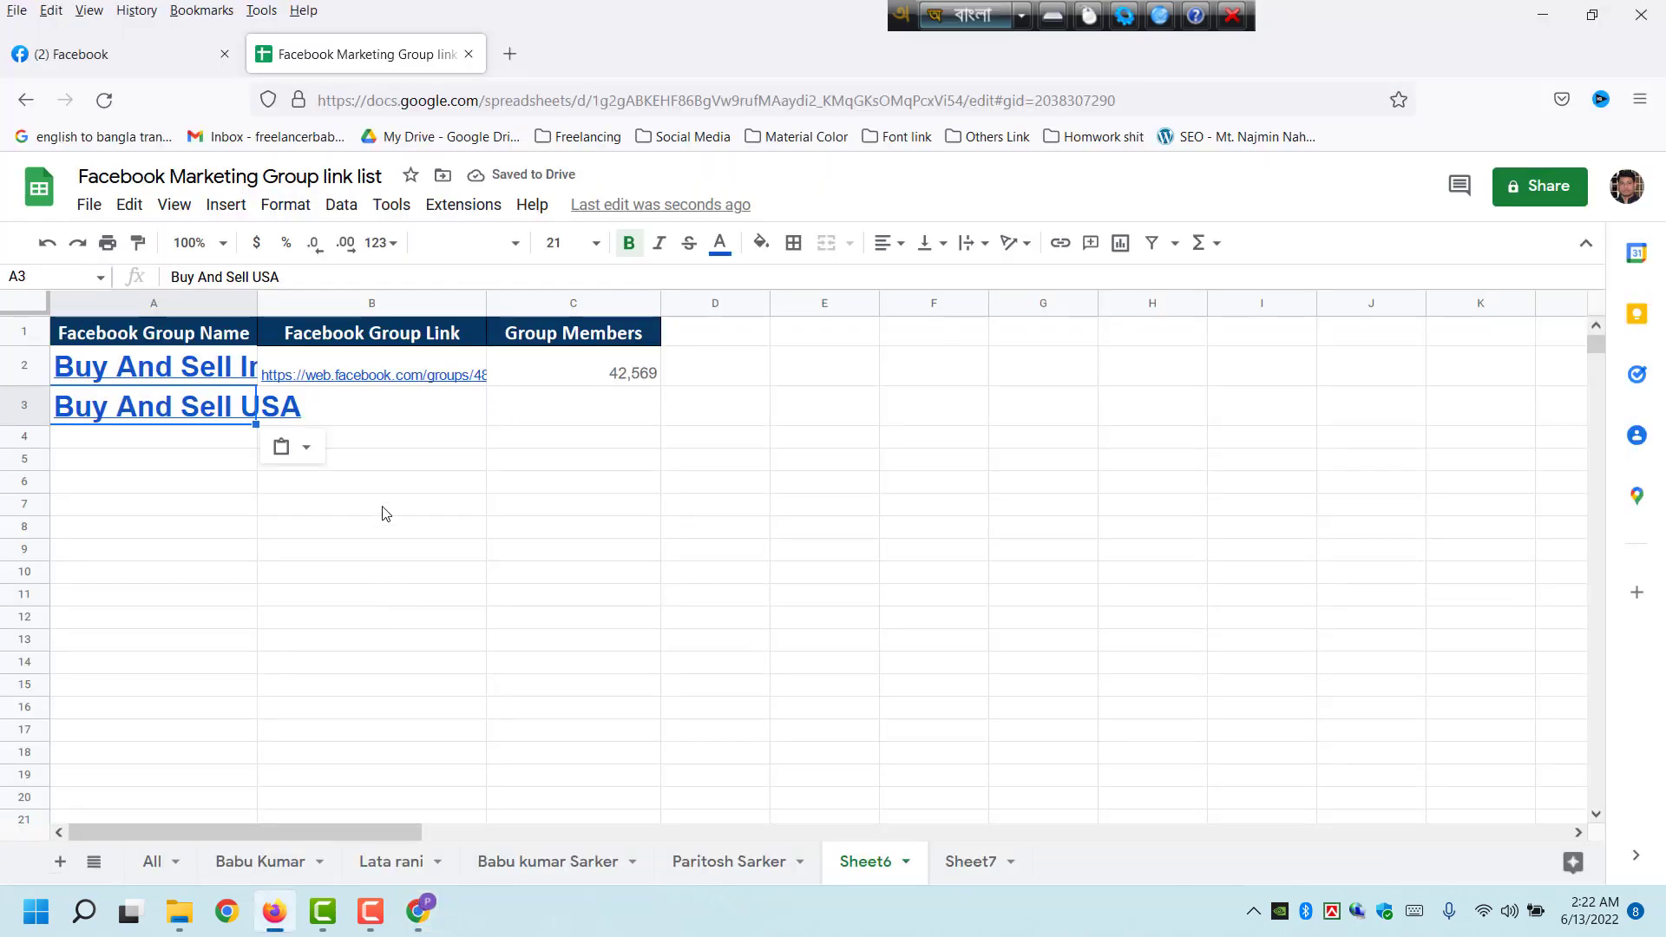
pyautogui.click(362, 422)
pyautogui.hotkey('ctrl', 'v')
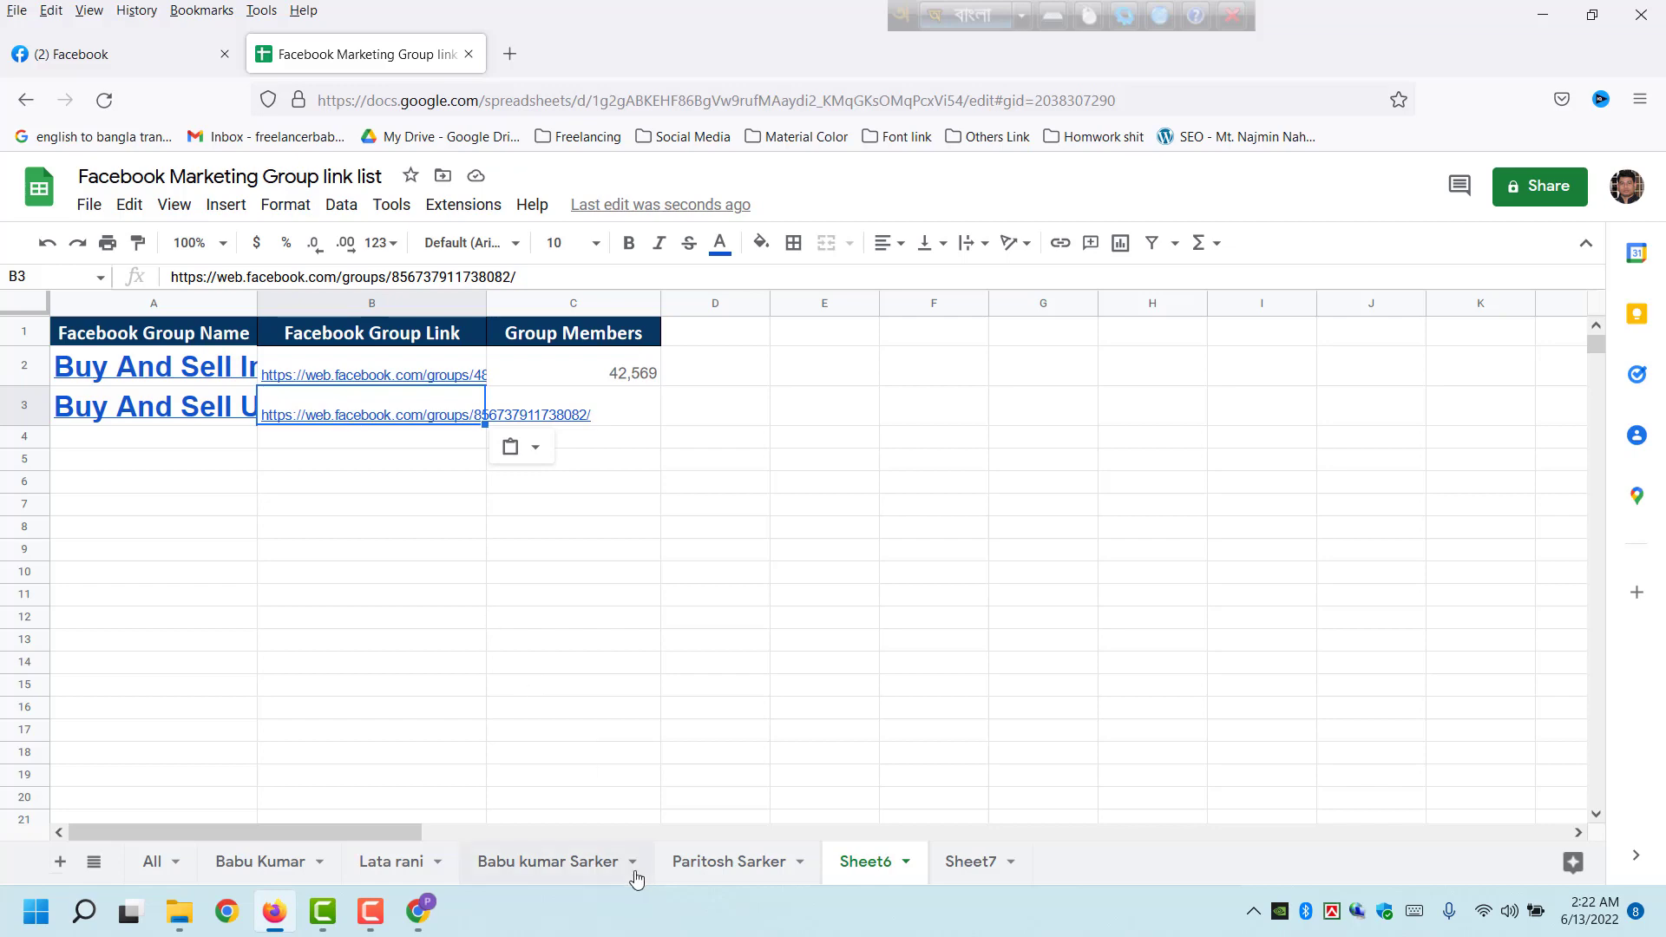
# - Copy the exact member count 37,520 from the Buy And Sell USA group's People page in Chrome into spreadsheet cell C3
pyautogui.moveTo(424, 918)
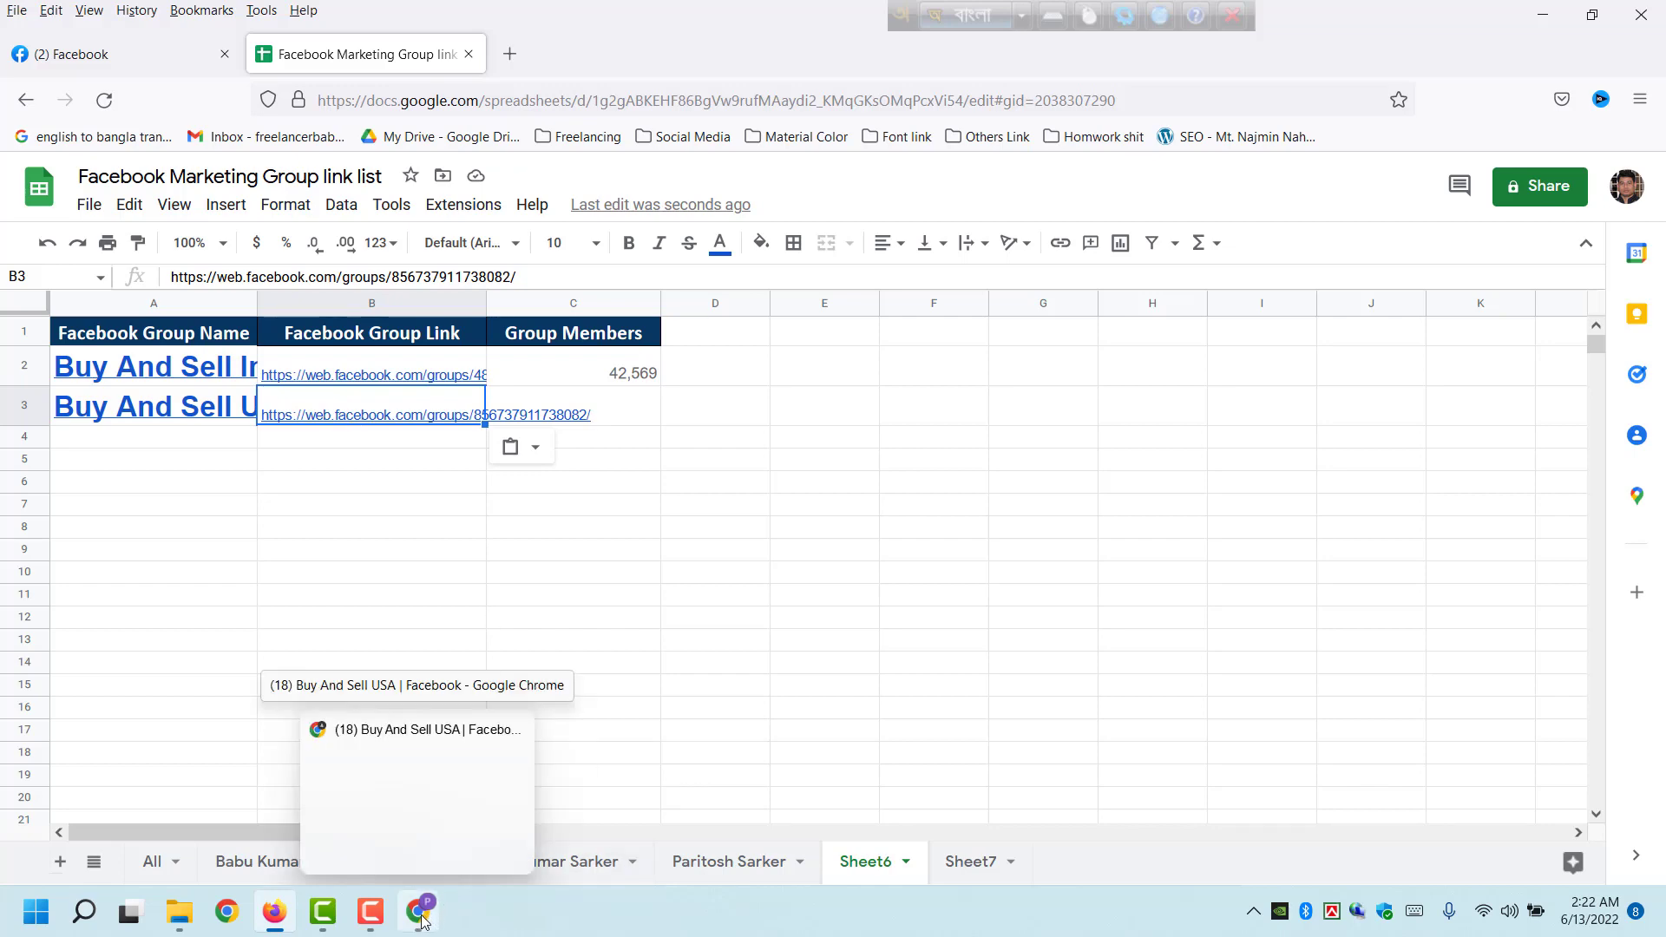
pyautogui.click(416, 782)
pyautogui.click(490, 319)
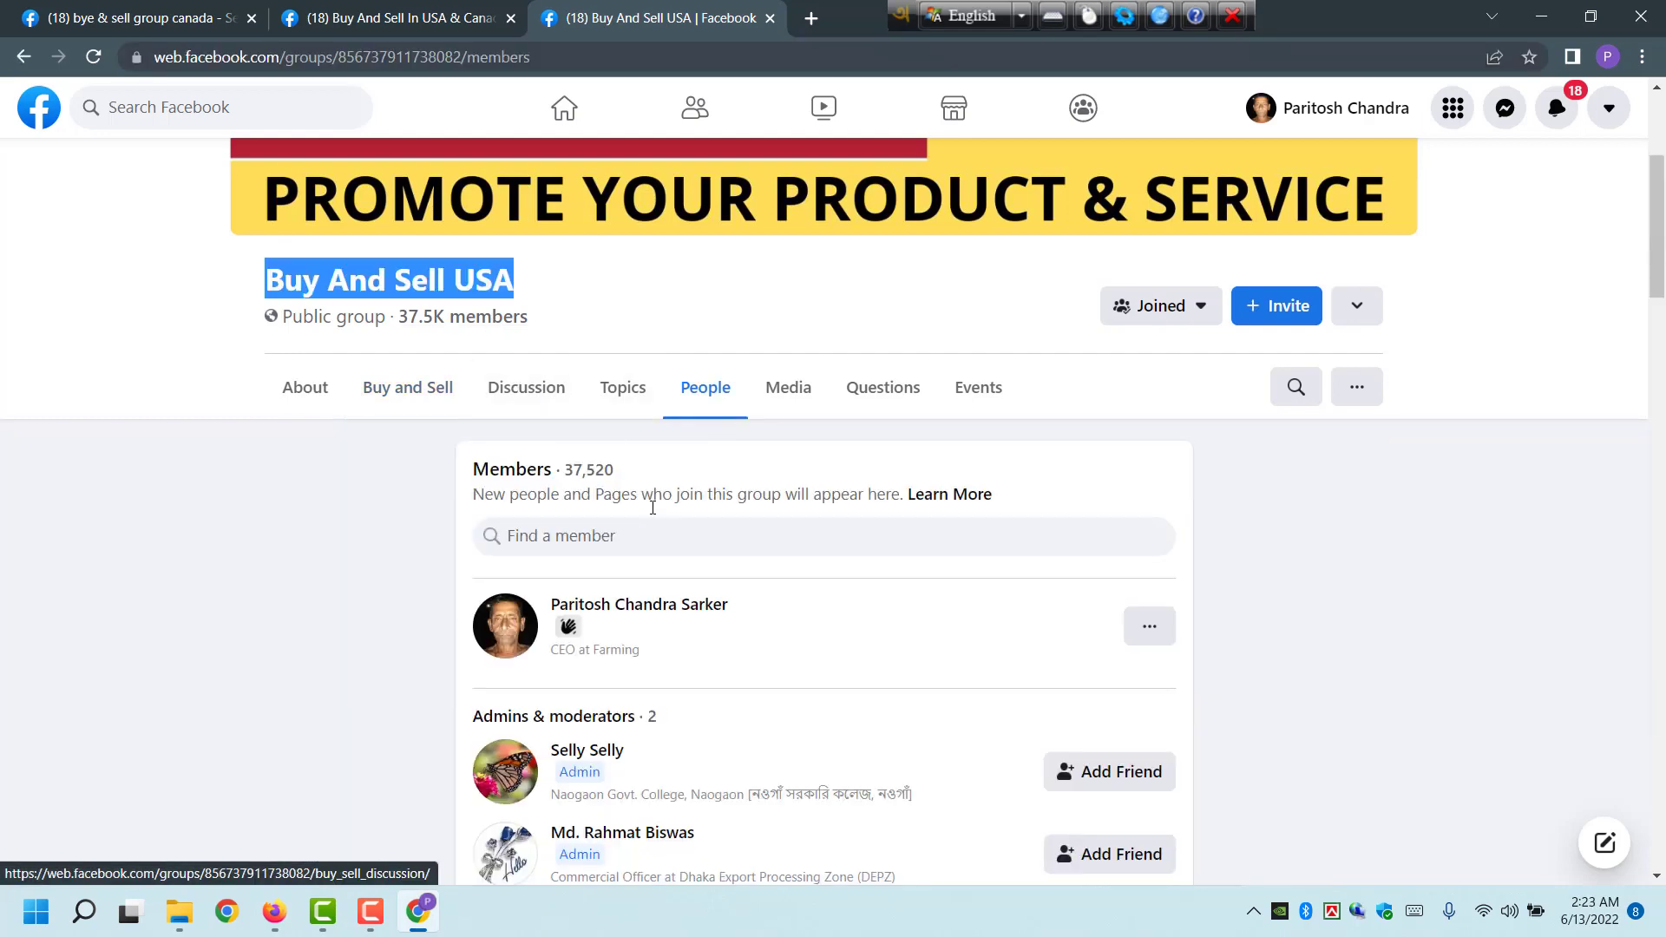
pyautogui.moveTo(614, 470); pyautogui.dragTo(566, 470)
pyautogui.hotkey('ctrl', 'c')
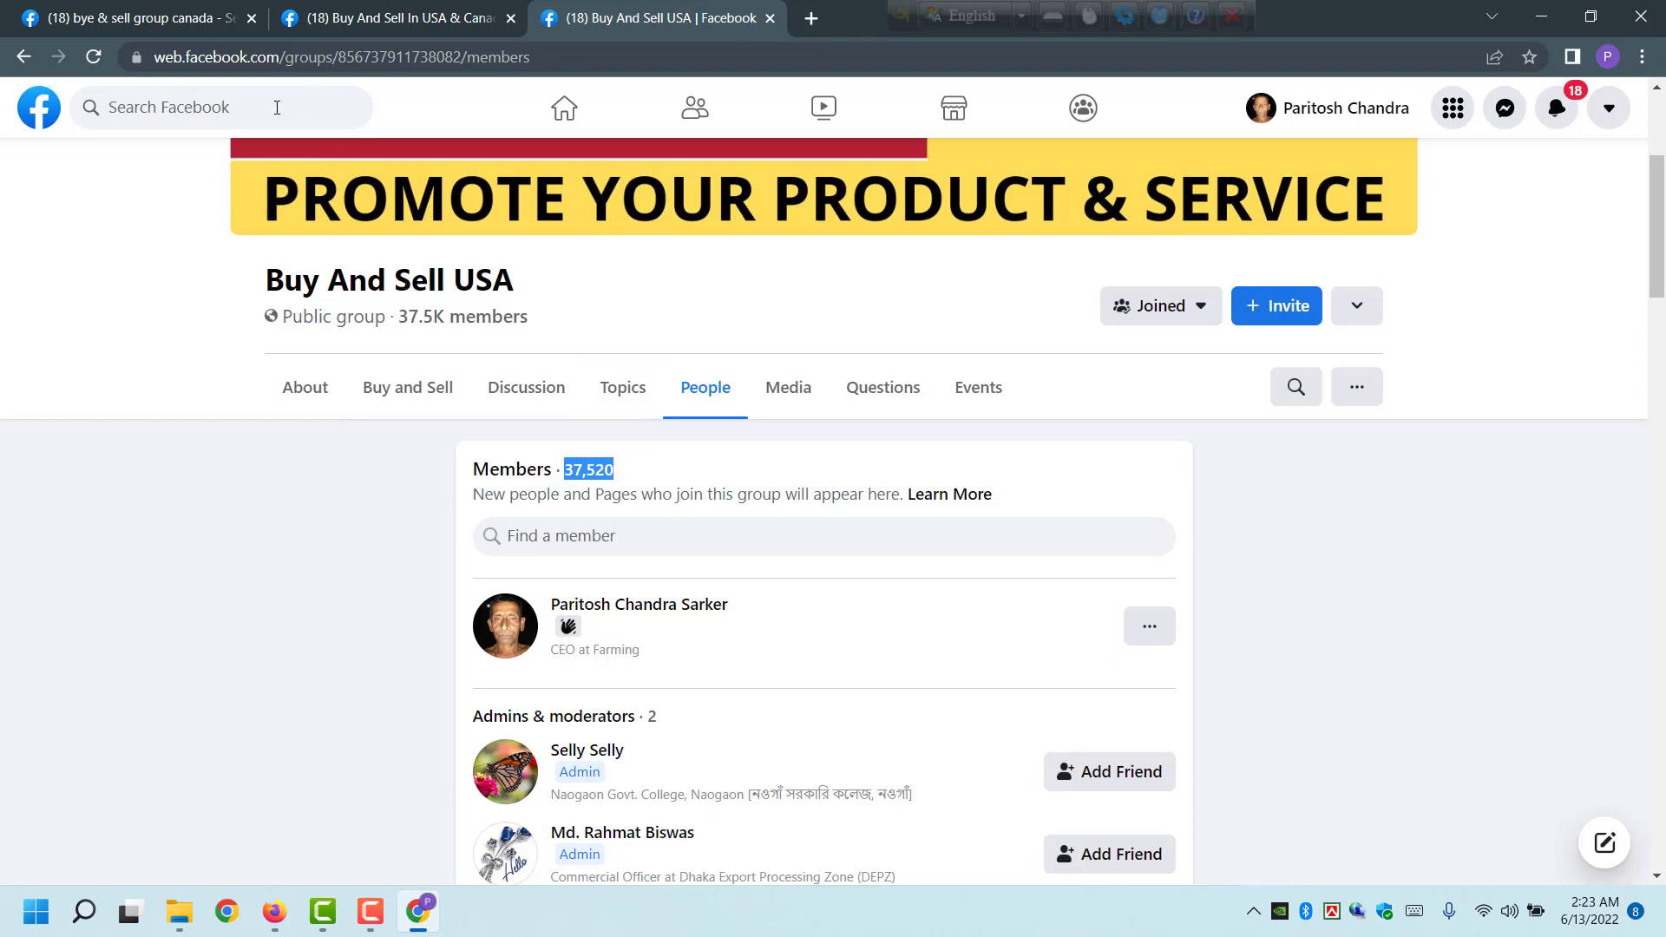
pyautogui.click(272, 914)
pyautogui.click(523, 416)
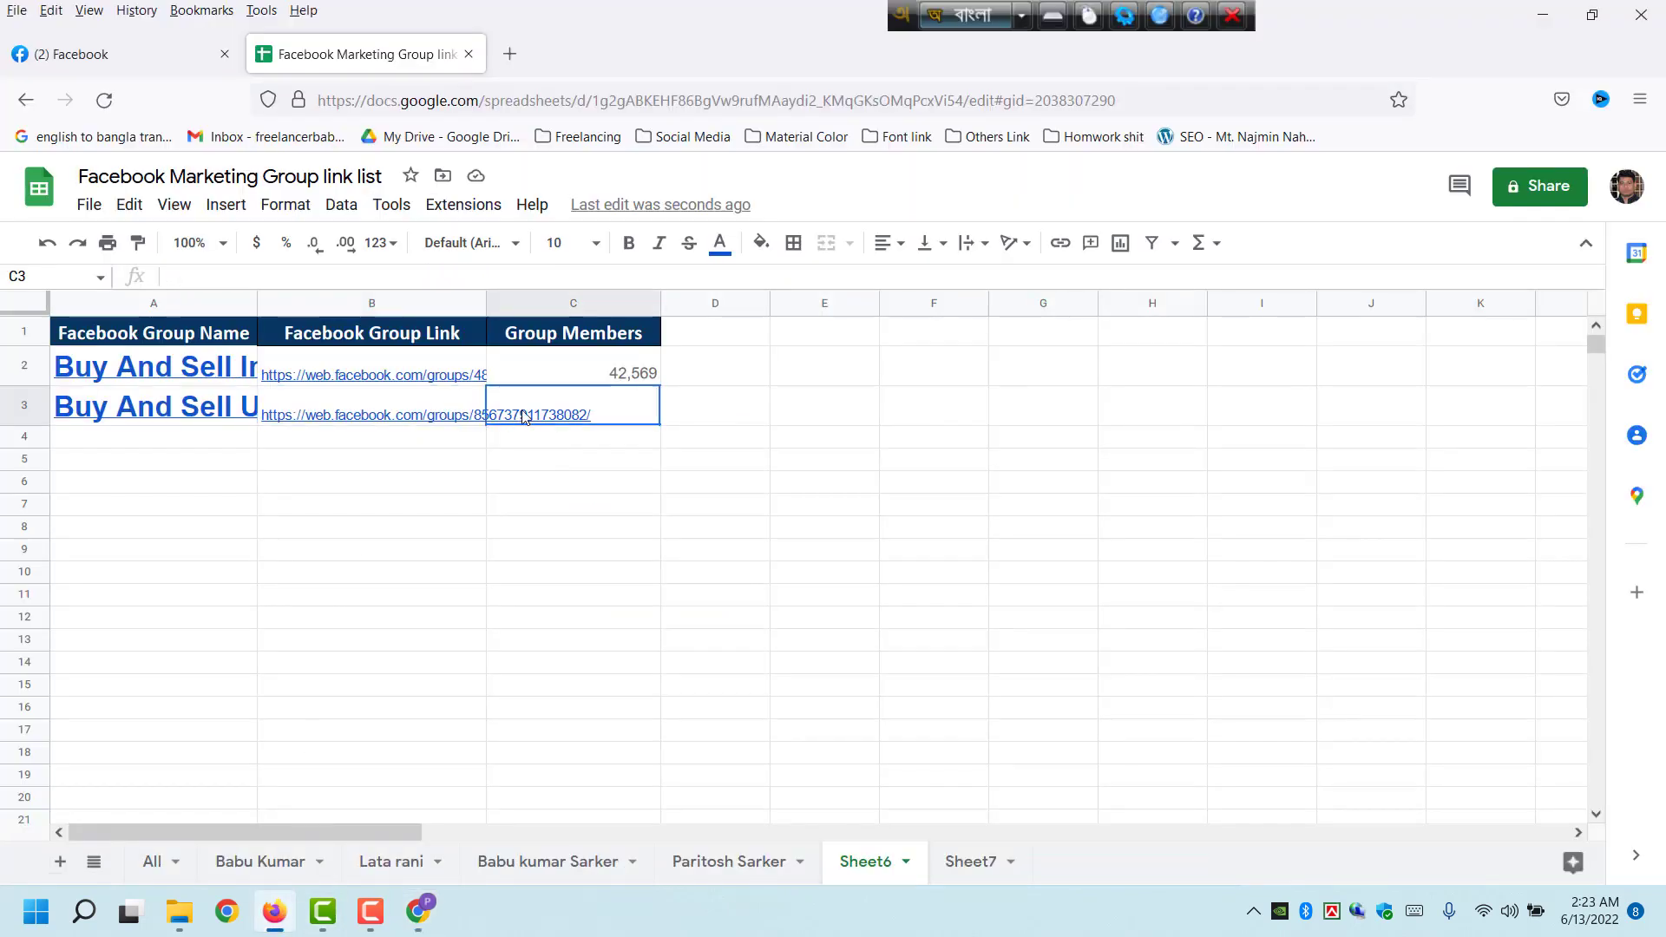
pyautogui.hotkey('ctrl', 'v')
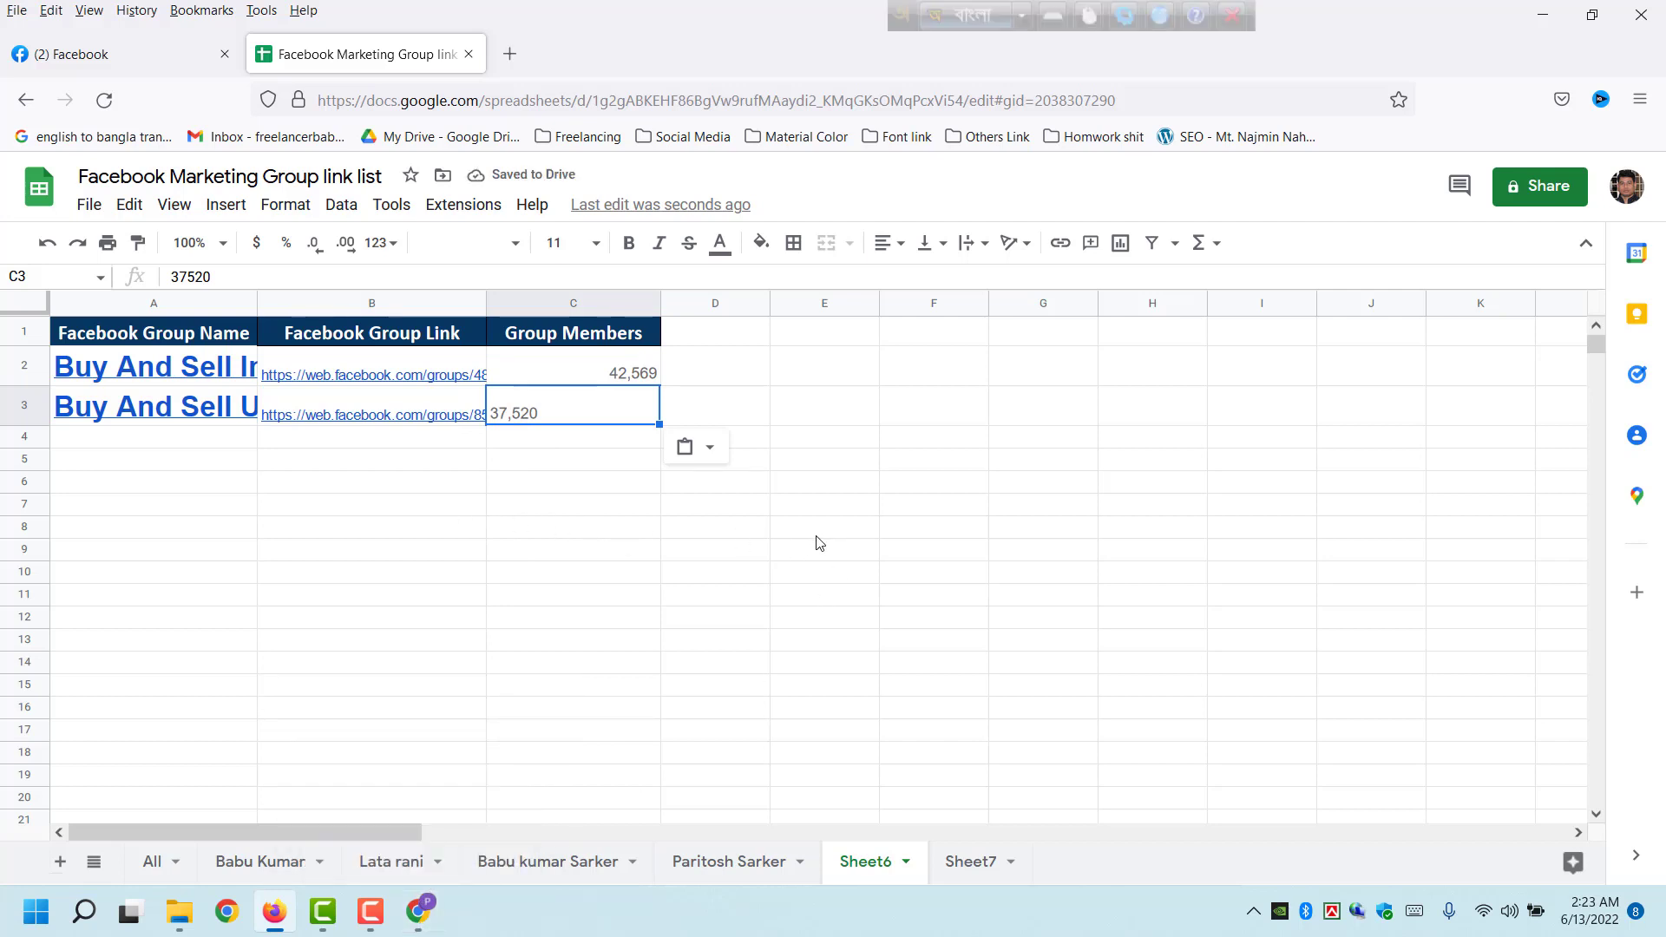
pyautogui.click(519, 535)
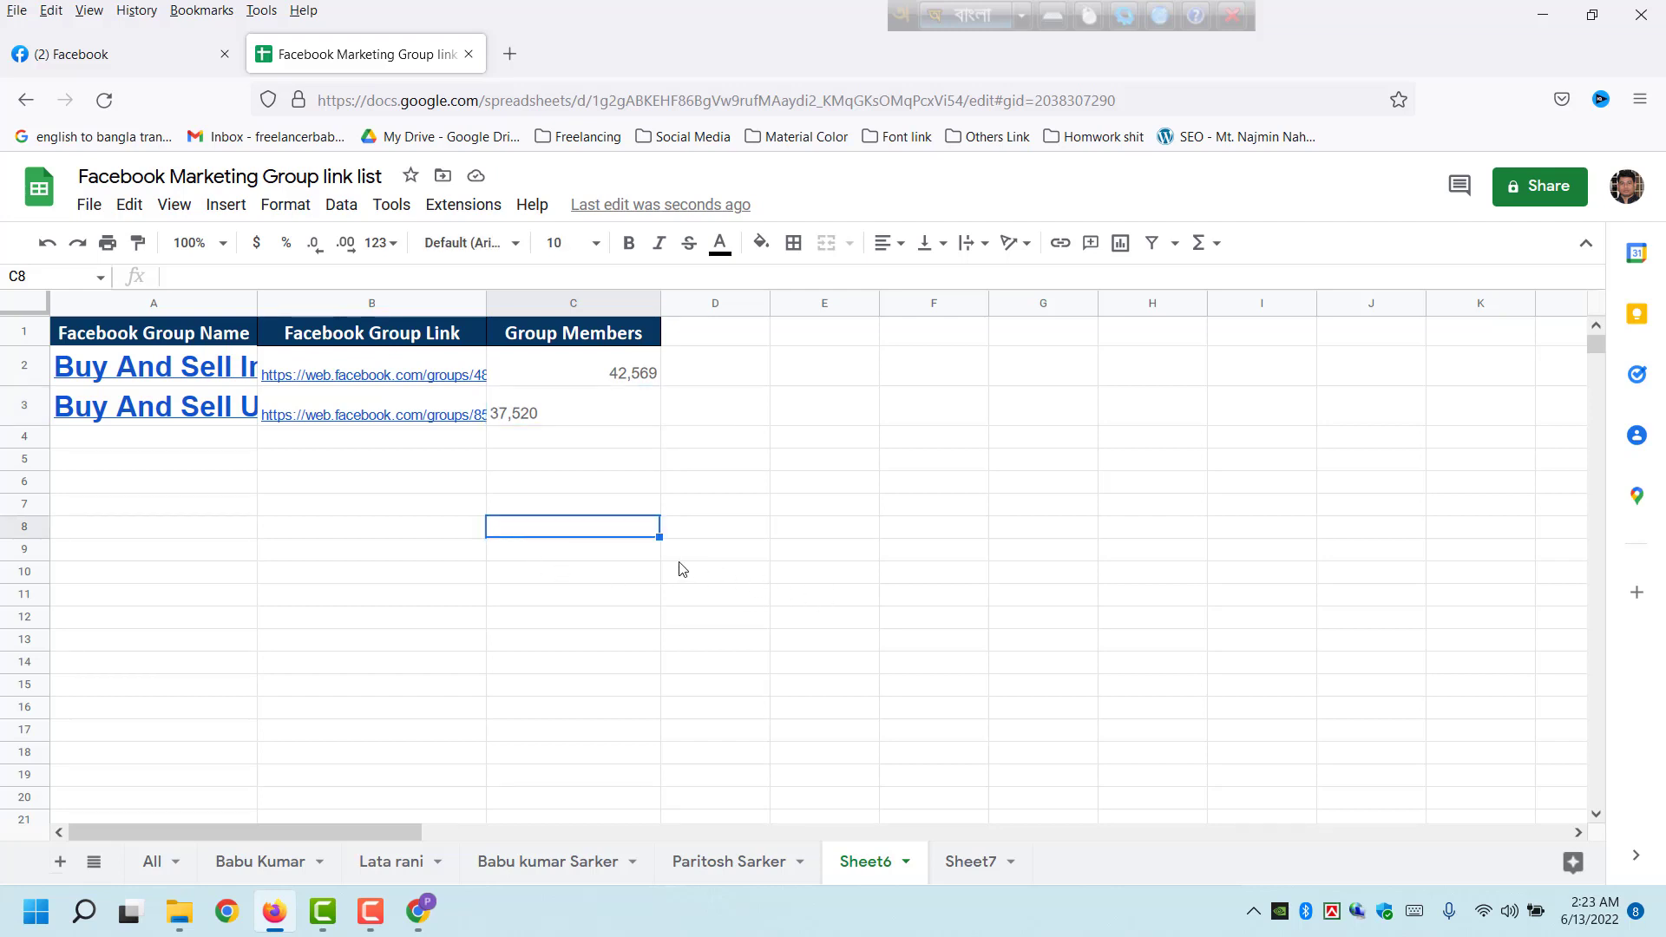
# - Share the spreadsheet with Anyone with the link, keeping the Viewer role, and dismiss the sharing notice
pyautogui.click(1555, 187)
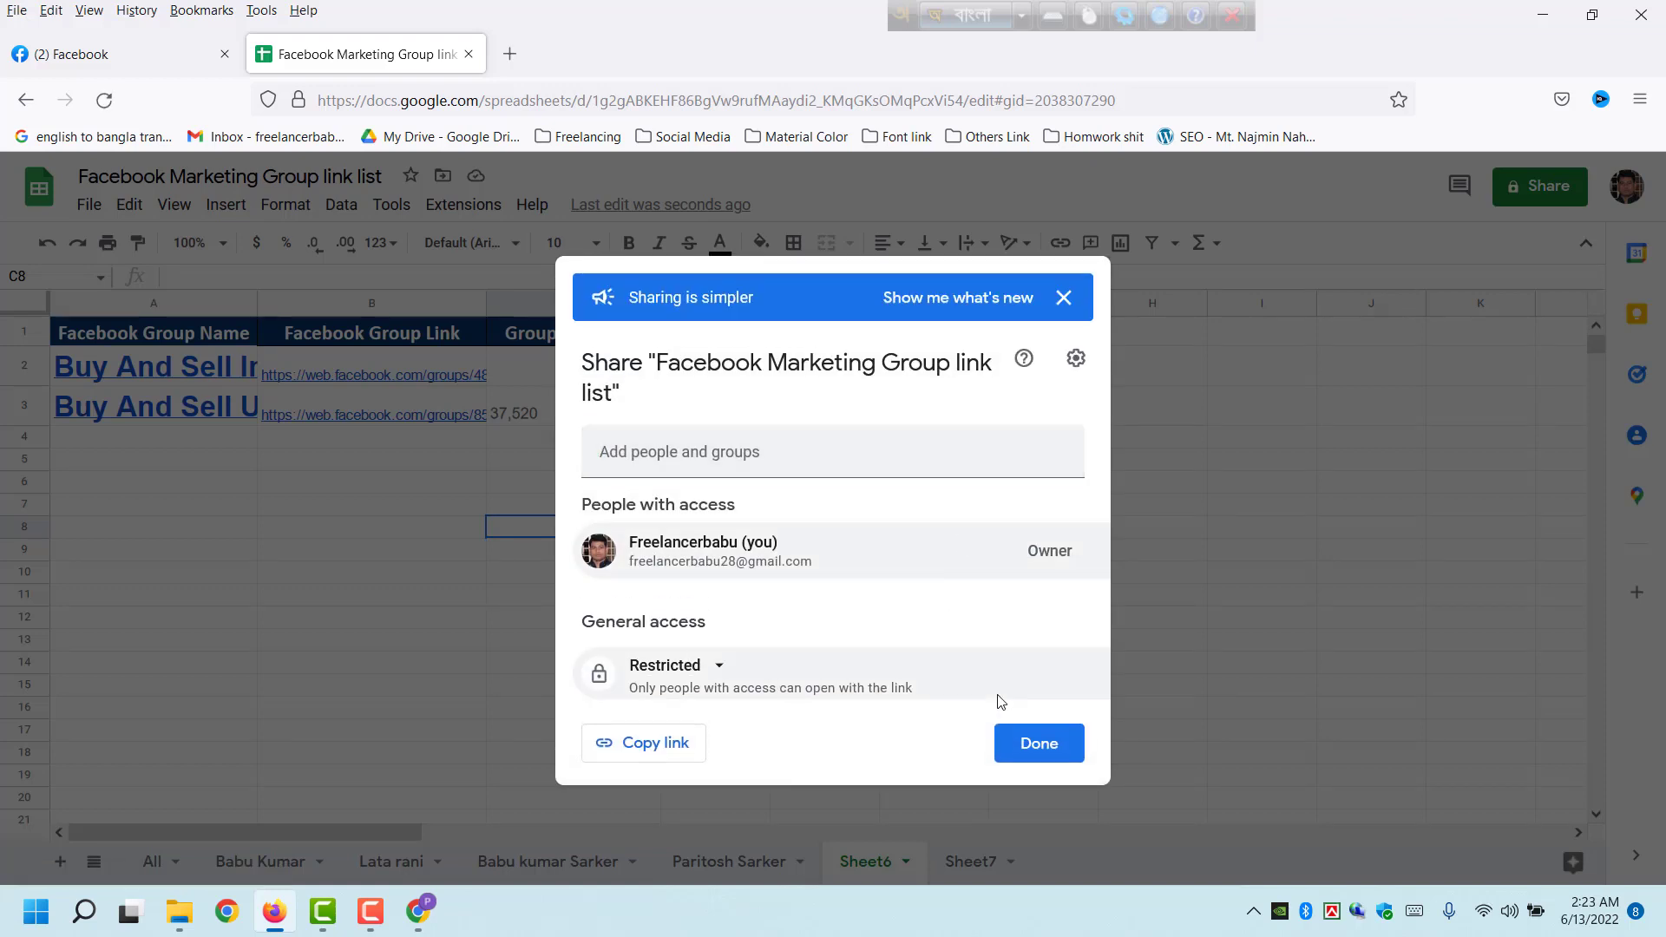
pyautogui.click(720, 669)
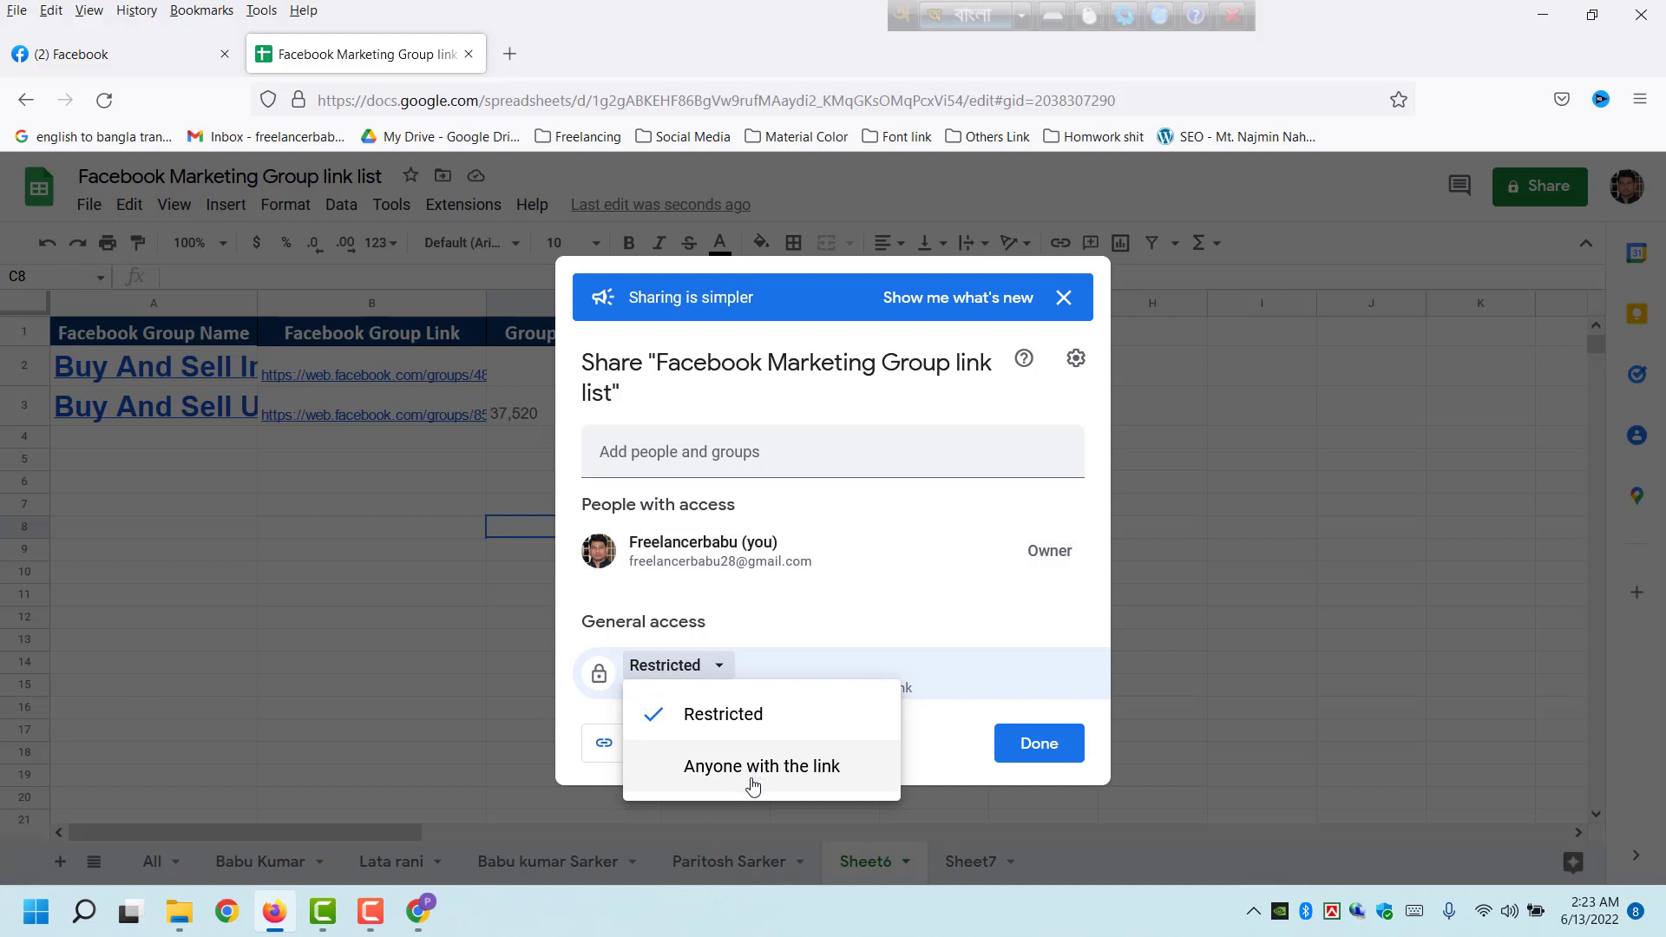
pyautogui.click(798, 770)
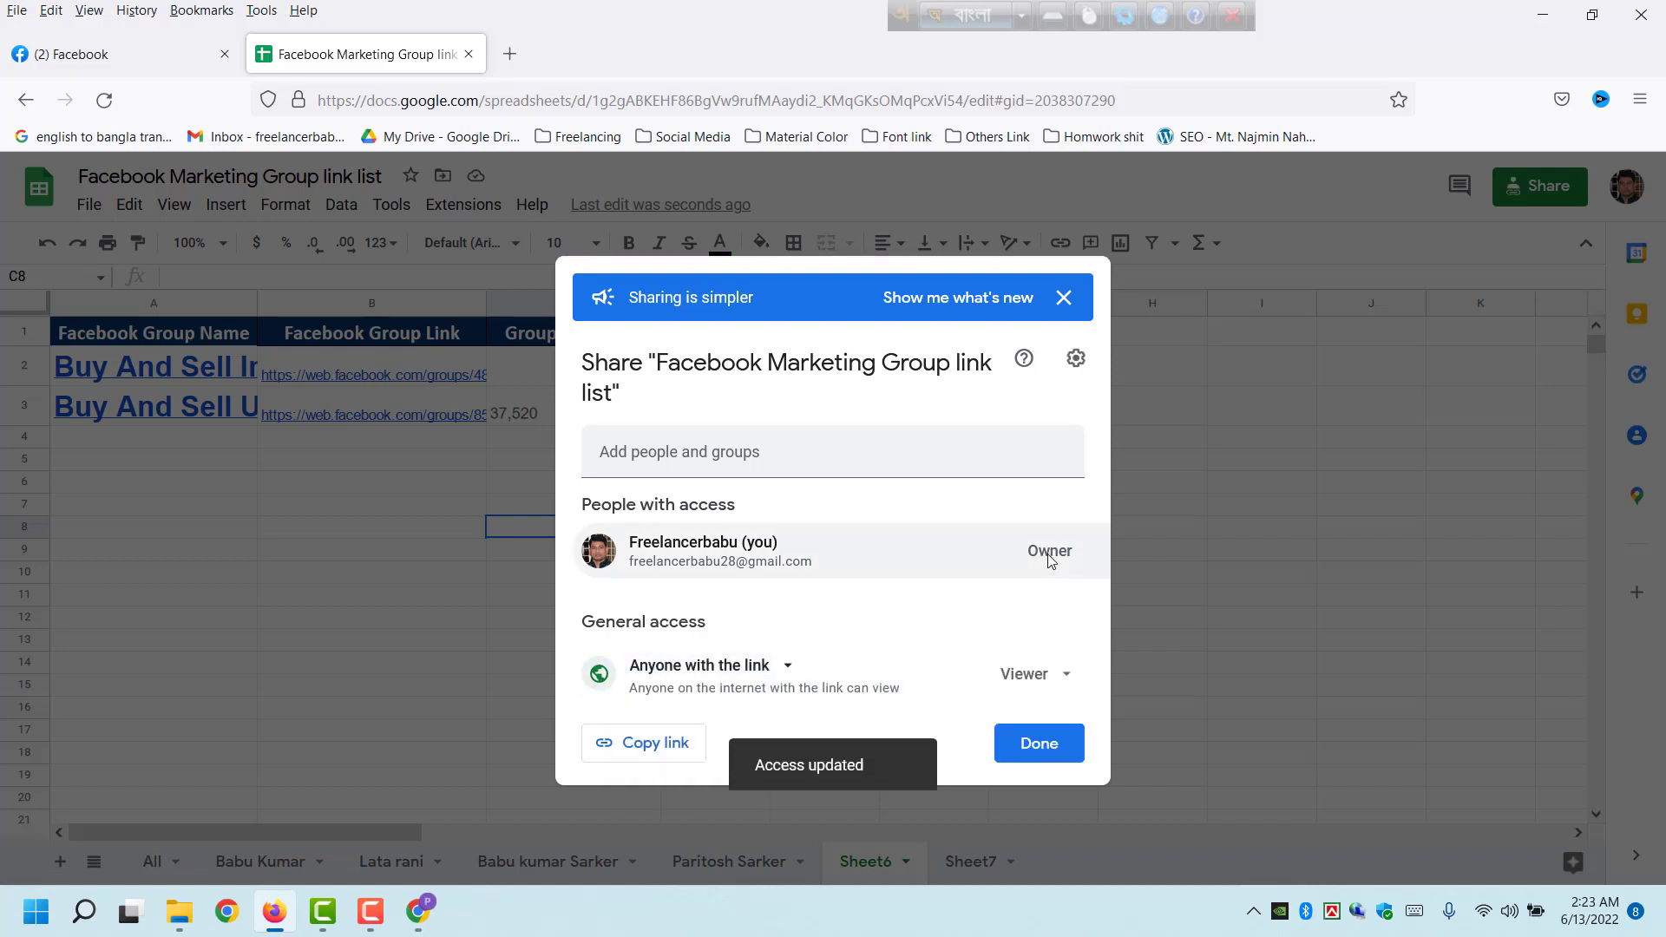
pyautogui.click(1063, 677)
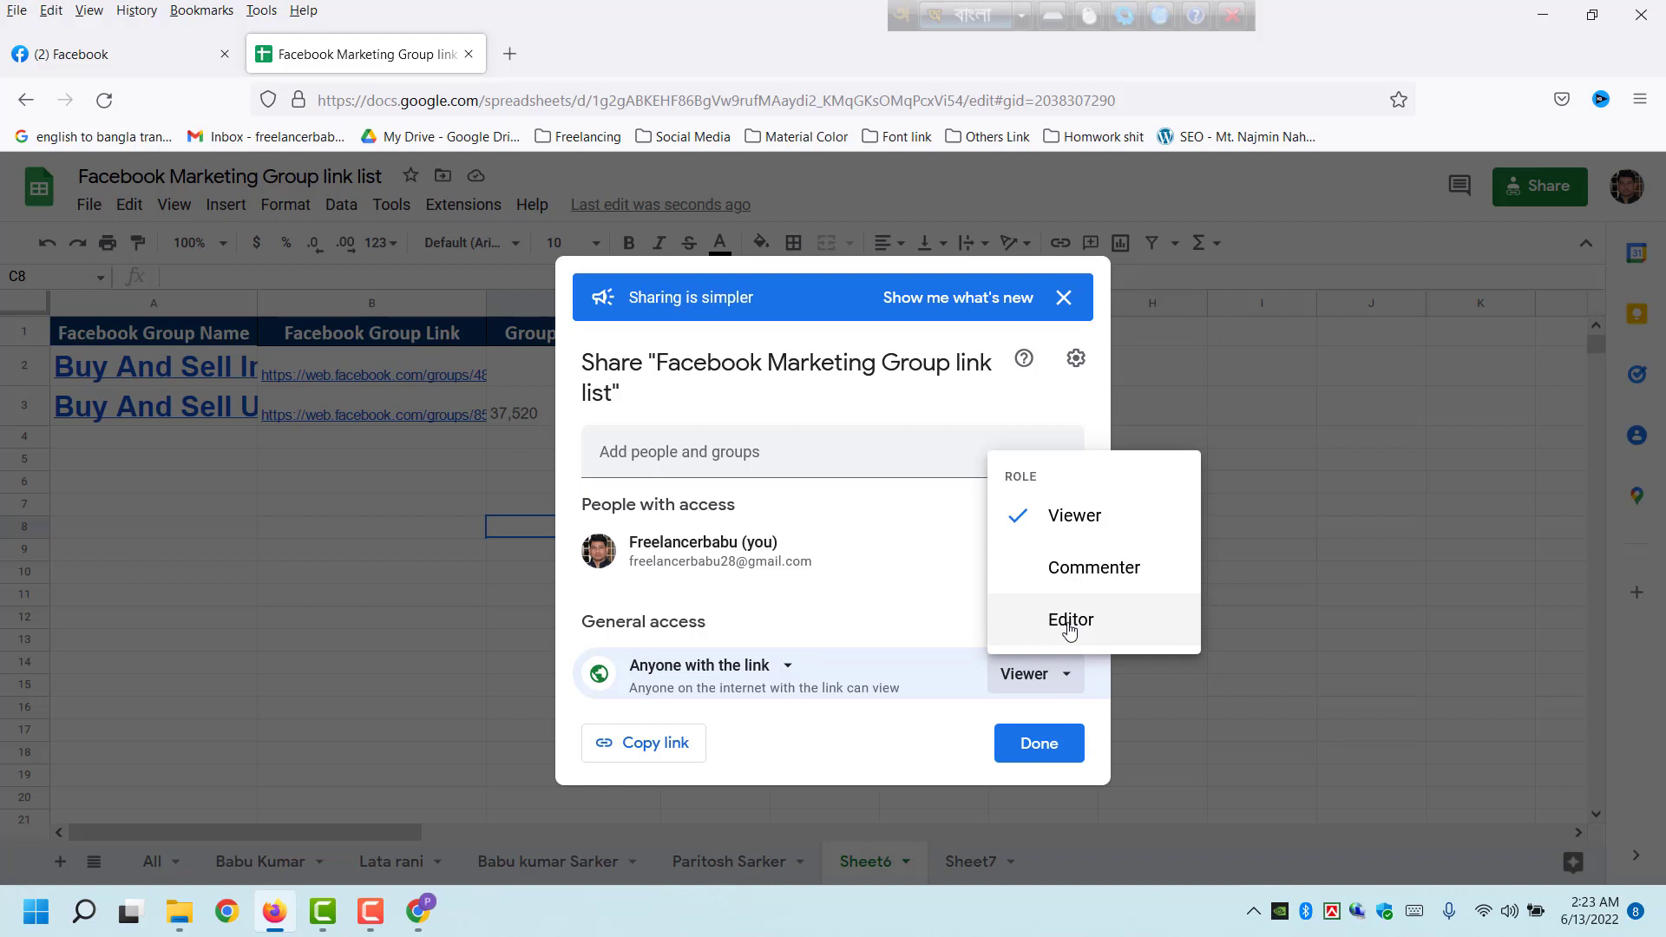
pyautogui.click(1063, 299)
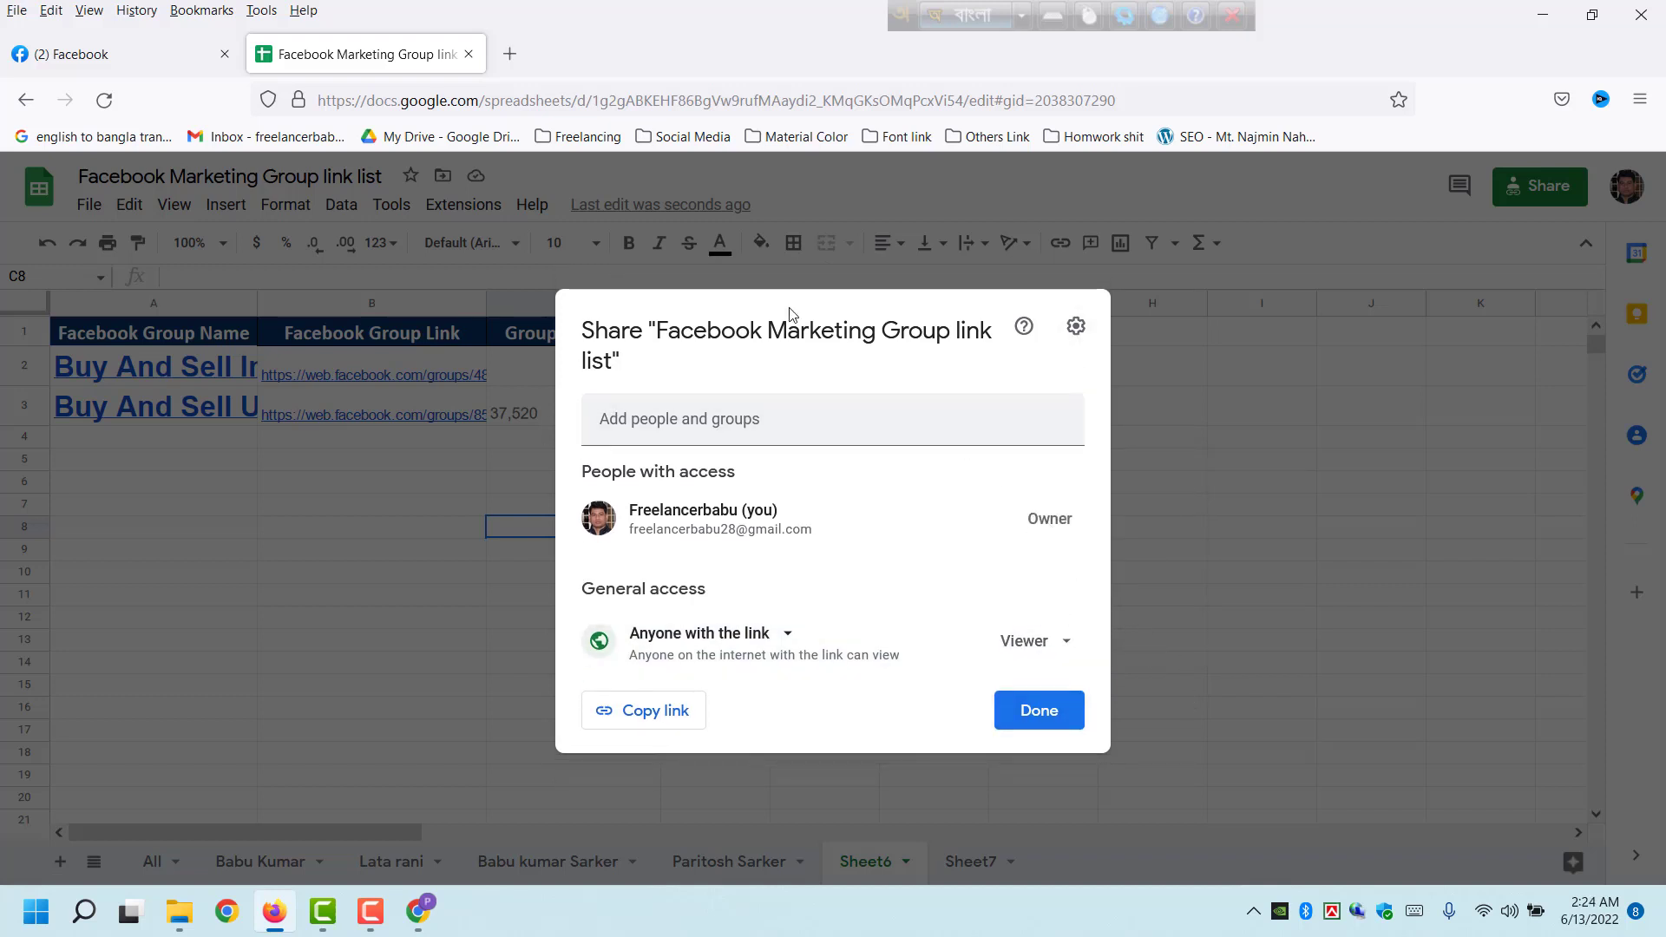
pyautogui.click(1012, 731)
# - Duplicate the two group entries in rows 2 and 3 into rows 4 to 19 as filler entries
pyautogui.click(376, 445)
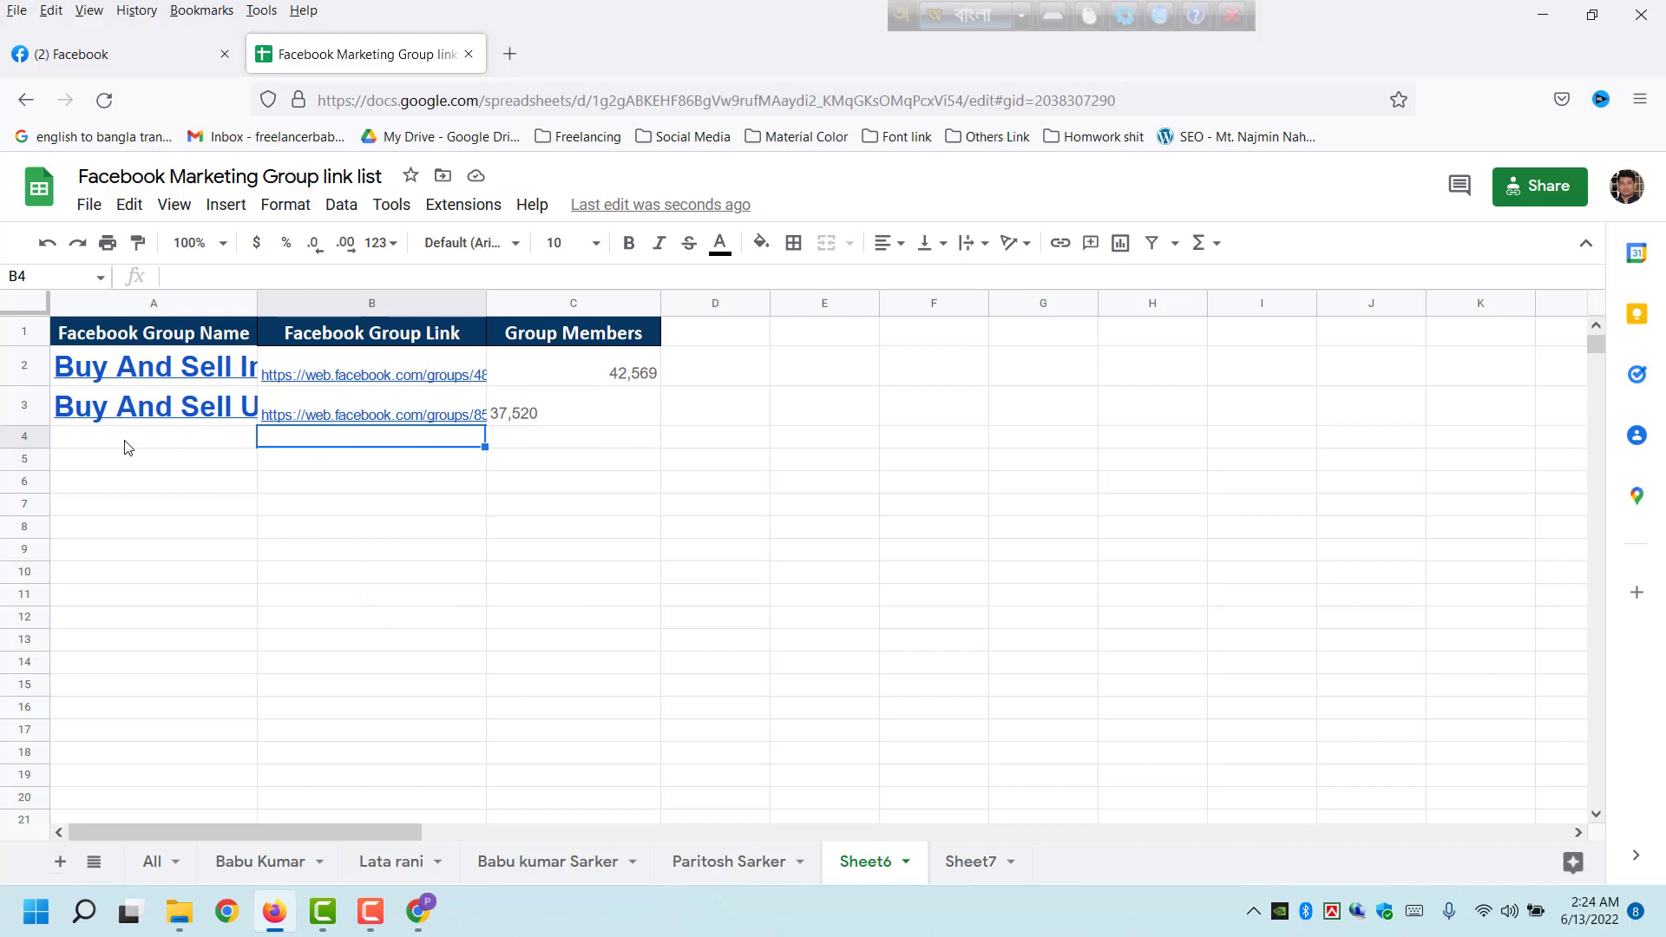
pyautogui.moveTo(30, 368); pyautogui.dragTo(2, 768)
pyautogui.hotkey('ctrl', 'c')
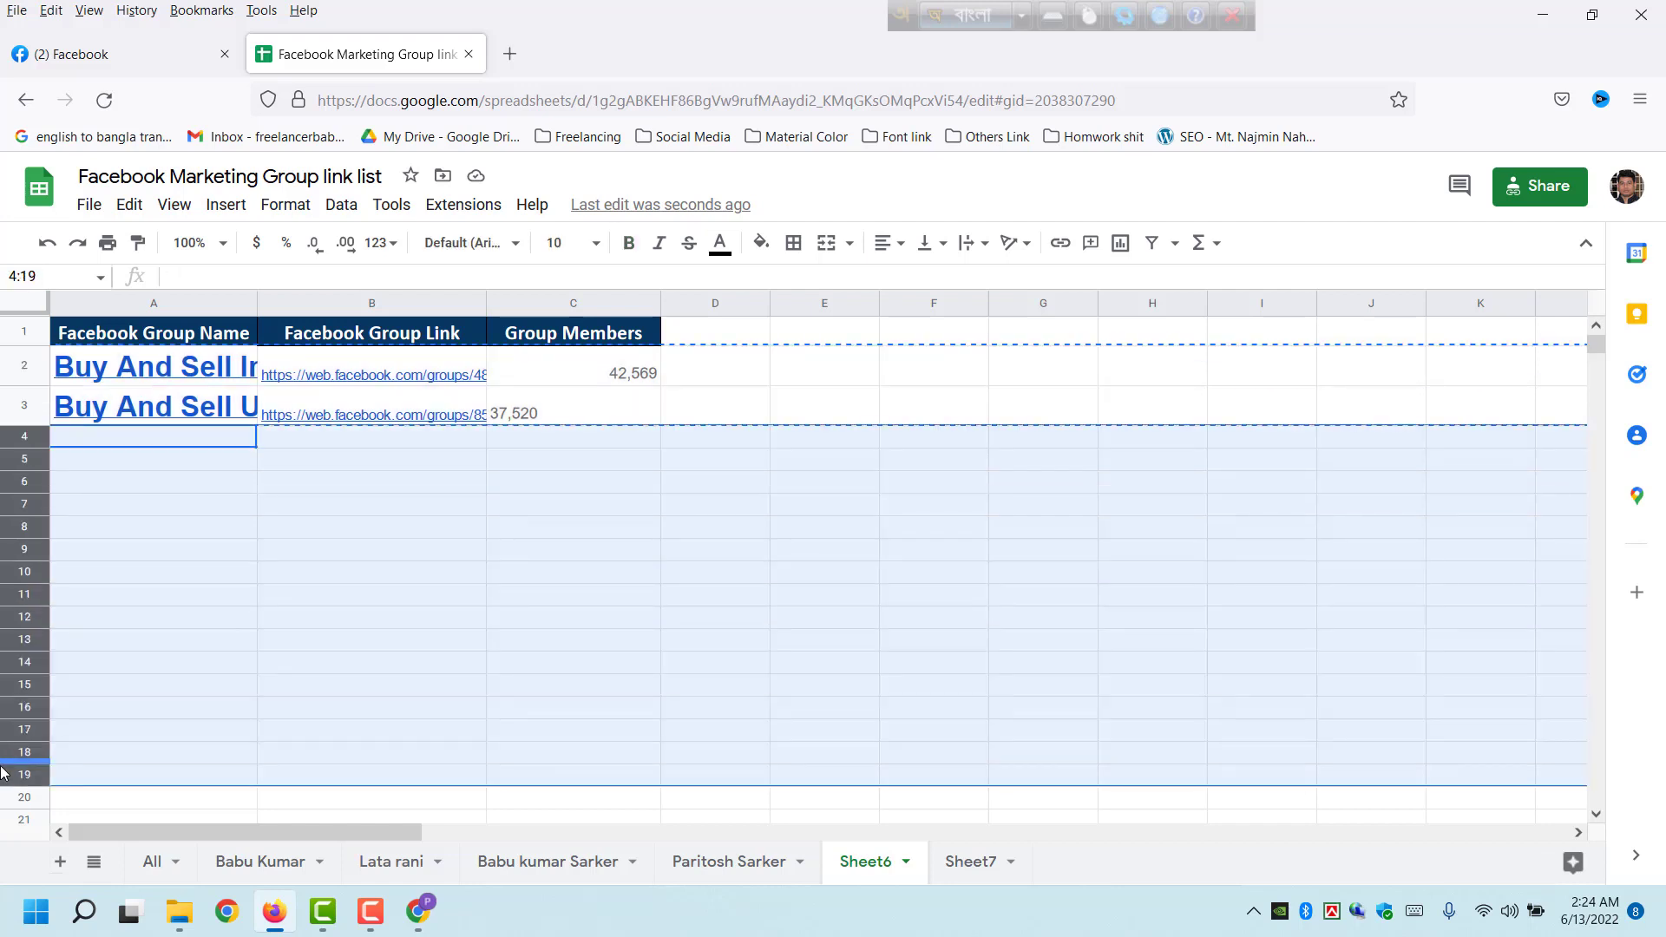
pyautogui.hotkey('ctrl', 'v')
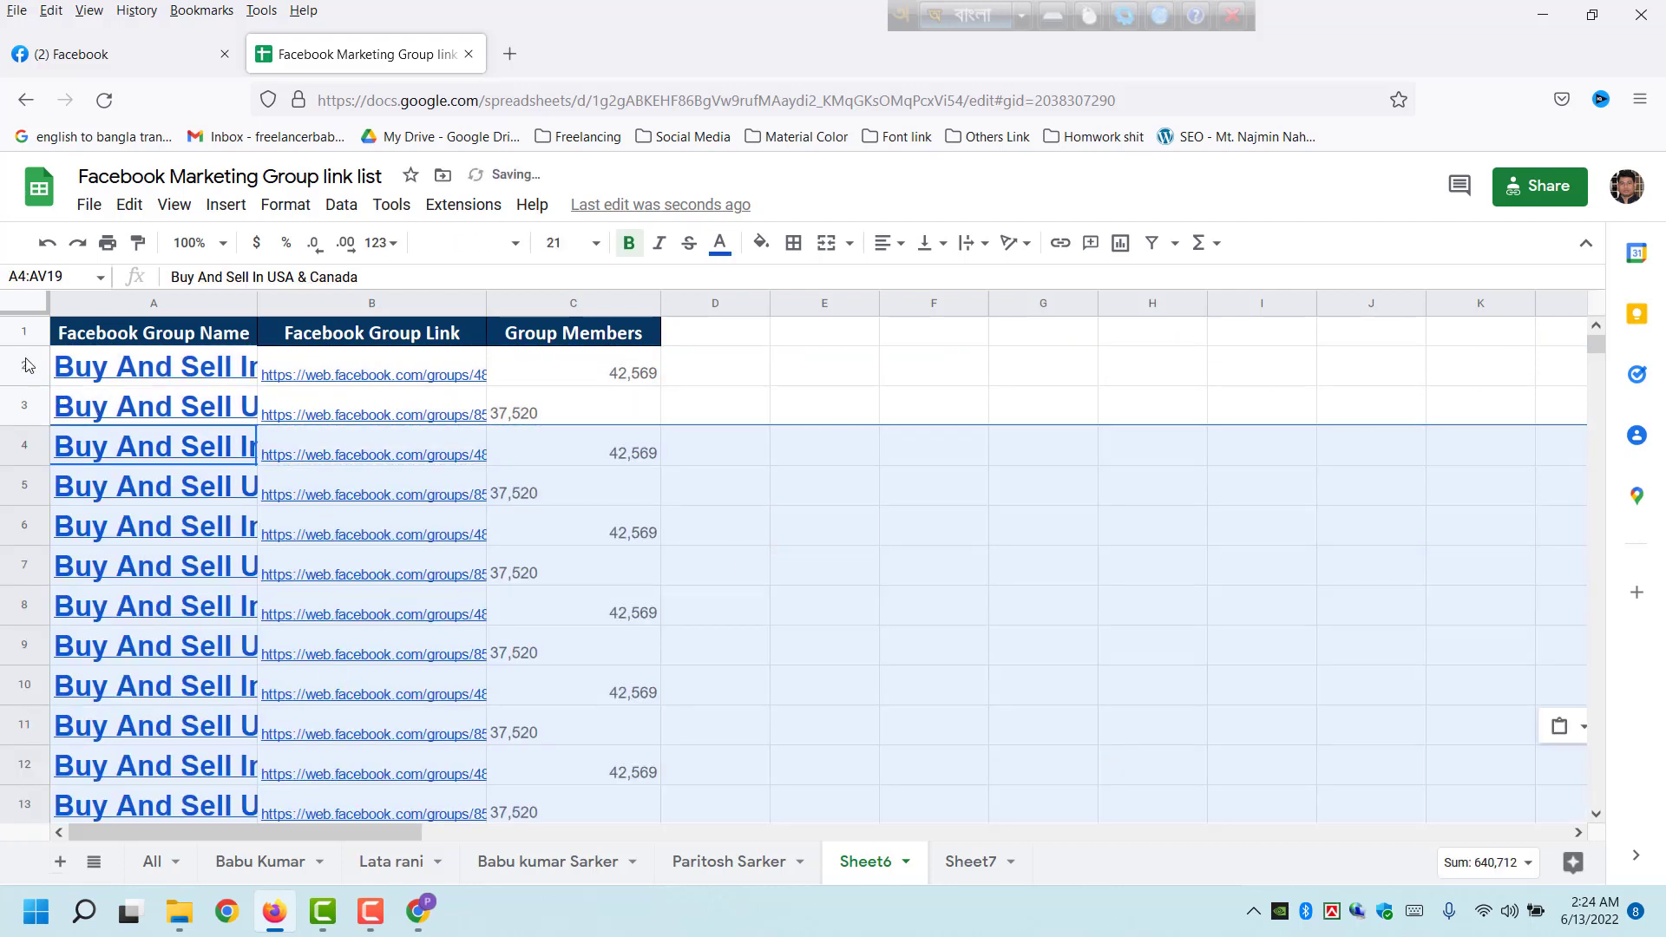
# - Set the font size of rows 2 to 13 to 12
pyautogui.moveTo(26, 364); pyautogui.dragTo(4, 802)
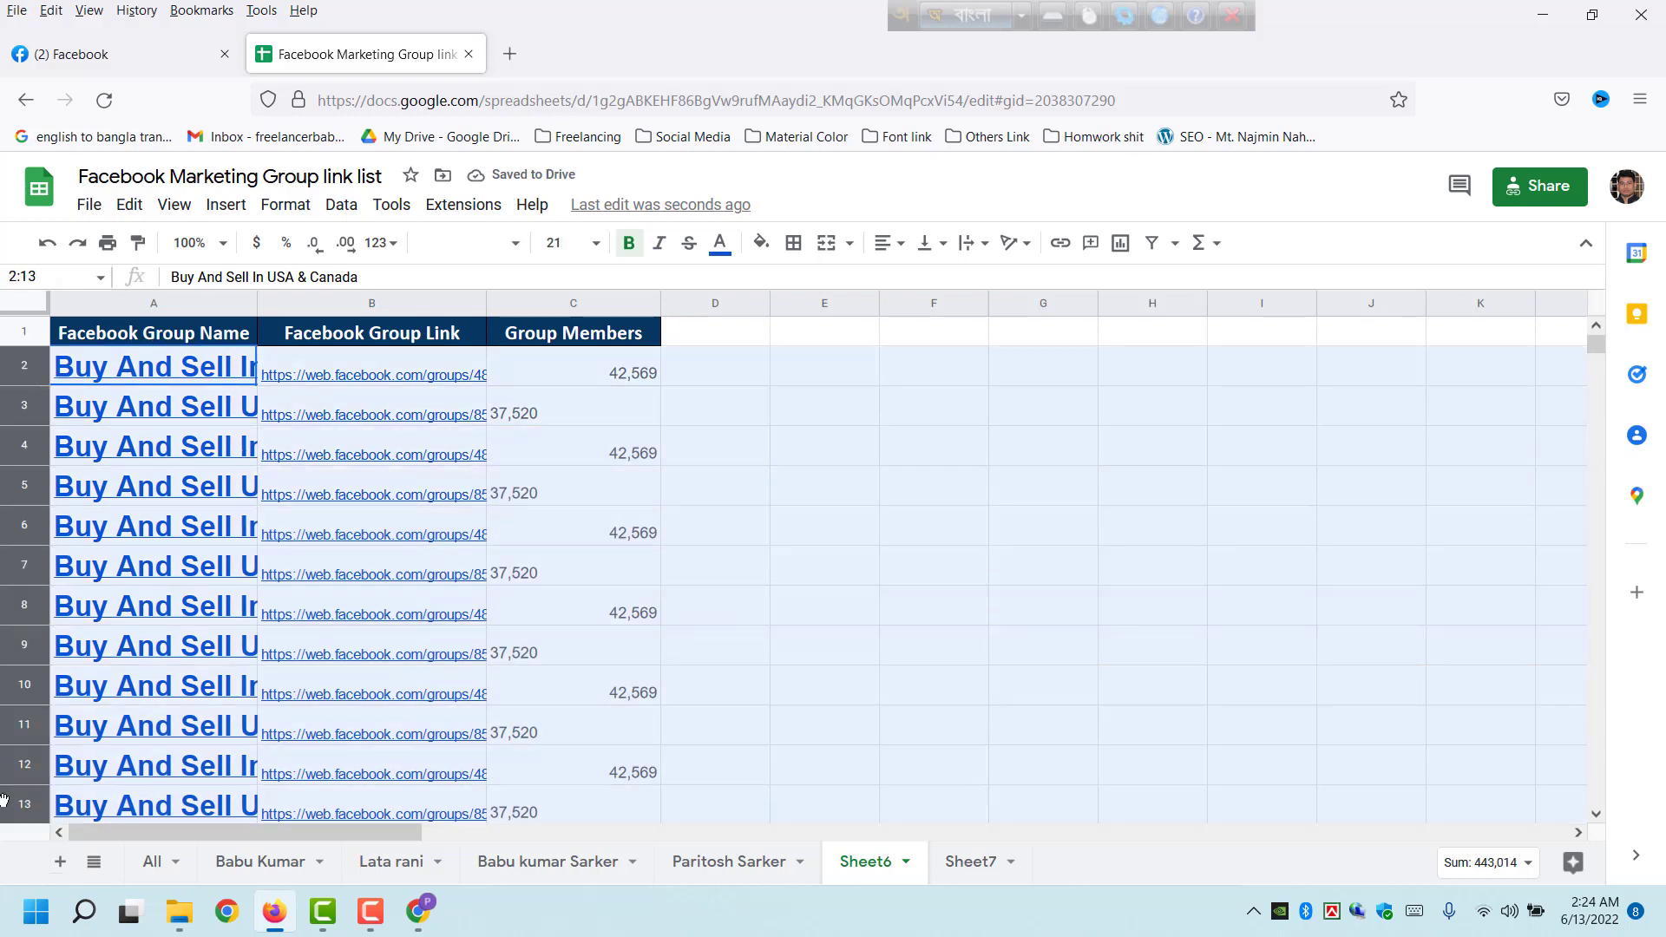
pyautogui.click(580, 244)
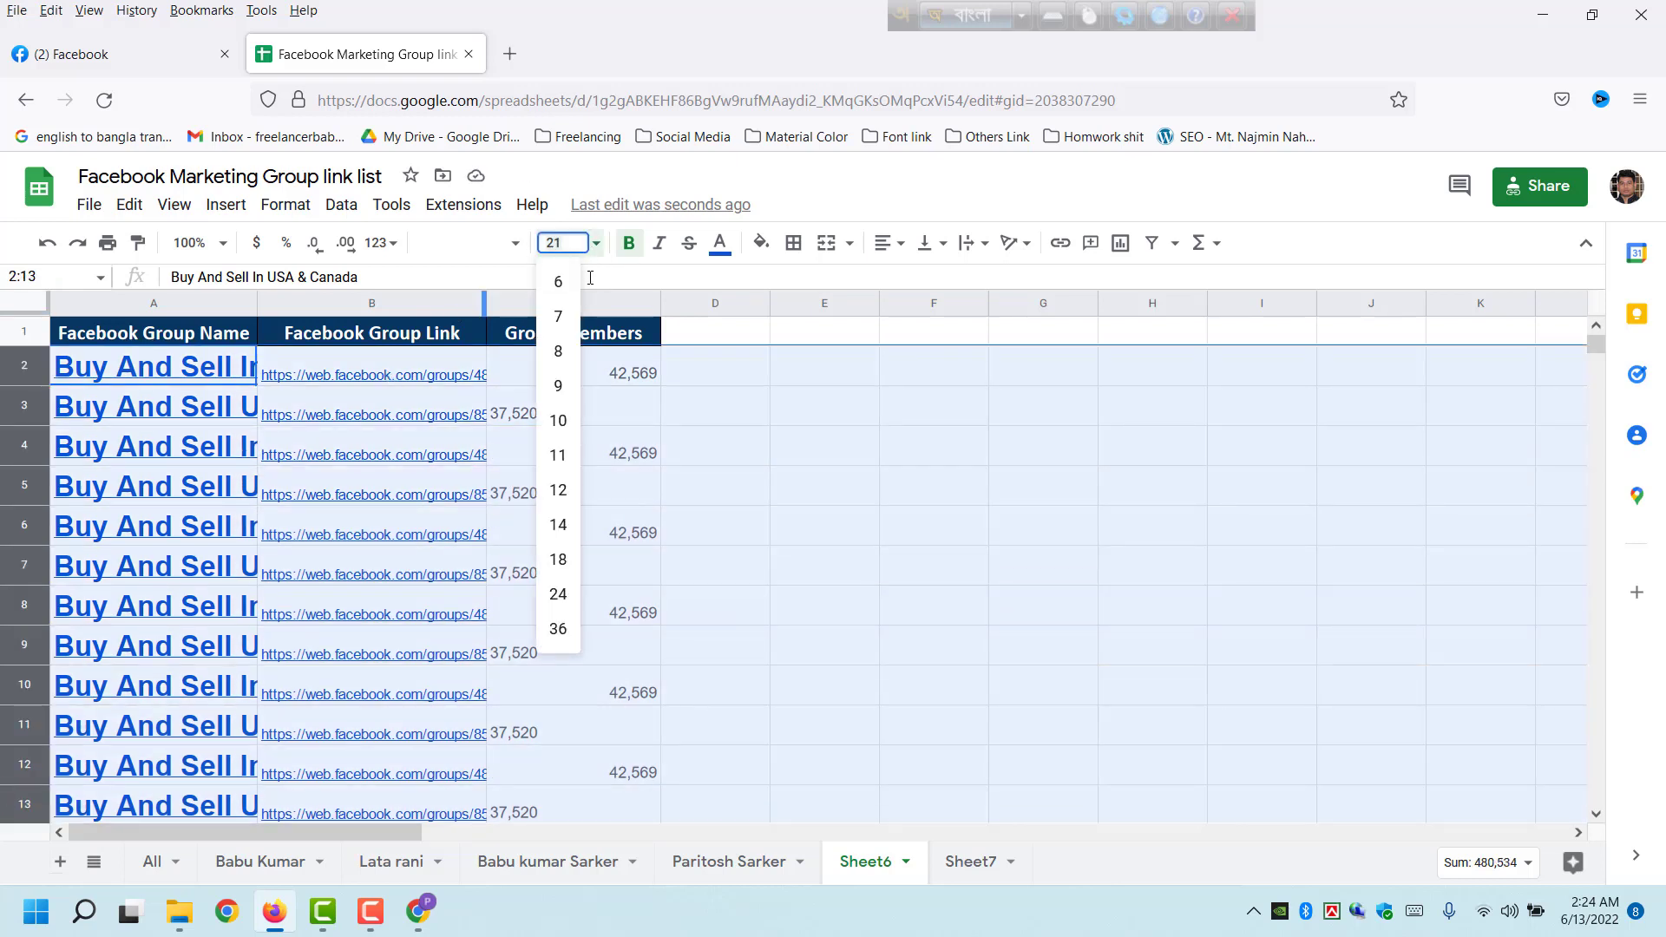
pyautogui.click(559, 490)
pyautogui.click(870, 525)
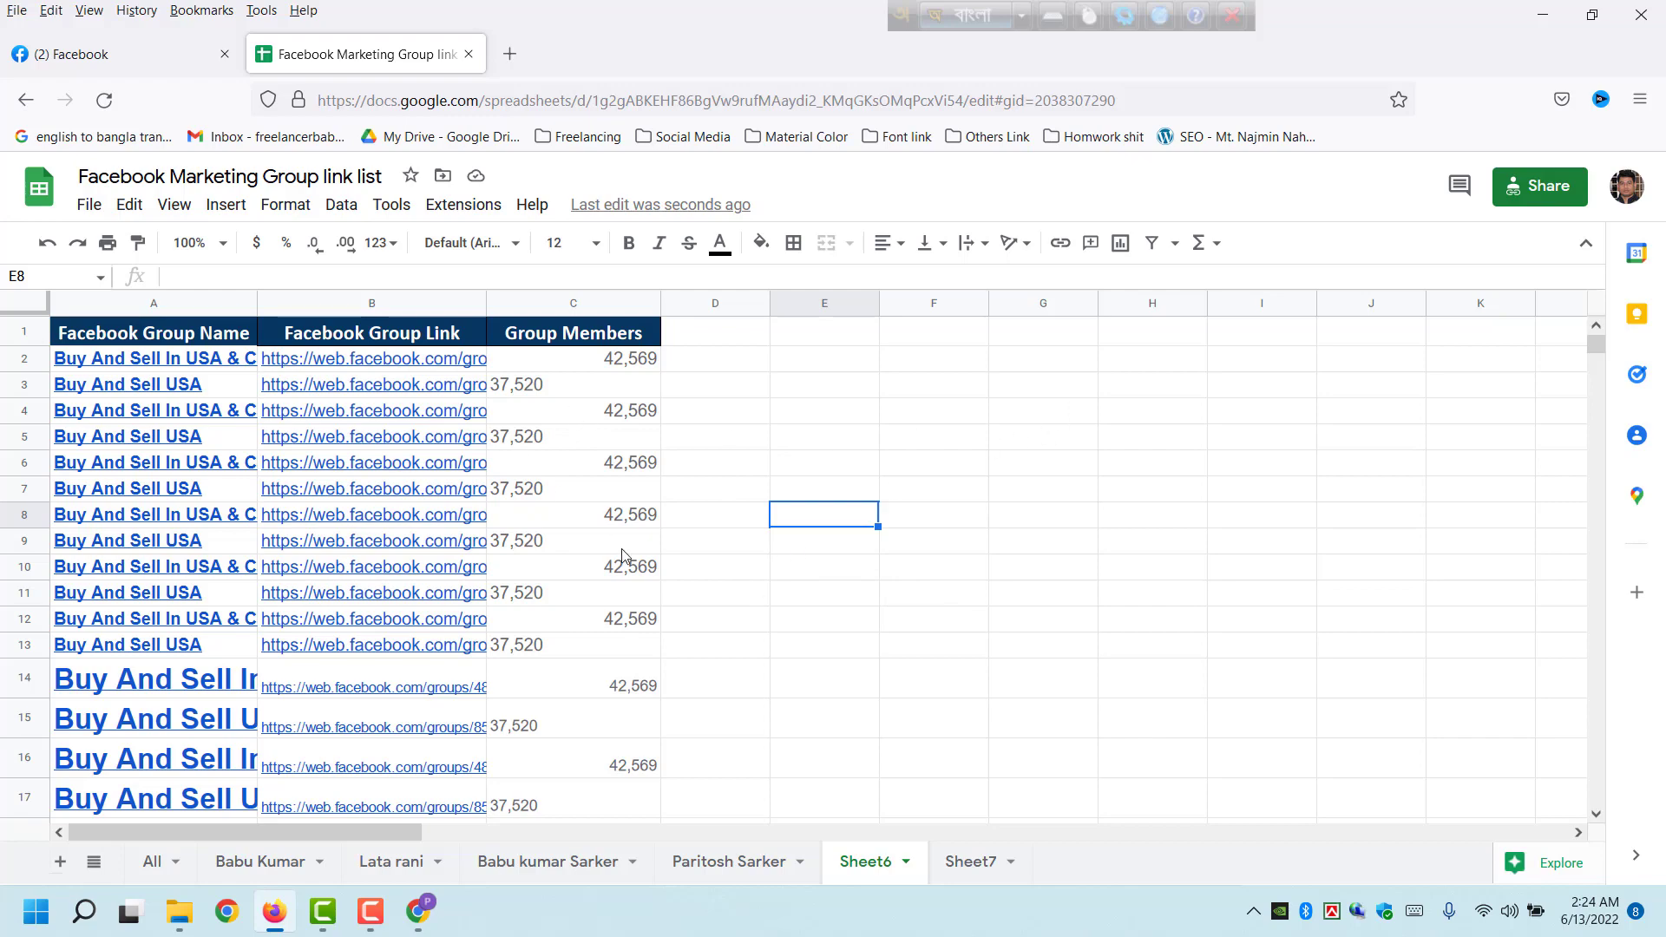
# - Capture the group list area from the sheet title down to row 17, upload the image with Lightshot and copy its link
pyautogui.press('Print')
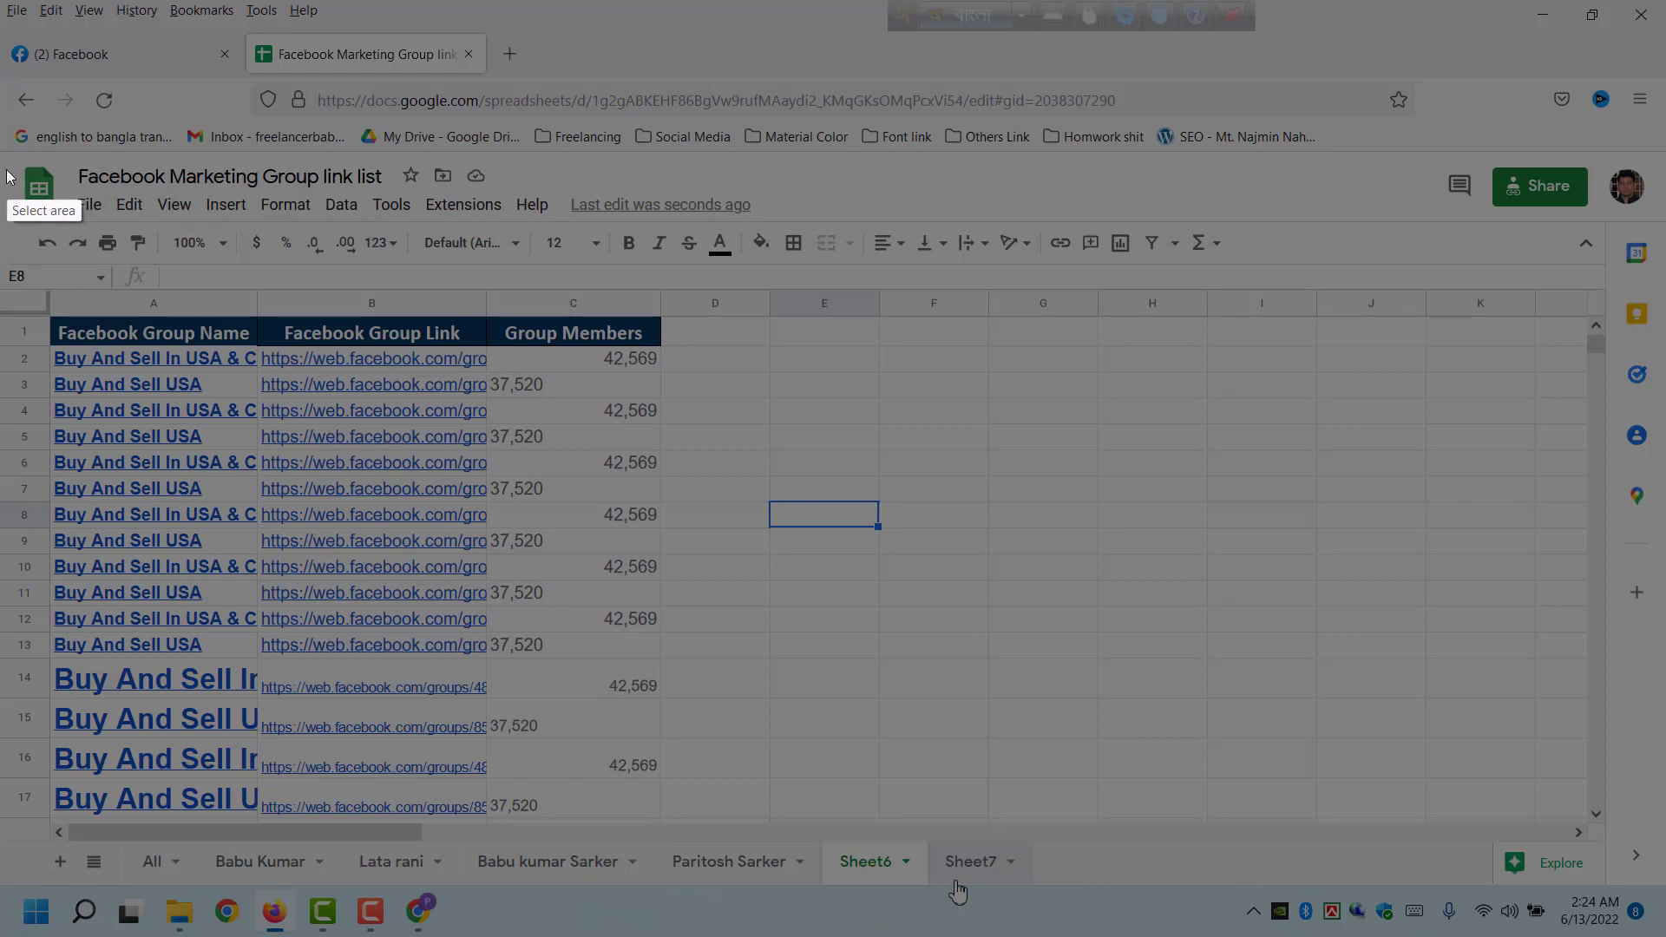
pyautogui.moveTo(5, 164)
pyautogui.mouseDown()
pyautogui.moveTo(219, 512)
pyautogui.moveTo(679, 758)
pyautogui.moveTo(884, 839)
pyautogui.moveTo(984, 849)
pyautogui.mouseUp()
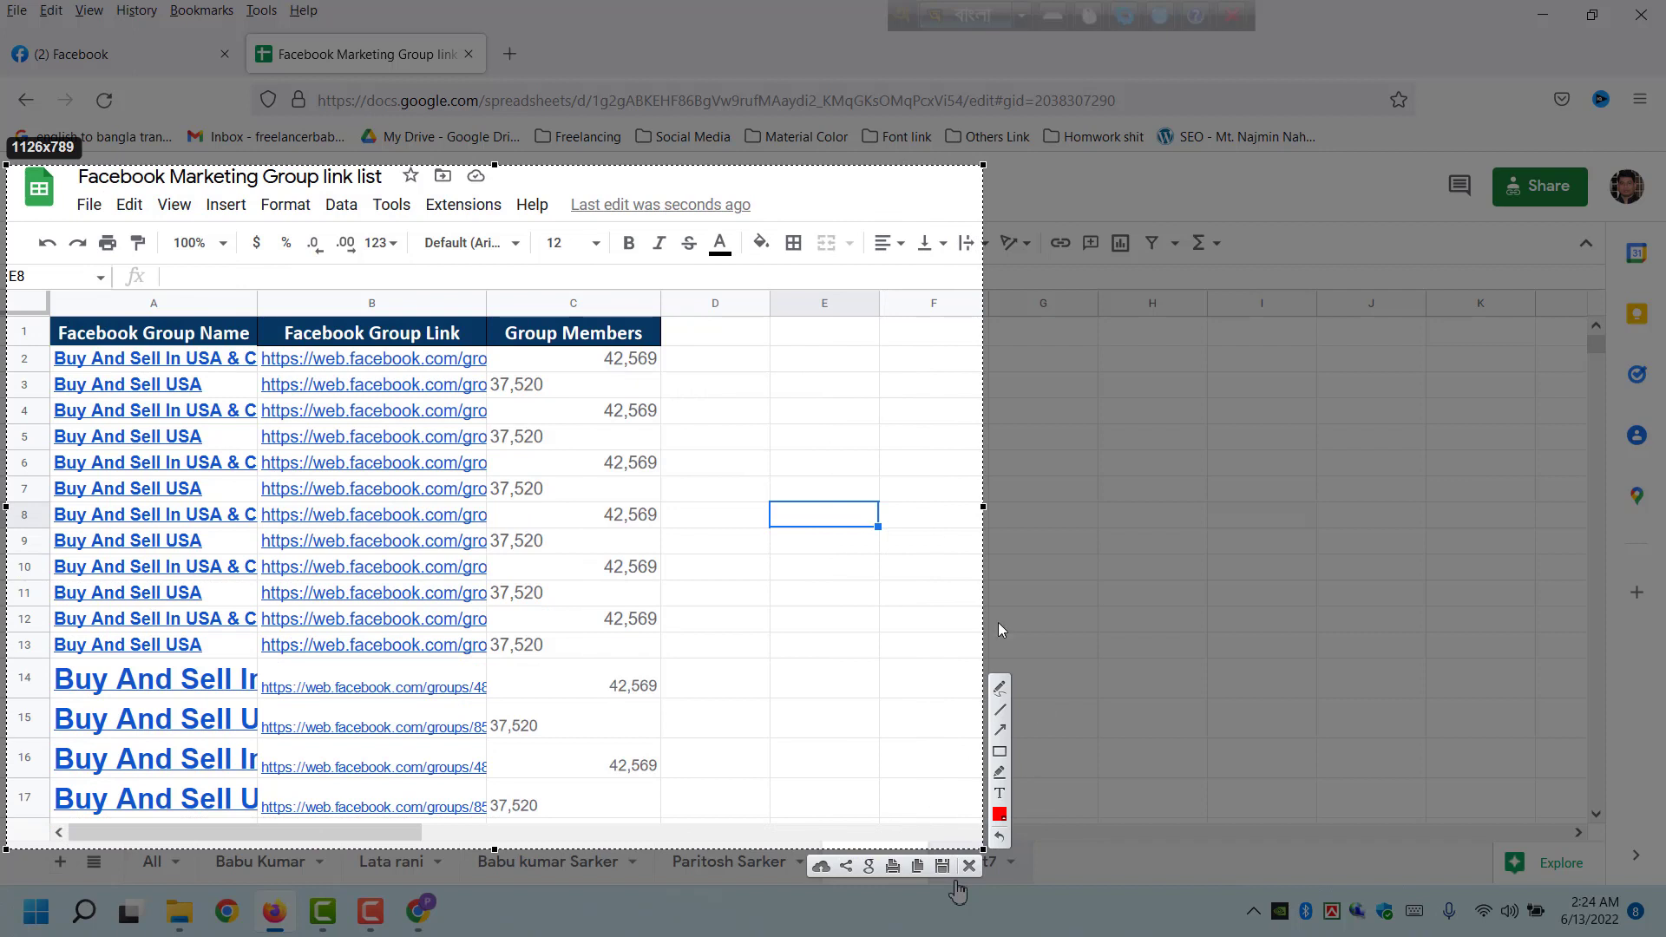
pyautogui.click(820, 867)
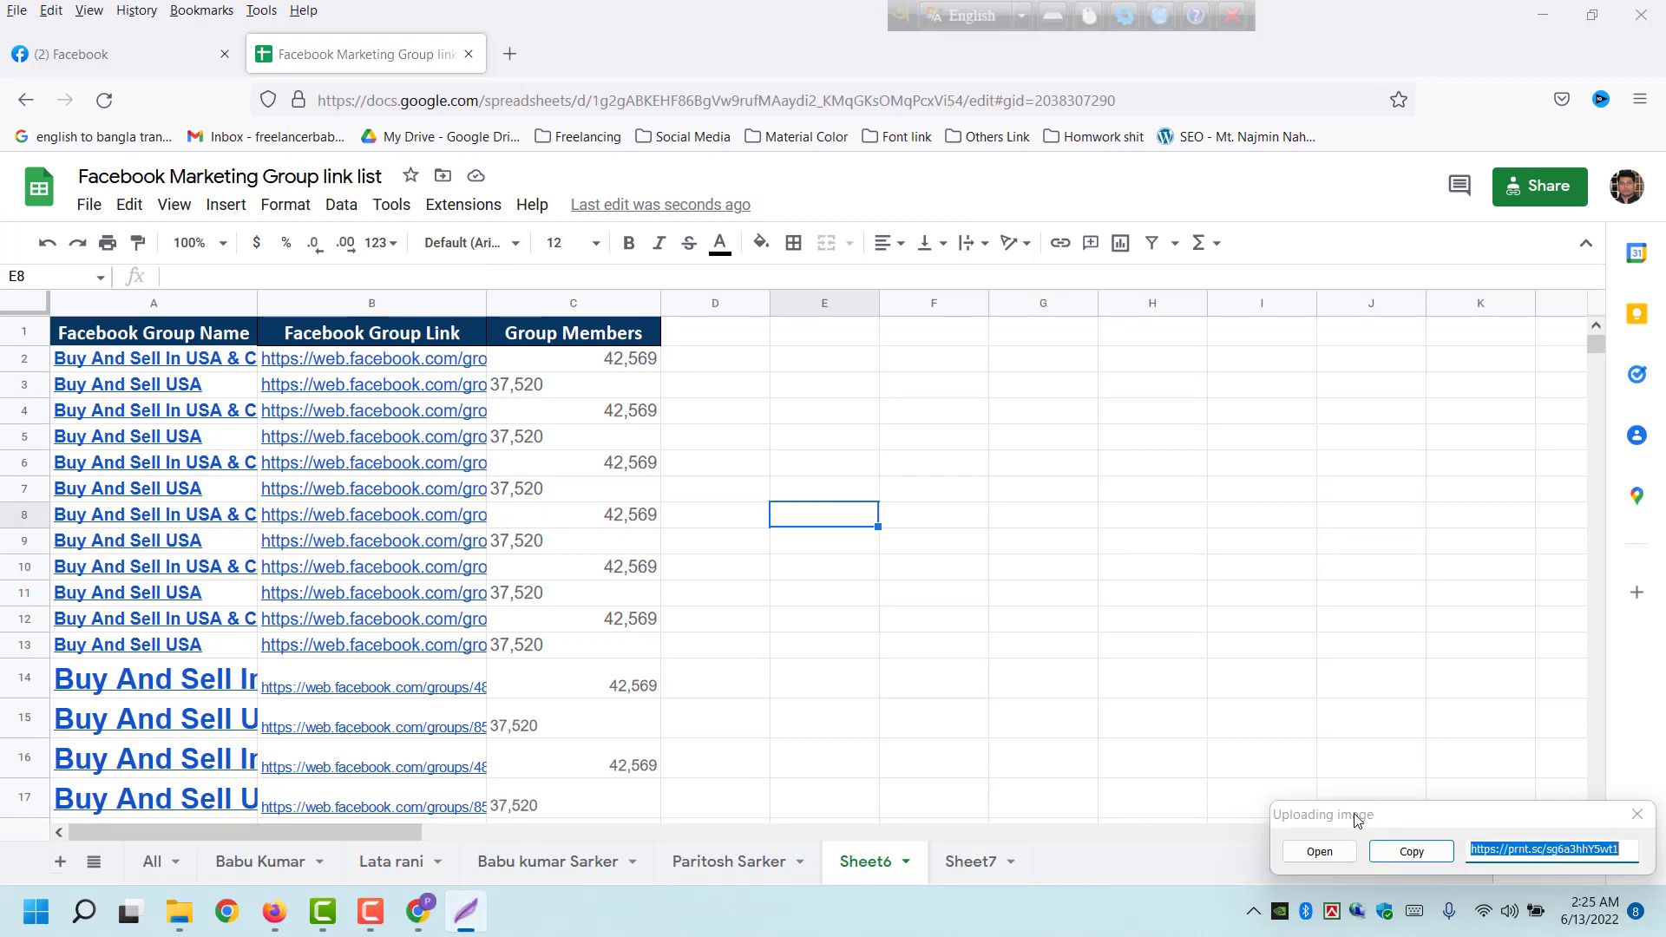
pyautogui.click(1417, 854)
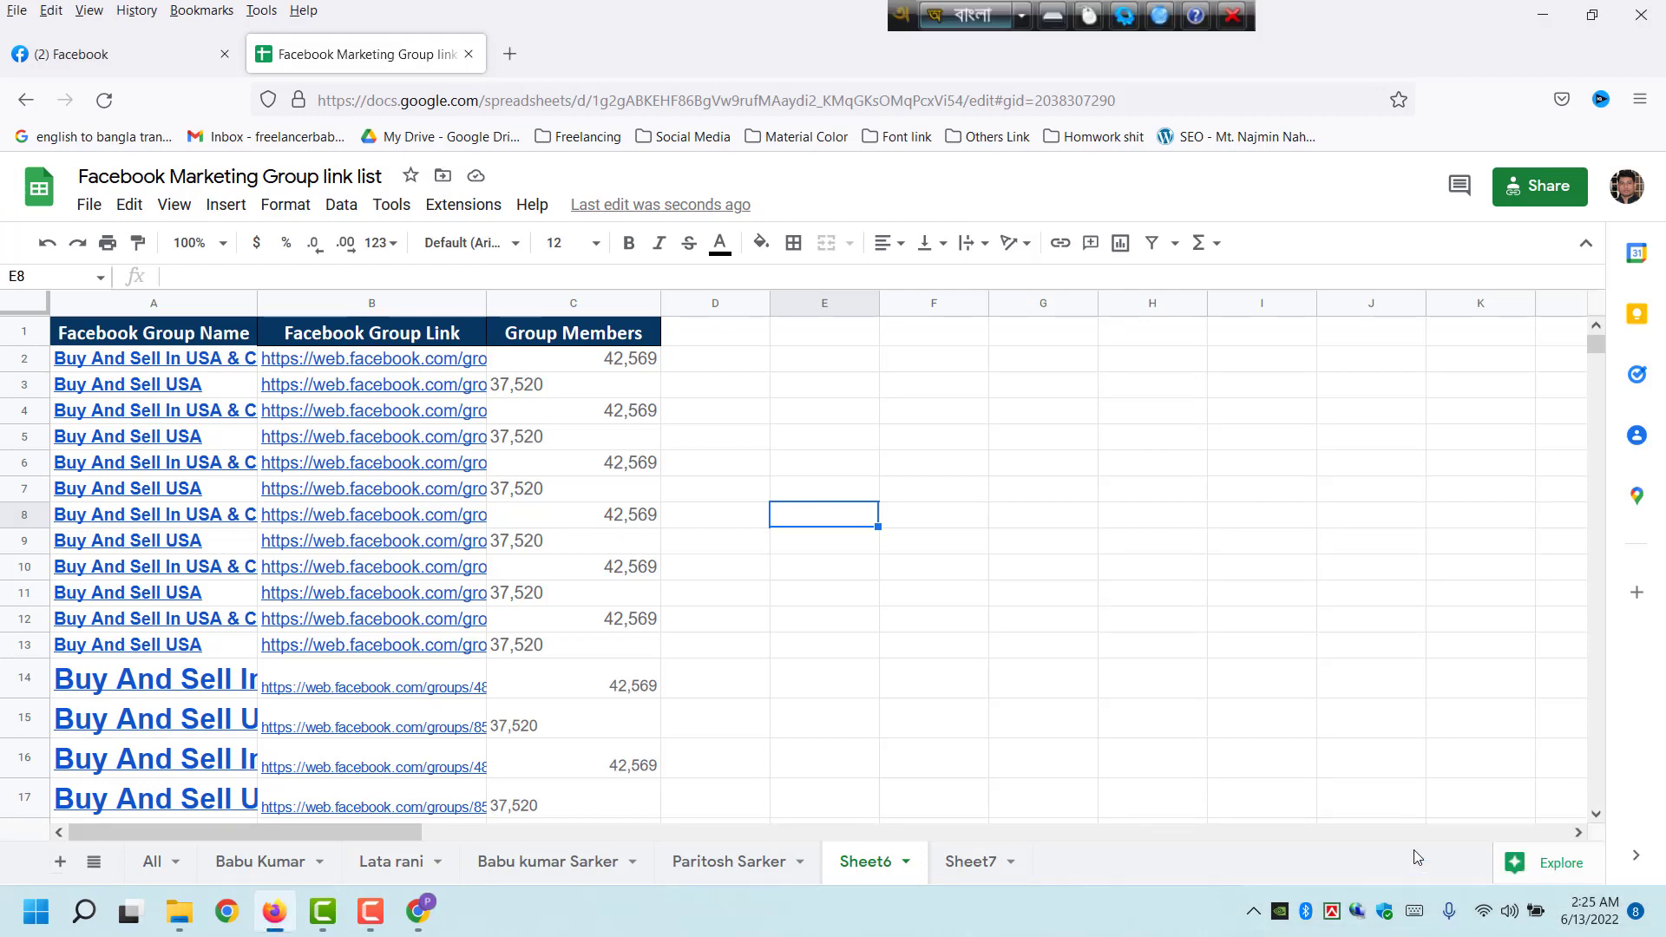
# - Open the copied Lightshot link in a new tab, review the uploaded capture, and return to the maximized spreadsheet
pyautogui.click(510, 54)
pyautogui.click(572, 100)
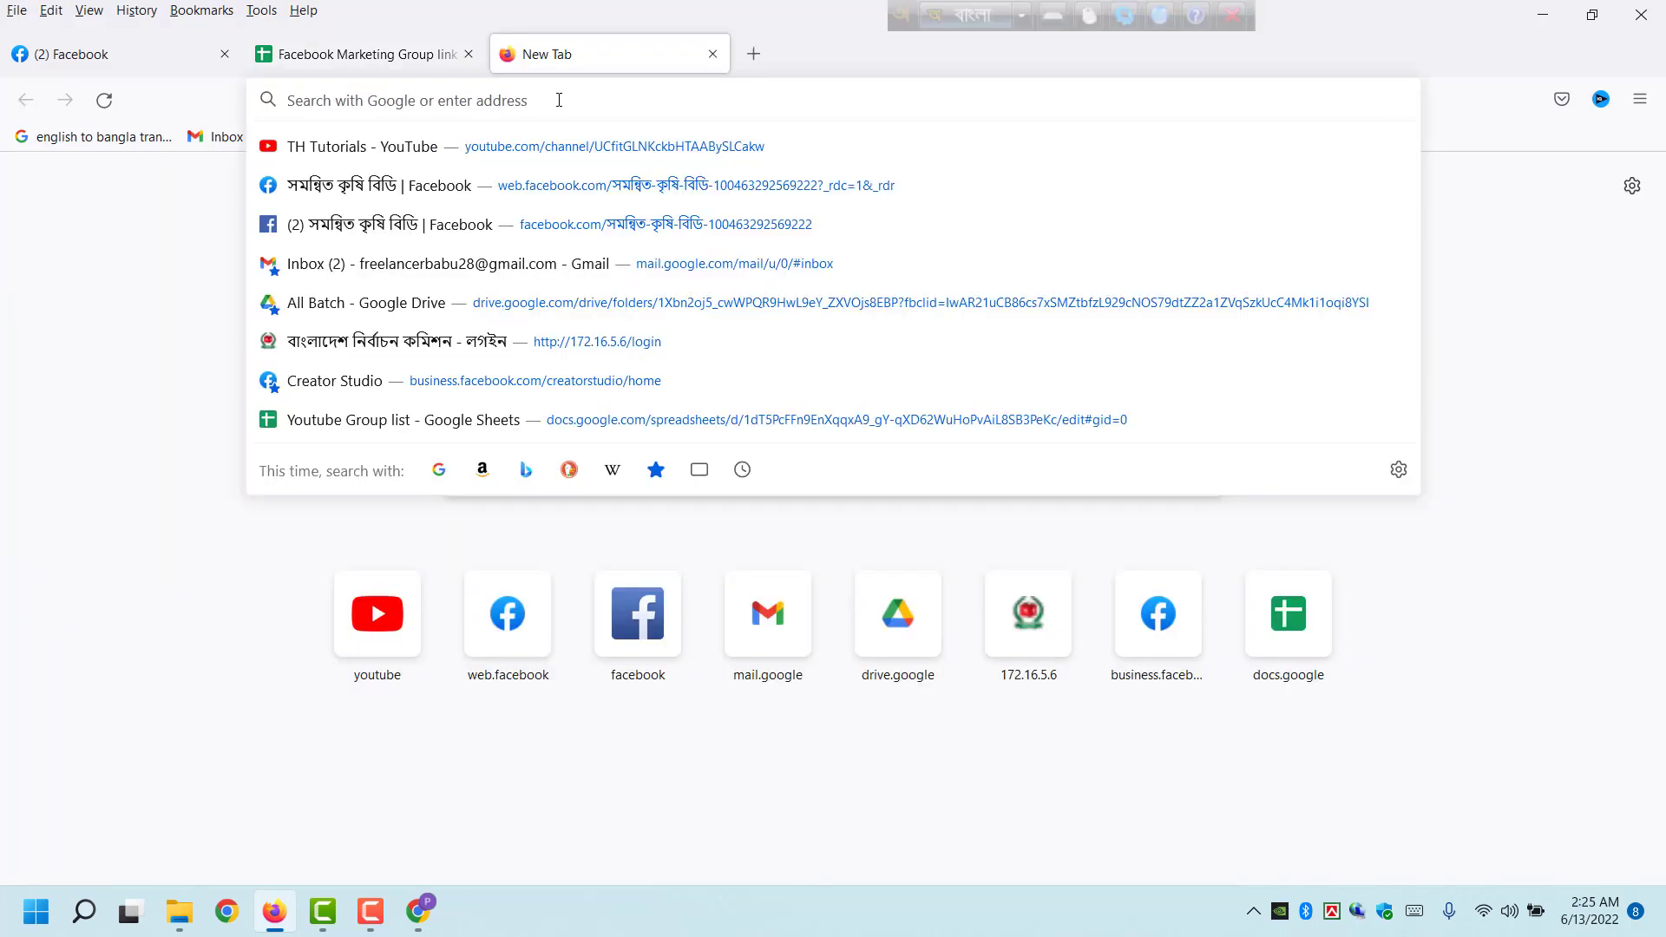
pyautogui.hotkey('ctrl', 'v')
pyautogui.press('Return')
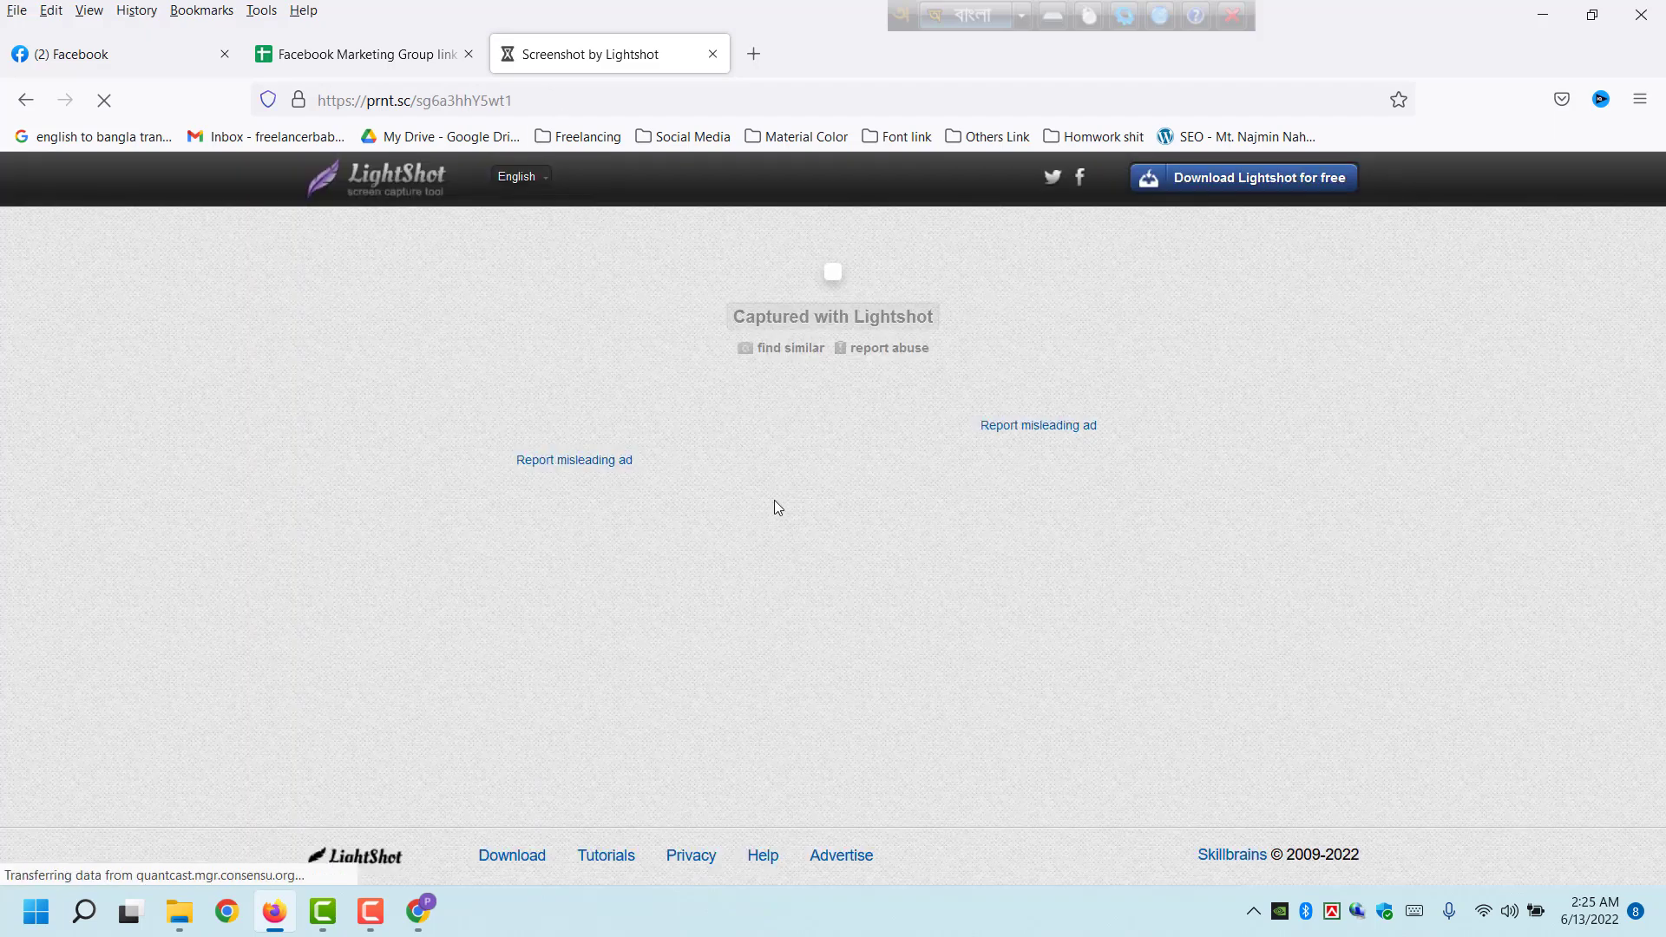
pyautogui.scroll(-3, 678, 500)
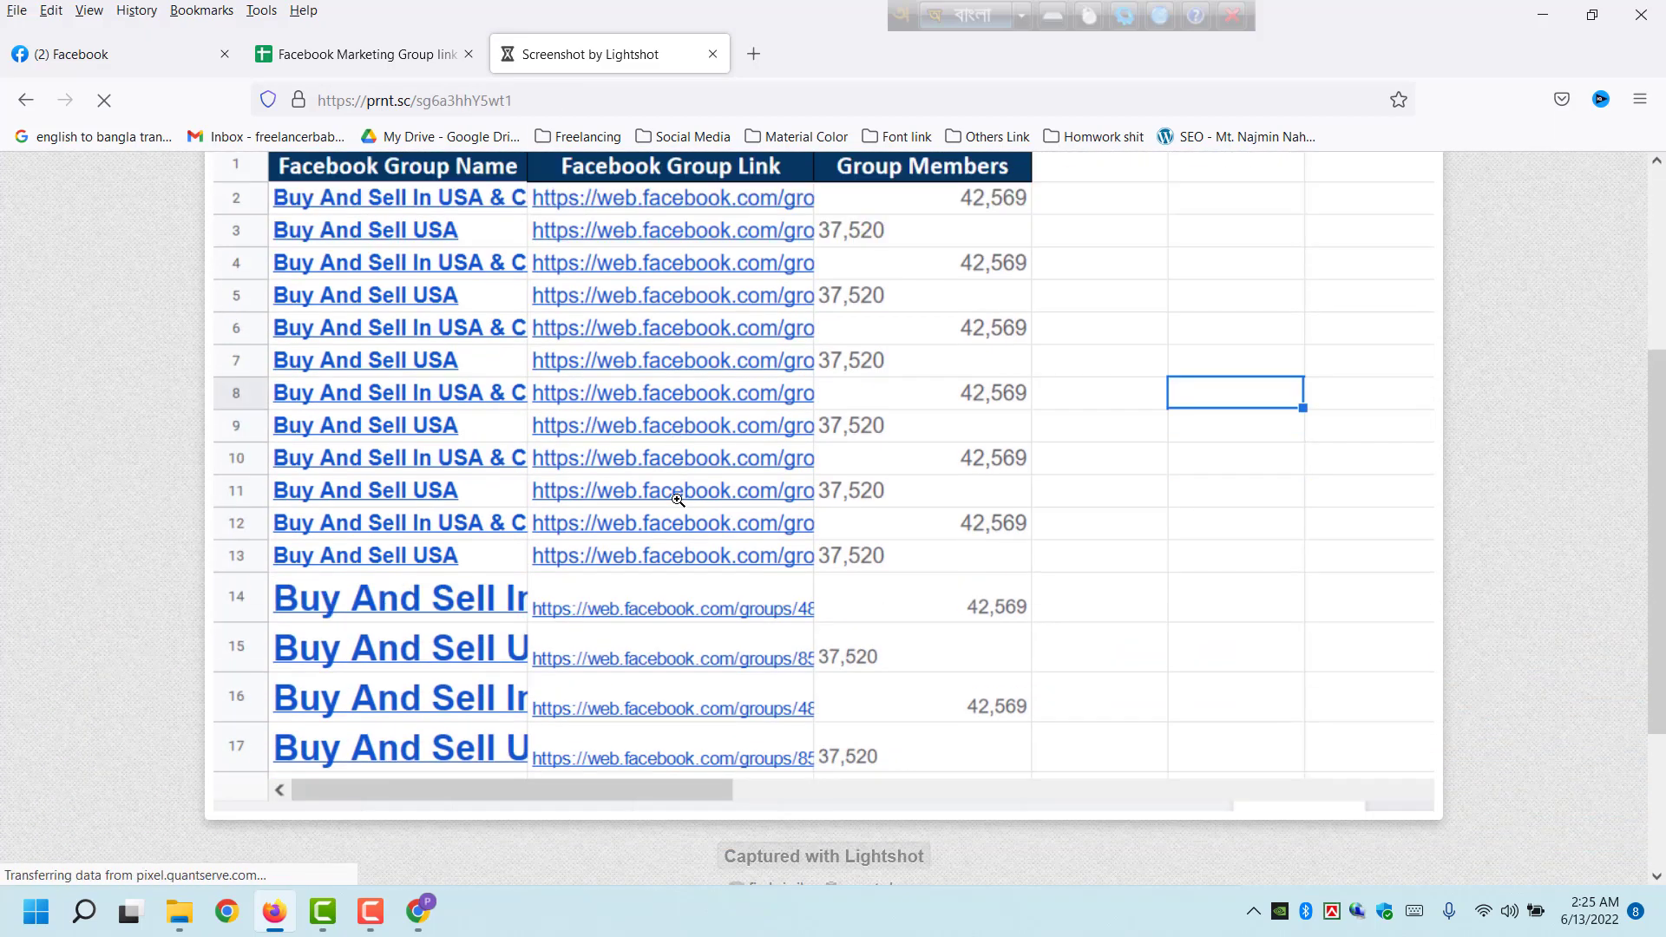
pyautogui.scroll(-2, 678, 501)
pyautogui.scroll(3, 675, 496)
pyautogui.scroll(1, 1089, 413)
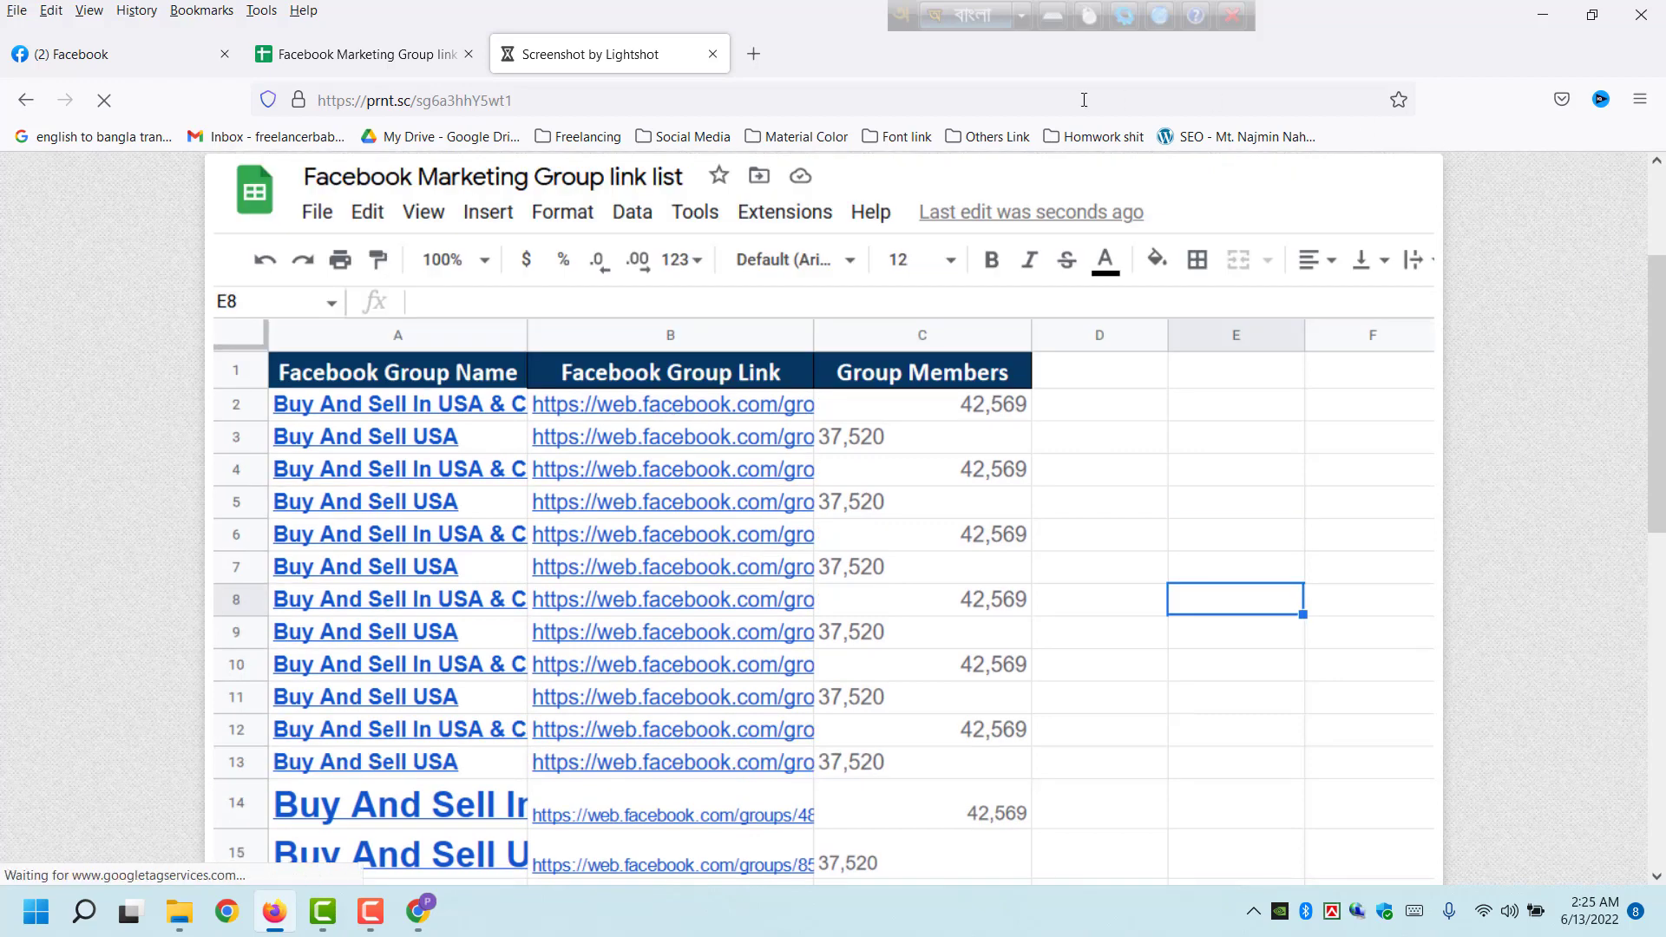
pyautogui.click(713, 57)
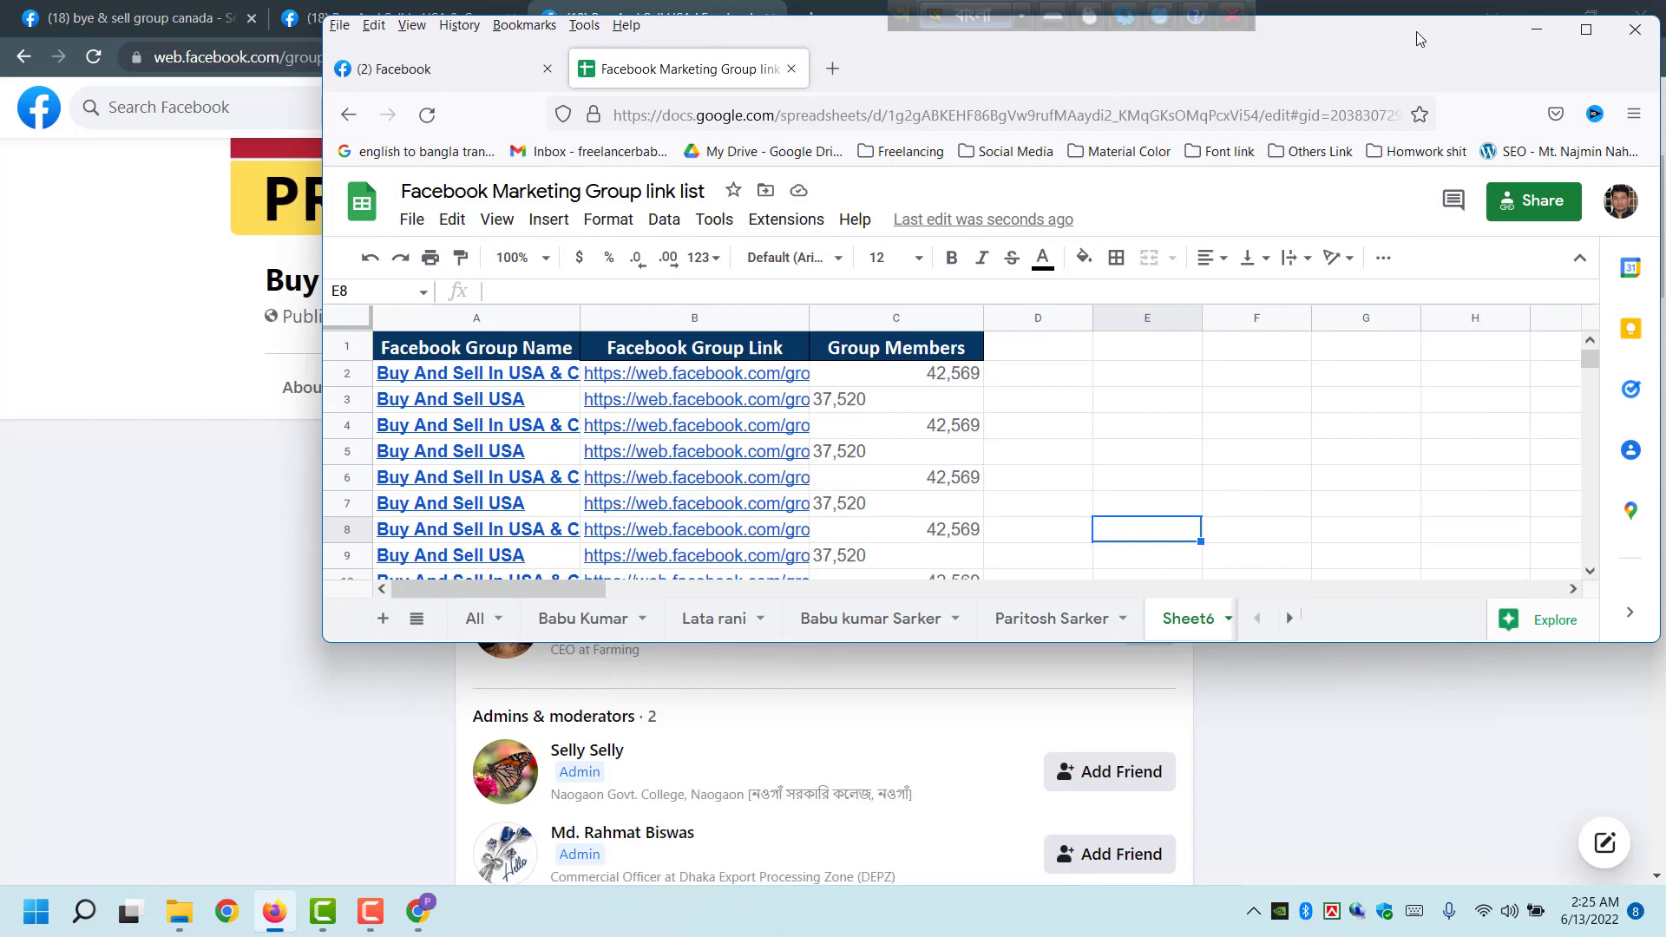
pyautogui.doubleClick(1416, 31)
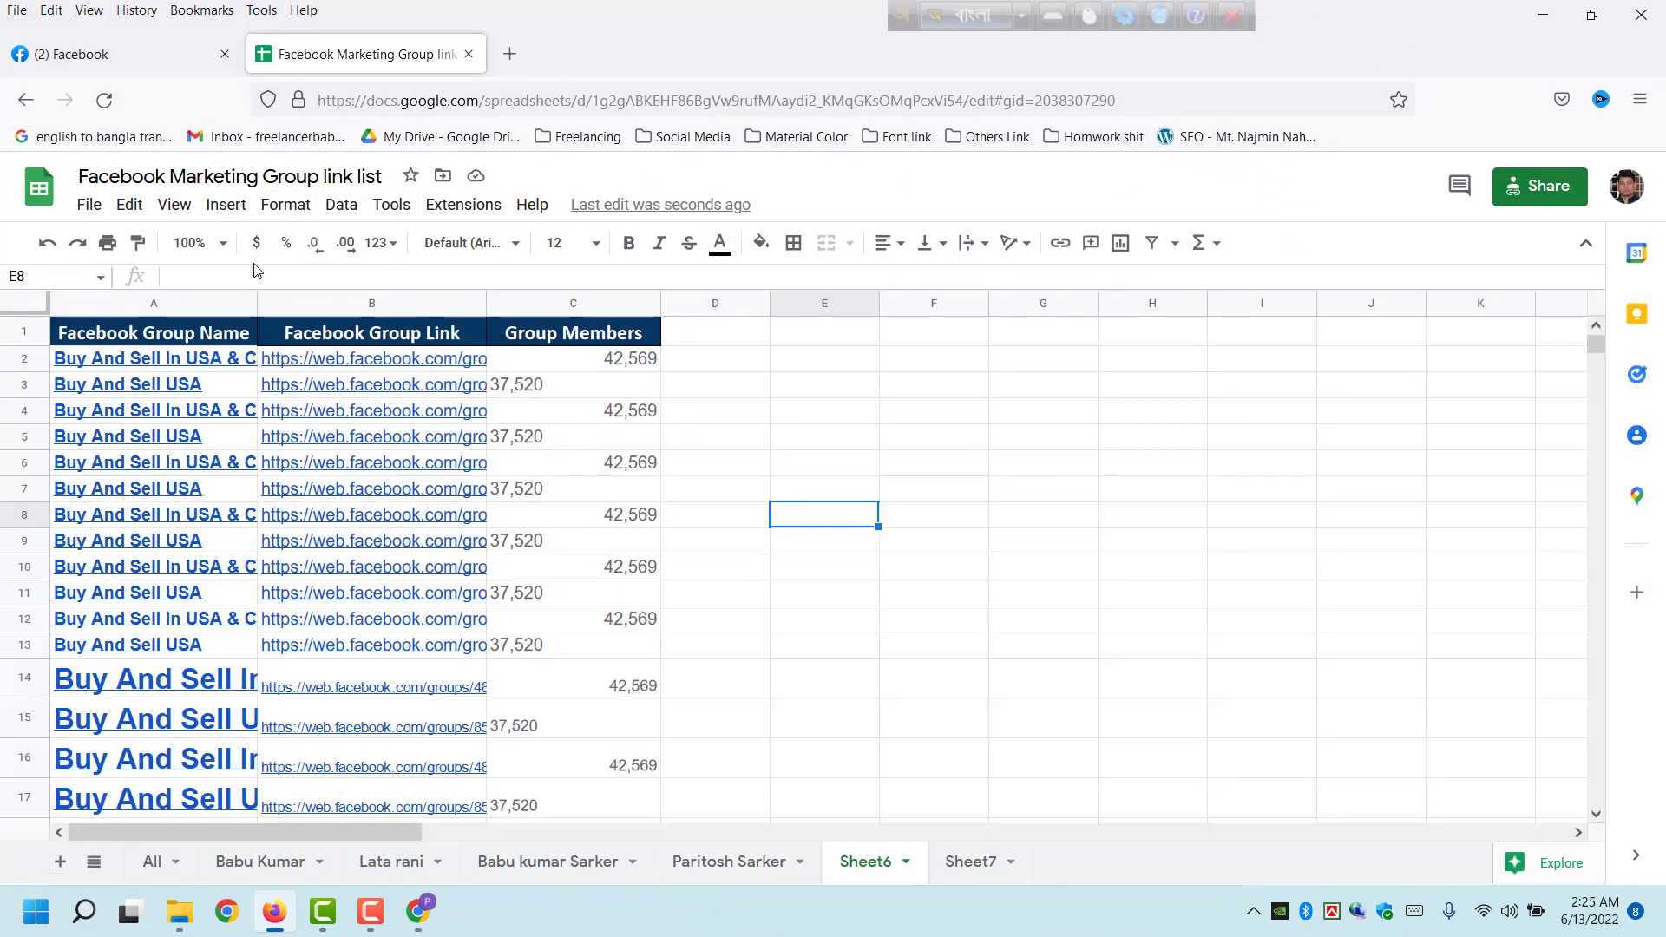